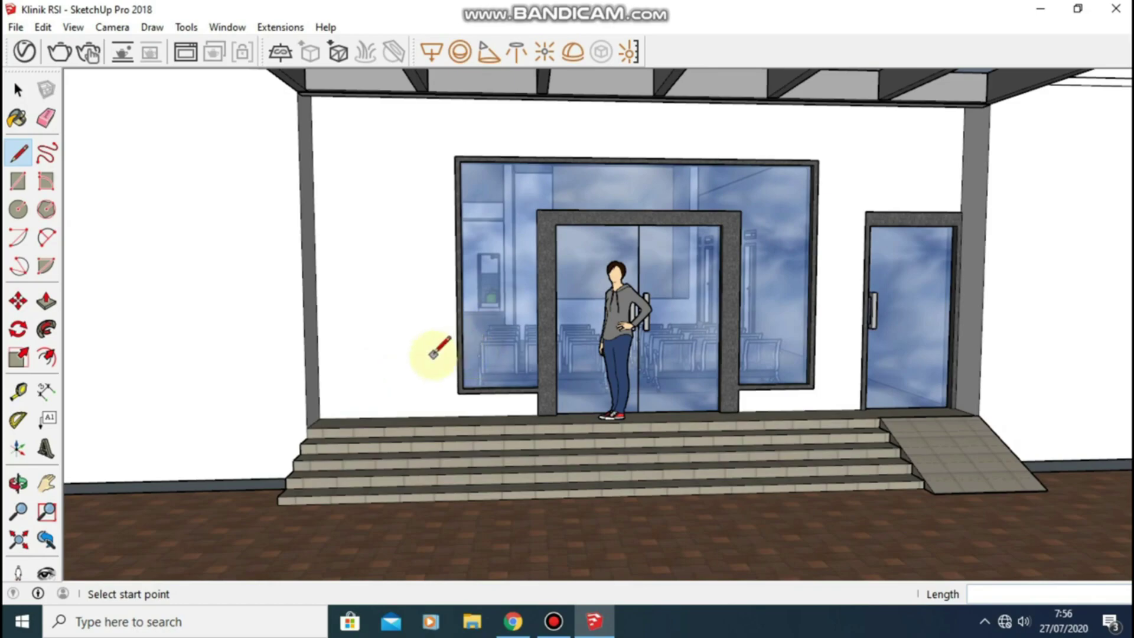
Orbit and zoom around the clinic entrance to see its doors from the front
middle_click_drag(444, 346, 588, 321)
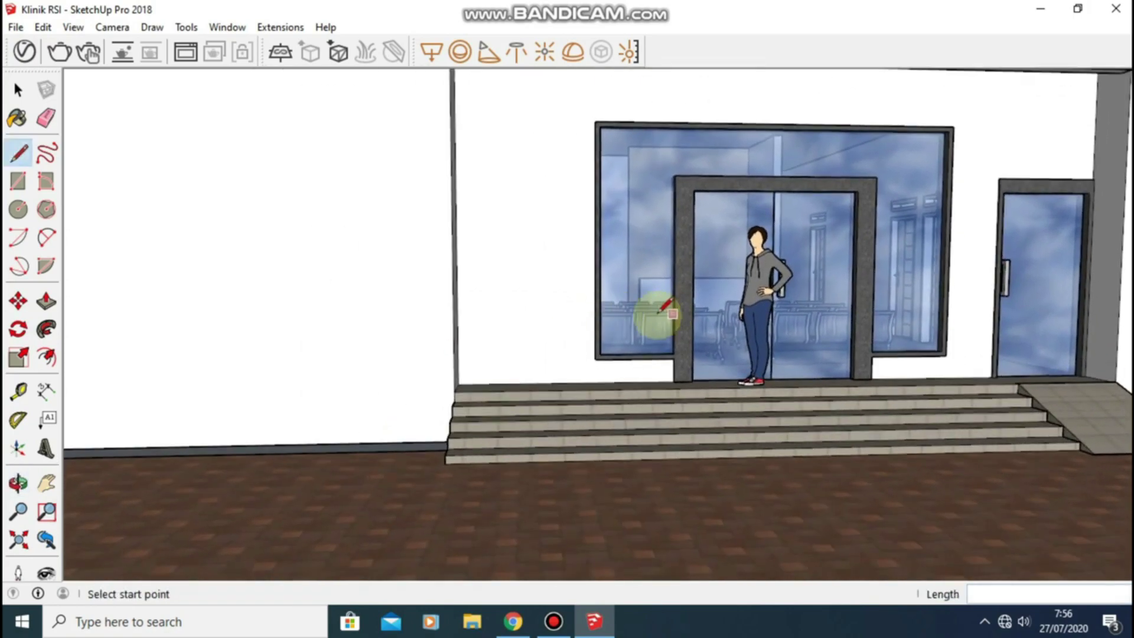
mouse_move(663, 316)
middle_mouse_down()
mouse_move(624, 334)
mouse_move(603, 316)
mouse_move(646, 273)
middle_mouse_up()
scroll(664, 254, "up", 3)
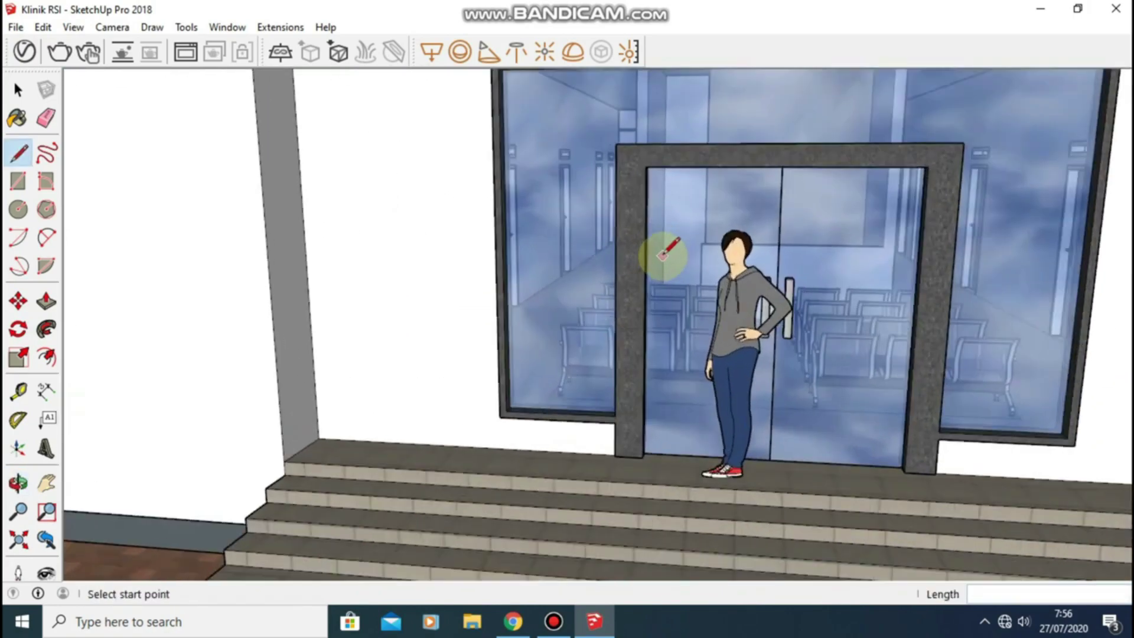
scroll(667, 251, "up", 2)
scroll(666, 255, "down", 3)
mouse_move(729, 268)
middle_mouse_down()
mouse_move(608, 240)
mouse_move(716, 286)
mouse_move(782, 345)
mouse_move(825, 296)
mouse_move(641, 263)
mouse_move(877, 302)
mouse_move(851, 283)
middle_mouse_up()
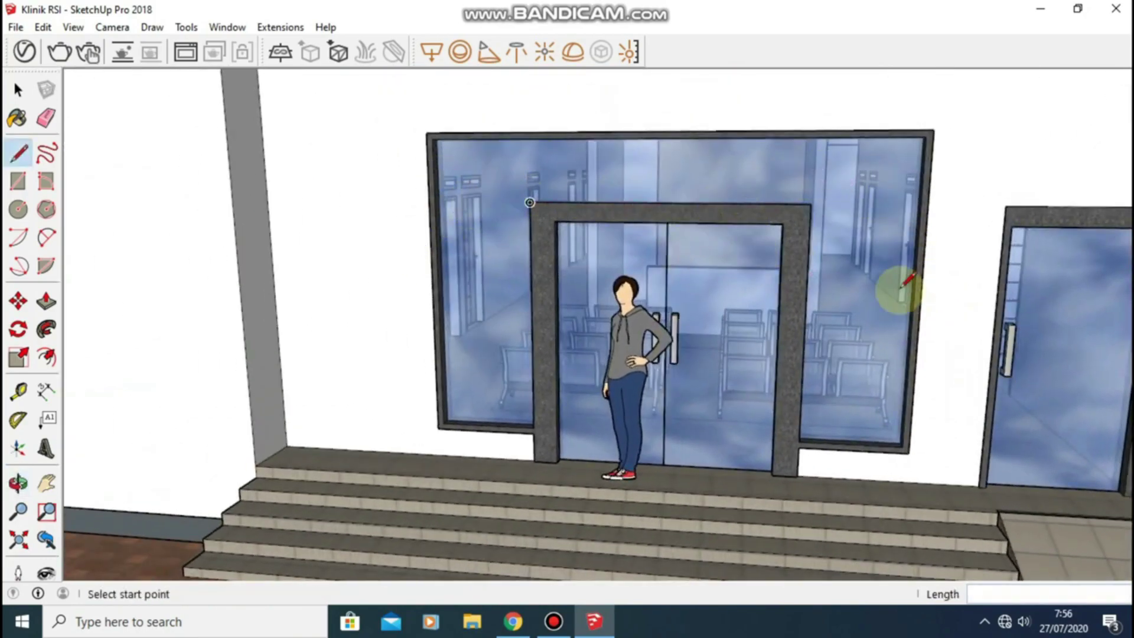
mouse_move(456, 240)
middle_mouse_down()
mouse_move(502, 203)
mouse_move(546, 198)
mouse_move(569, 215)
middle_mouse_up()
scroll(567, 248, "down", 2)
scroll(632, 273, "down", 2)
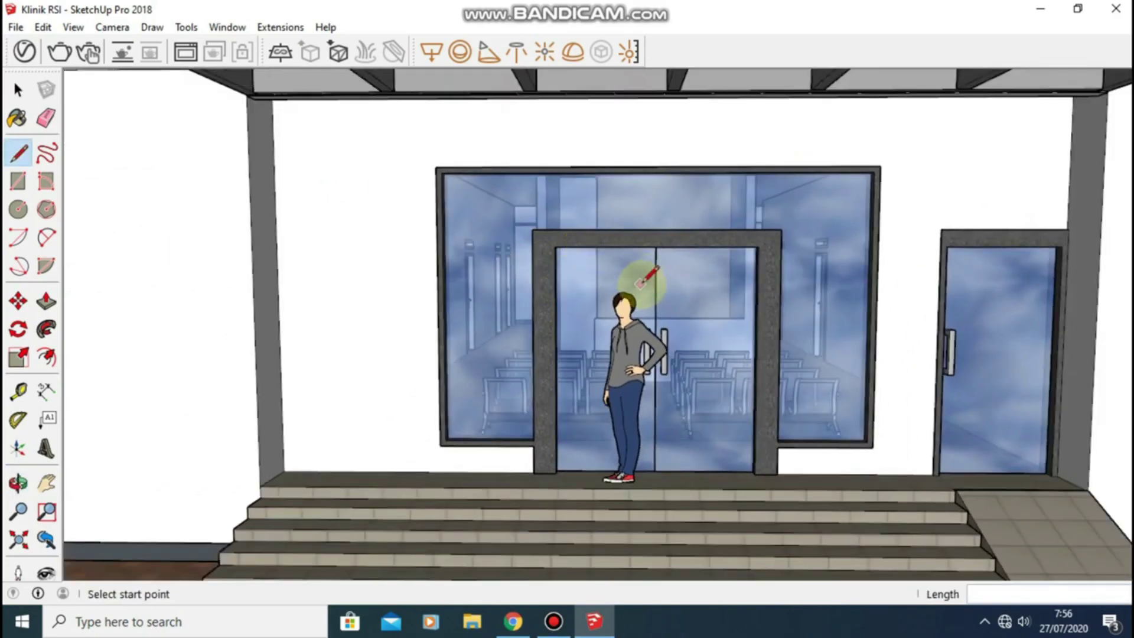
mouse_move(632, 273)
middle_mouse_down()
mouse_move(548, 300)
mouse_move(641, 304)
mouse_move(600, 260)
mouse_move(572, 296)
mouse_move(626, 285)
mouse_move(653, 254)
mouse_move(632, 225)
mouse_move(615, 261)
mouse_move(792, 299)
mouse_move(575, 281)
mouse_move(481, 253)
mouse_move(577, 248)
middle_mouse_up()
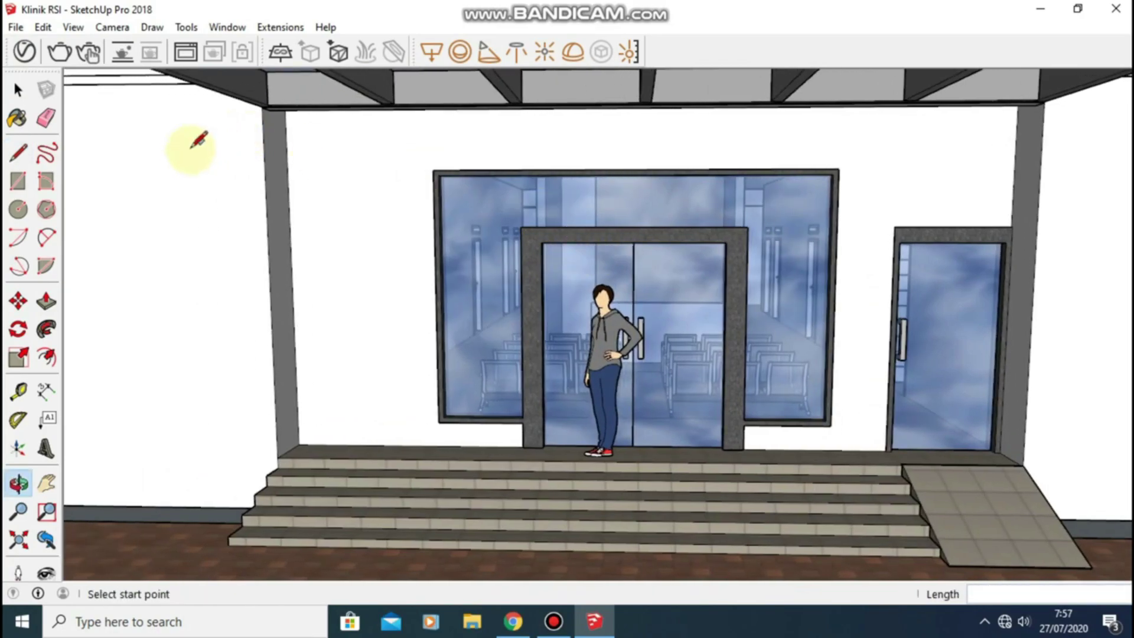
Begin a rectangle near the entrance, then cancel the unfinished shape
left_click(18, 180)
middle_click_drag(293, 113, 324, 97)
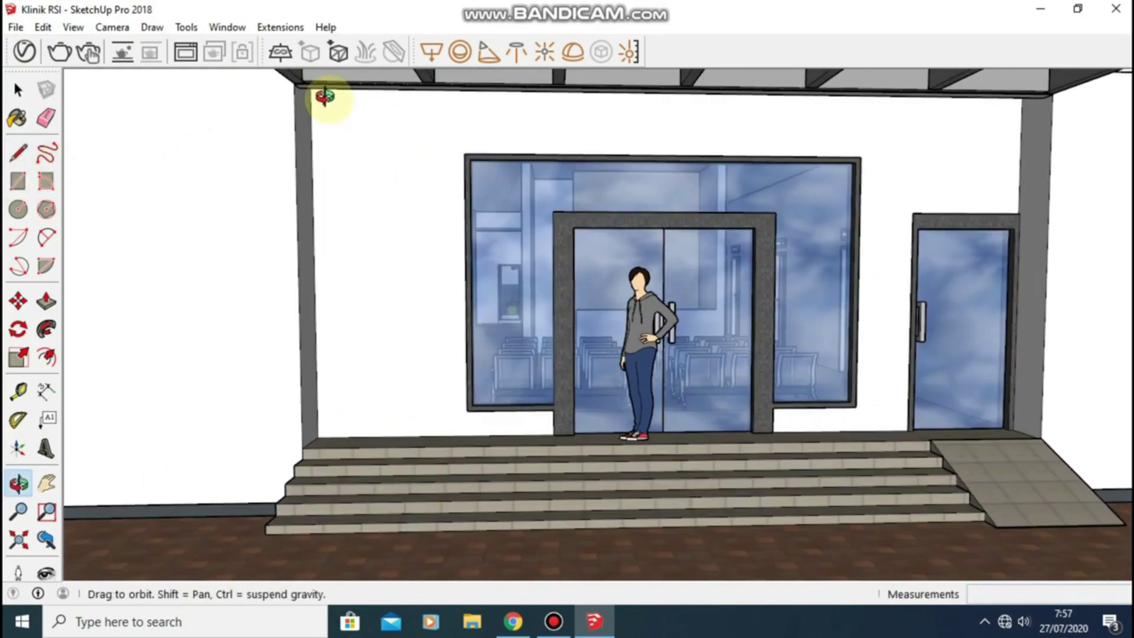
left_click(312, 95)
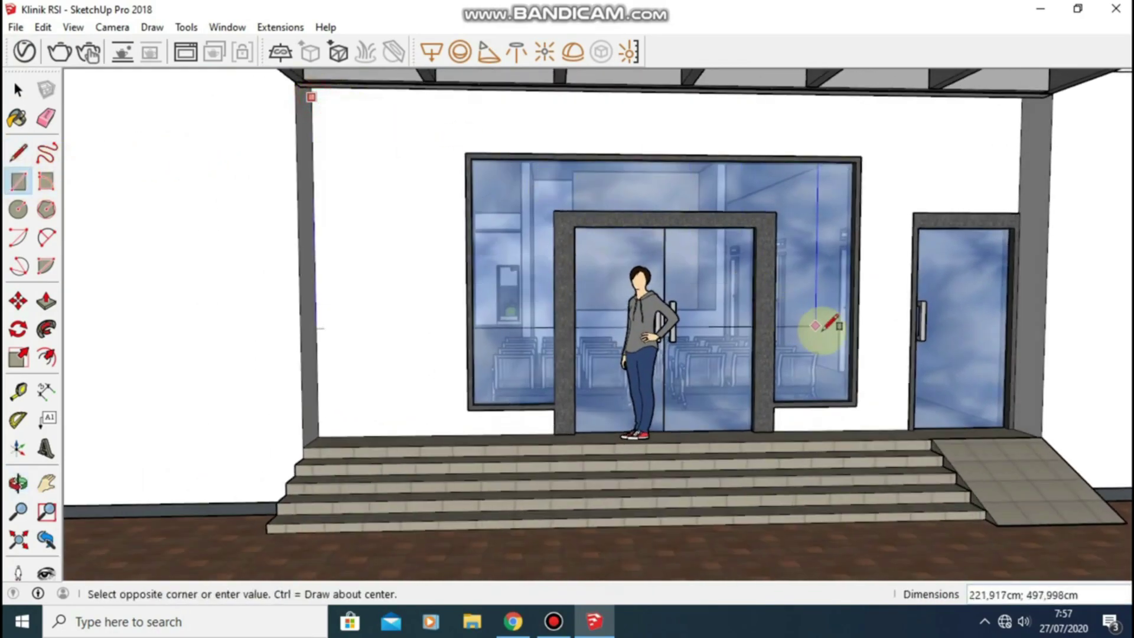
mouse_move(822, 324)
middle_mouse_down()
mouse_move(608, 324)
mouse_move(679, 341)
middle_mouse_up()
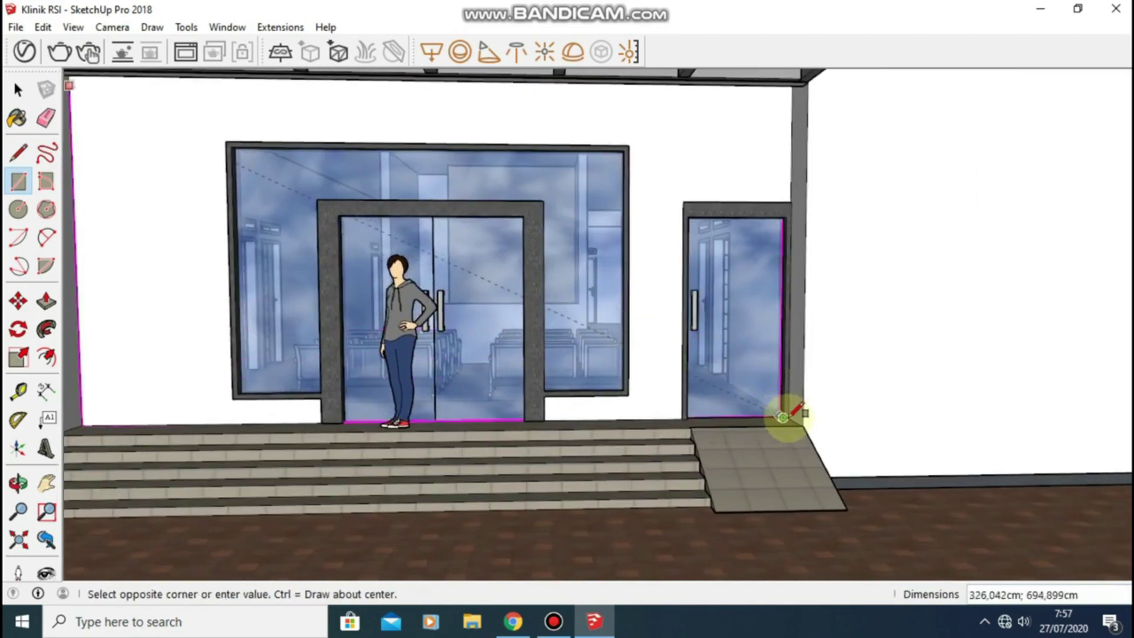
scroll(780, 417, "up", 1)
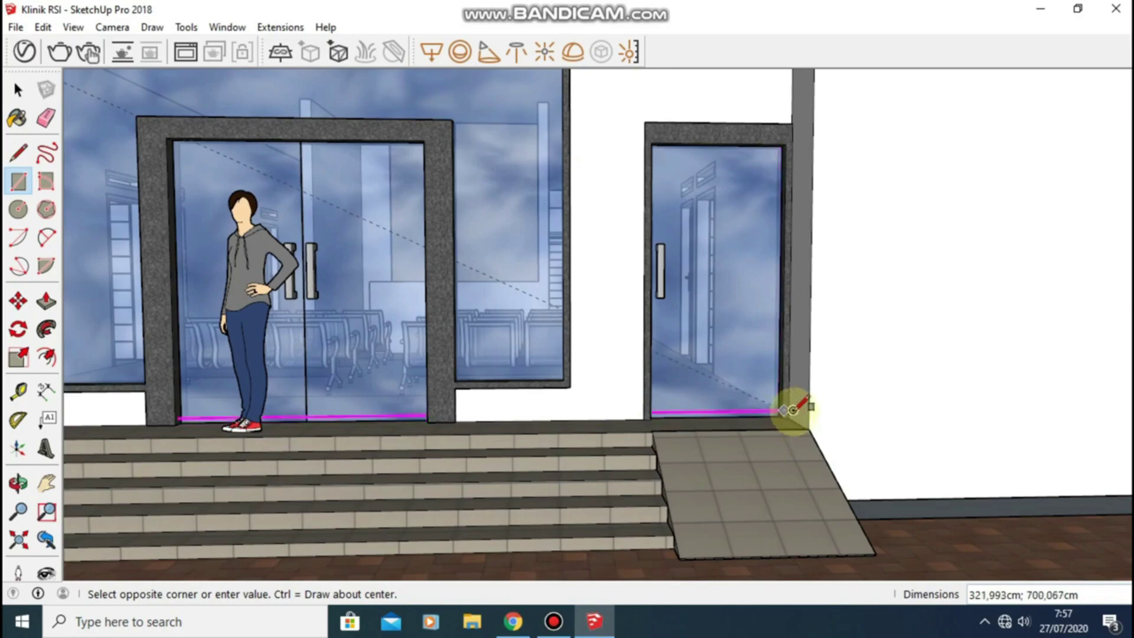
key("Escape")
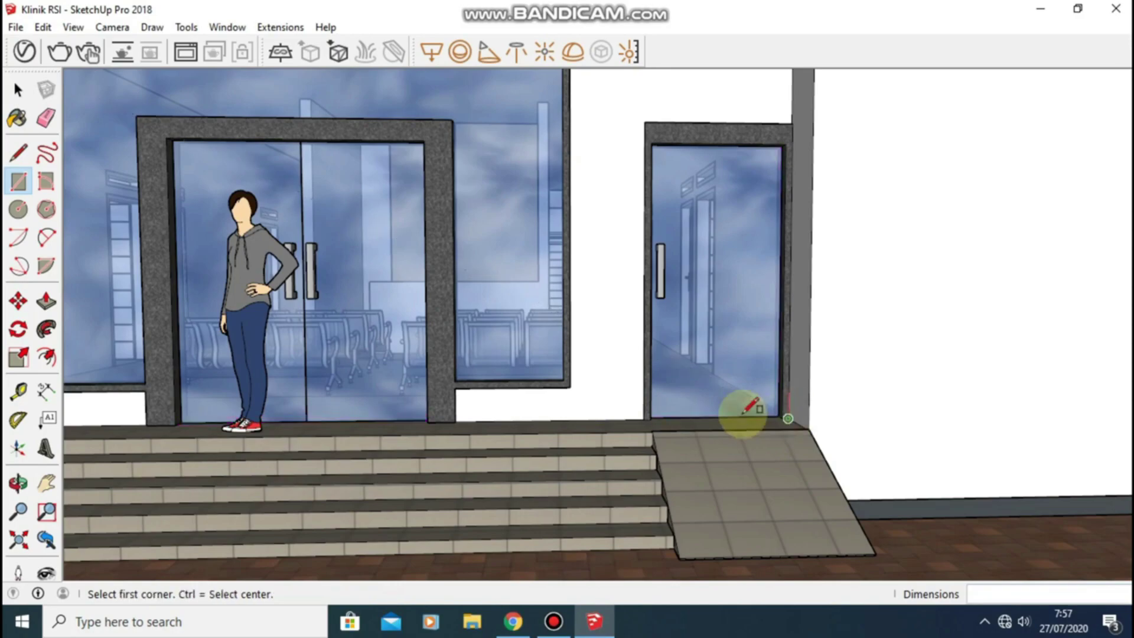
Orbit out to face the empty paved ground left of the building
middle_click_drag(738, 412, 628, 329)
scroll(412, 326, "down", 2)
middle_click_drag(412, 327, 747, 303)
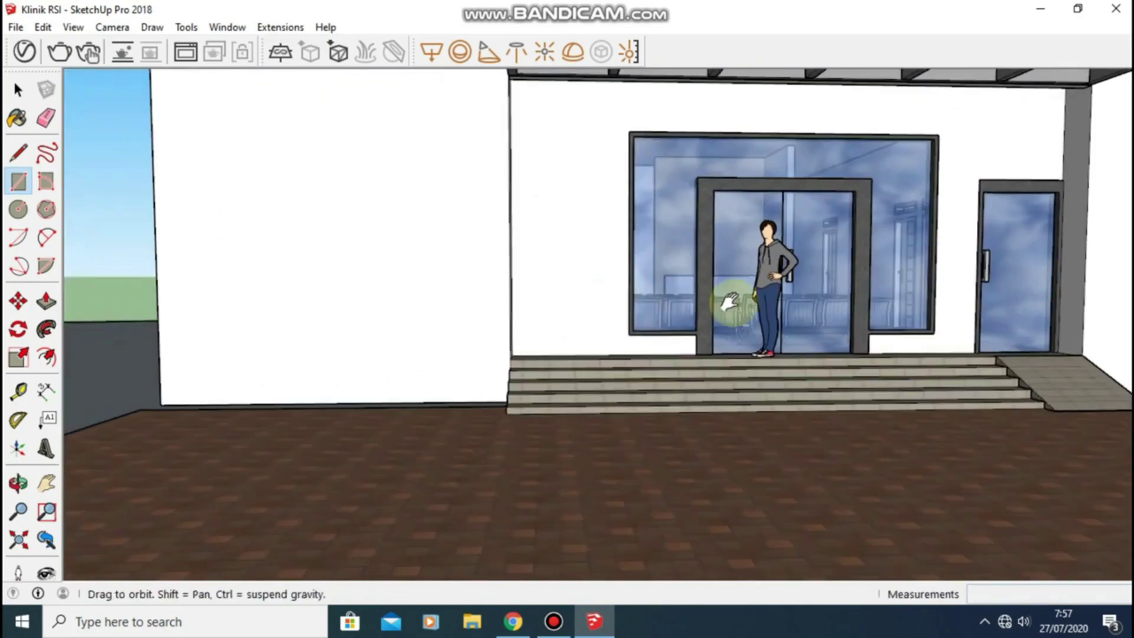
mouse_move(253, 253)
middle_mouse_down()
mouse_move(684, 253)
mouse_move(238, 391)
mouse_move(608, 336)
middle_mouse_up()
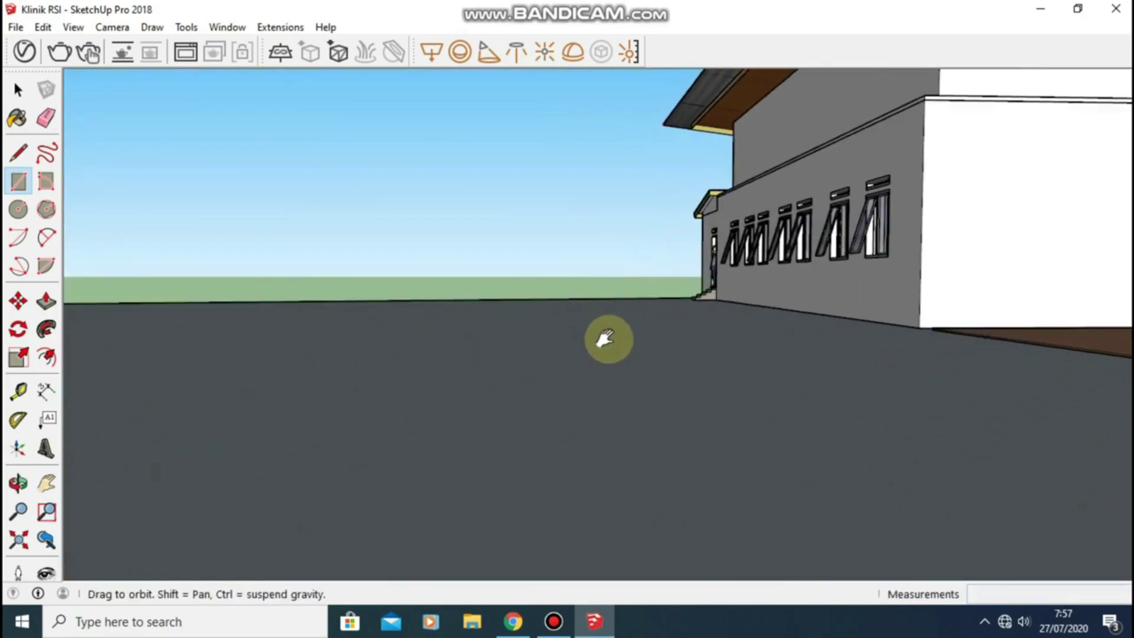
Draw a vertical 700 by 350 cm rectangle on the open ground
left_click(193, 371)
type("700;350")
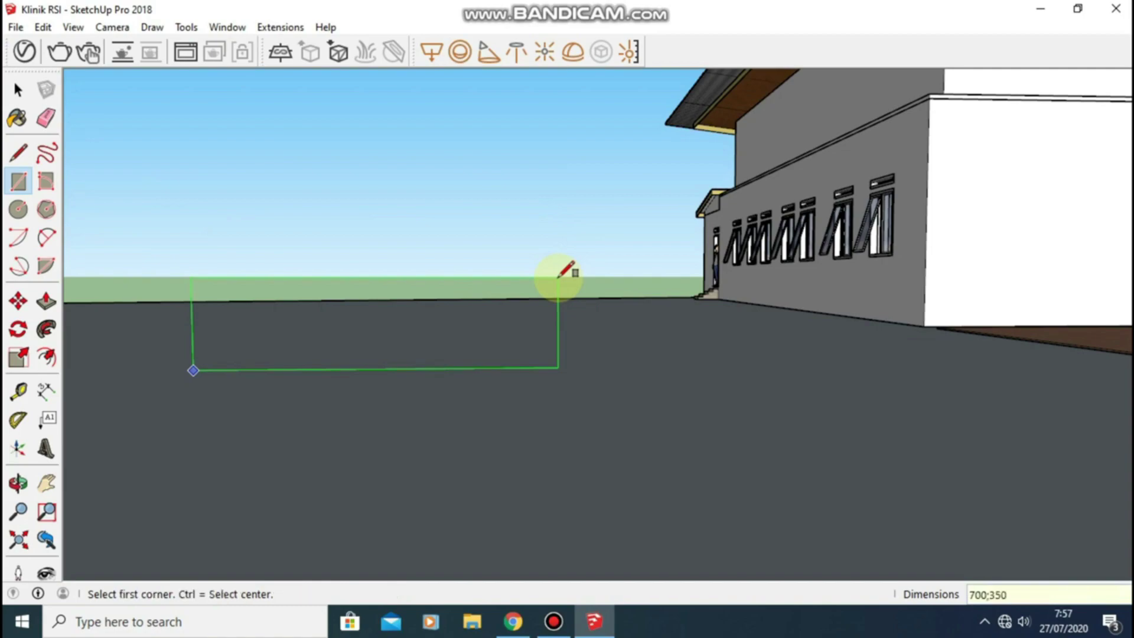
key("Return")
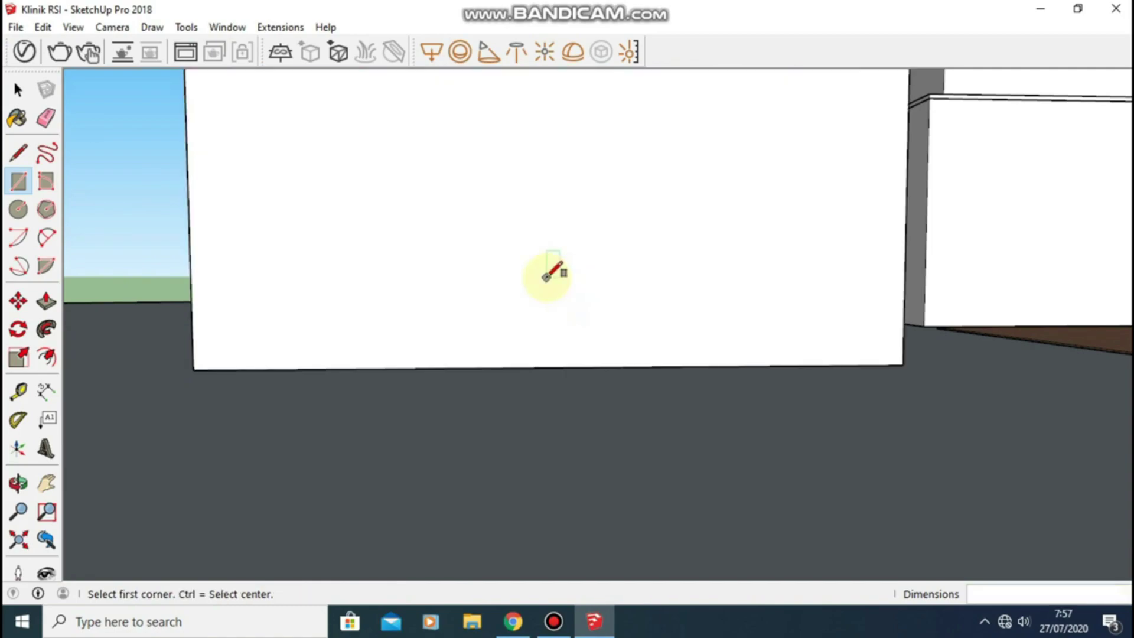
scroll(546, 277, "down", 3)
middle_click_drag(542, 237, 501, 261, "shift")
scroll(501, 260, "up", 2)
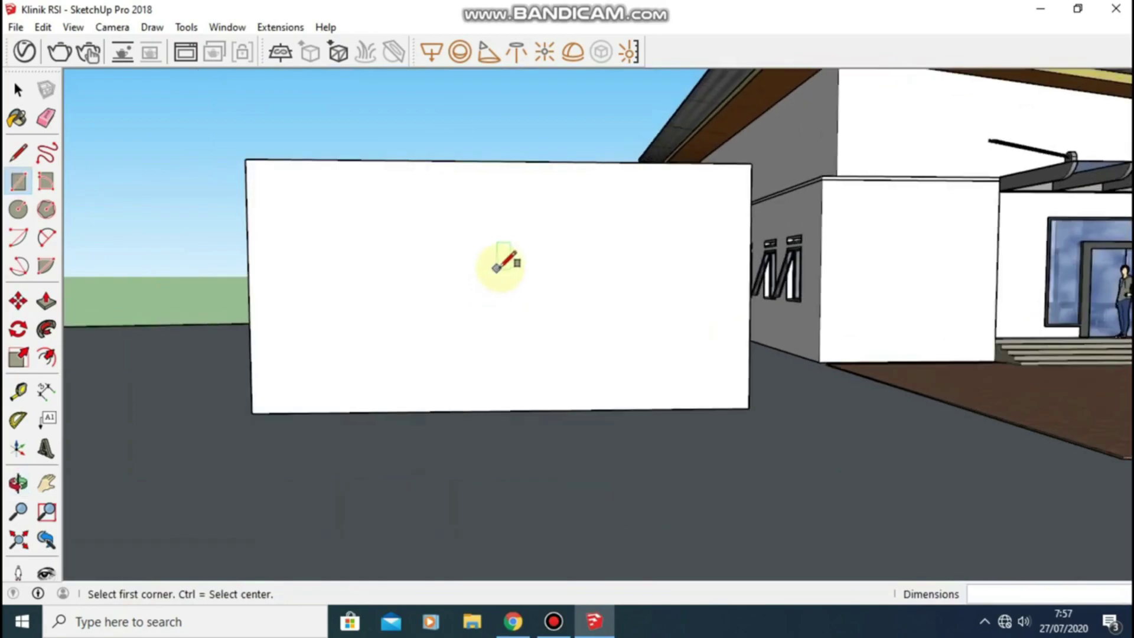
Push/Pull the wall face to a 15 cm thickness
key("p")
left_click(503, 263)
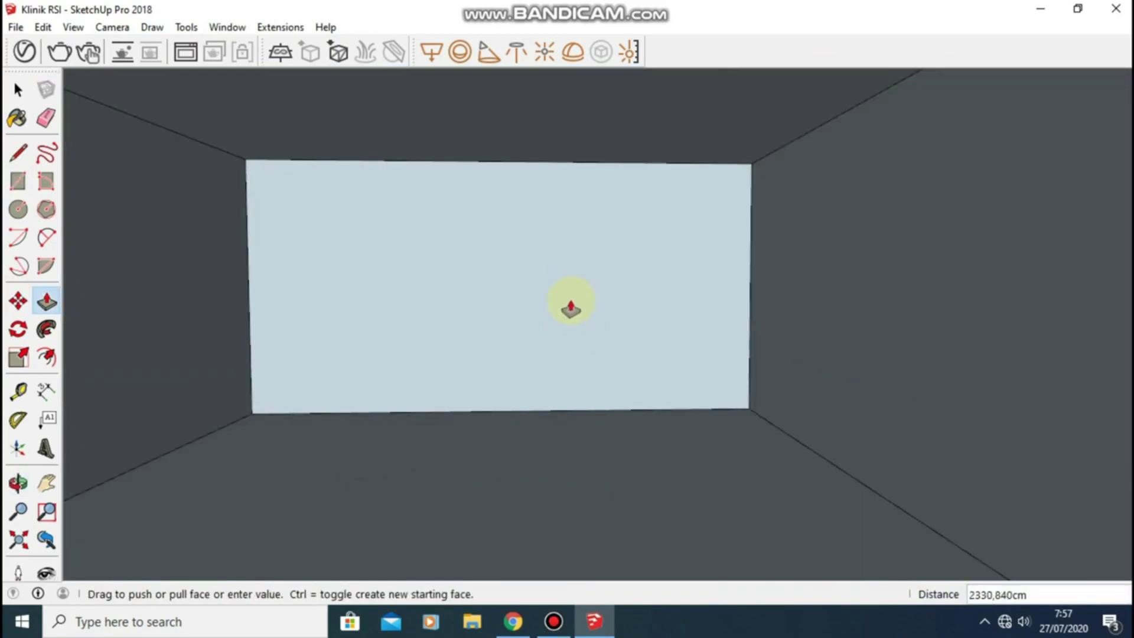
key("Escape")
left_click(556, 283)
mouse_move(555, 284)
middle_mouse_down()
mouse_move(536, 306)
mouse_move(612, 331)
middle_mouse_up()
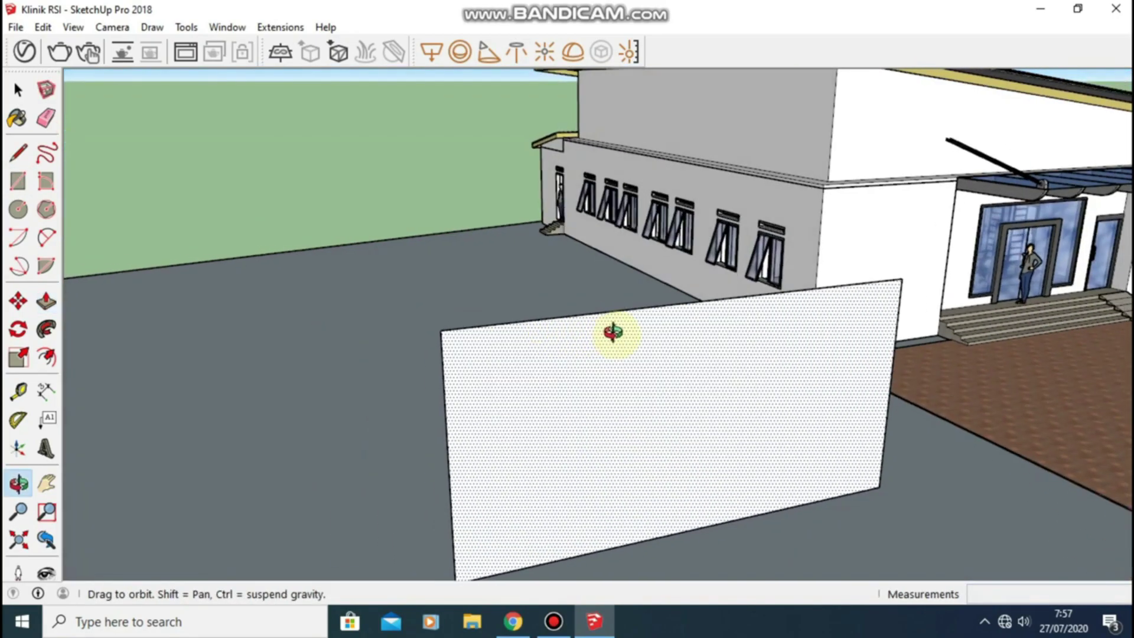
type("15,000cm")
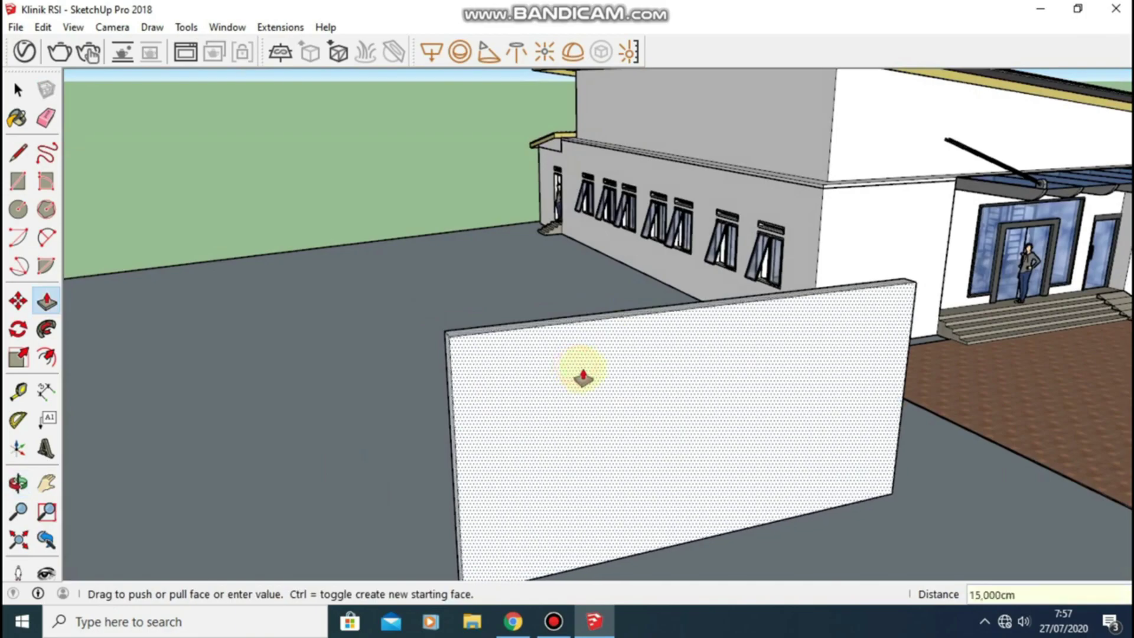
key("Return")
Orbit from the finished wall back toward the clinic entrance
mouse_move(582, 369)
middle_mouse_down()
mouse_move(476, 285)
mouse_move(486, 304)
mouse_move(567, 318)
mouse_move(354, 324)
mouse_move(805, 271)
mouse_move(772, 270)
mouse_move(714, 228)
mouse_move(552, 215)
middle_mouse_up()
scroll(778, 334, "up", 2)
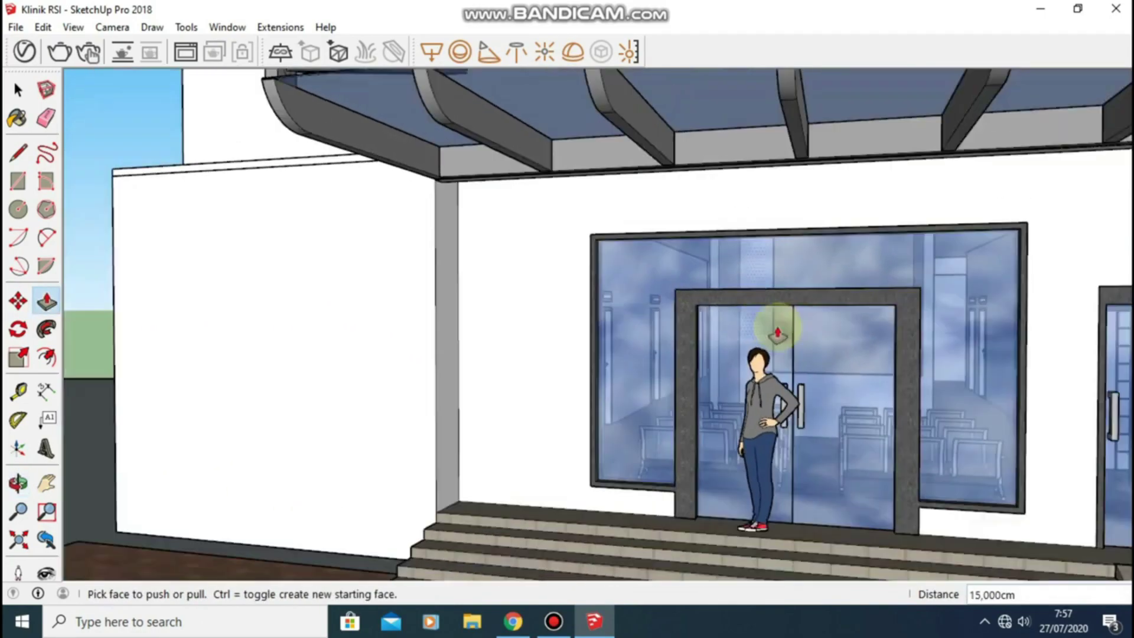
scroll(778, 334, "down", 3)
mouse_move(1038, 362)
middle_mouse_down()
mouse_move(795, 329)
mouse_move(226, 340)
mouse_move(838, 324)
mouse_move(463, 322)
mouse_move(620, 301)
mouse_move(734, 317)
mouse_move(551, 354)
mouse_move(476, 472)
middle_mouse_up()
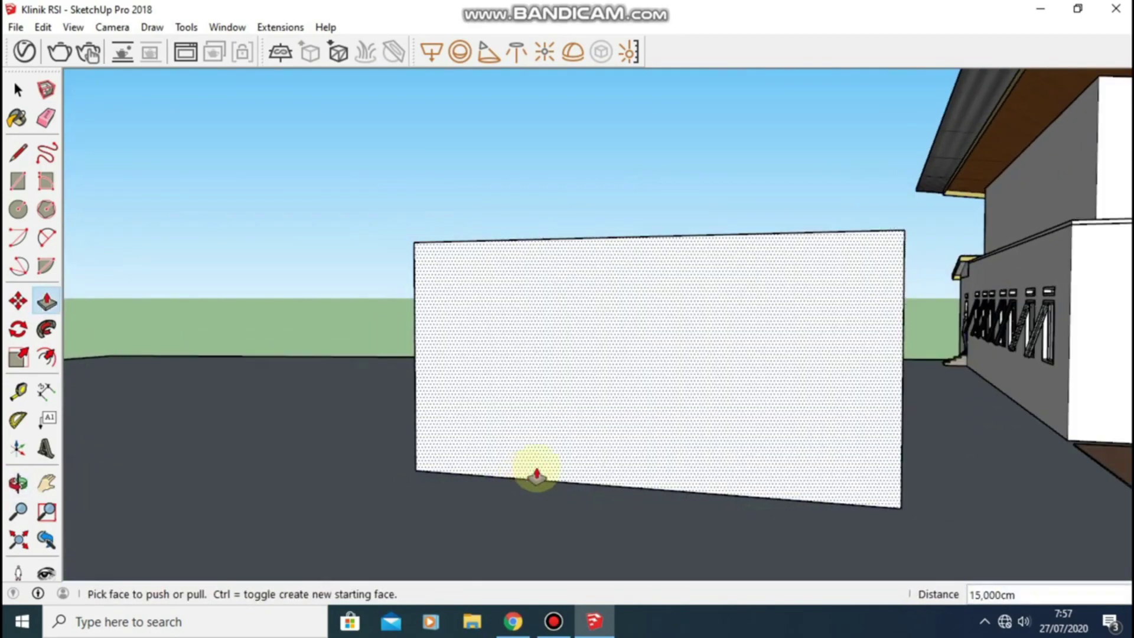
scroll(536, 475, "down", 2)
mouse_move(679, 445)
middle_mouse_down()
mouse_move(245, 384)
mouse_move(443, 337)
middle_mouse_up()
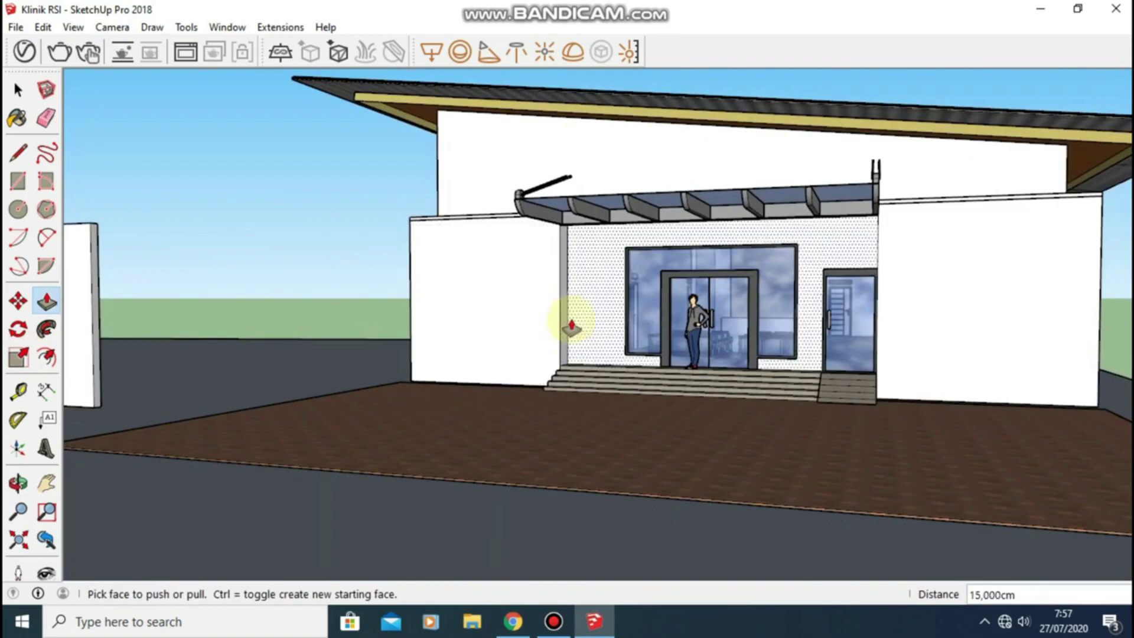
Trace lines along the entrance door frame to read its 220 cm height
key("l")
left_click(625, 246)
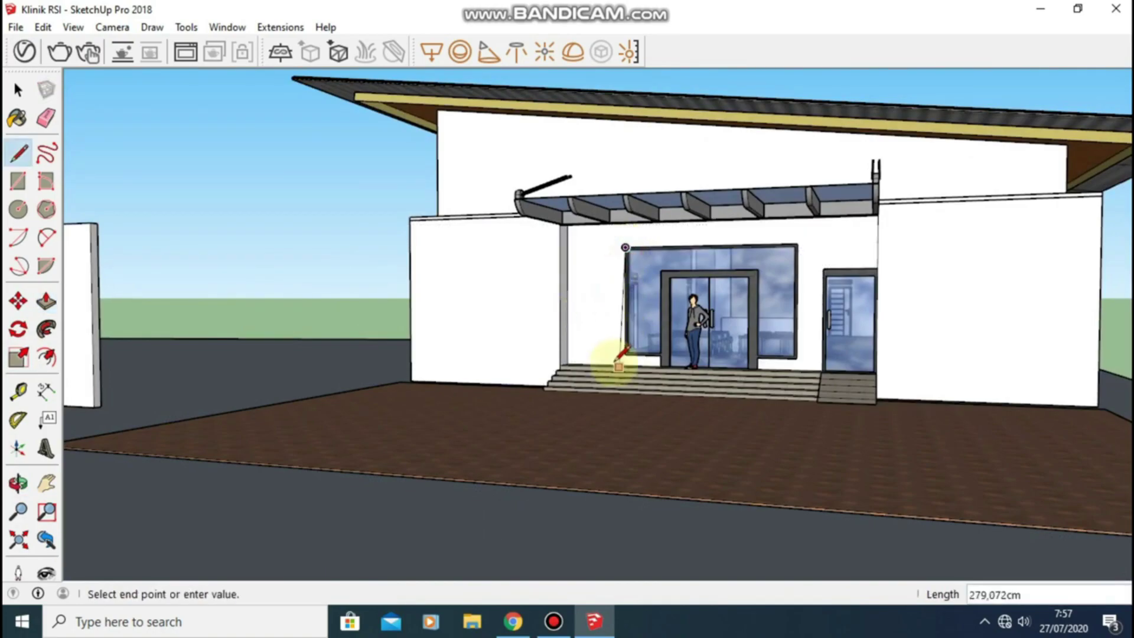
scroll(628, 353, "up", 3)
scroll(626, 369, "up", 2)
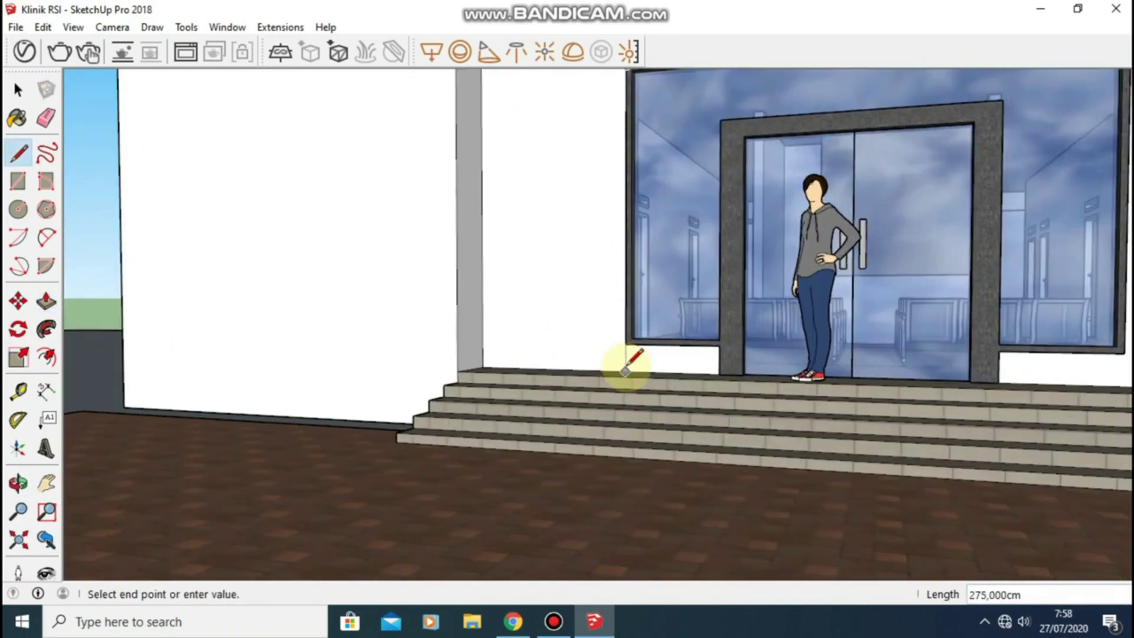
left_click(626, 369)
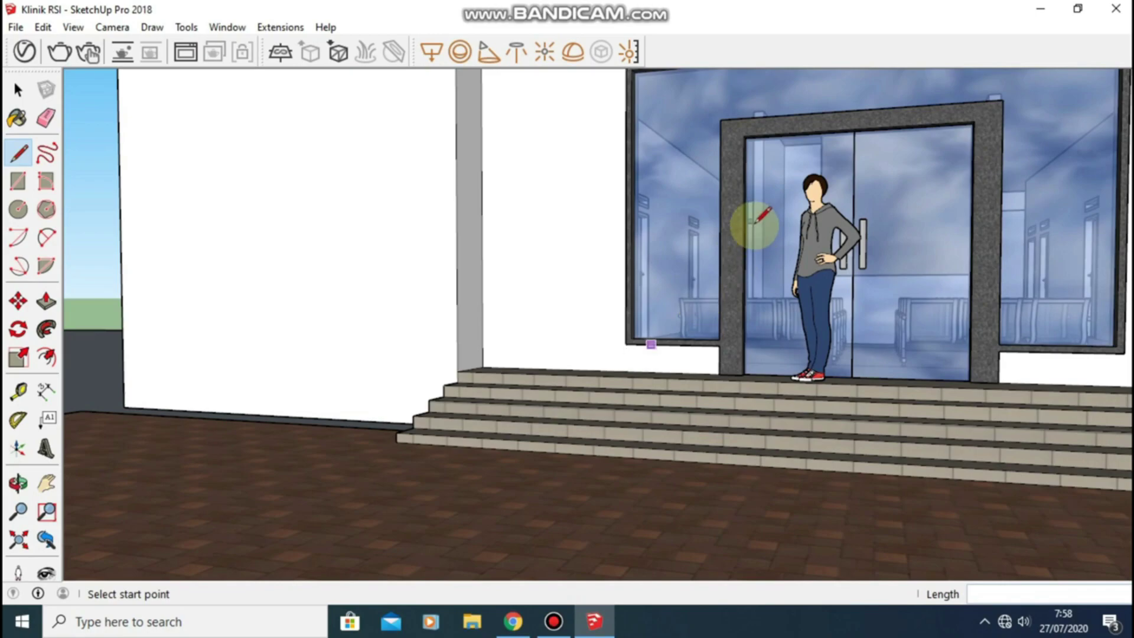
left_click(719, 119)
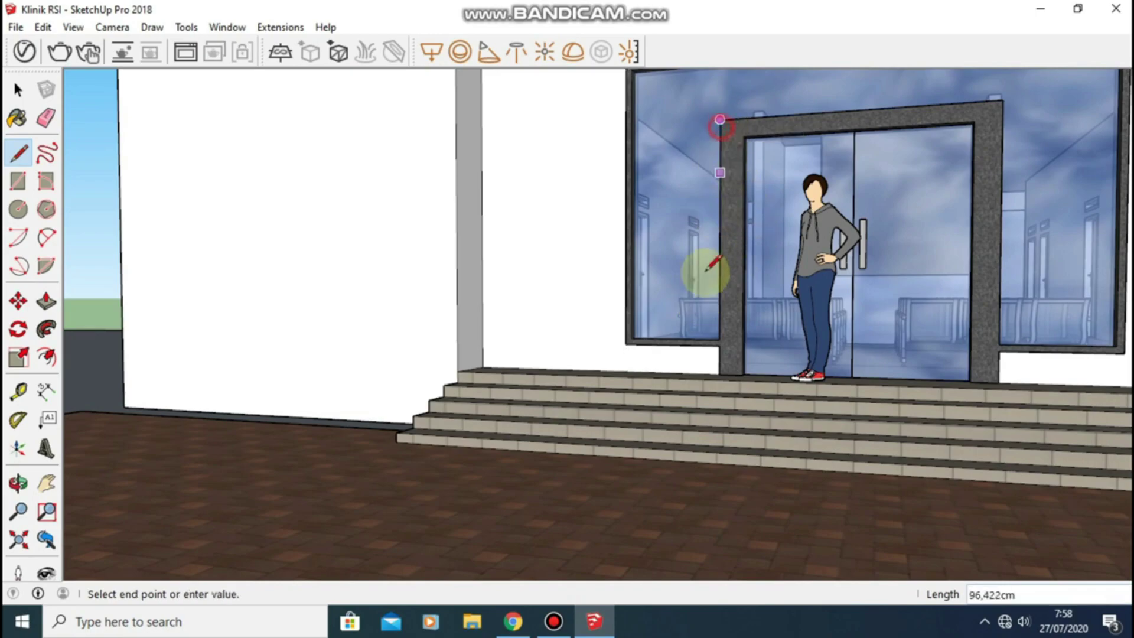
left_click(719, 374)
Discard a stray line and orbit back toward the new white wall
scroll(721, 372, "down", 2)
mouse_move(582, 392)
middle_mouse_down()
mouse_move(848, 400)
mouse_move(398, 381)
mouse_move(873, 337)
mouse_move(664, 357)
mouse_move(670, 366)
mouse_move(446, 363)
mouse_move(426, 336)
middle_mouse_up()
scroll(699, 317, "up", 2)
left_click(696, 322)
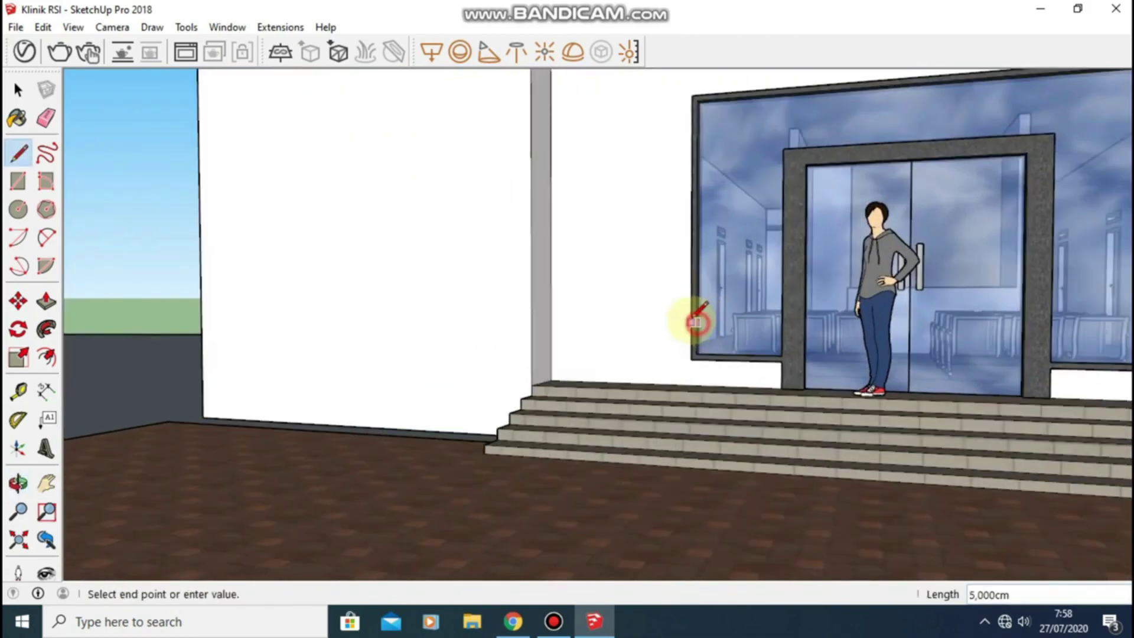
key("Escape")
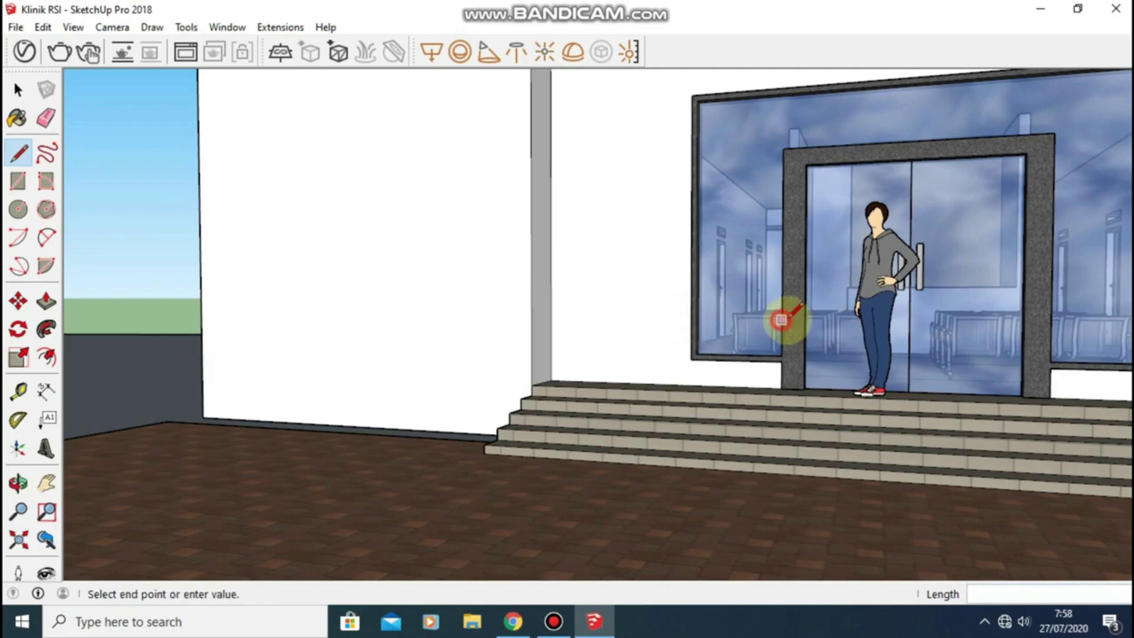
key("Escape")
mouse_move(810, 316)
middle_mouse_down()
mouse_move(437, 351)
mouse_move(1102, 337)
mouse_move(666, 309)
mouse_move(672, 377)
mouse_move(742, 346)
mouse_move(675, 370)
middle_mouse_up()
Frame the bottom edge of the white wall for drawing the opening
scroll(658, 355, "down", 3)
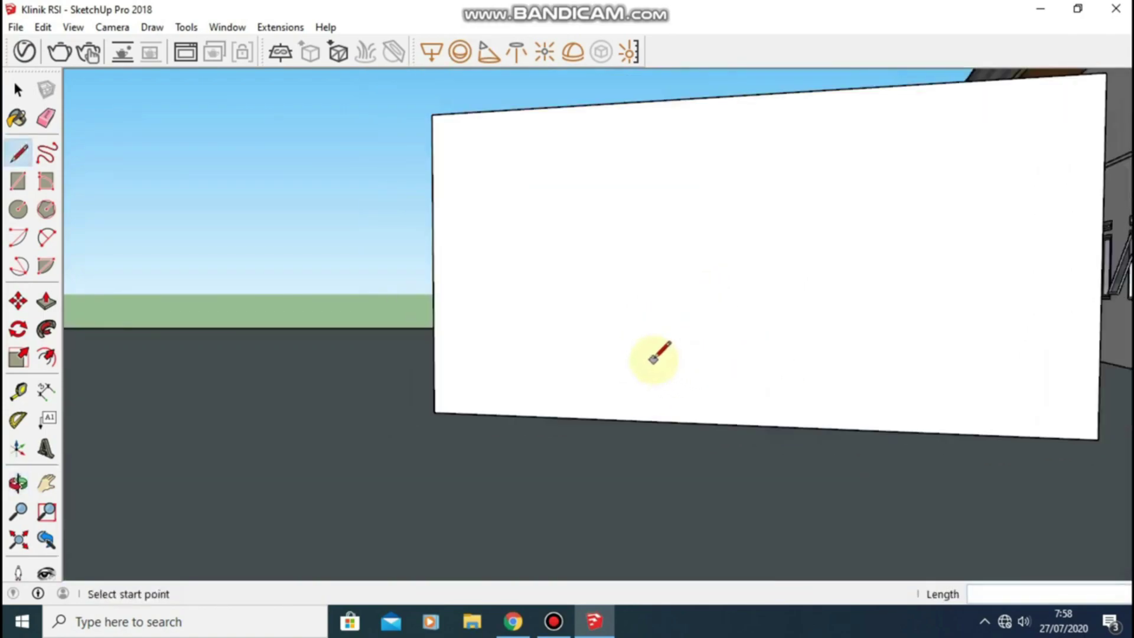
scroll(651, 352, "down", 3)
middle_click_drag(587, 344, 646, 349)
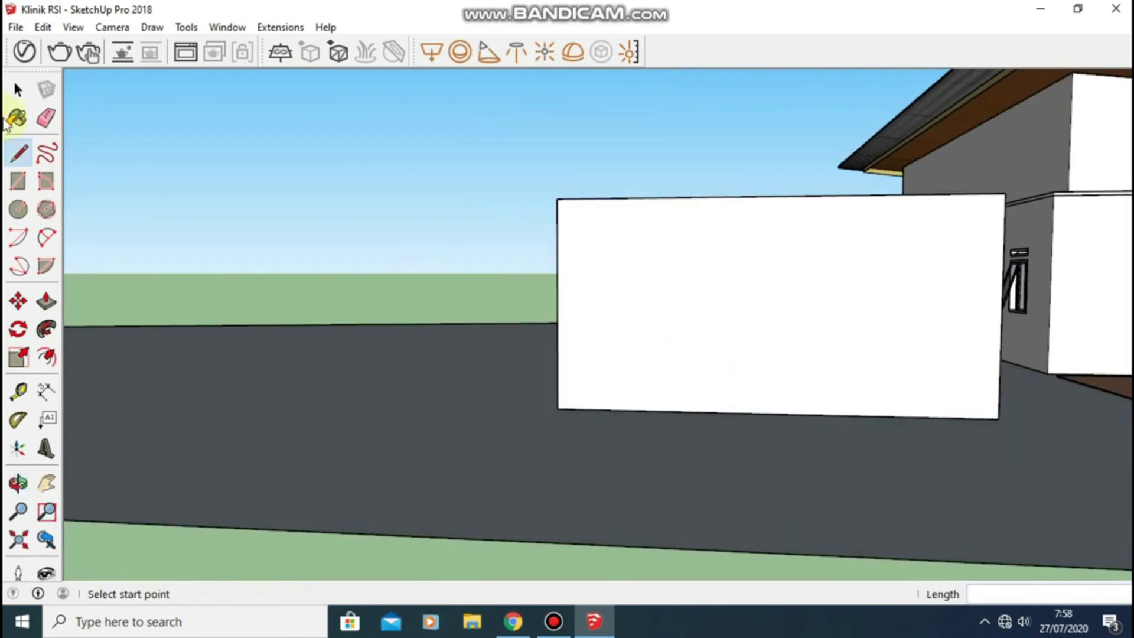
left_click(17, 180)
scroll(649, 387, "up", 2)
middle_click_drag(643, 390, 666, 392)
scroll(697, 385, "down", 2)
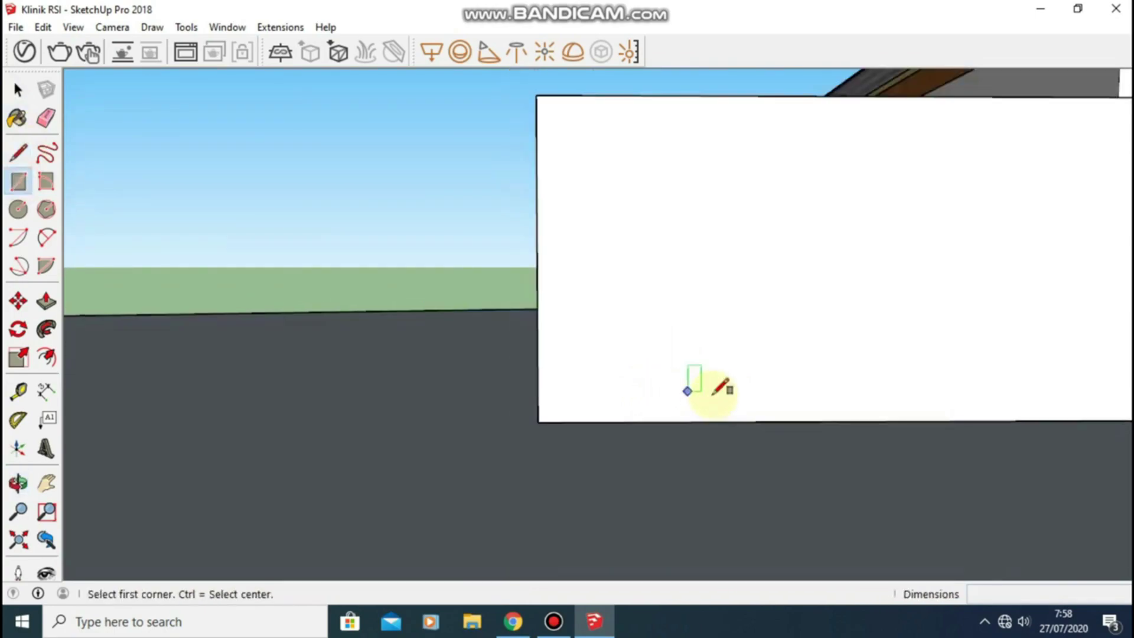
scroll(734, 379, "down", 2)
middle_click_drag(735, 380, 711, 385)
scroll(718, 393, "down", 1)
scroll(714, 401, "up", 3)
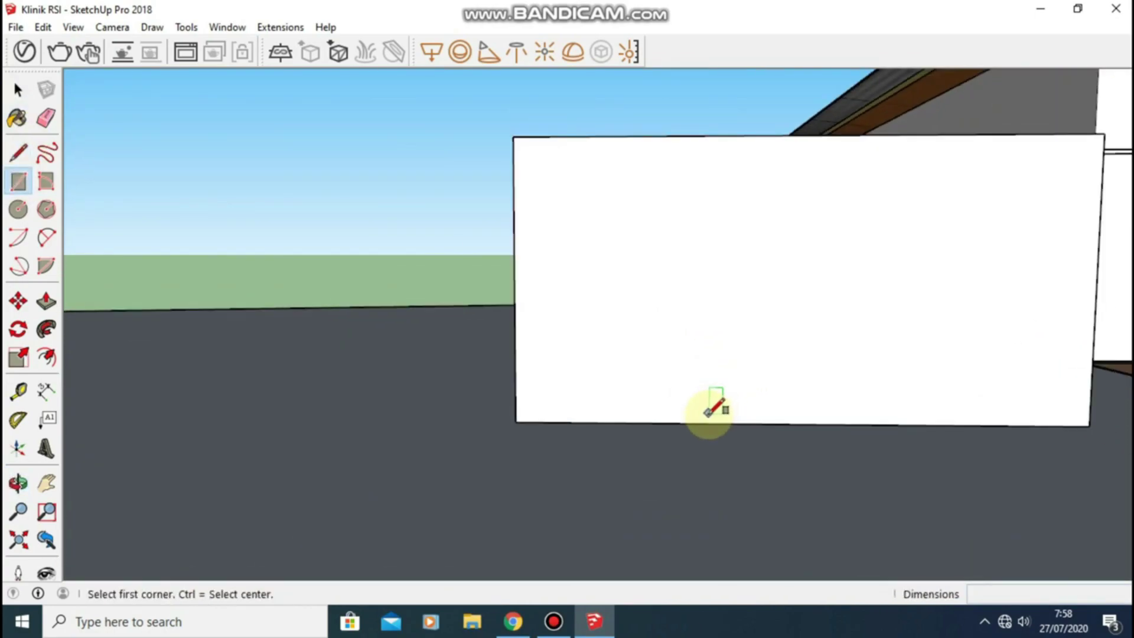
Draw a 200 by 200 cm square at the wall's bottom edge
left_click(699, 423)
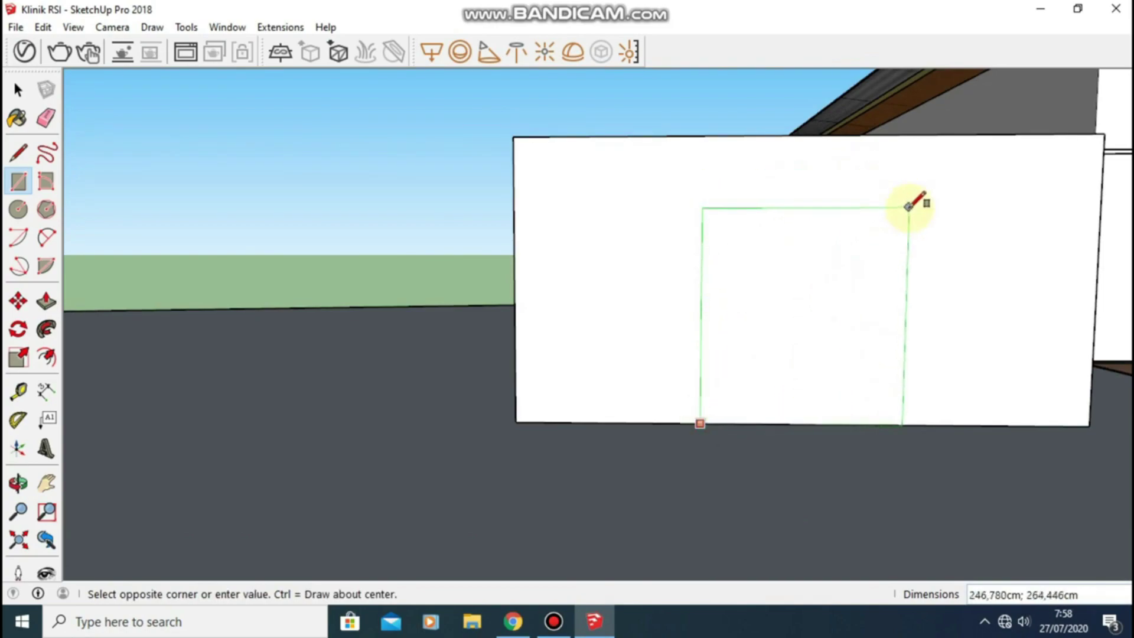
scroll(912, 204, "down", 1)
scroll(912, 204, "up", 2)
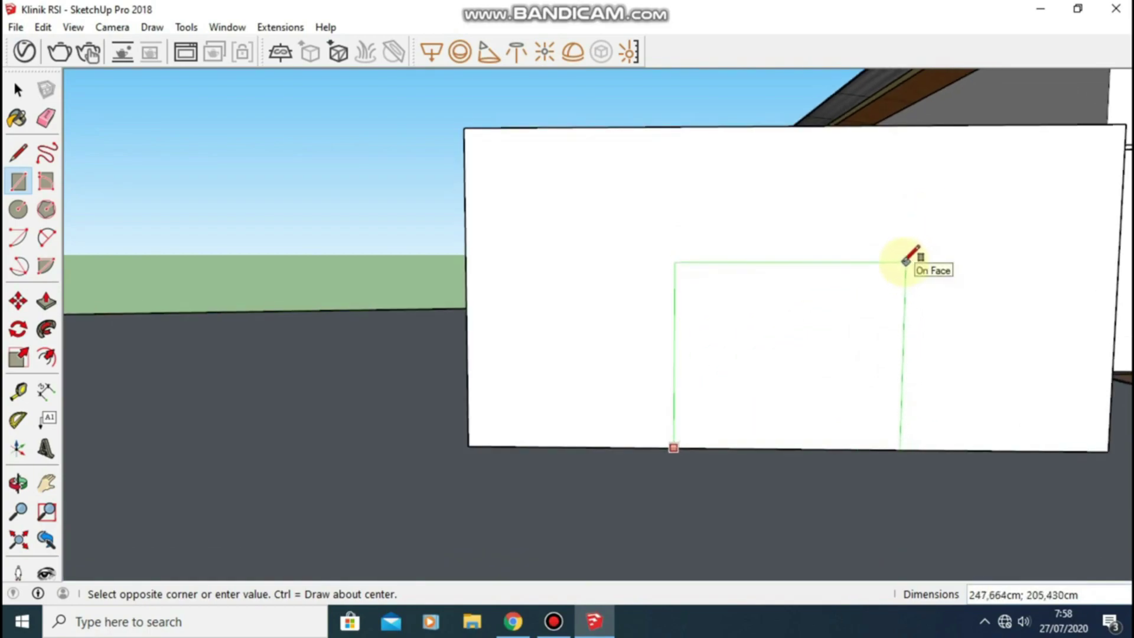
type("200;200")
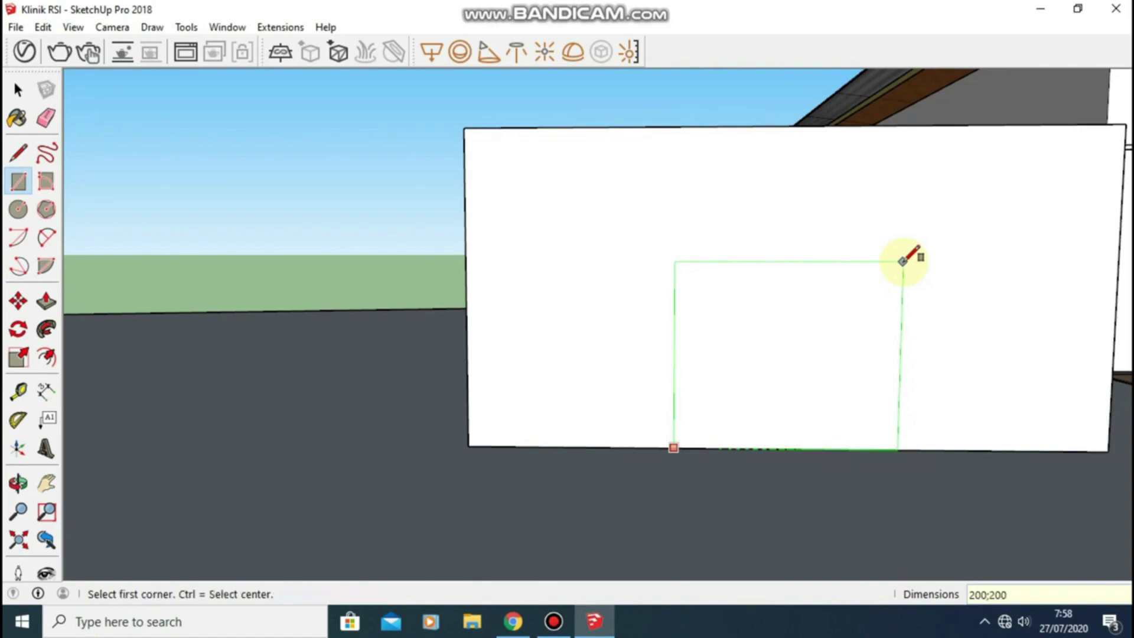
key("Return")
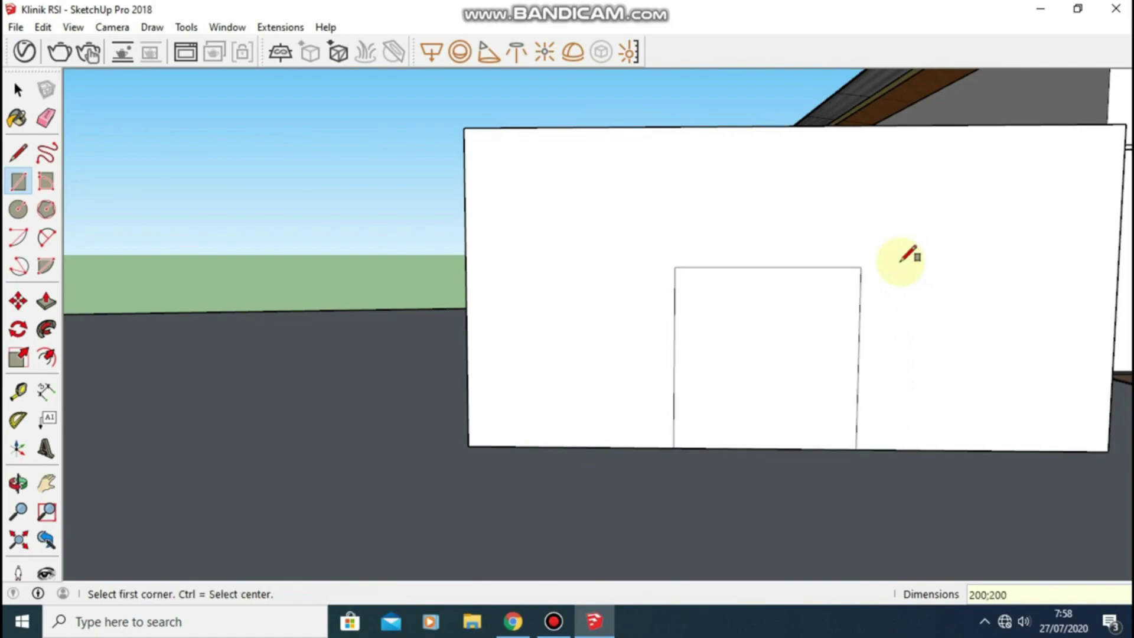
Push the square through the wall to cut the opening
key("p")
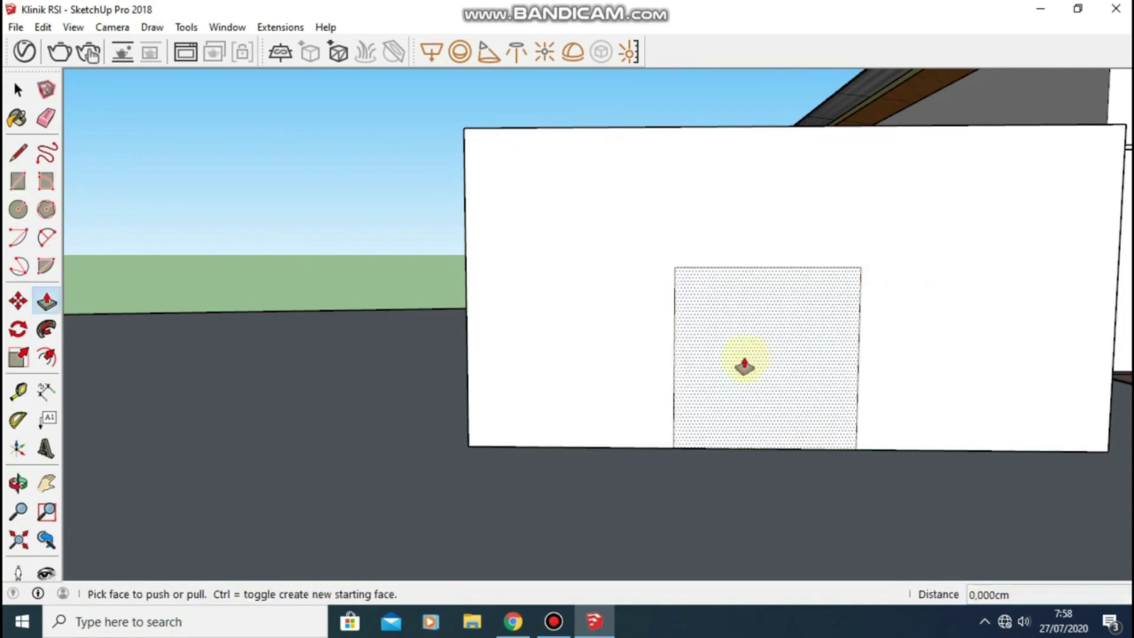
left_click(743, 362)
left_click(736, 334)
Draw a 220 by 20 cm pillar face along one side of the opening
middle_click_drag(747, 324, 741, 321)
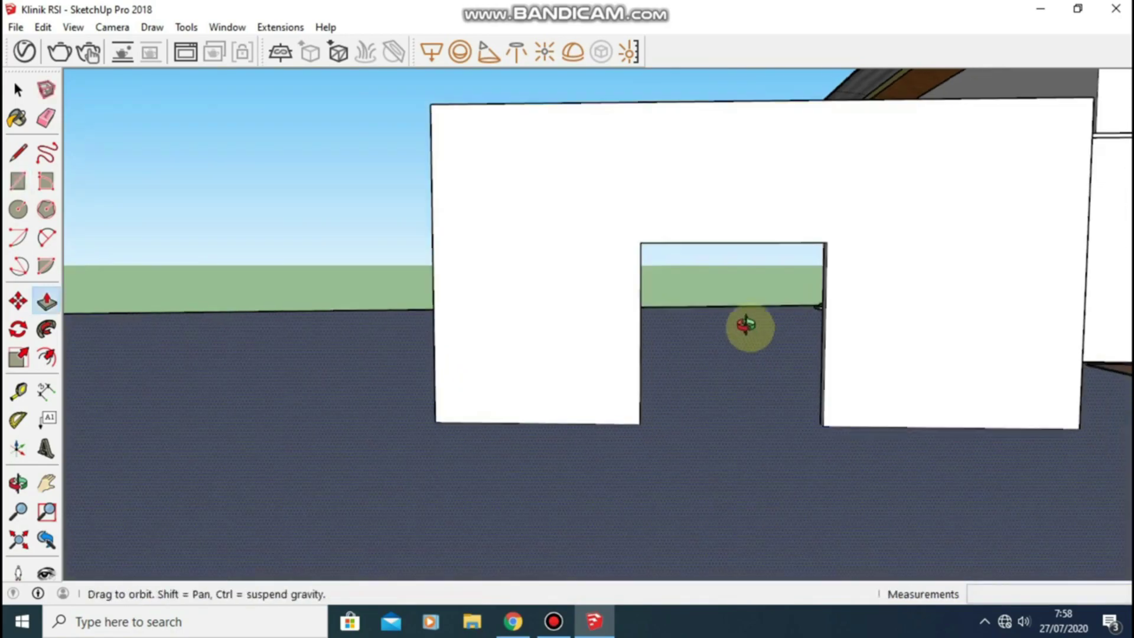
middle_click_drag(654, 251, 830, 228)
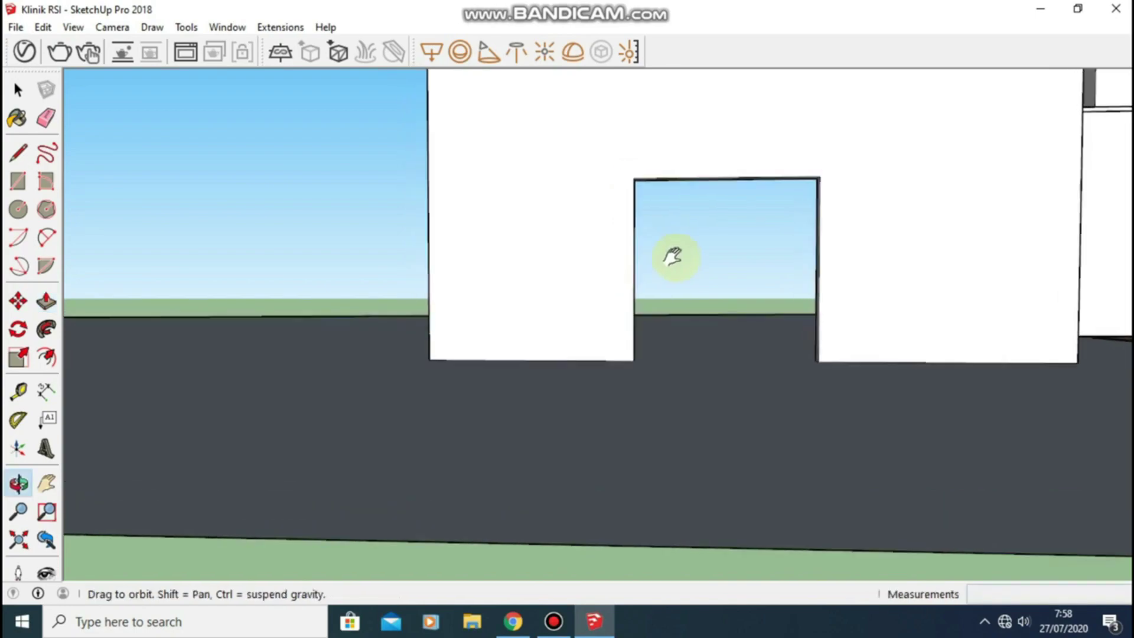
left_click(15, 182)
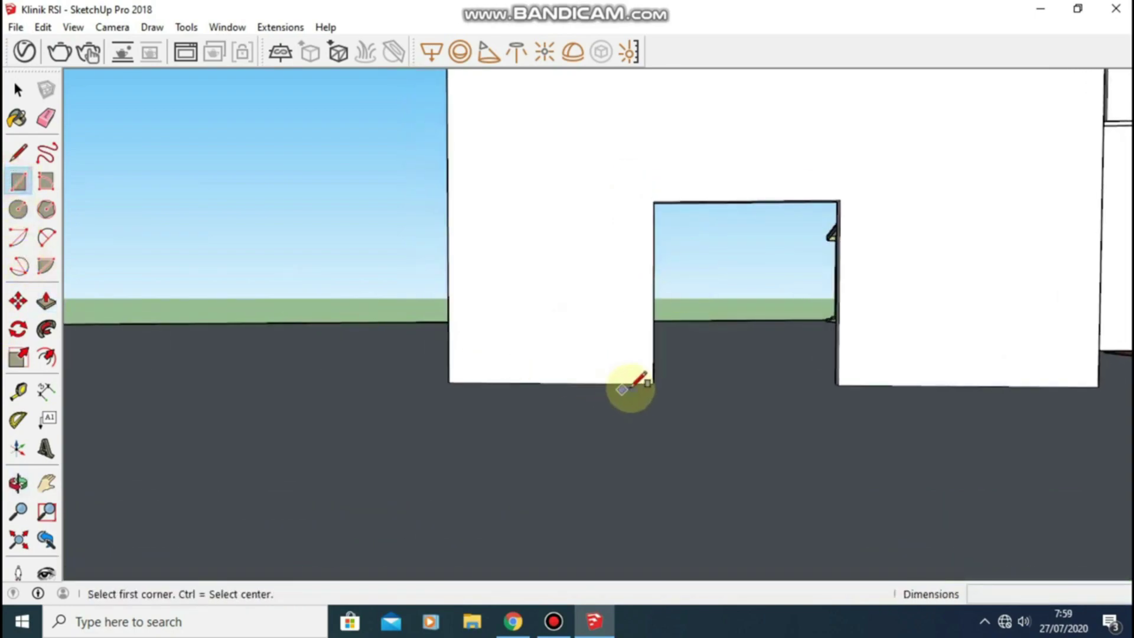
scroll(653, 382, "up", 3)
scroll(653, 382, "up", 2)
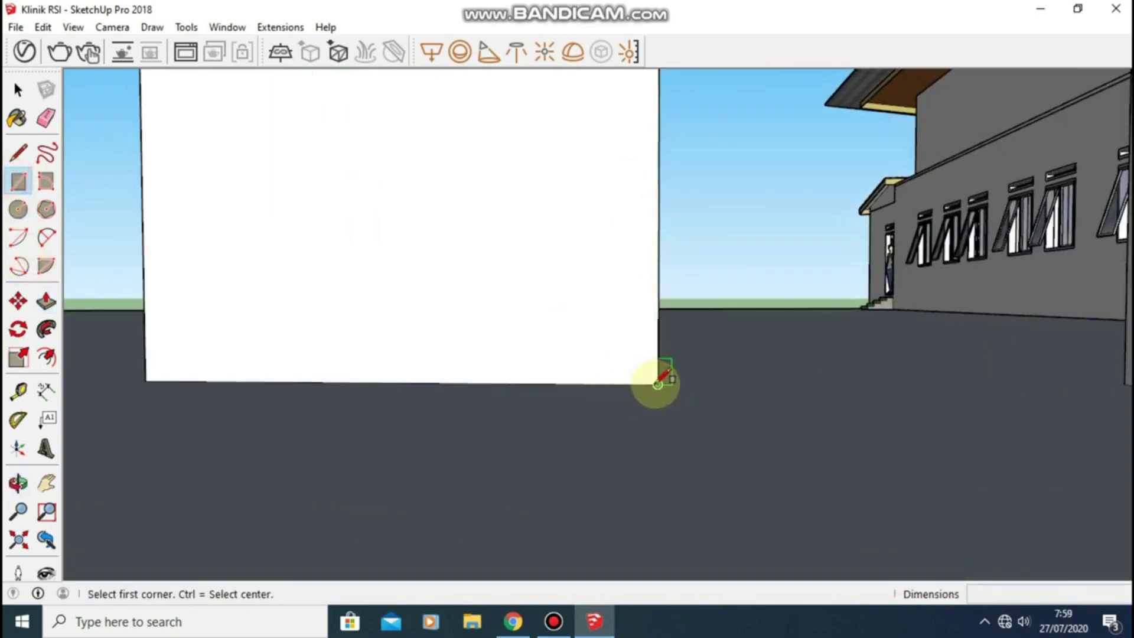
left_click(654, 383)
middle_click_drag(654, 383, 594, 374)
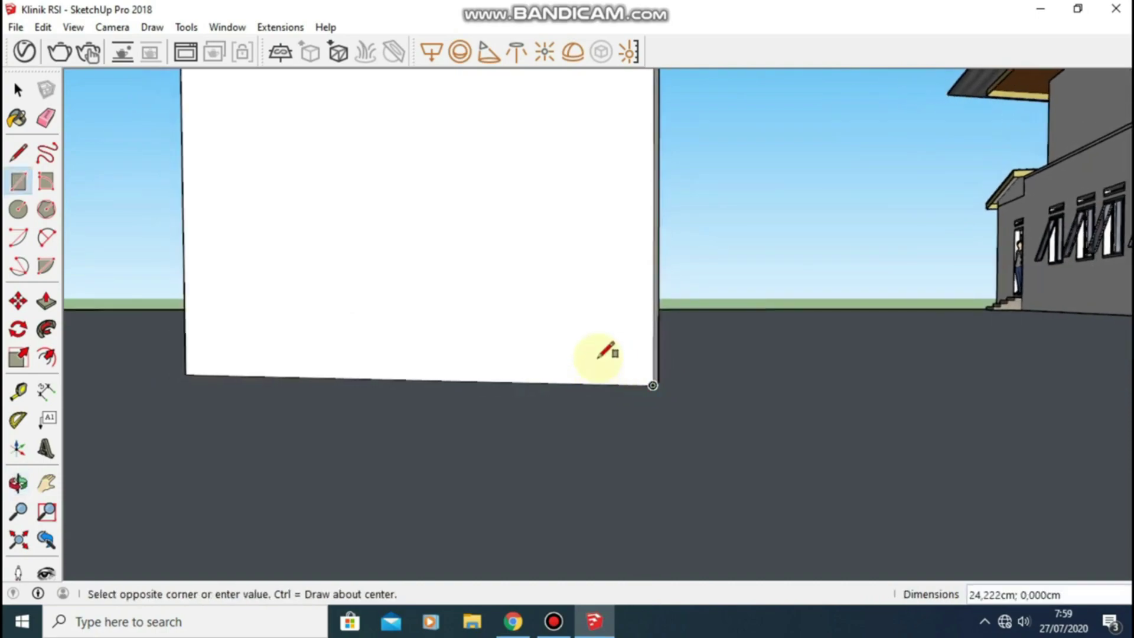
scroll(607, 261, "up", 2)
middle_click_drag(608, 260, 706, 437, "shift")
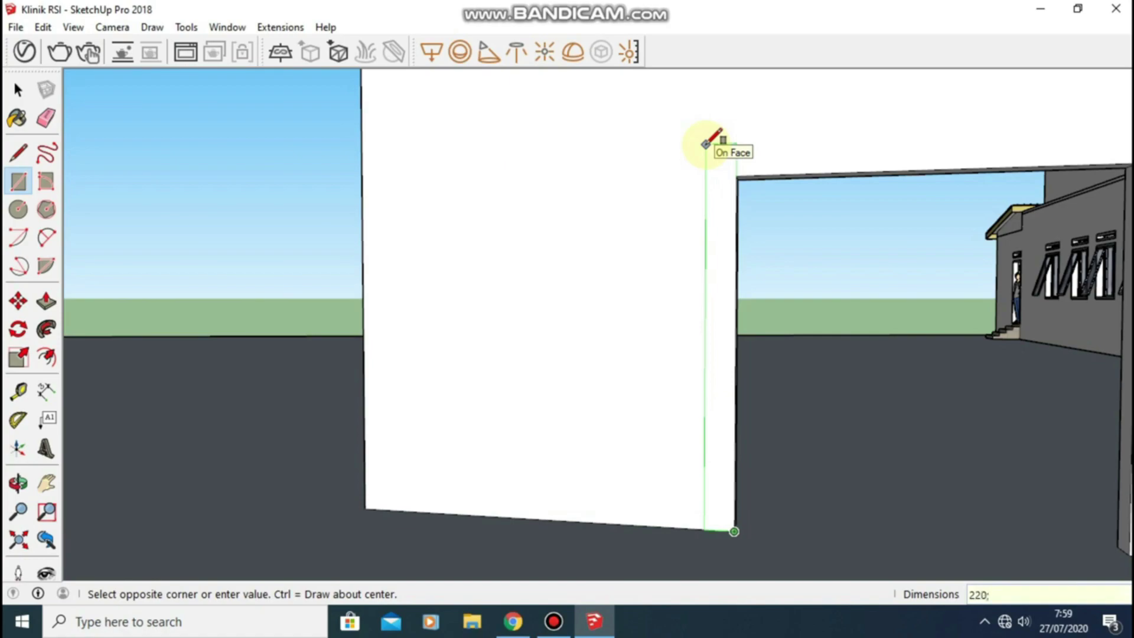
left_click(707, 144)
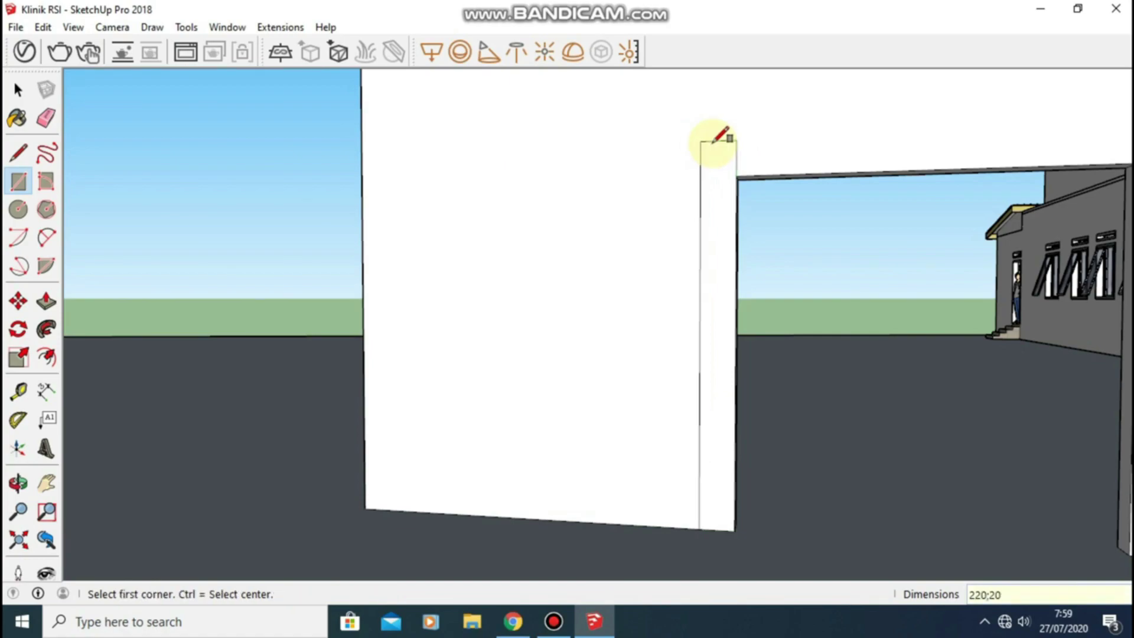
Add the second 220 by 20 pillar face and a 200 by 20 top beam
middle_click_drag(825, 117, 912, 381)
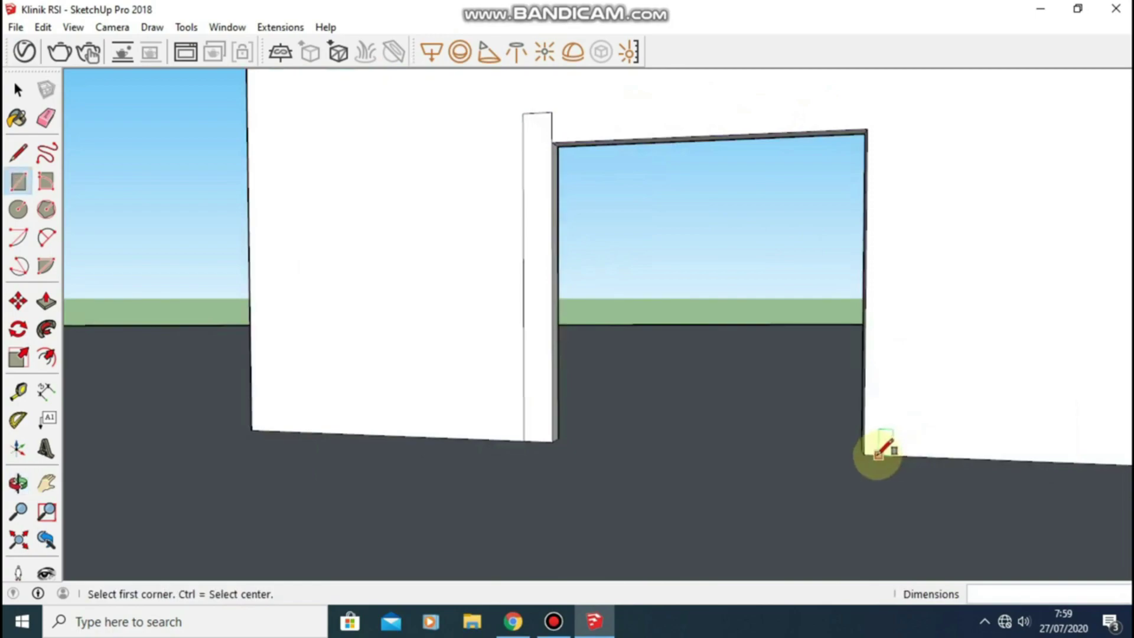
left_click(863, 454)
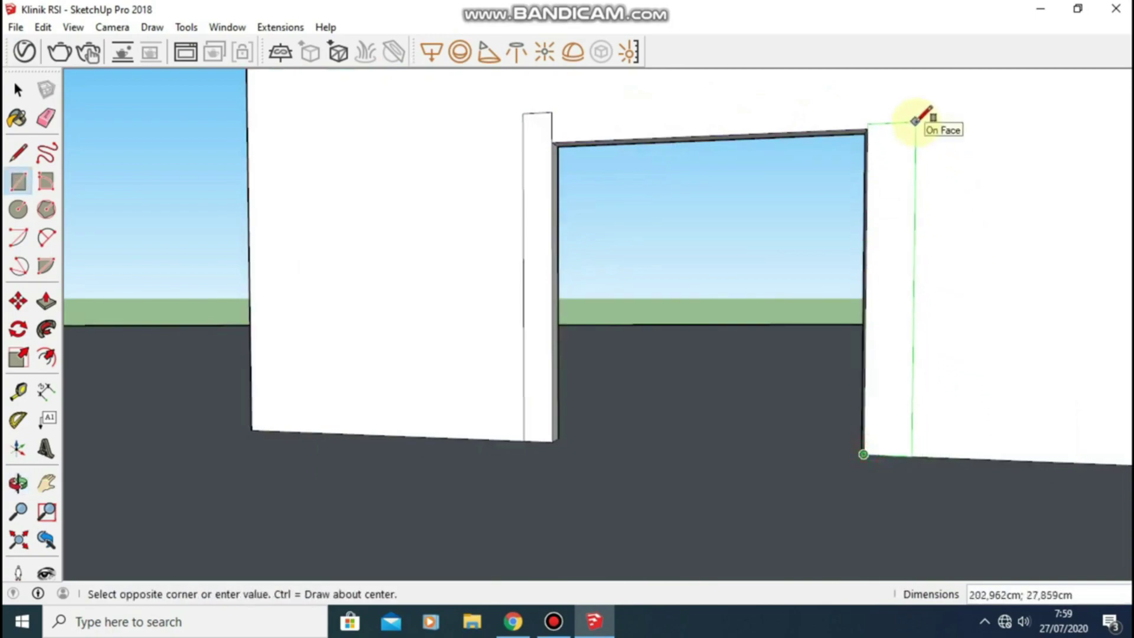
type("220;20")
left_click(902, 96)
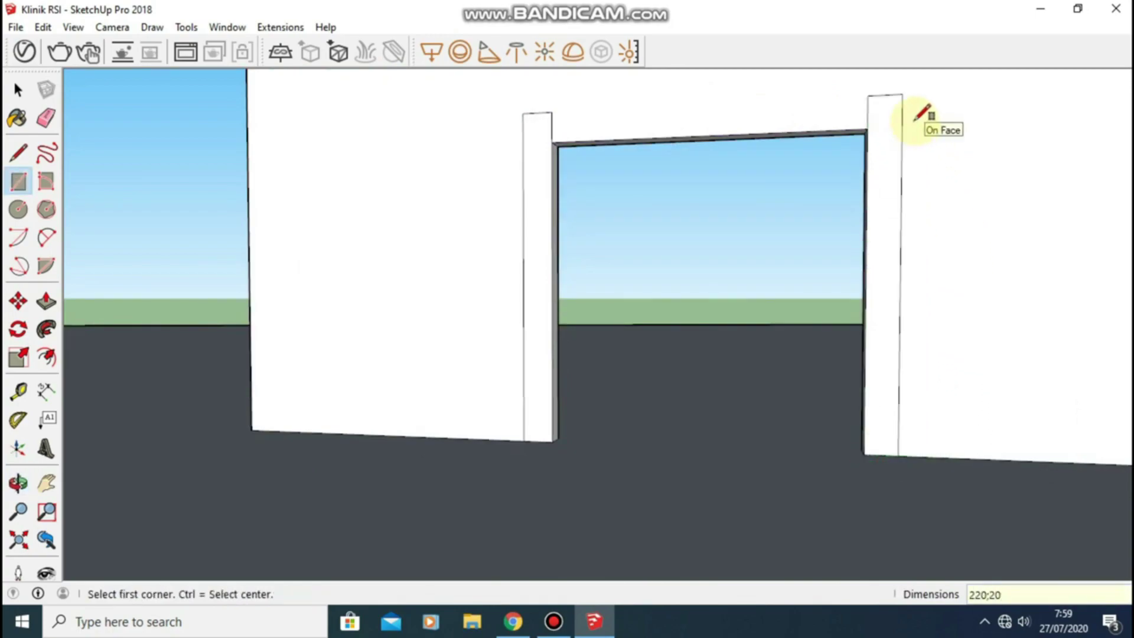
left_click(864, 96)
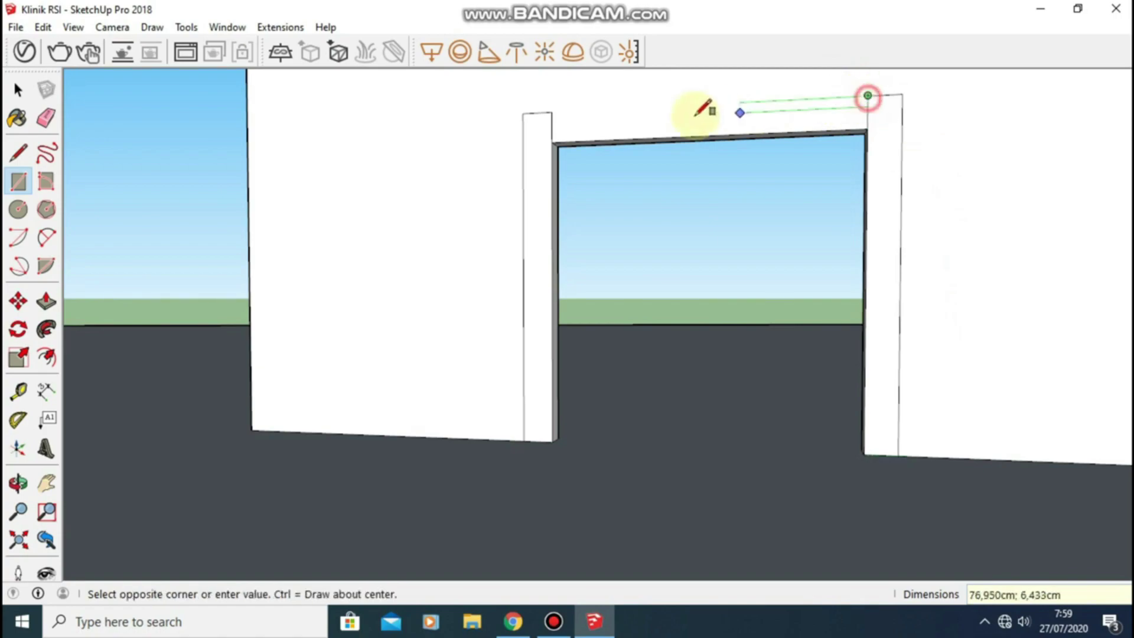
left_click(553, 142)
Erase stray edges and pull the frame face 5 cm out from the wall
key("e")
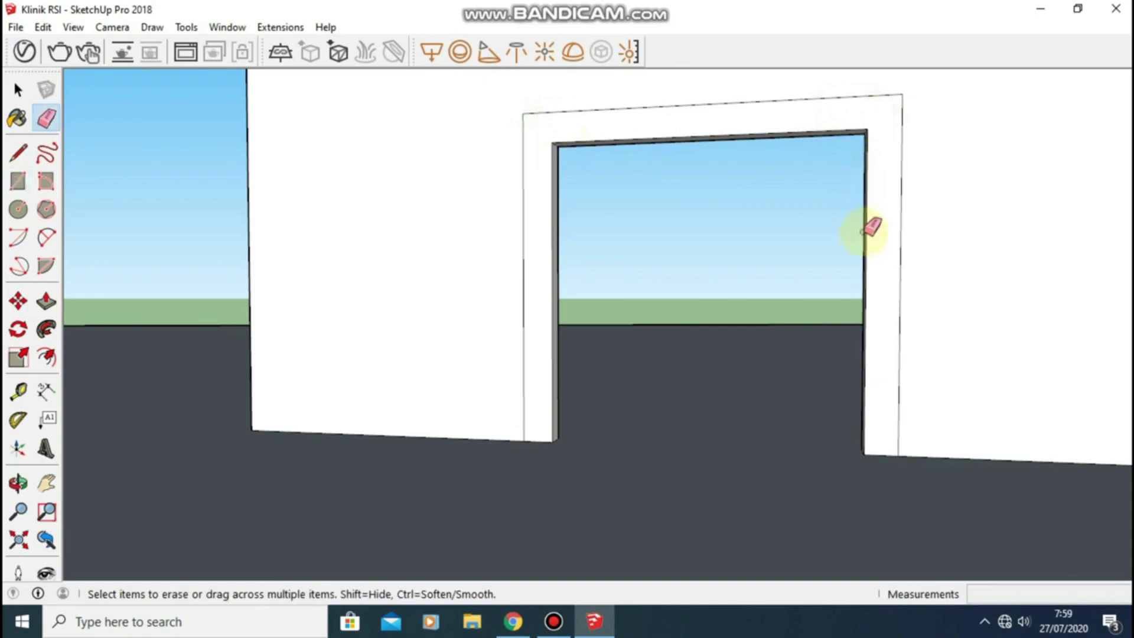
key("p")
left_click_drag(878, 237, 894, 230)
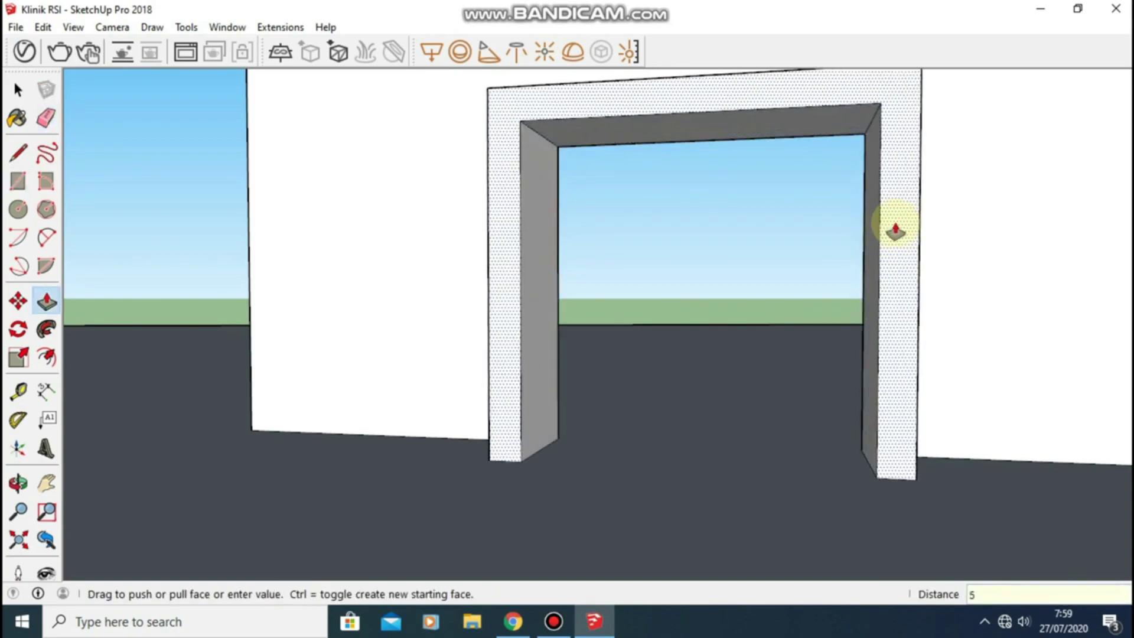
mouse_move(895, 231)
middle_mouse_down()
mouse_move(929, 255)
mouse_move(747, 301)
mouse_move(868, 260)
middle_mouse_up()
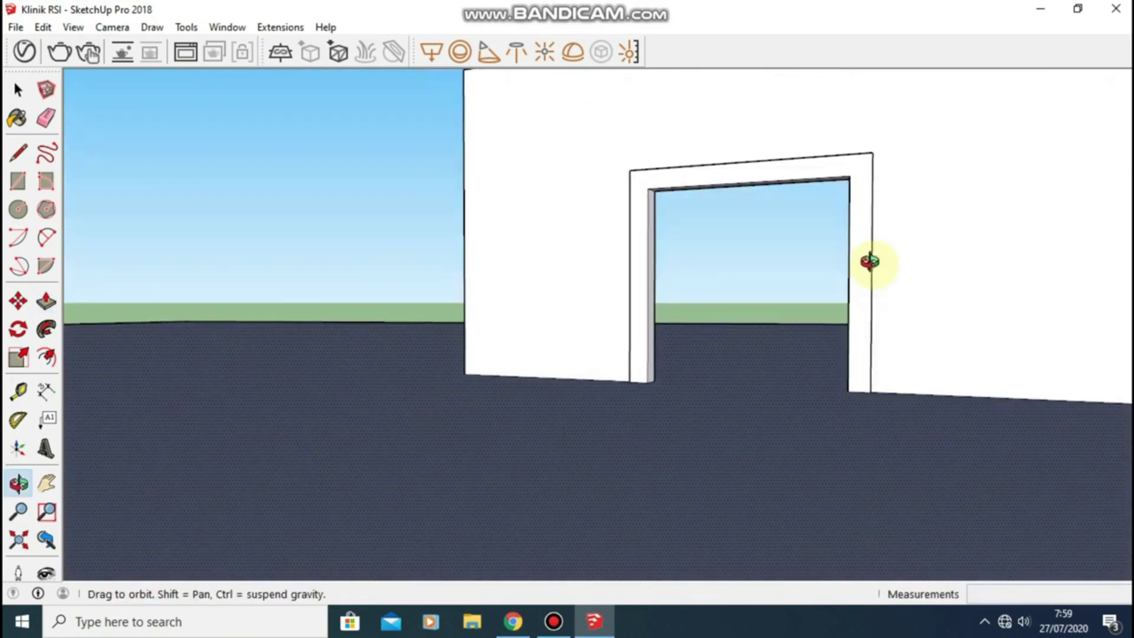
scroll(861, 236, "up", 3)
scroll(863, 232, "up", 2)
left_click(863, 232)
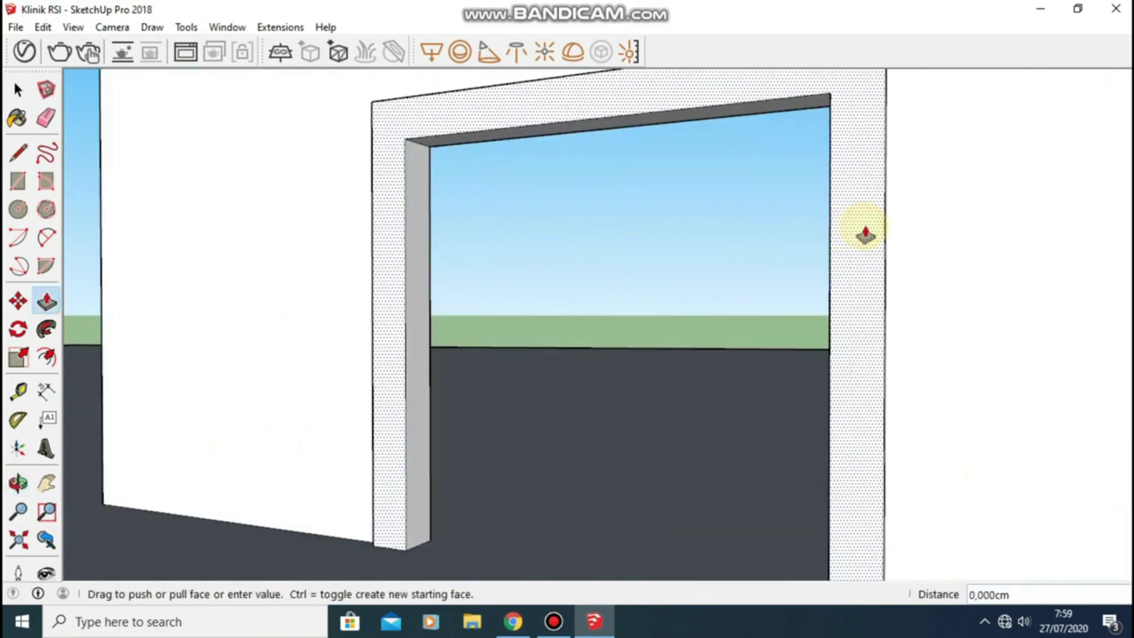
left_click(865, 235)
Browse the Brick and Landscaping material collections in the Materials panel
left_click(18, 118)
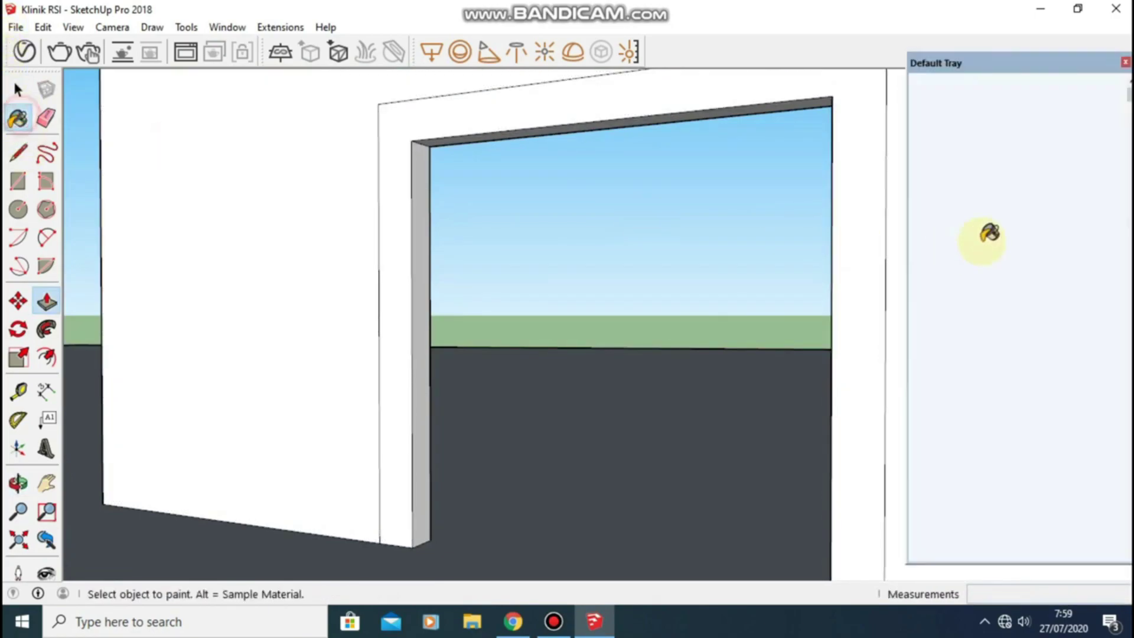
scroll(980, 295, "down", 5)
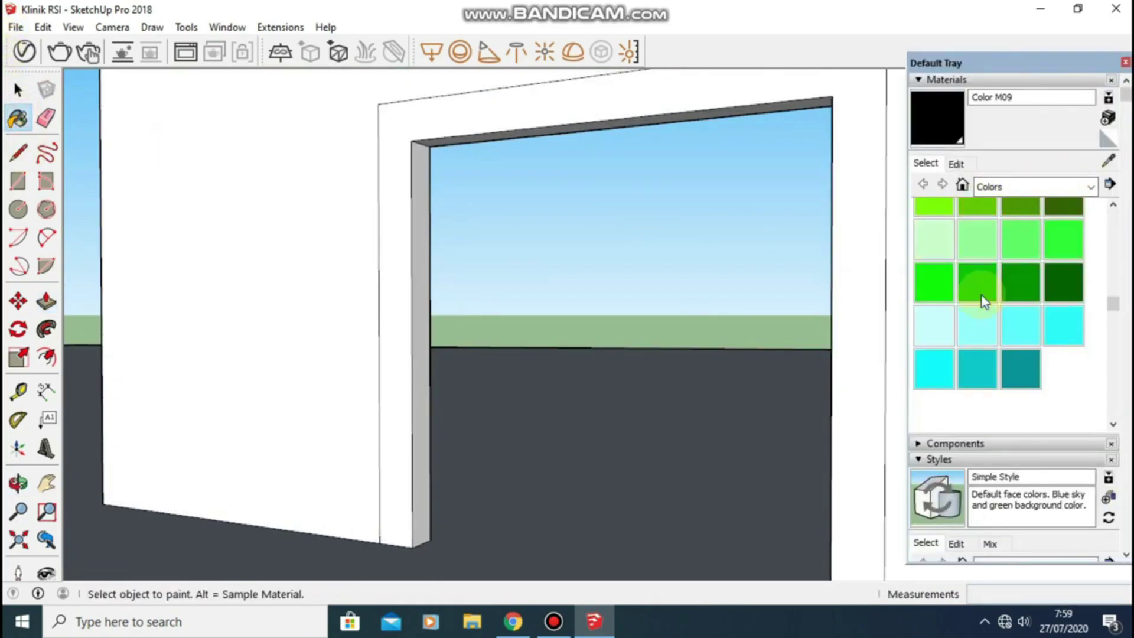
scroll(981, 295, "down", 3)
left_click(998, 185)
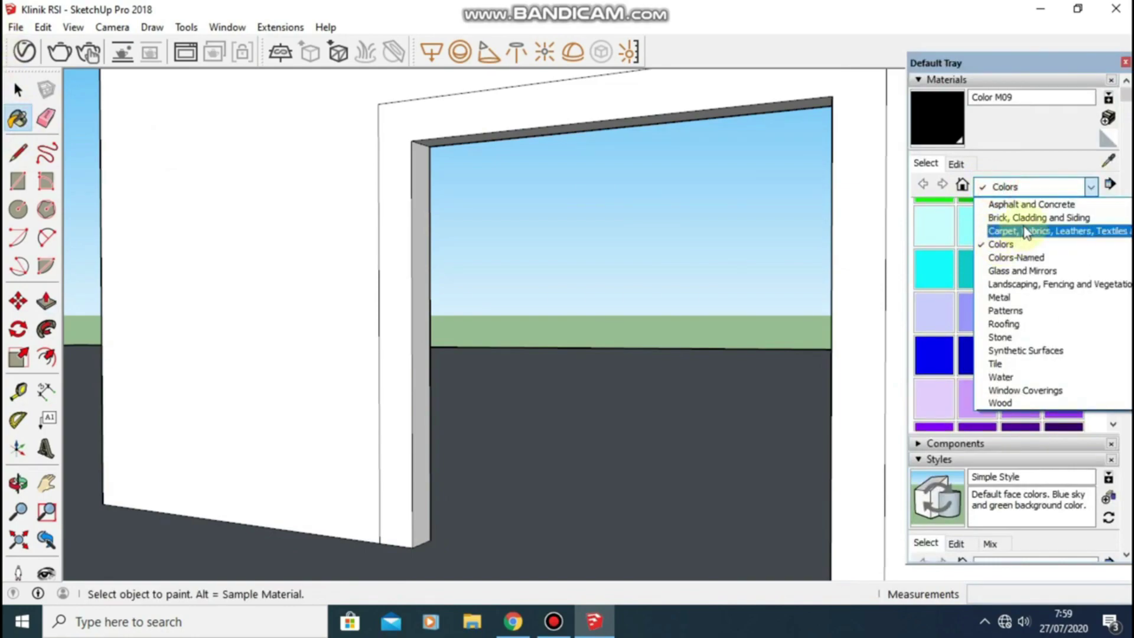
left_click(1016, 217)
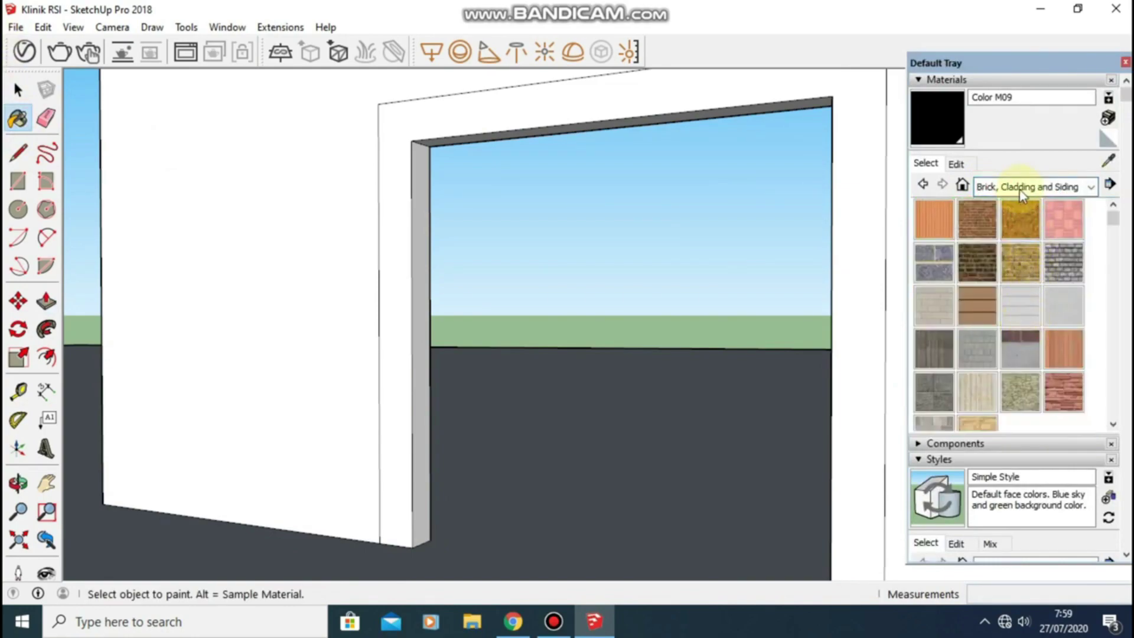
left_click(1022, 188)
left_click(1023, 281)
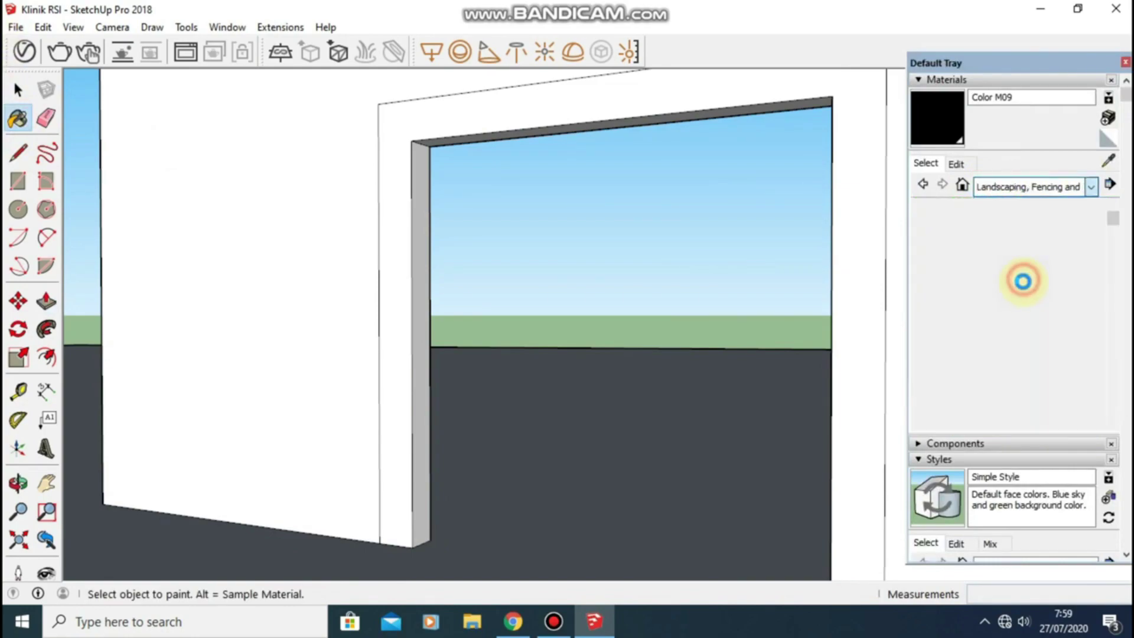
Select Blacktop Old 02 from the Asphalt and Concrete collection
scroll(1051, 324, "down", 3)
scroll(1050, 324, "down", 3)
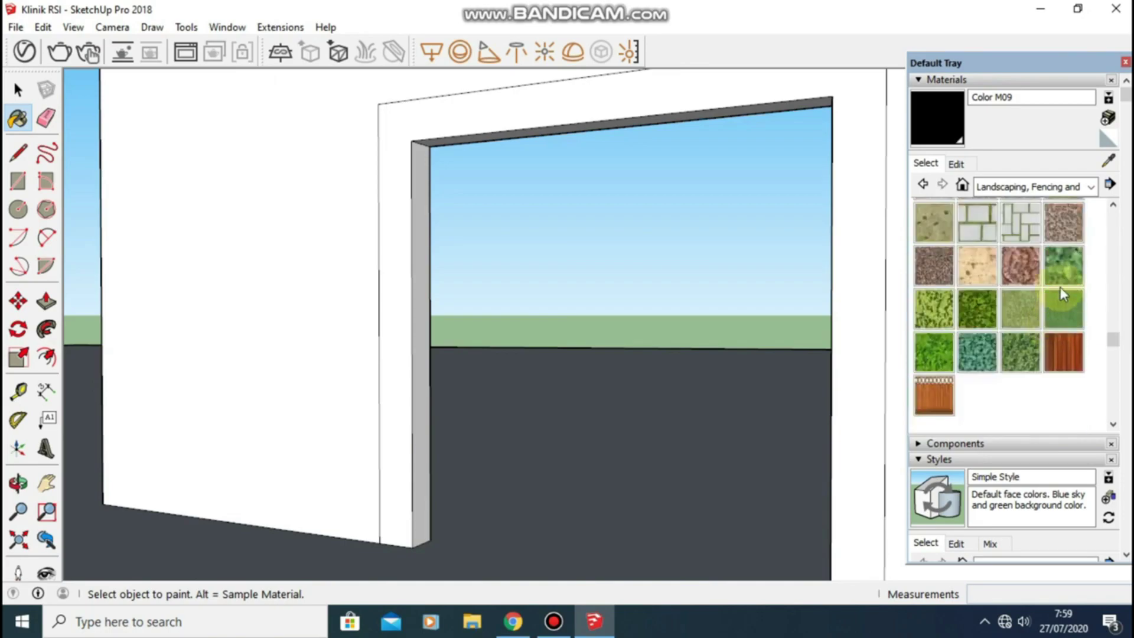
left_click(1027, 187)
left_click(1017, 326)
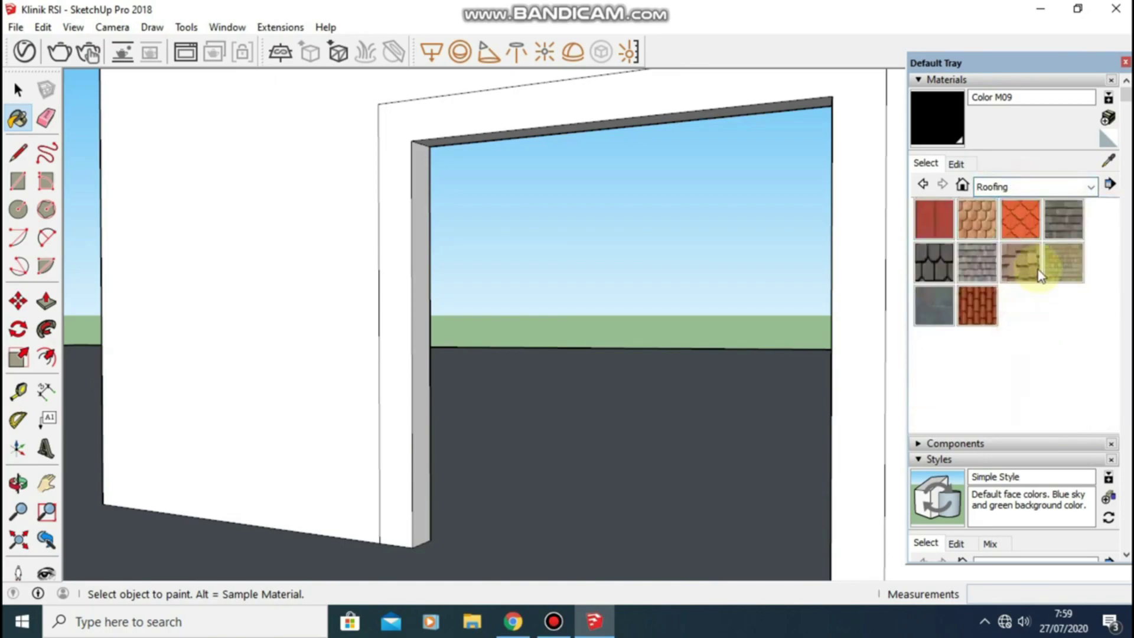
left_click(1040, 186)
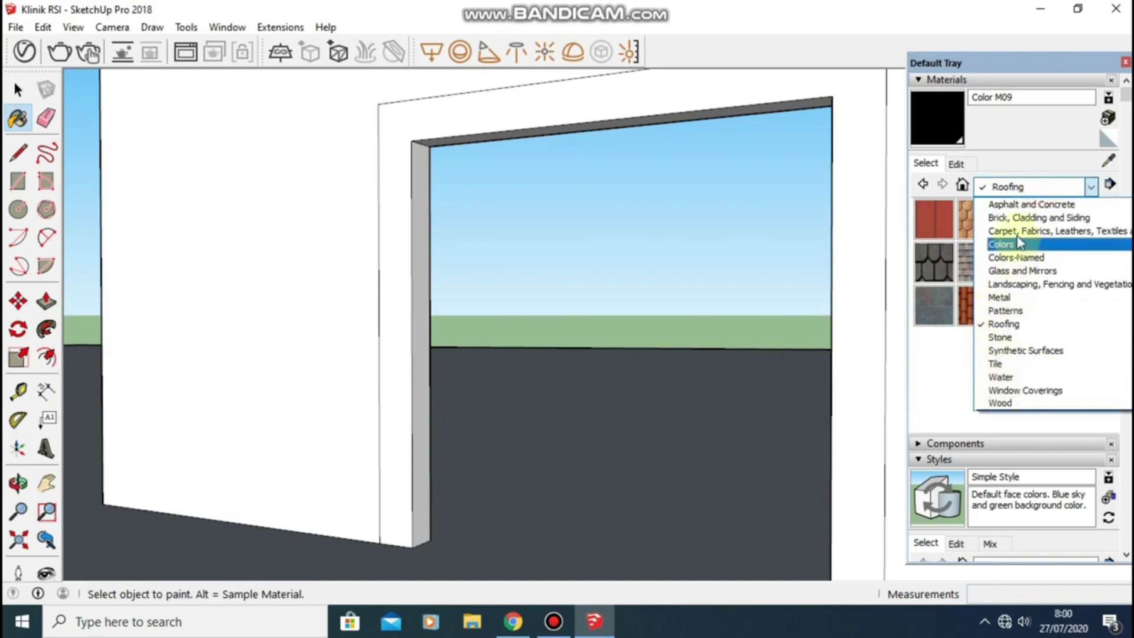
left_click(1020, 207)
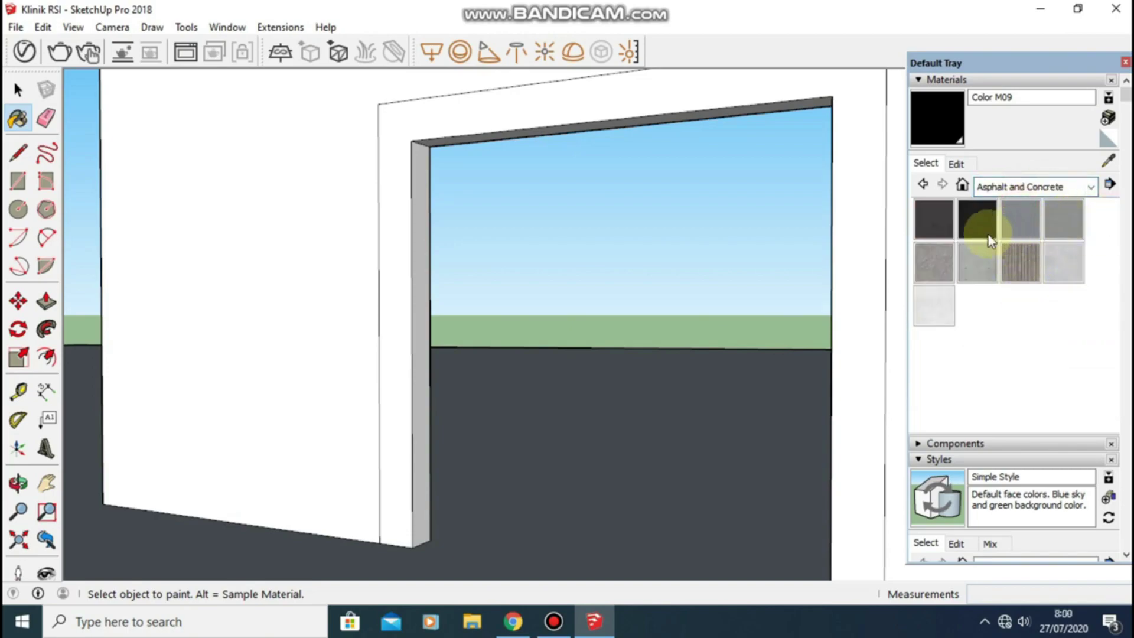
left_click(1060, 221)
Paint the frame front with Blacktop Old 02 and extrude it 5 cm outward
left_click(859, 116)
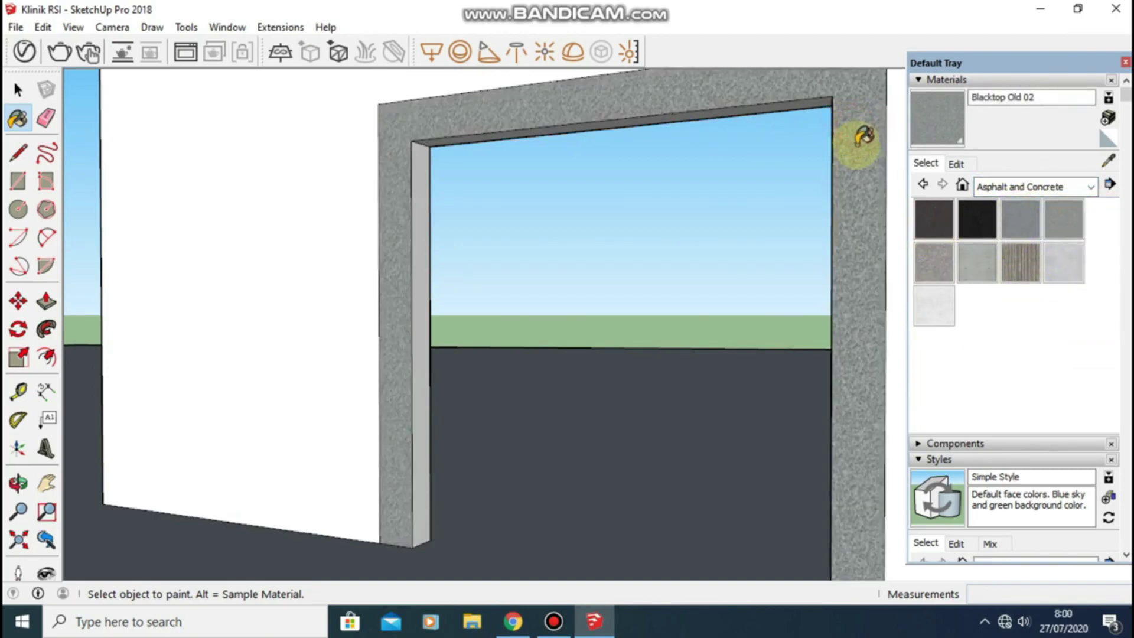
mouse_move(860, 144)
middle_mouse_down()
mouse_move(727, 170)
mouse_move(833, 185)
middle_mouse_up()
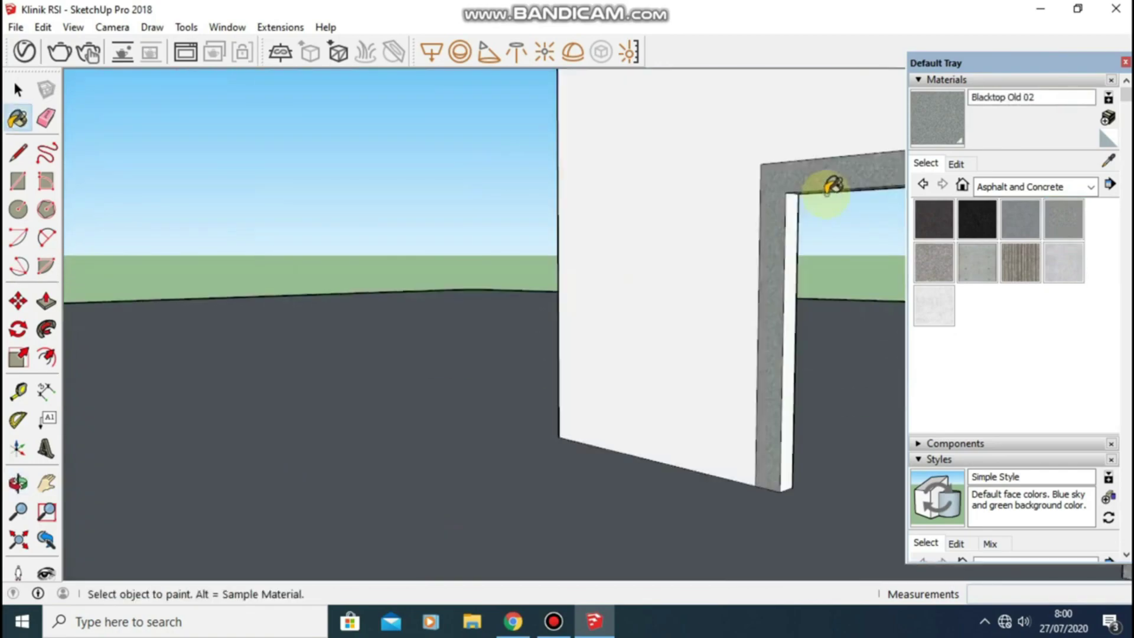
key("p")
left_click(774, 198)
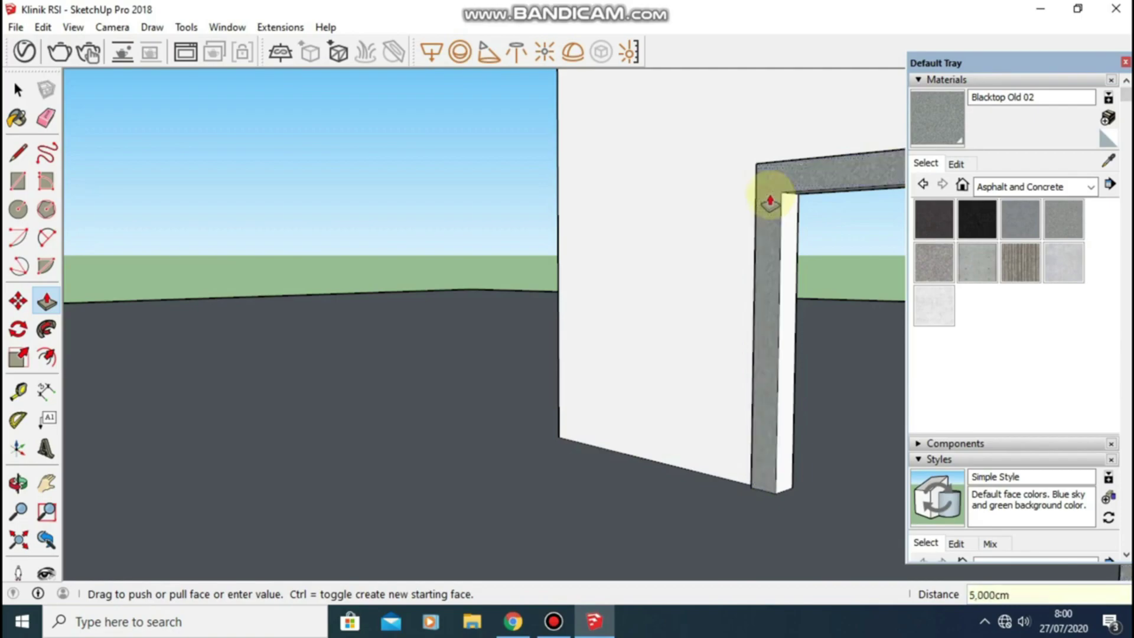
left_click(769, 197)
Paint the frame's sides with Blacktop Old 01
mouse_move(769, 197)
middle_mouse_down()
mouse_move(673, 185)
mouse_move(797, 234)
middle_mouse_up()
scroll(797, 235, "up", 2)
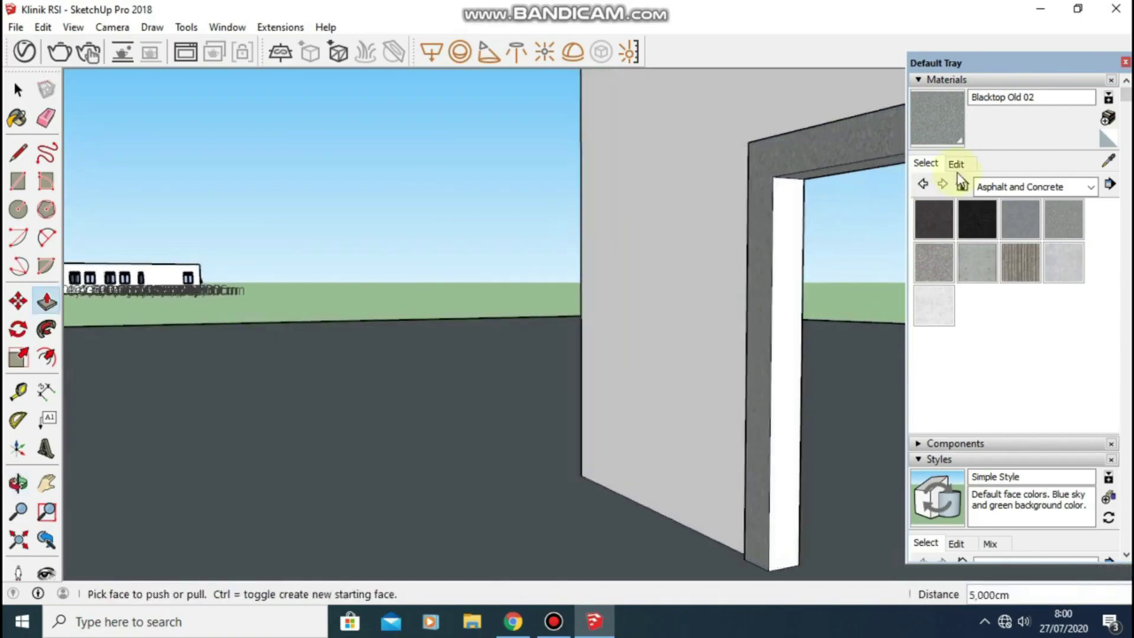
left_click(1049, 223)
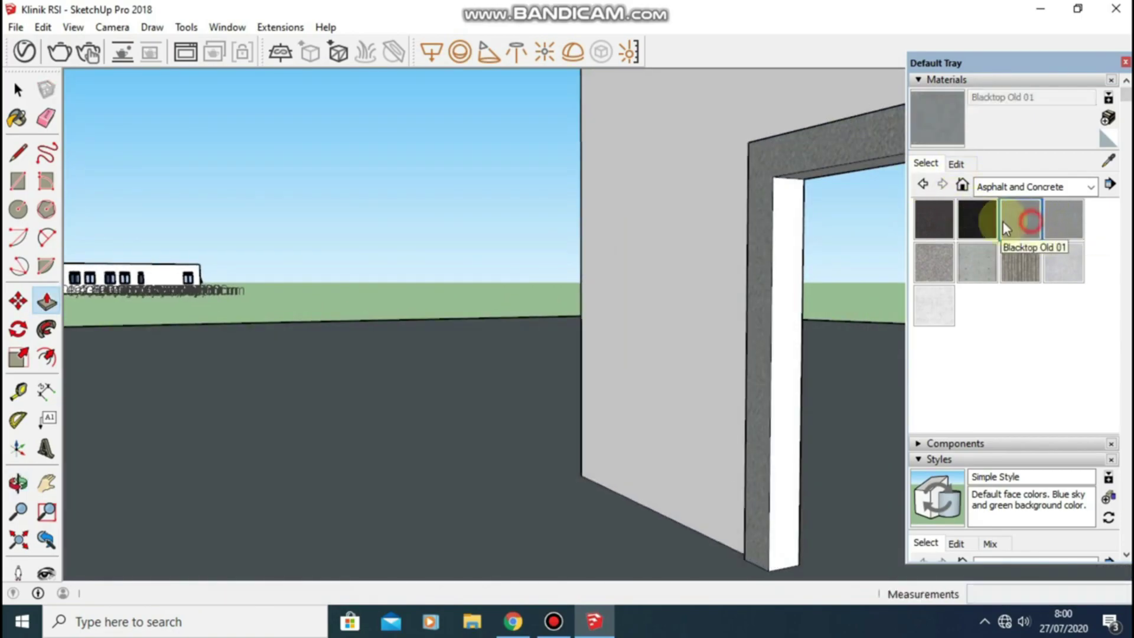
left_click(781, 203)
Orbit around the doorway to view it from the other side
mouse_move(786, 198)
middle_mouse_down()
mouse_move(809, 171)
mouse_move(539, 126)
mouse_move(907, 219)
mouse_move(716, 189)
mouse_move(645, 223)
middle_mouse_up()
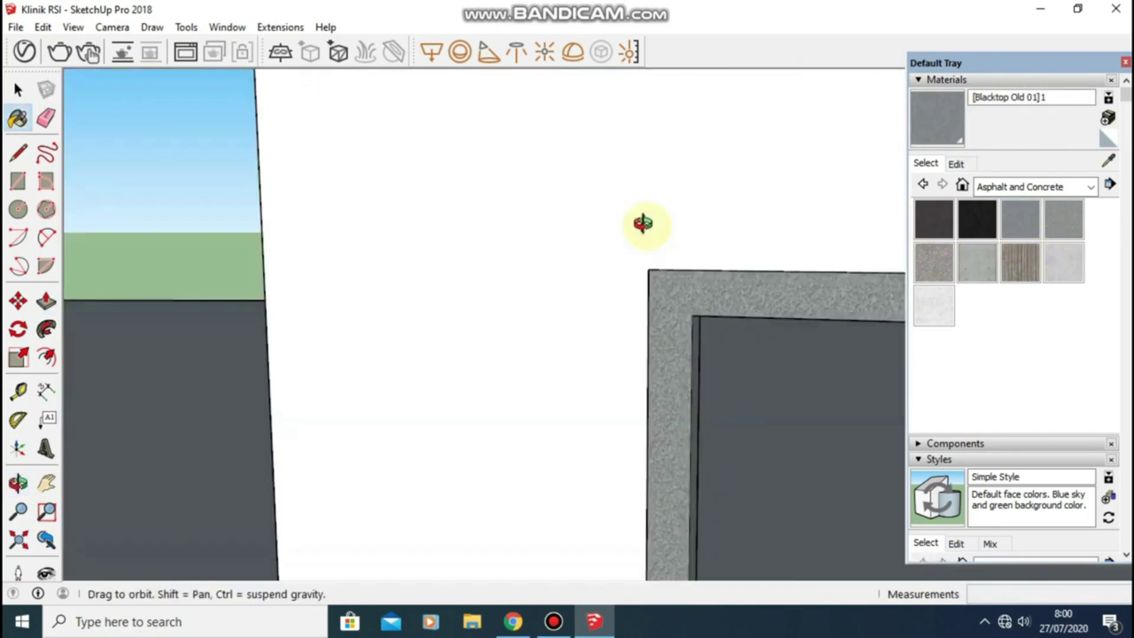
scroll(841, 273, "down", 3)
mouse_move(840, 274)
middle_mouse_down("shift")
mouse_move(437, 162)
mouse_move(531, 197)
middle_mouse_up("shift")
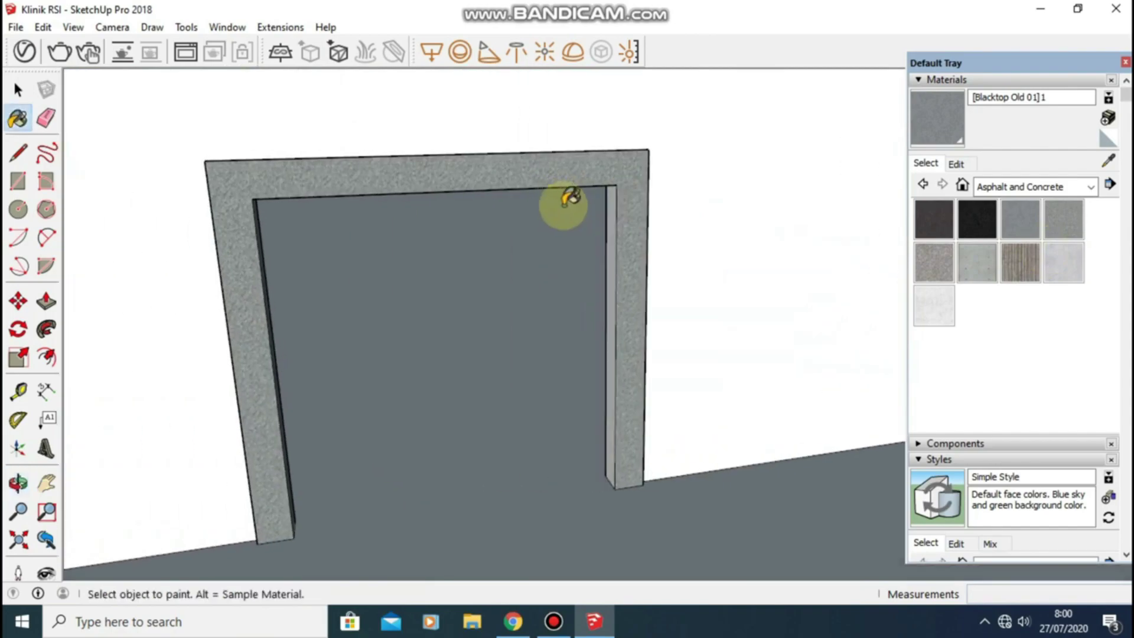
mouse_move(615, 207)
middle_mouse_down()
mouse_move(552, 185)
mouse_move(509, 193)
mouse_move(655, 263)
mouse_move(488, 240)
middle_mouse_up()
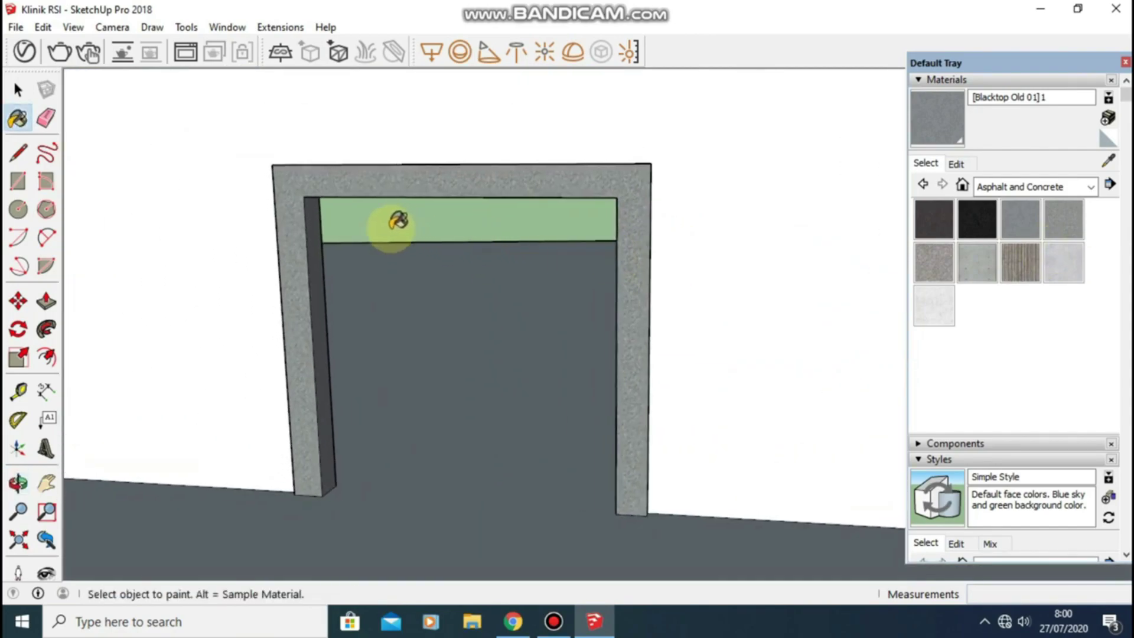
mouse_move(398, 228)
middle_mouse_down()
mouse_move(488, 235)
mouse_move(518, 290)
middle_mouse_up()
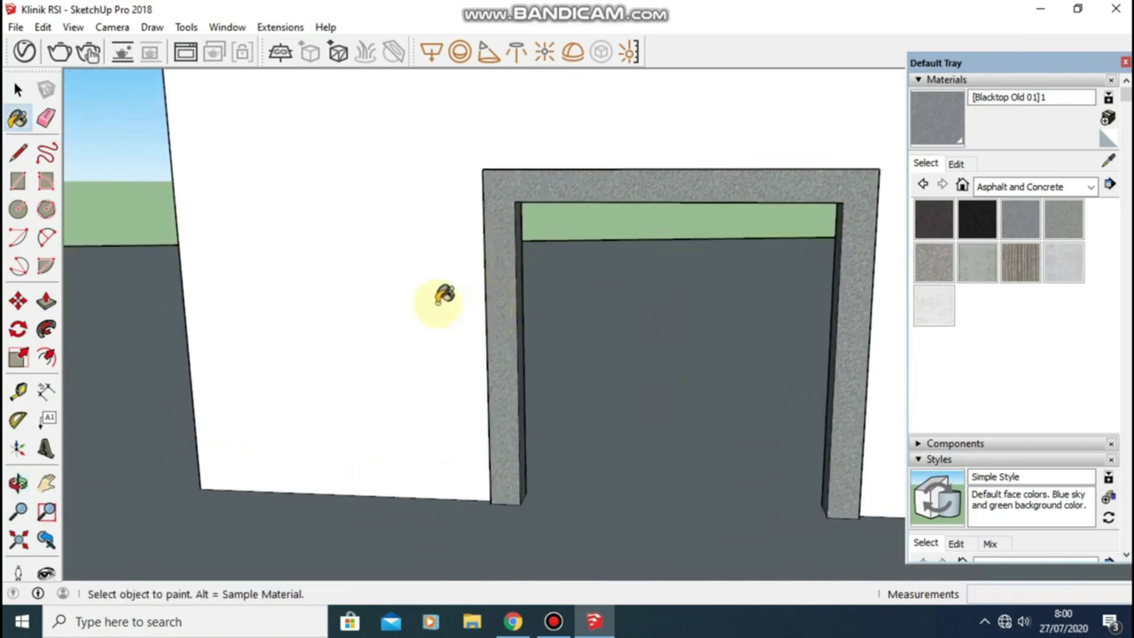
mouse_move(431, 304)
middle_mouse_down()
mouse_move(537, 279)
mouse_move(514, 354)
mouse_move(599, 382)
middle_mouse_up()
key("r")
scroll(520, 437, "up", 2)
scroll(538, 437, "up", 2)
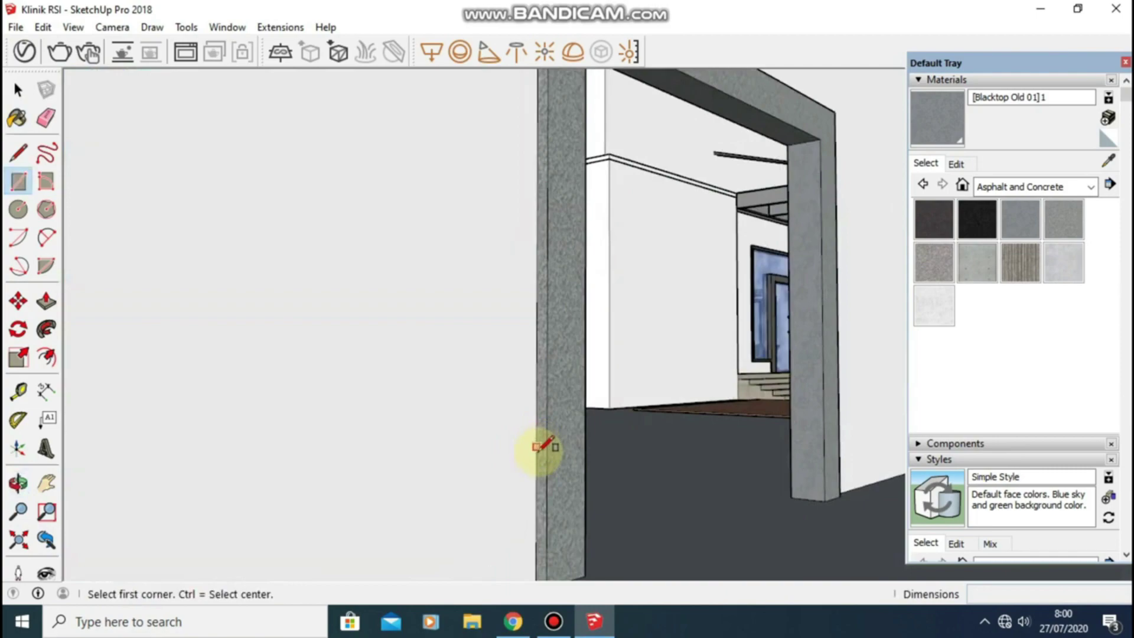
Draw a first 60 by 10 cm rectangle at the frame edge
left_click(535, 463)
type("60;10")
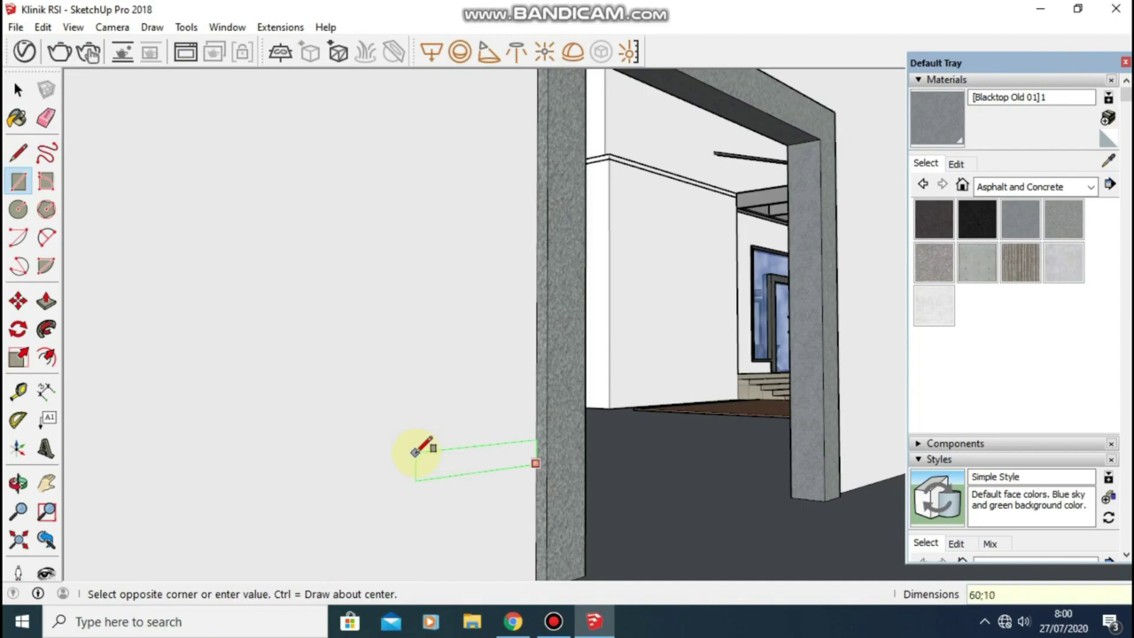
key("Return")
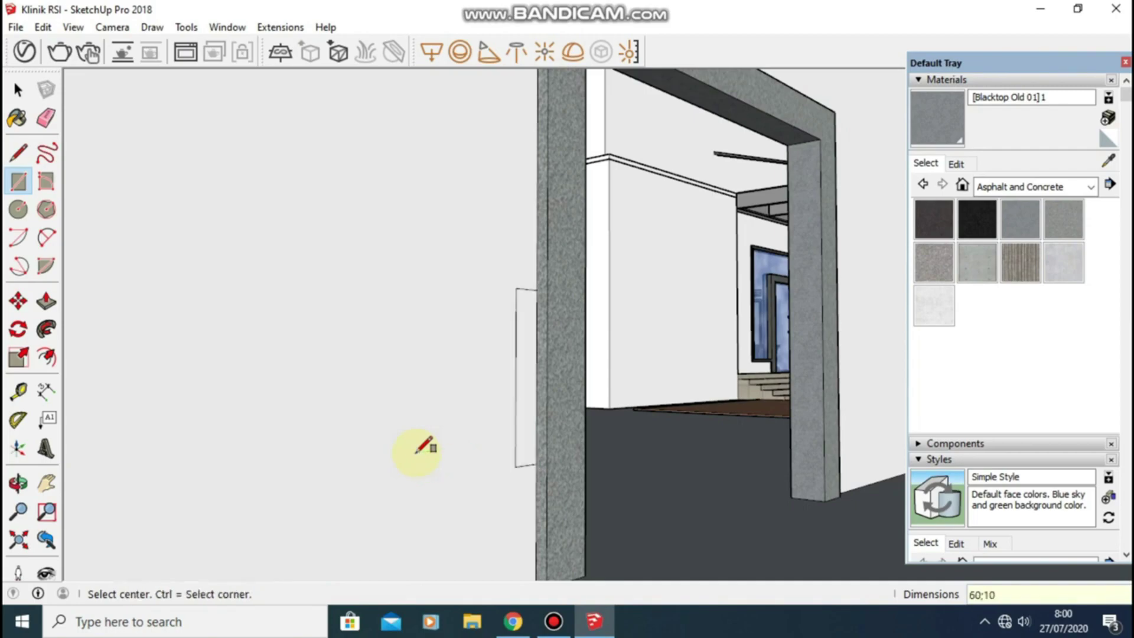
left_click(447, 455)
left_click(388, 494)
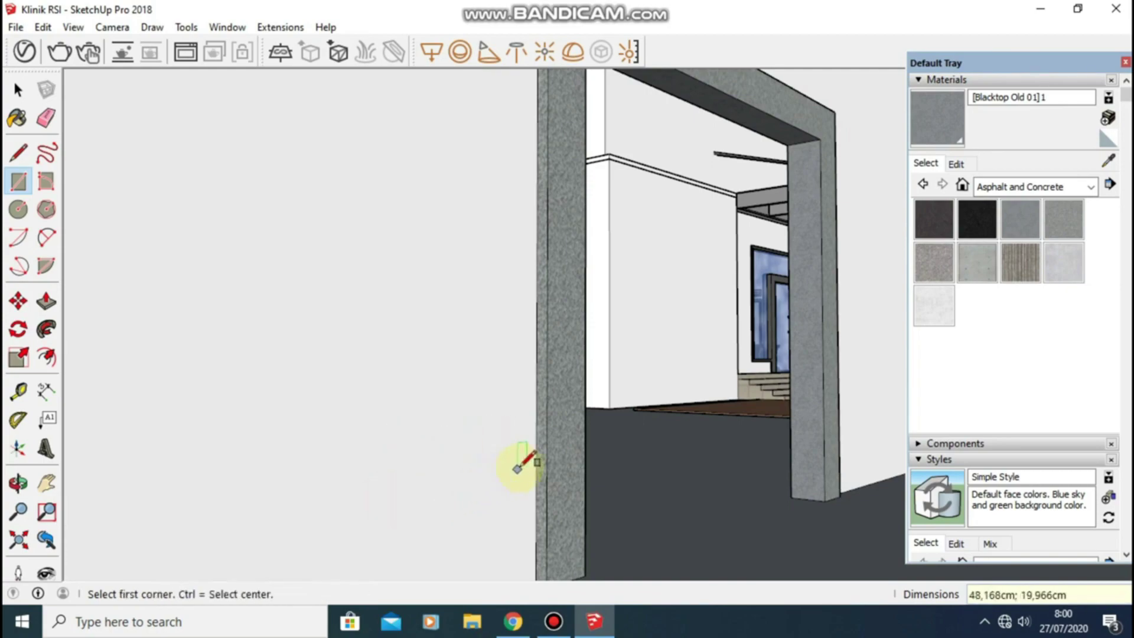
Redraw the base strip at 10 by 60 and begin the 220 by 10 upright
left_click(535, 458)
type("10;60")
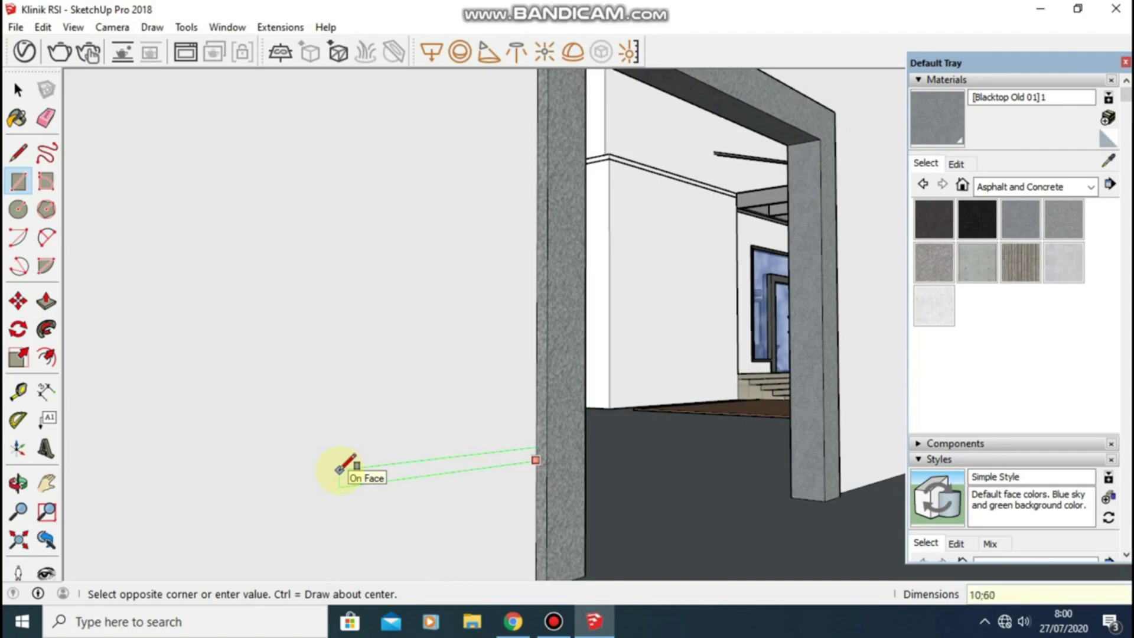
key("Return")
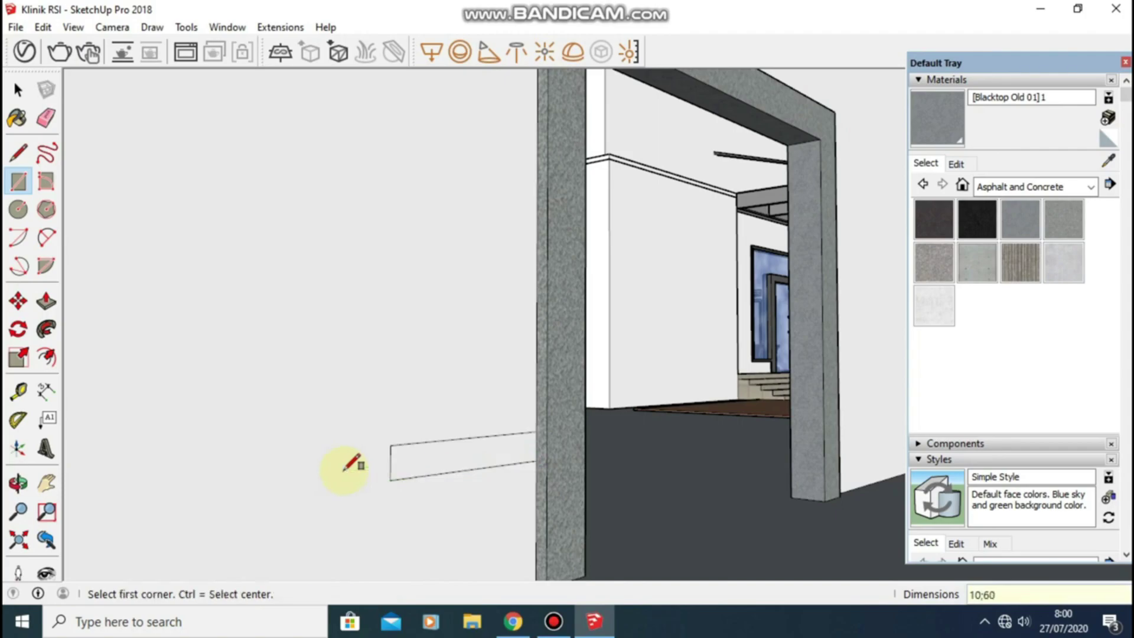
left_click(397, 445)
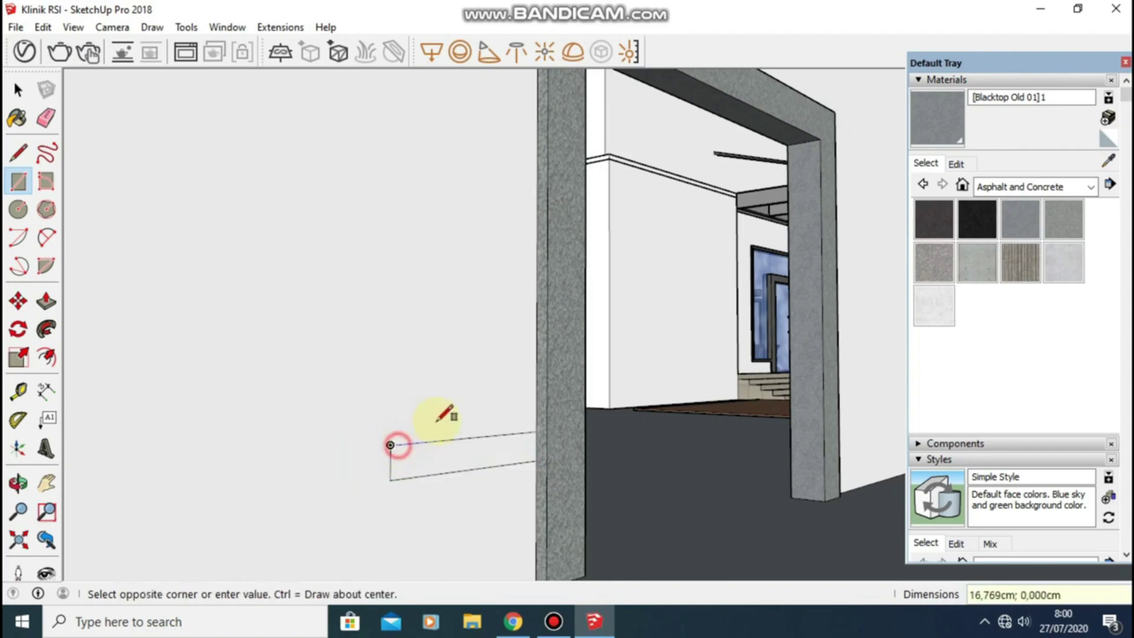
mouse_move(431, 407)
middle_mouse_down()
mouse_move(435, 294)
mouse_move(430, 321)
mouse_move(417, 214)
middle_mouse_up()
type("220;10")
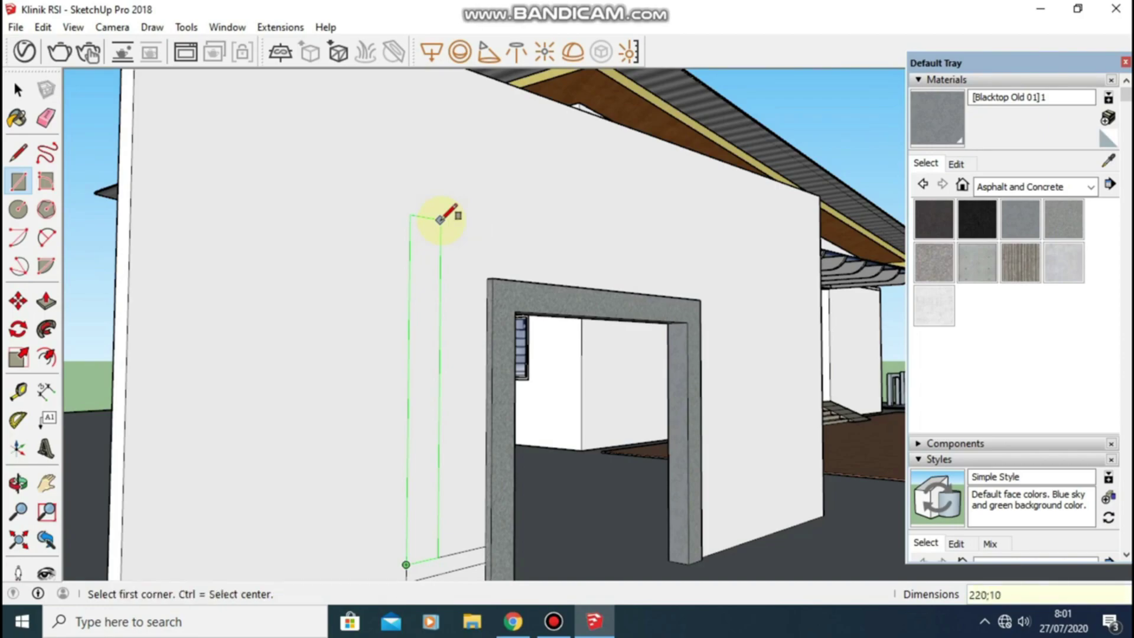
Fix the left upright at 220 by 10, then draw a 10 by 60 base right of the doorway
key("Return")
middle_click_drag(440, 194, 159, 132)
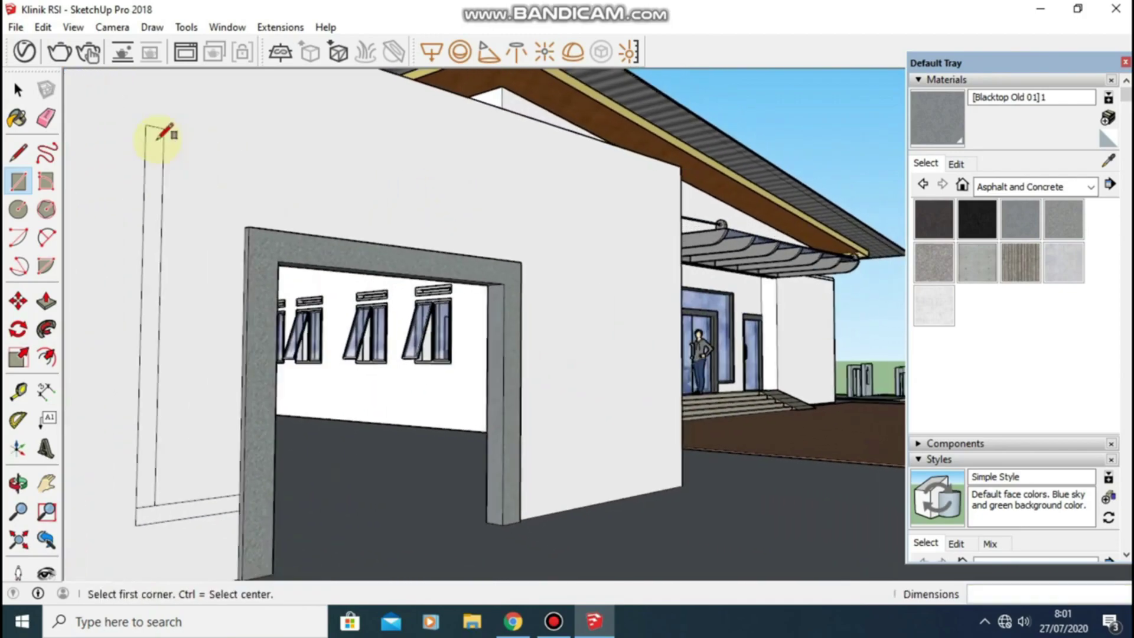
left_click(214, 506)
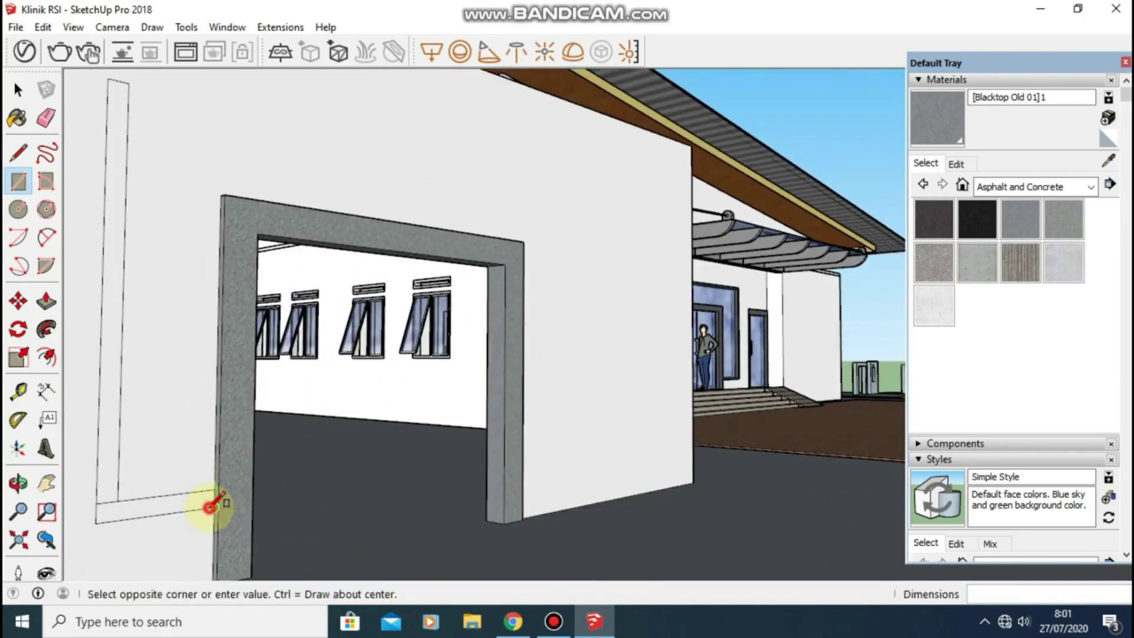
middle_click_drag(531, 460, 303, 405)
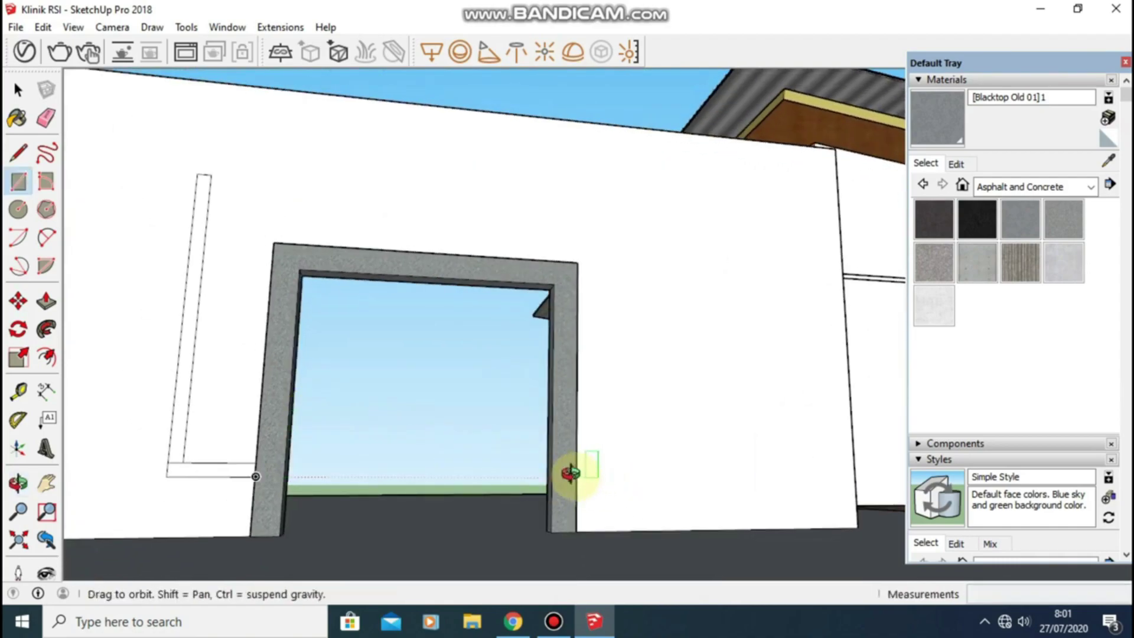
middle_click_drag(598, 469, 562, 464)
scroll(600, 470, "up", 3)
scroll(600, 471, "up", 2)
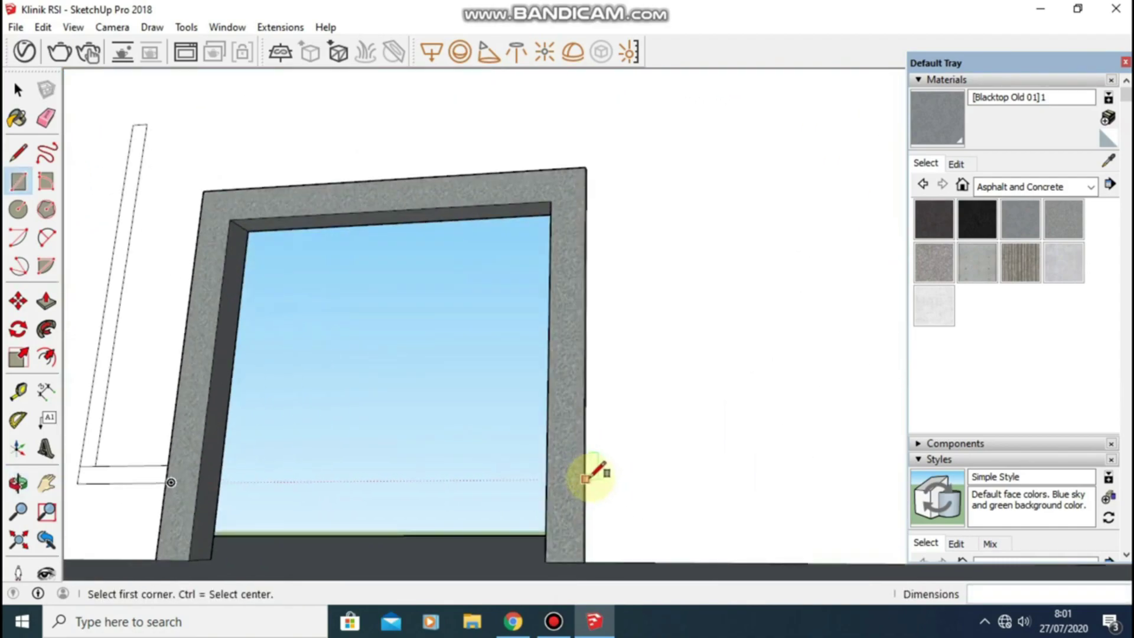
scroll(591, 475, "up", 2)
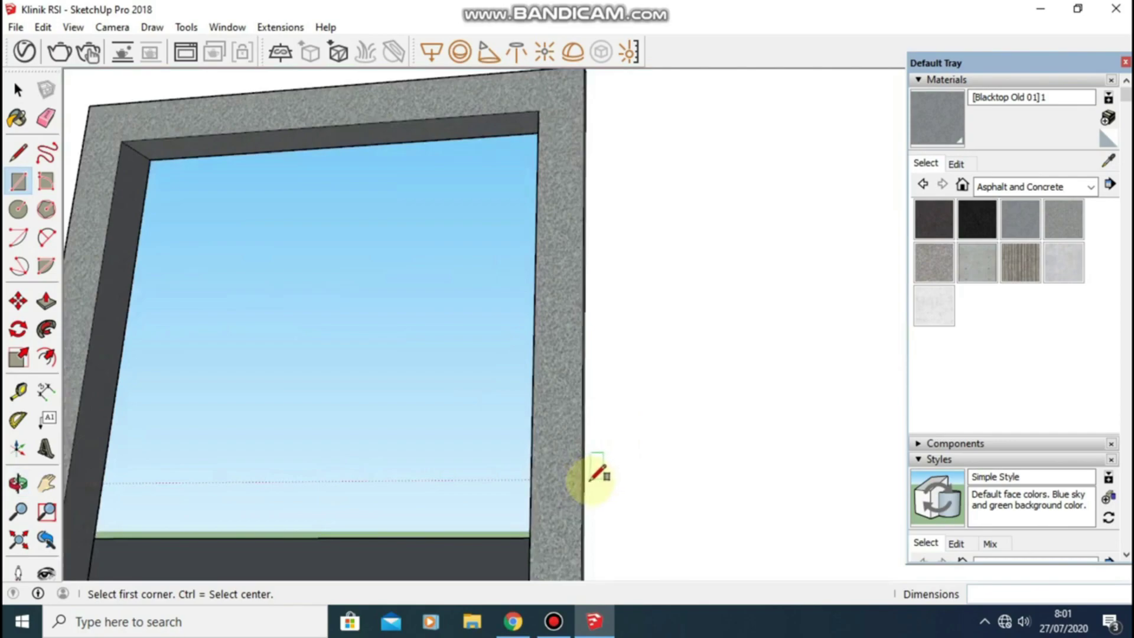
left_click(584, 477)
type("10:60")
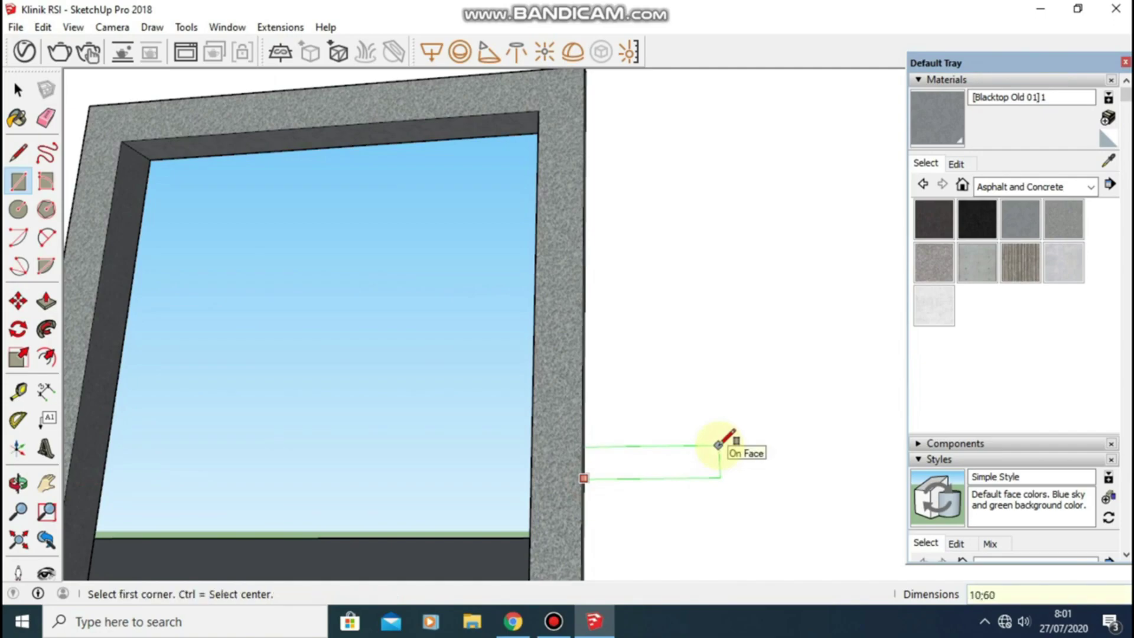
Draw the right post's 220 by 10 upright from the base strip's corner
left_click(739, 451)
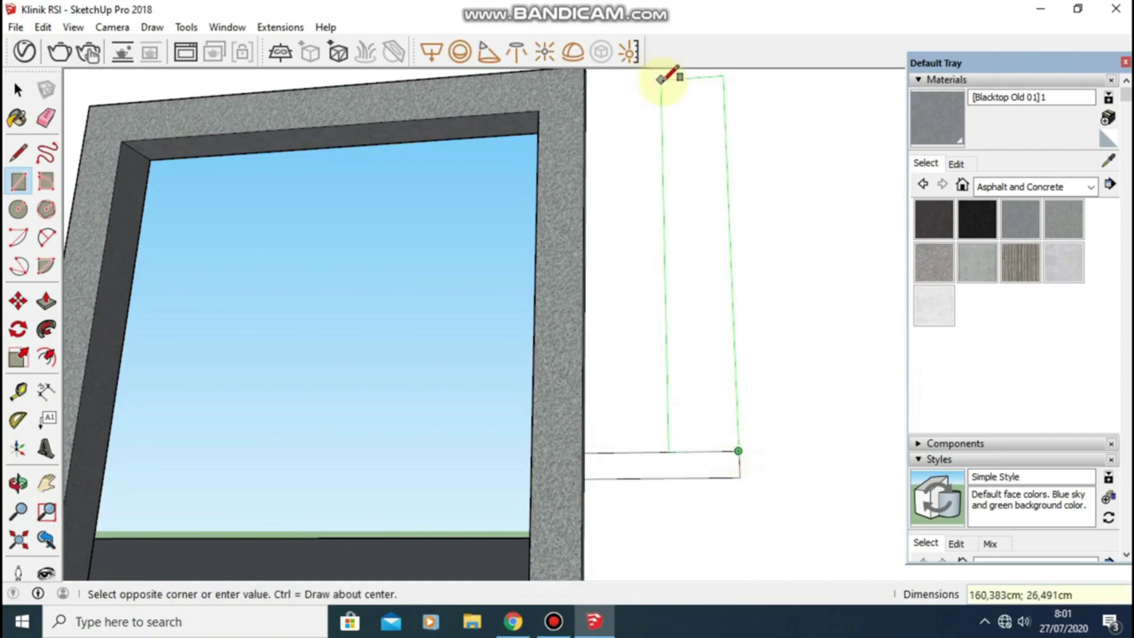
middle_click_drag(671, 74, 683, 228)
type("220;10")
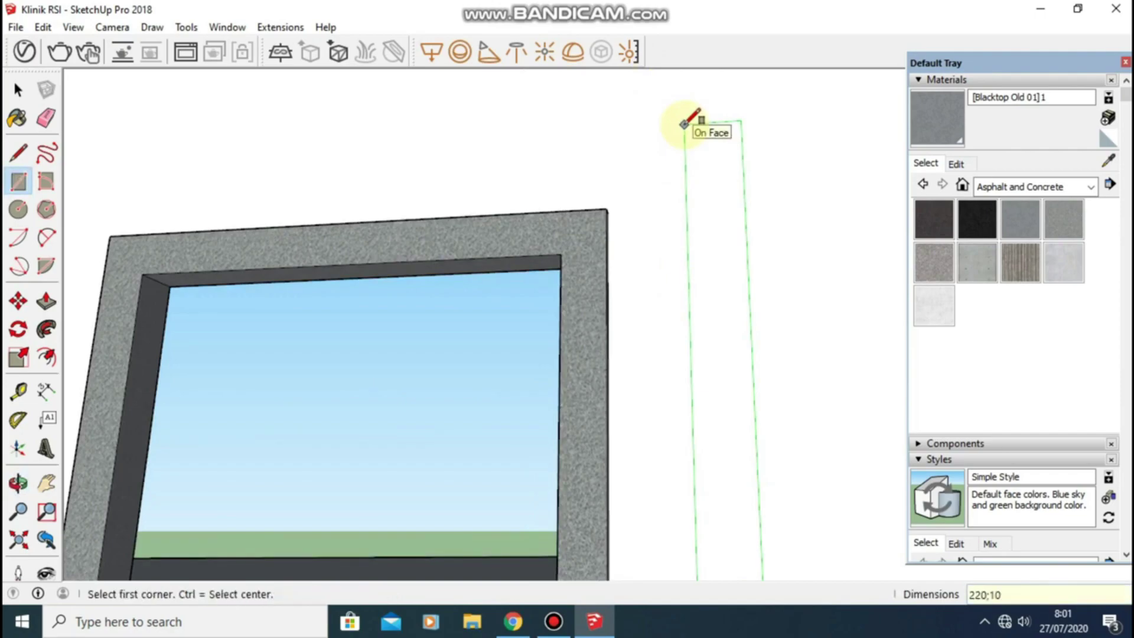
key("Return")
scroll(683, 118, "down", 1)
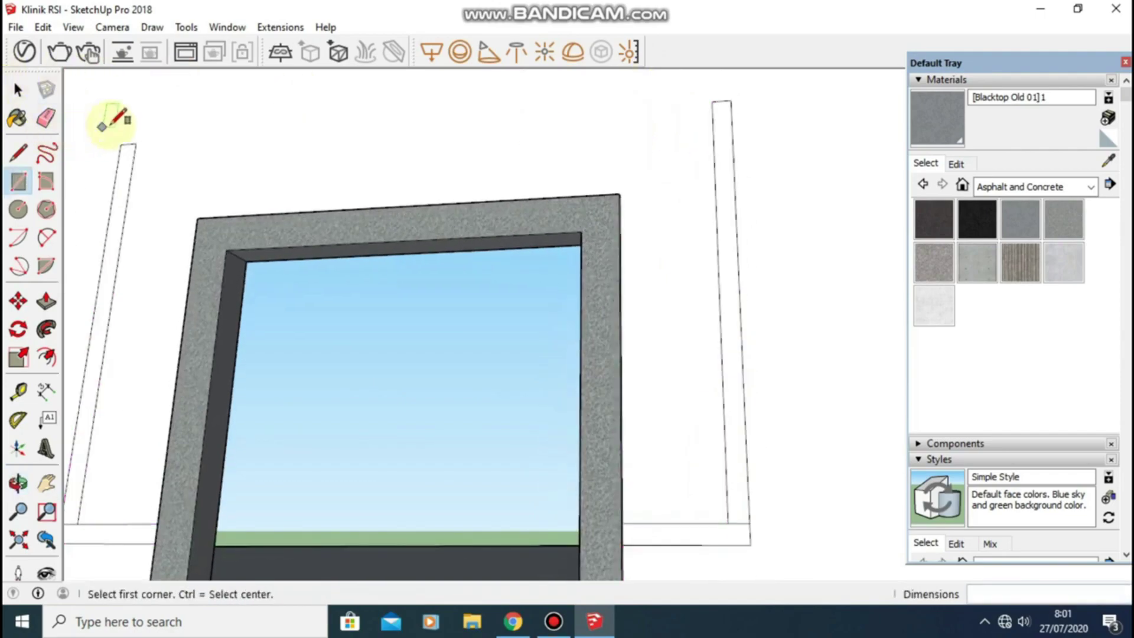
Draw a 340 by 10 top strip linking the posts and erase stray edges
left_click(136, 144)
type("340;")
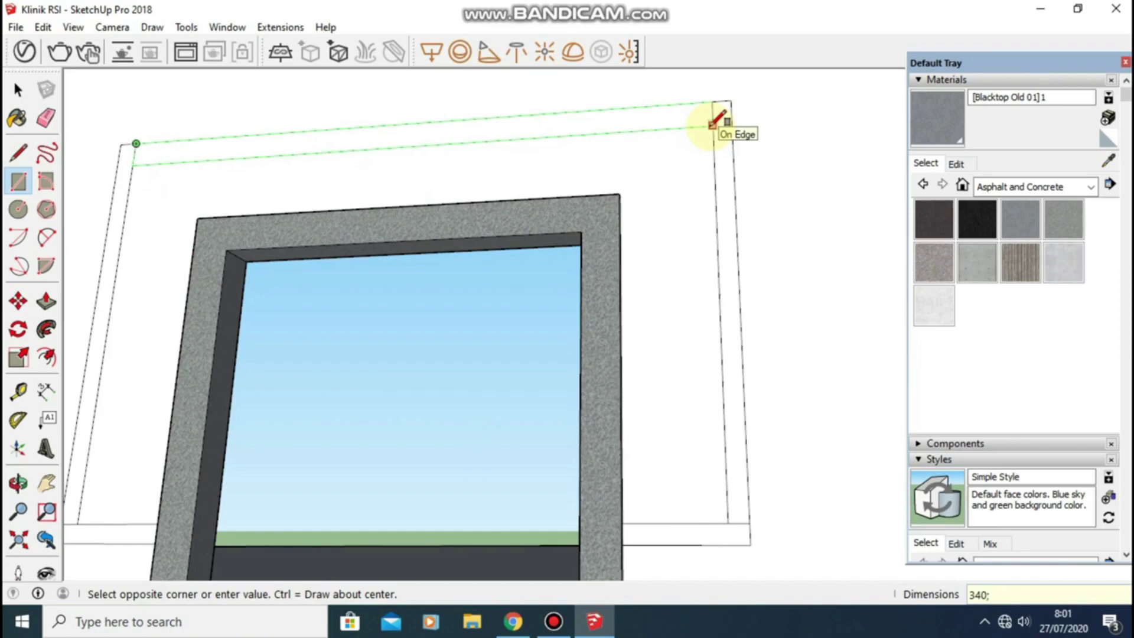
type("10")
key("Return")
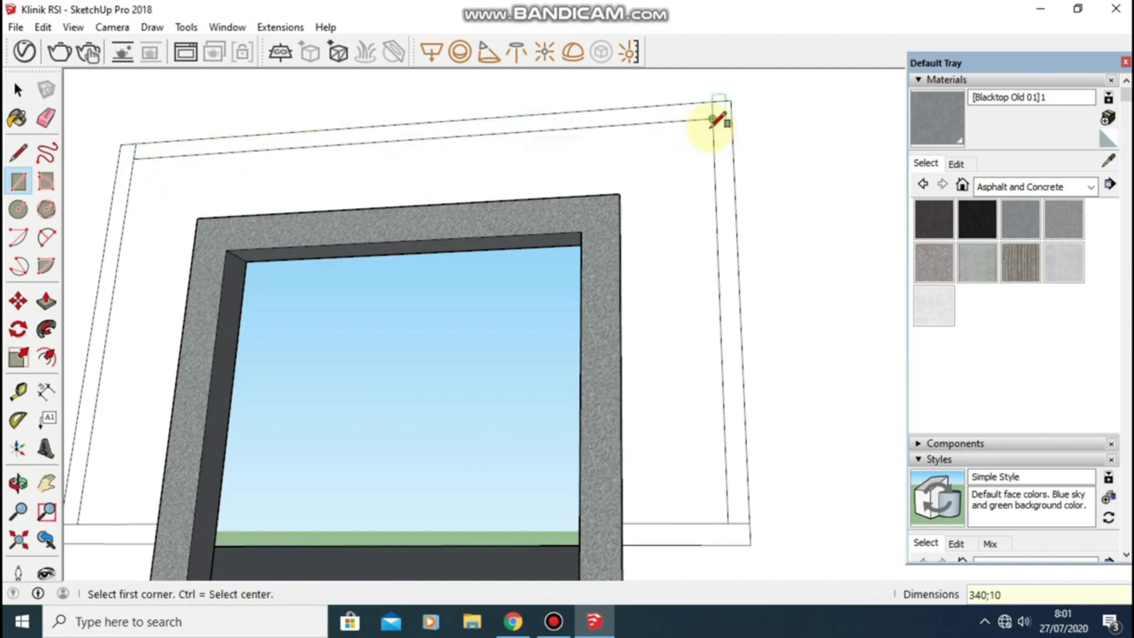
key("e")
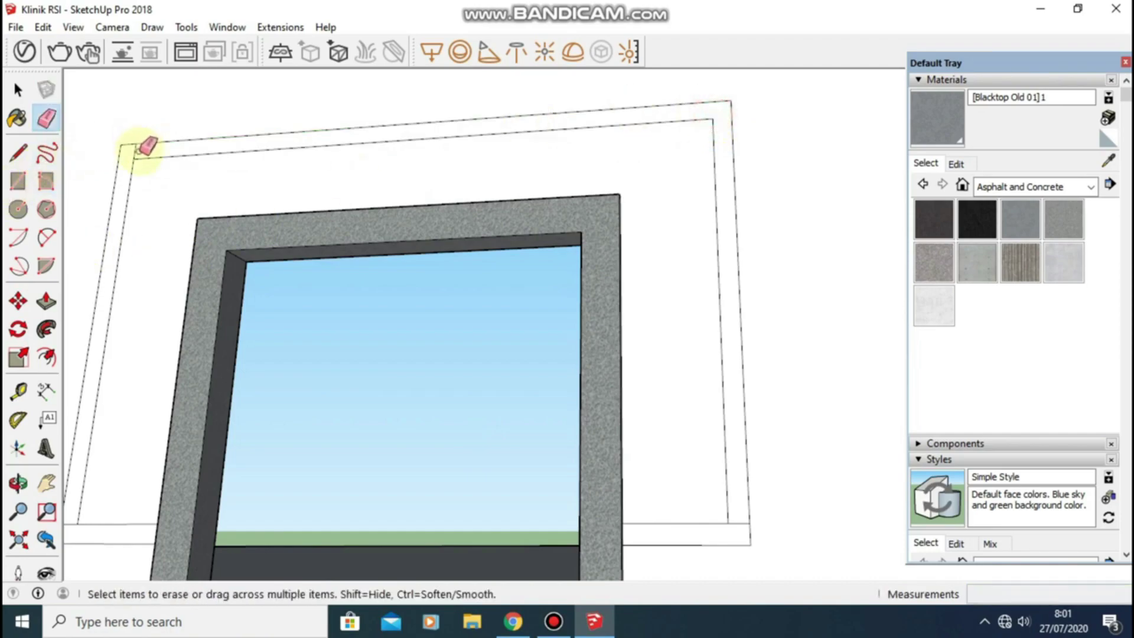
middle_click_drag(212, 197, 161, 453)
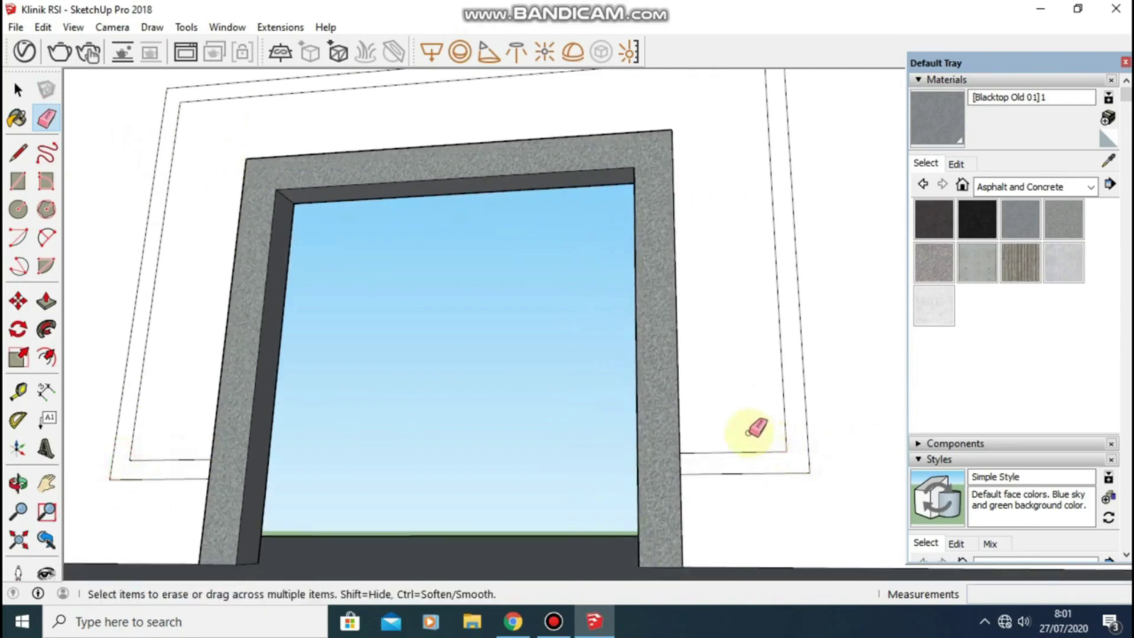
middle_click_drag(752, 431, 709, 443)
Push the enclosed wall face 15 cm through to cut the opening
key("p")
left_click(730, 330)
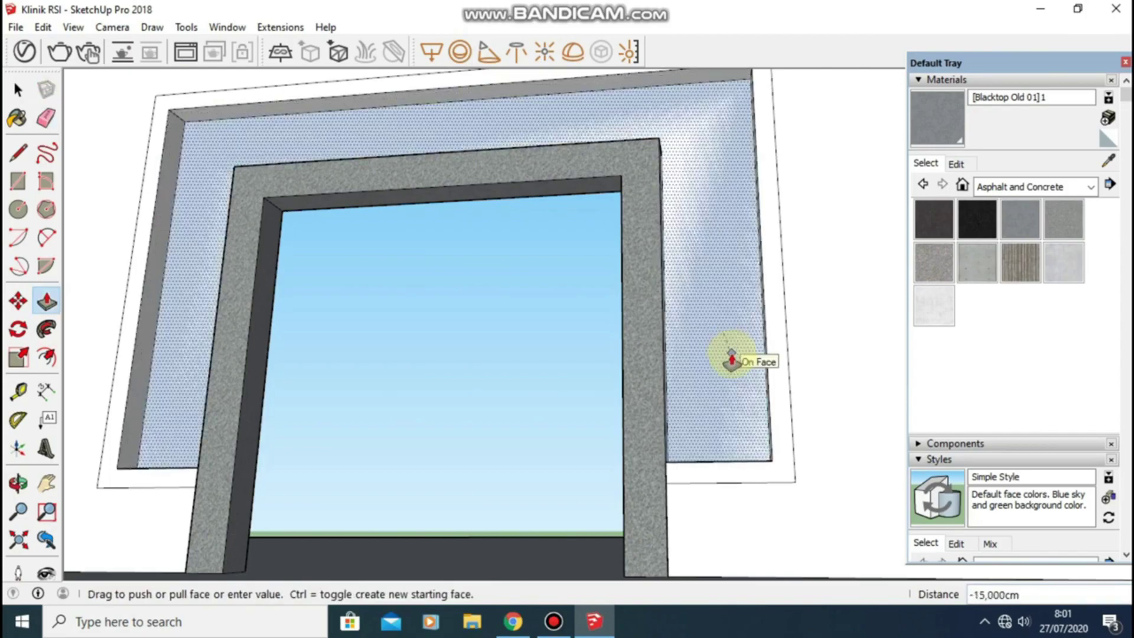
left_click(731, 357)
mouse_move(737, 371)
middle_mouse_down()
mouse_move(742, 385)
mouse_move(696, 367)
middle_mouse_up()
Paint the opening's outer frame face and top with Blacktop Old 01 concrete
left_click(1028, 217)
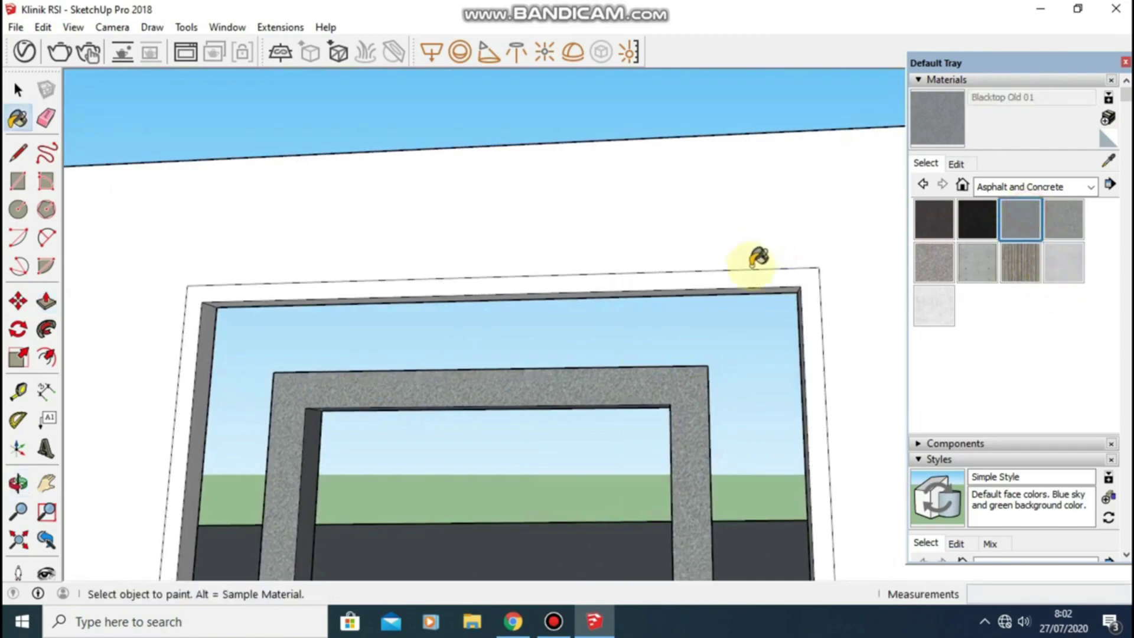
left_click(759, 276)
mouse_move(760, 276)
middle_mouse_down()
mouse_move(697, 241)
mouse_move(622, 167)
mouse_move(689, 187)
mouse_move(600, 195)
mouse_move(497, 246)
mouse_move(652, 131)
middle_mouse_up()
left_click(1065, 220)
left_click(665, 172)
left_click(1023, 219)
left_click(683, 172)
scroll(623, 162, "up", 2)
Push/Pull the frame's edge face out by 5 cm
key("p")
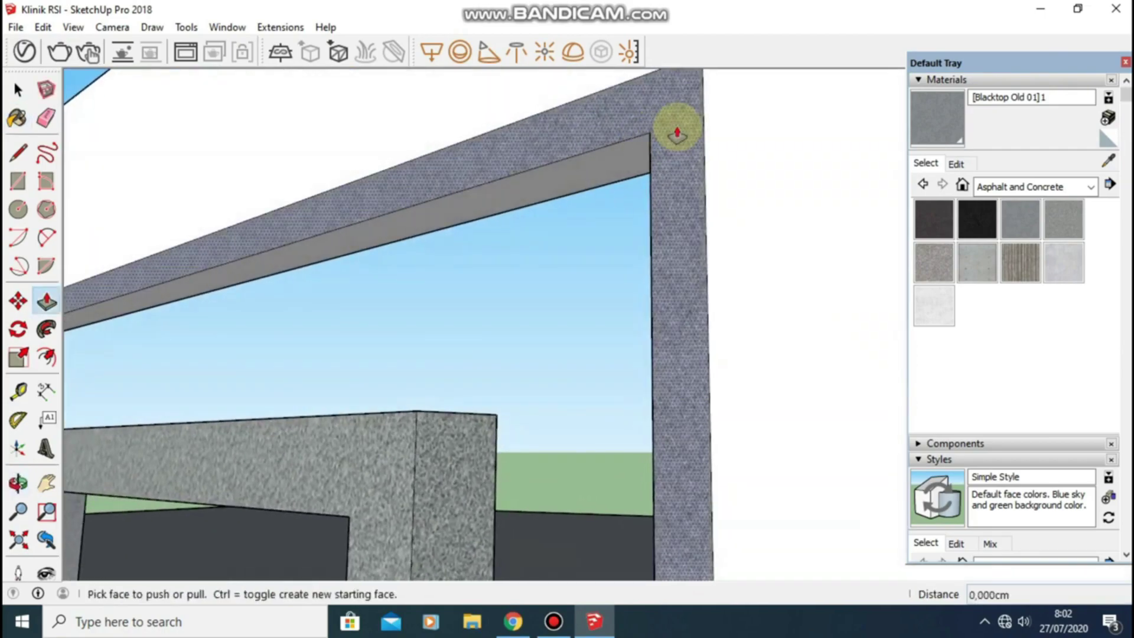
left_click(660, 129)
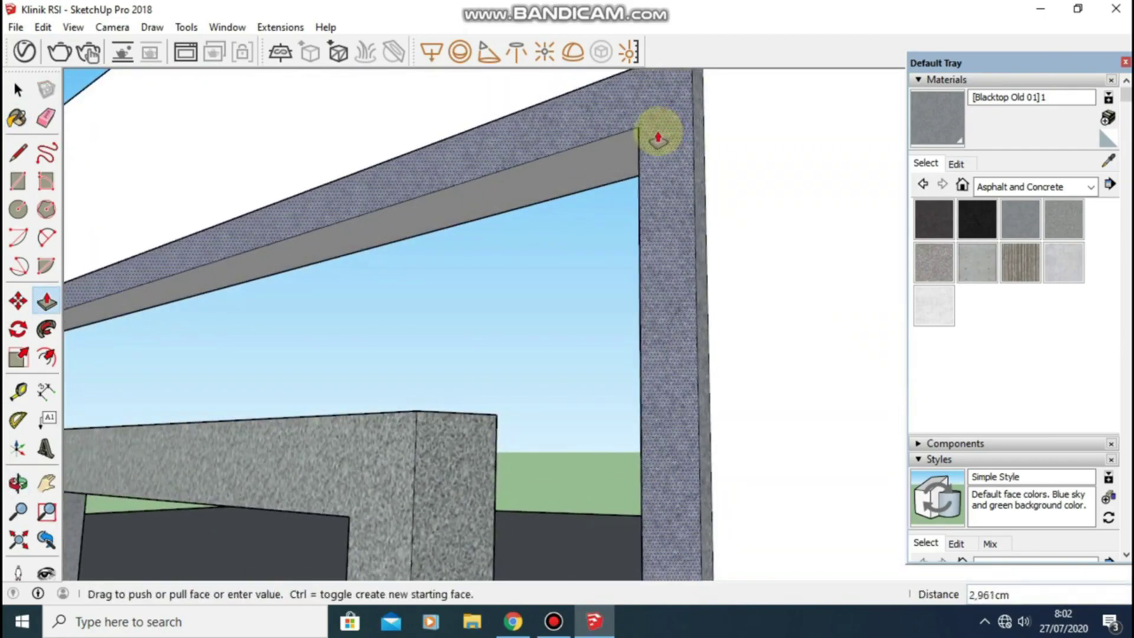
left_click(658, 136)
mouse_move(658, 126)
middle_mouse_down()
mouse_move(673, 167)
mouse_move(640, 170)
mouse_move(642, 182)
middle_mouse_up()
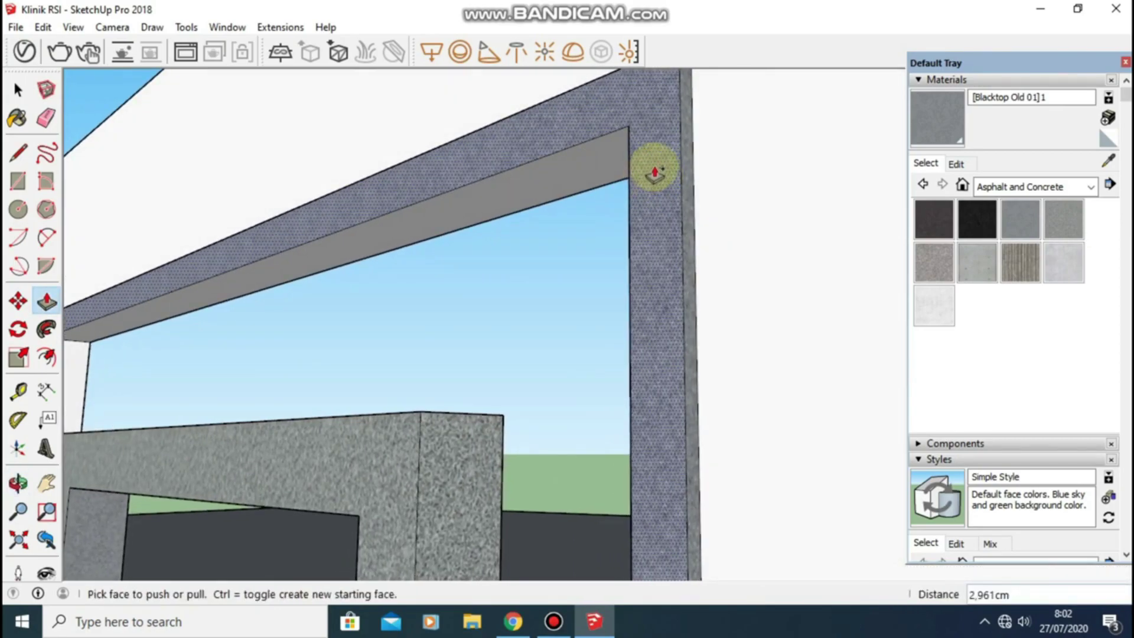
left_click(654, 173)
type("5")
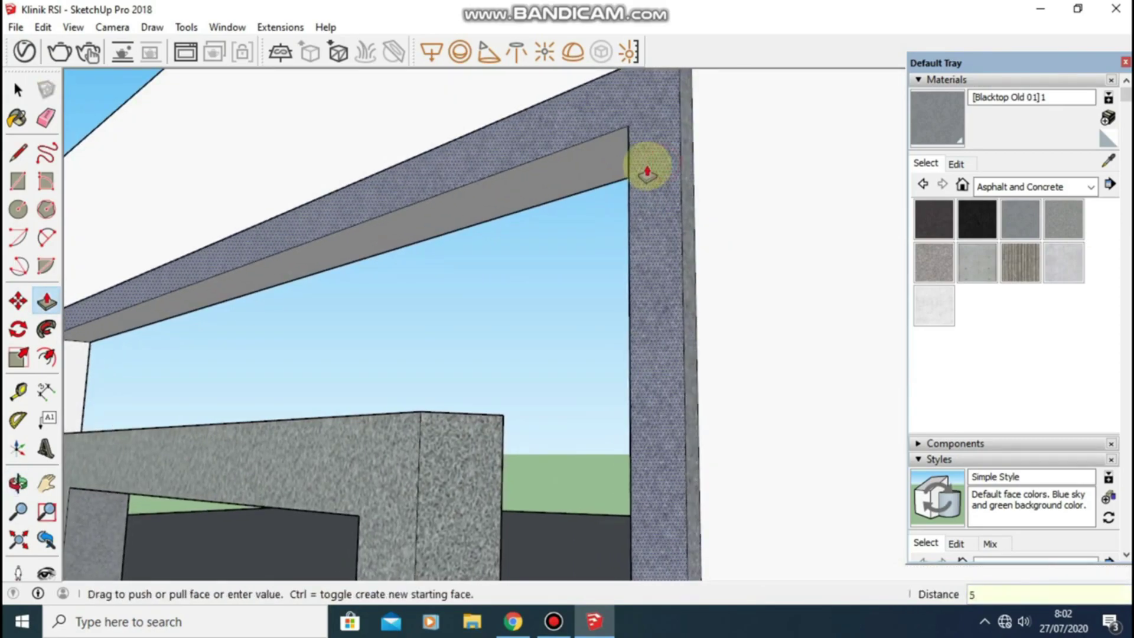
key("Return")
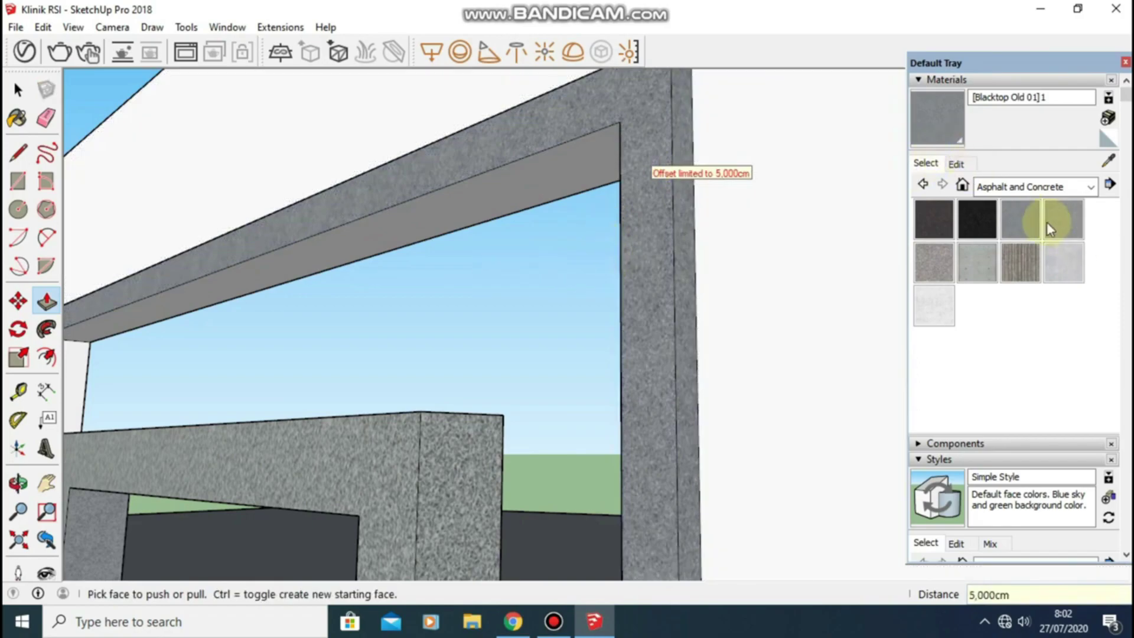
Paint the beam underside and left jamb with the grey concrete material
left_click(1046, 221)
left_click(414, 202)
mouse_move(414, 202)
middle_mouse_down()
mouse_move(679, 56)
mouse_move(203, 289)
mouse_move(645, 88)
mouse_move(683, 410)
mouse_move(701, 400)
mouse_move(663, 268)
middle_mouse_up()
left_click(204, 289)
scroll(683, 410, "down", 5)
Paint the right jamb's inner face with the grey concrete material
scroll(464, 146, "up", 5)
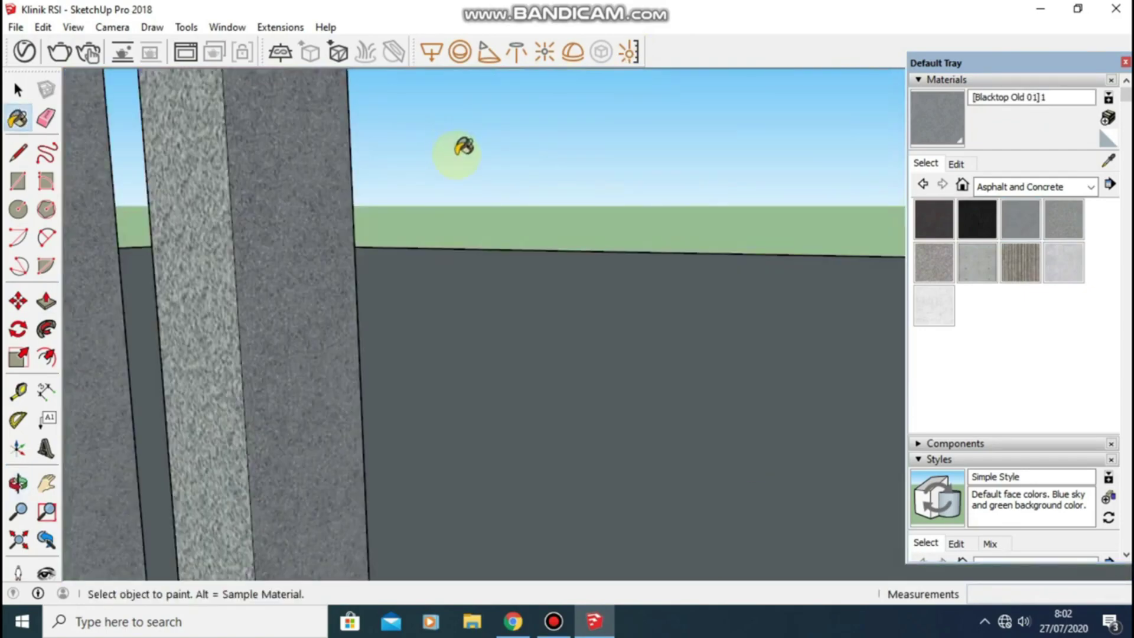
scroll(464, 146, "down", 5)
mouse_move(435, 183)
middle_mouse_down()
mouse_move(595, 228)
mouse_move(543, 222)
mouse_move(582, 216)
middle_mouse_up()
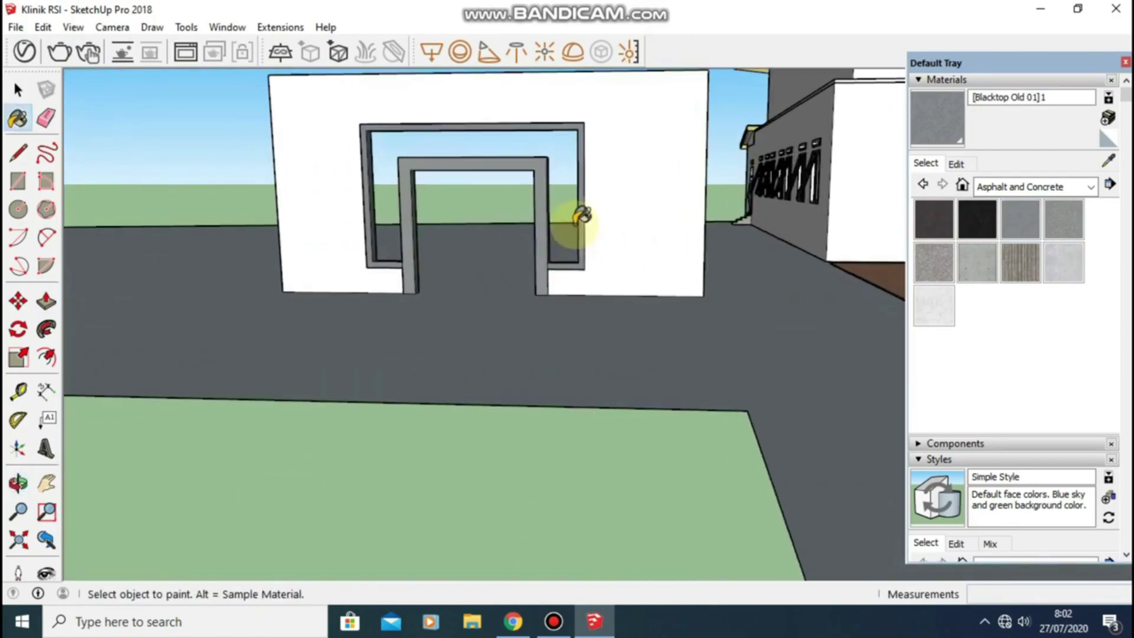
scroll(581, 215, "up", 5)
scroll(570, 236, "down", 3)
middle_click_drag(585, 268, 719, 298)
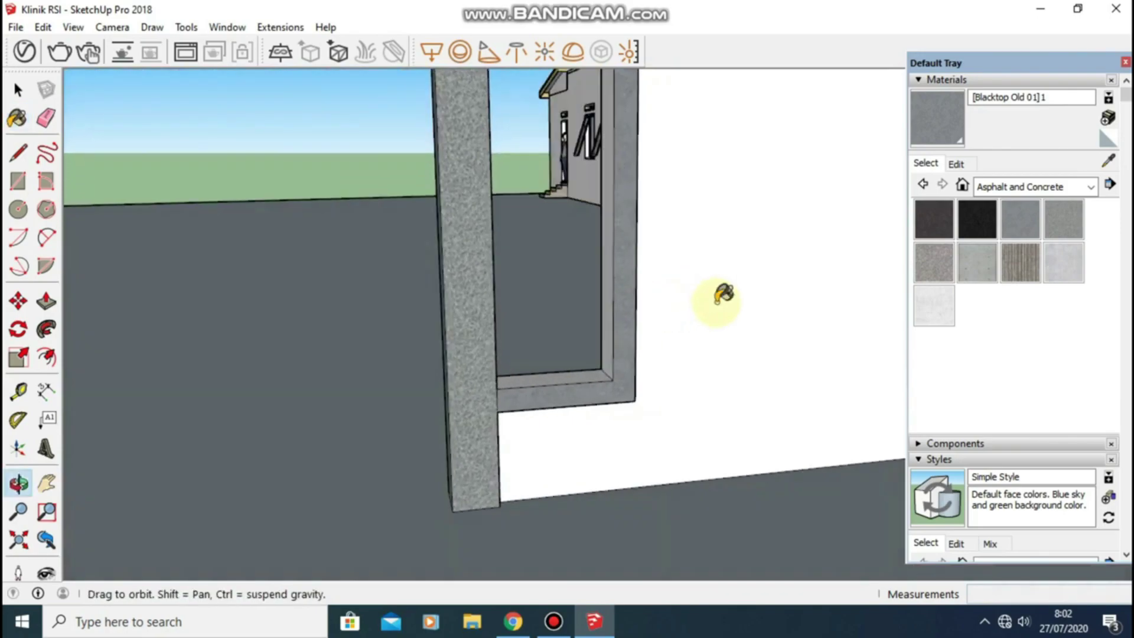
left_click(614, 298)
Orbit and zoom around the wall to inspect the textured jambs
mouse_move(564, 373)
middle_mouse_down()
mouse_move(443, 362)
mouse_move(455, 304)
middle_mouse_up()
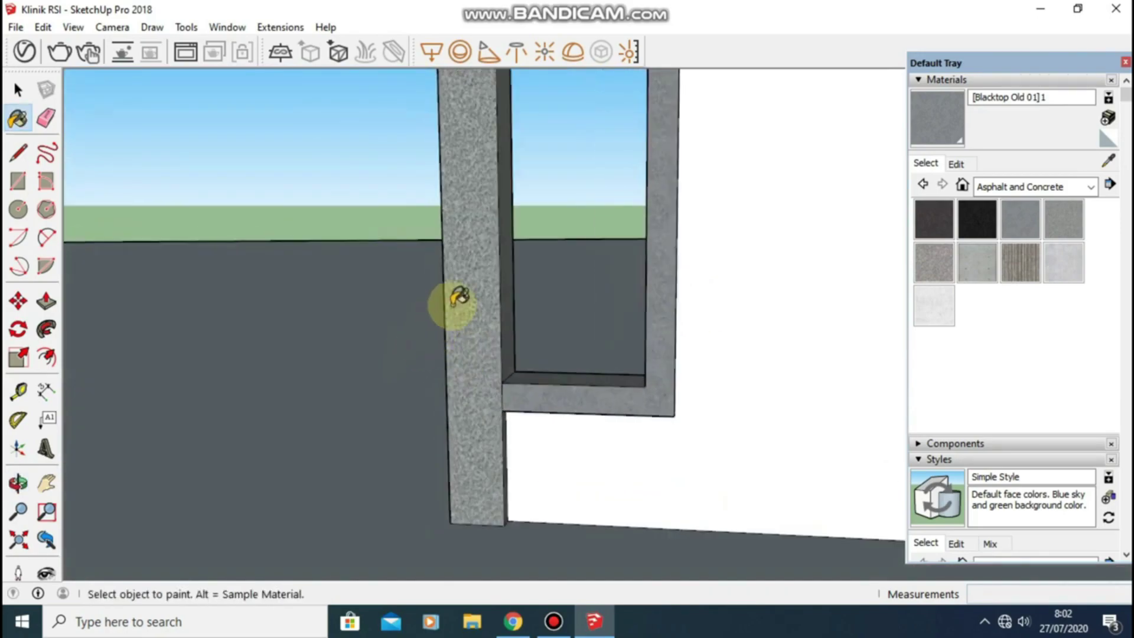
scroll(496, 277, "down", 5)
scroll(455, 235, "down", 3)
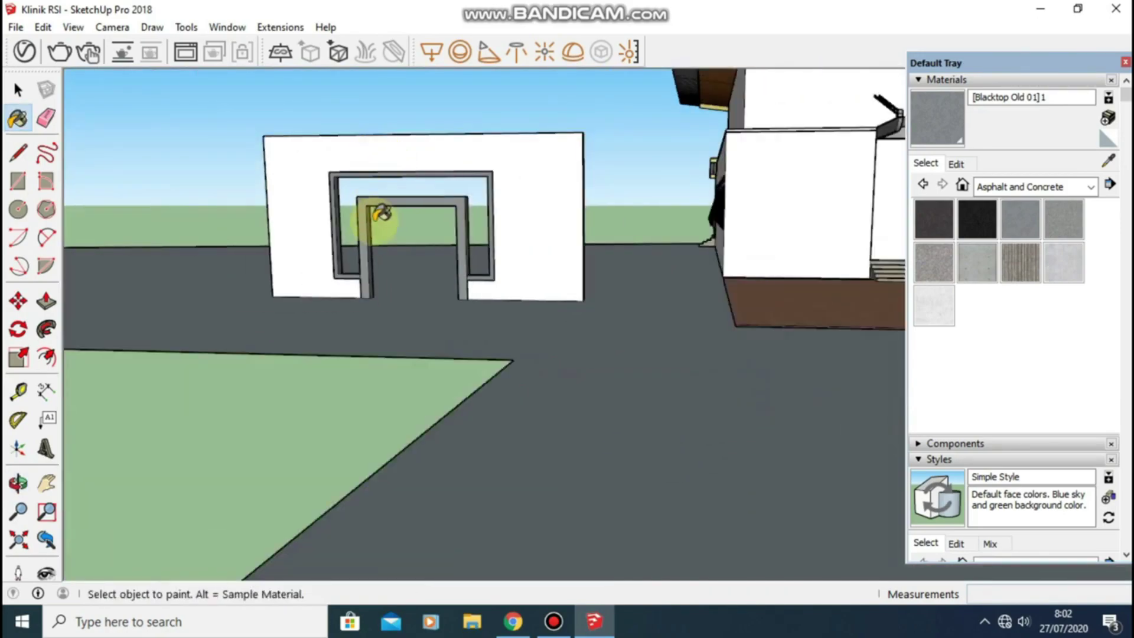
mouse_move(379, 215)
middle_mouse_down()
mouse_move(496, 246)
mouse_move(550, 240)
middle_mouse_up()
scroll(549, 239, "up", 5)
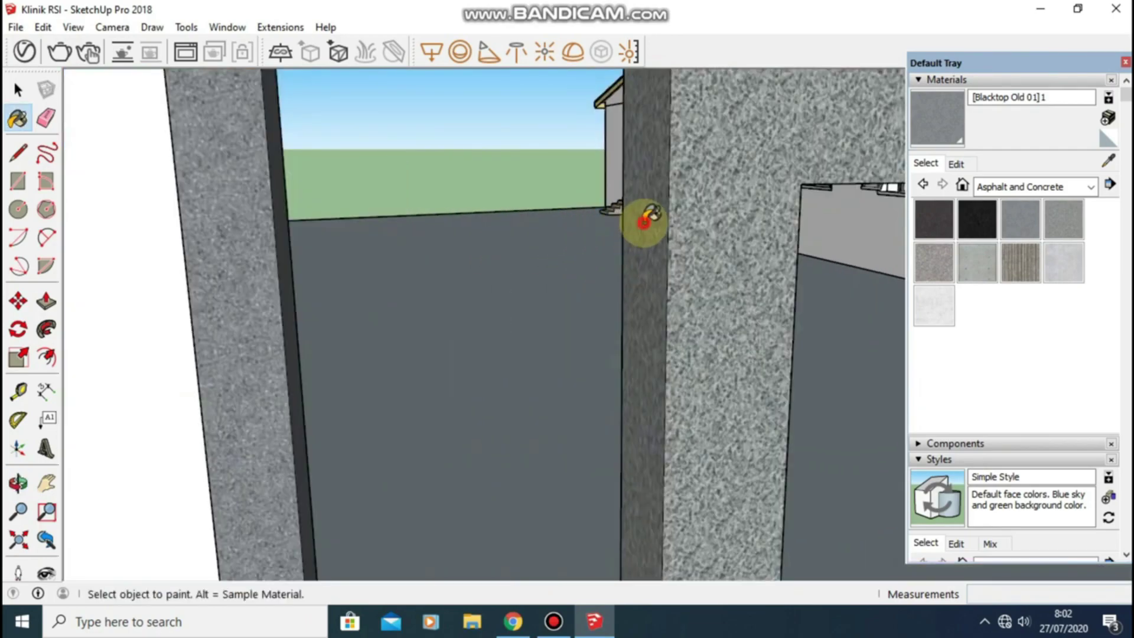
mouse_move(646, 218)
middle_mouse_down()
mouse_move(689, 167)
mouse_move(608, 203)
mouse_move(593, 393)
mouse_move(476, 374)
mouse_move(621, 170)
mouse_move(610, 228)
mouse_move(653, 321)
mouse_move(648, 519)
mouse_move(706, 321)
mouse_move(624, 282)
middle_mouse_up()
scroll(688, 211, "up", 3)
scroll(689, 152, "down", 3)
scroll(706, 308, "down", 2)
scroll(704, 322, "up", 2)
Close the Default Tray side panel to widen the view of the door frames
key("b")
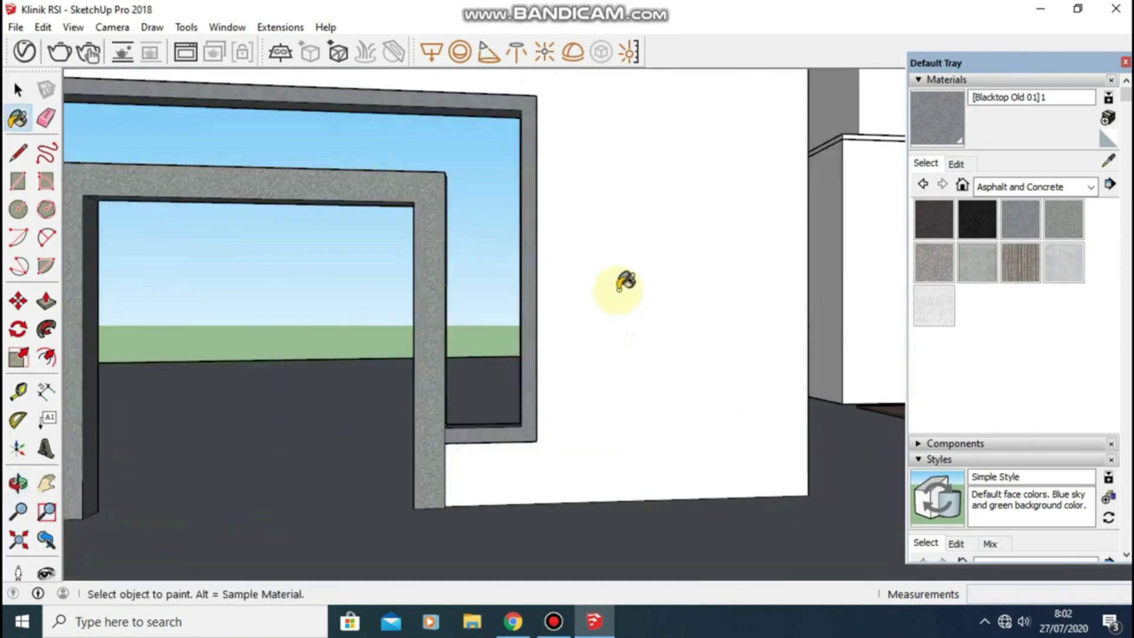
left_click(1125, 62)
mouse_move(663, 195)
middle_mouse_down()
mouse_move(582, 215)
mouse_move(640, 190)
middle_mouse_up()
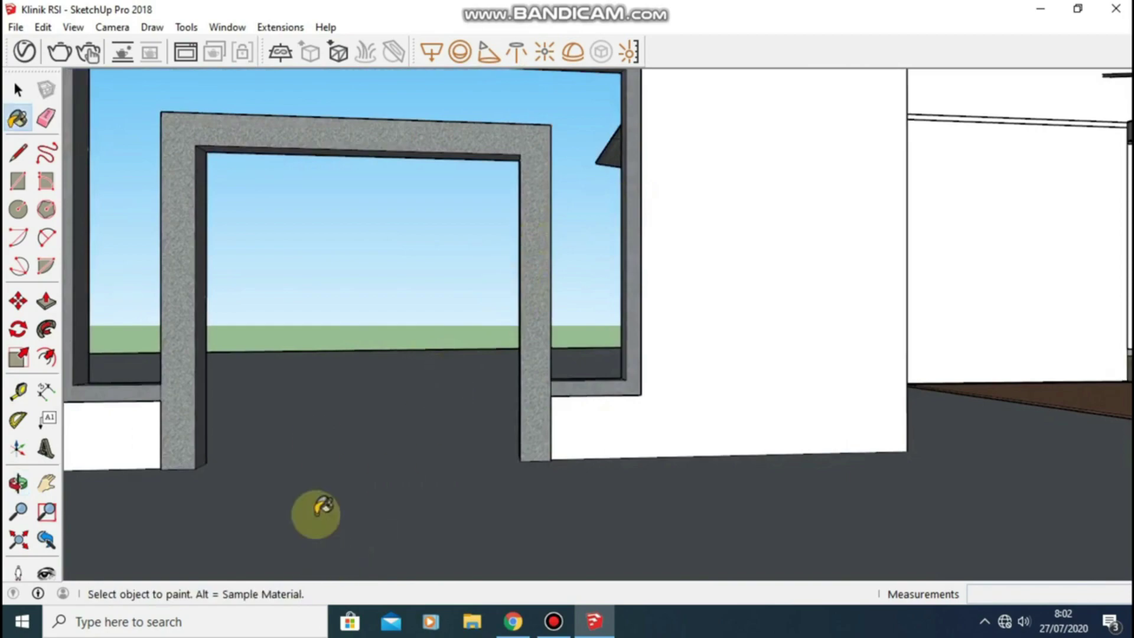
Draw an upright 100 by 200 cm rectangle in front of the door opening
key("r")
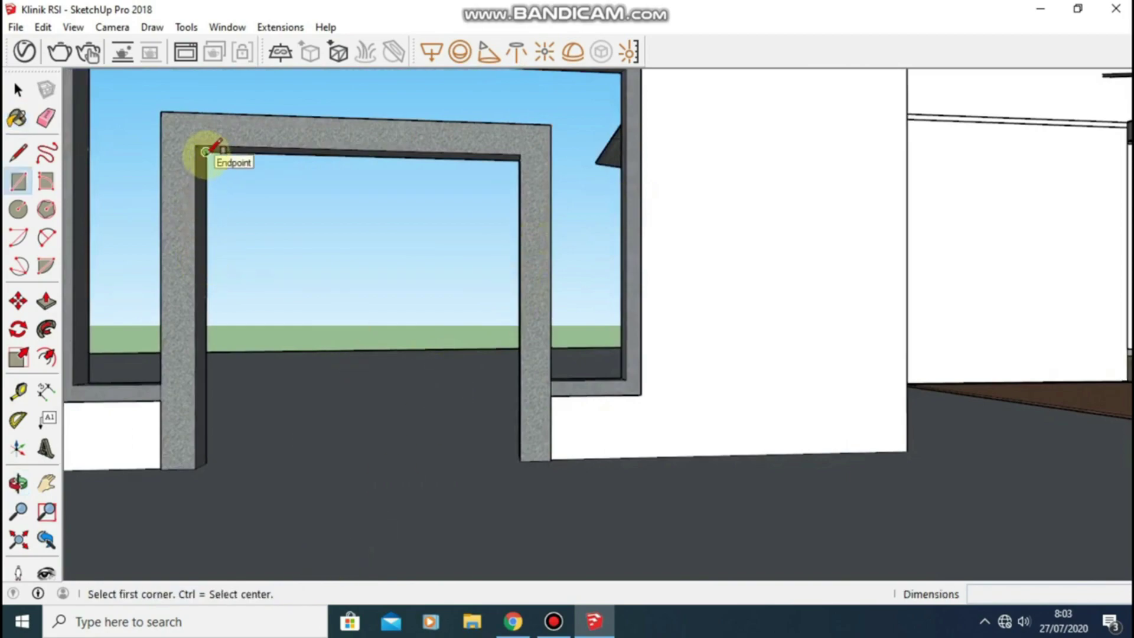
key("o")
mouse_move(203, 152)
left_mouse_down()
mouse_move(228, 118)
mouse_move(266, 172)
left_mouse_up()
middle_click_drag(266, 172, 417, 114)
scroll(248, 171, "up", 3)
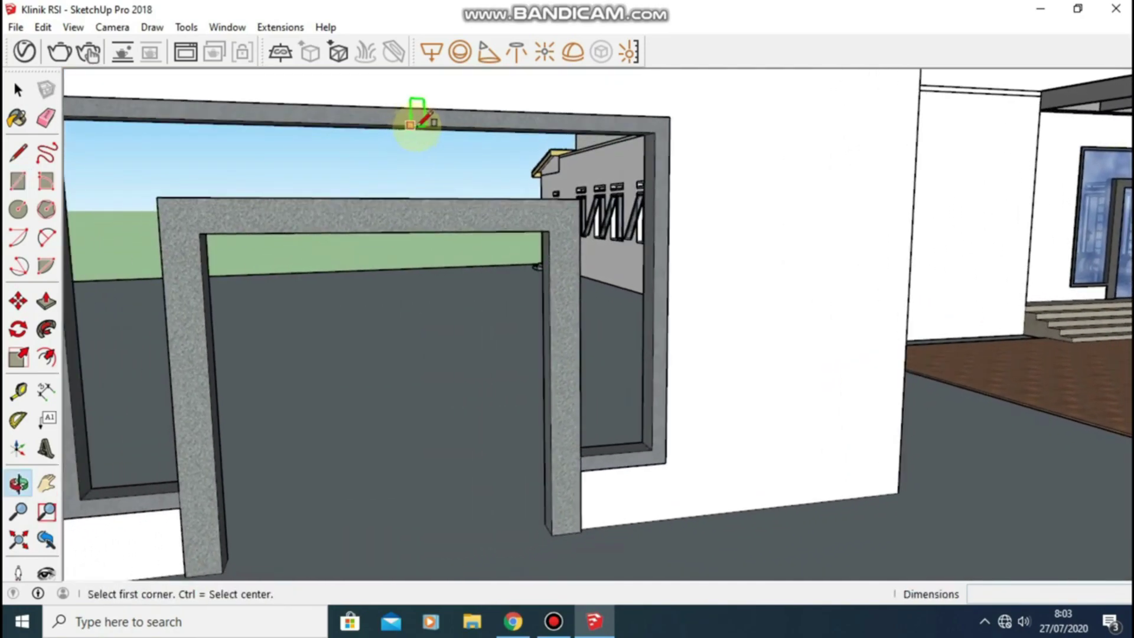
mouse_move(270, 245)
middle_mouse_down()
mouse_move(253, 246)
mouse_move(291, 222)
middle_mouse_up()
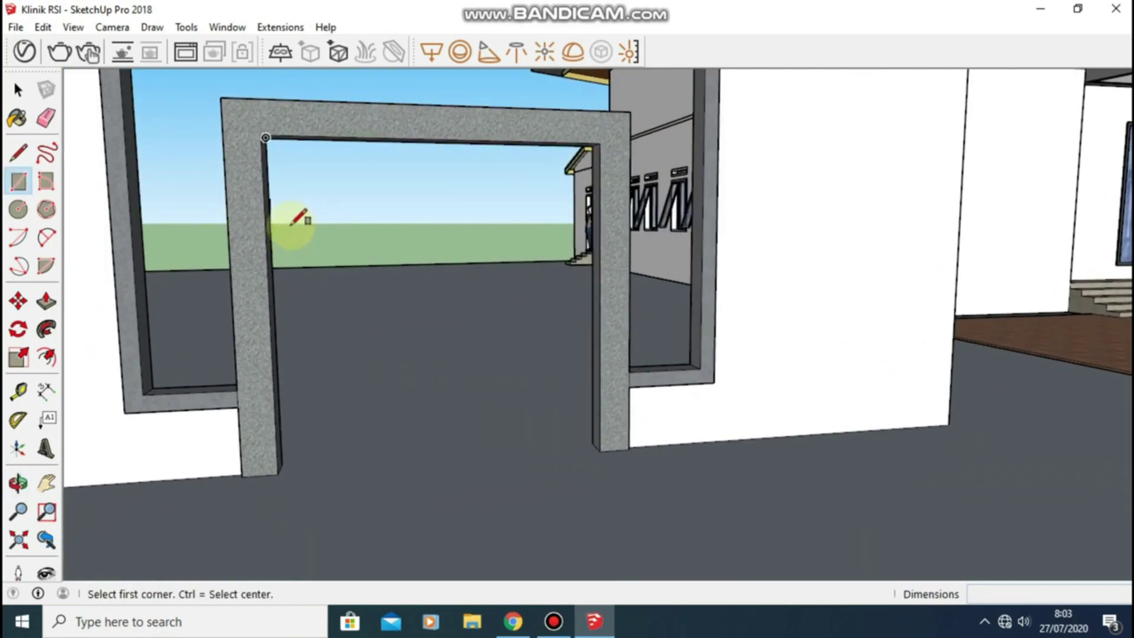
middle_click_drag(375, 253, 393, 286)
mouse_move(455, 380)
middle_mouse_down("shift")
mouse_move(421, 224)
mouse_move(431, 215)
mouse_move(463, 233)
mouse_move(437, 223)
middle_mouse_up("shift")
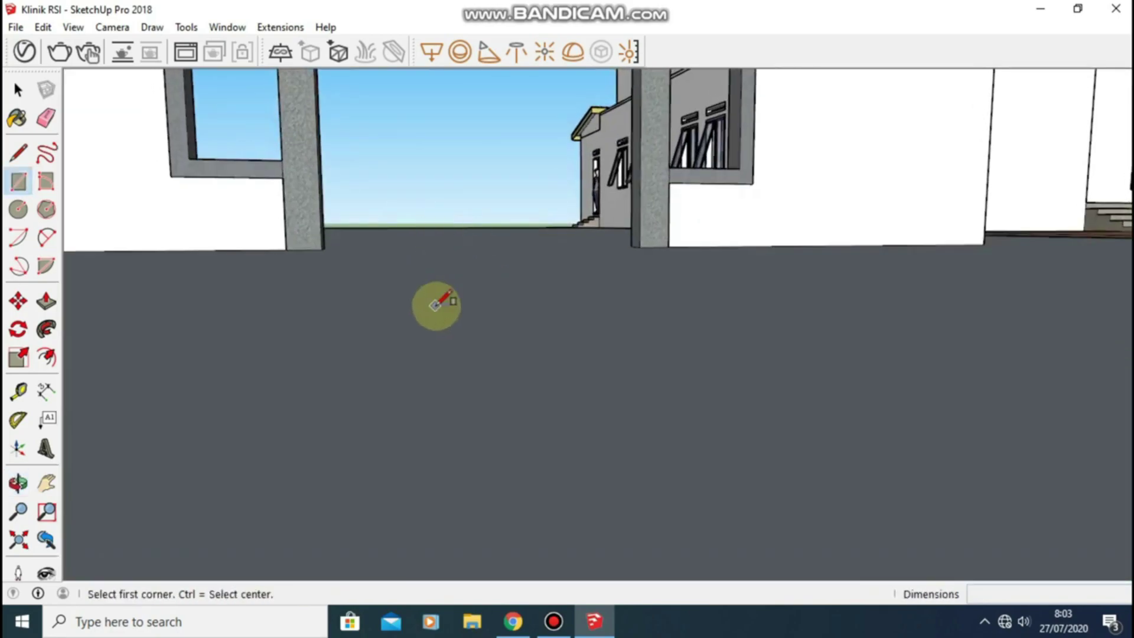
scroll(436, 305, "down", 2)
left_click(384, 386)
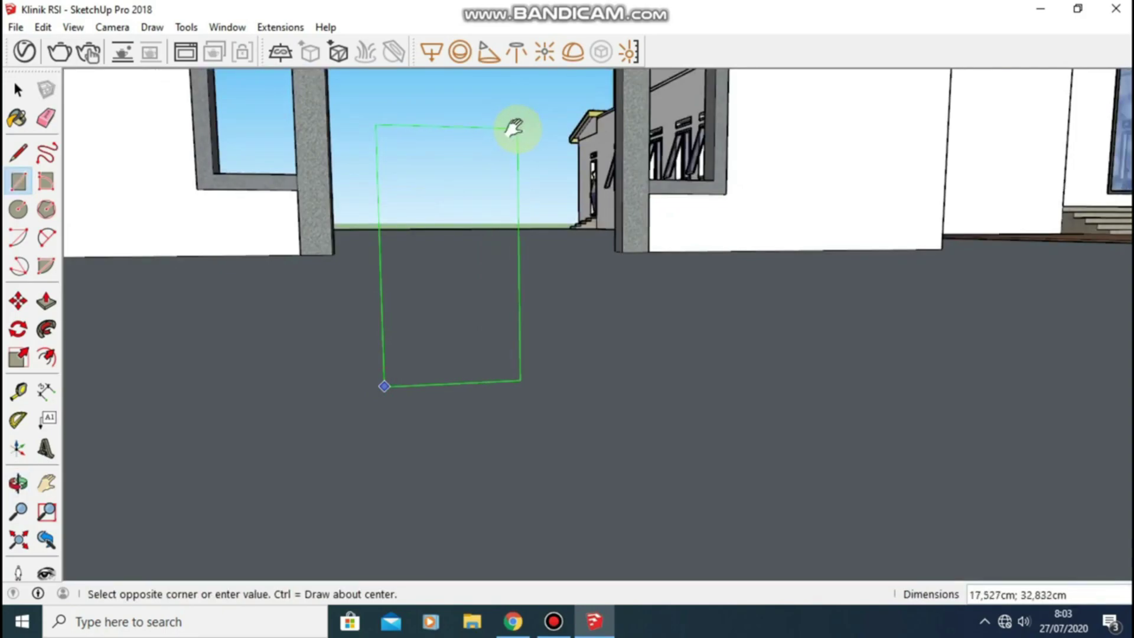
mouse_move(514, 127)
middle_mouse_down()
mouse_move(527, 223)
mouse_move(506, 195)
mouse_move(535, 406)
mouse_move(531, 190)
mouse_move(557, 246)
mouse_move(577, 210)
middle_mouse_up()
type("100;200")
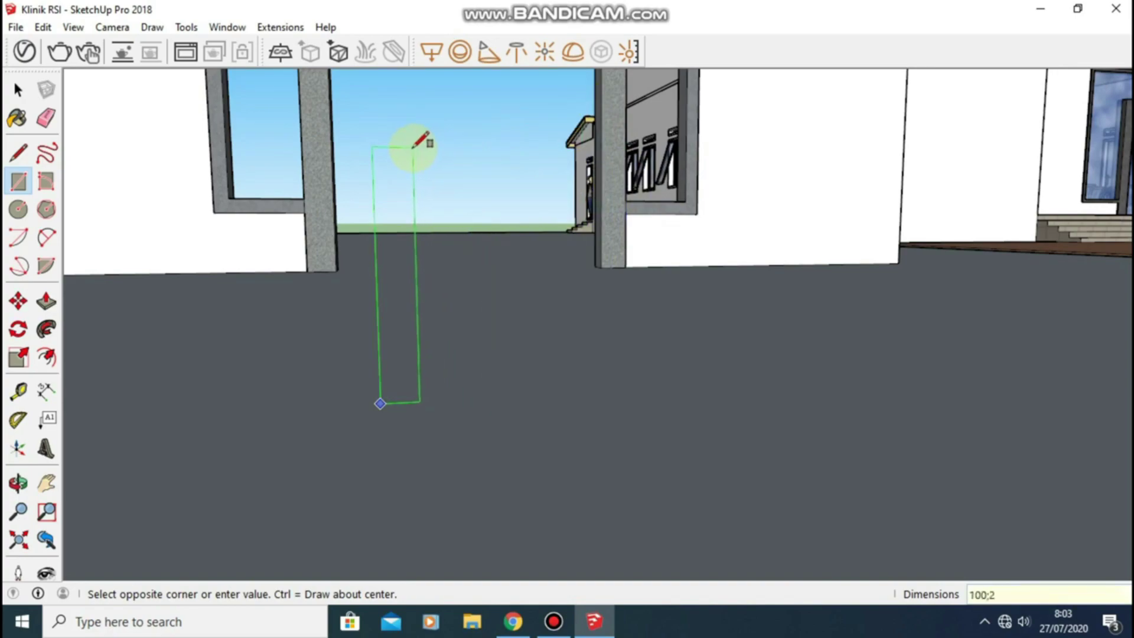
key("Return")
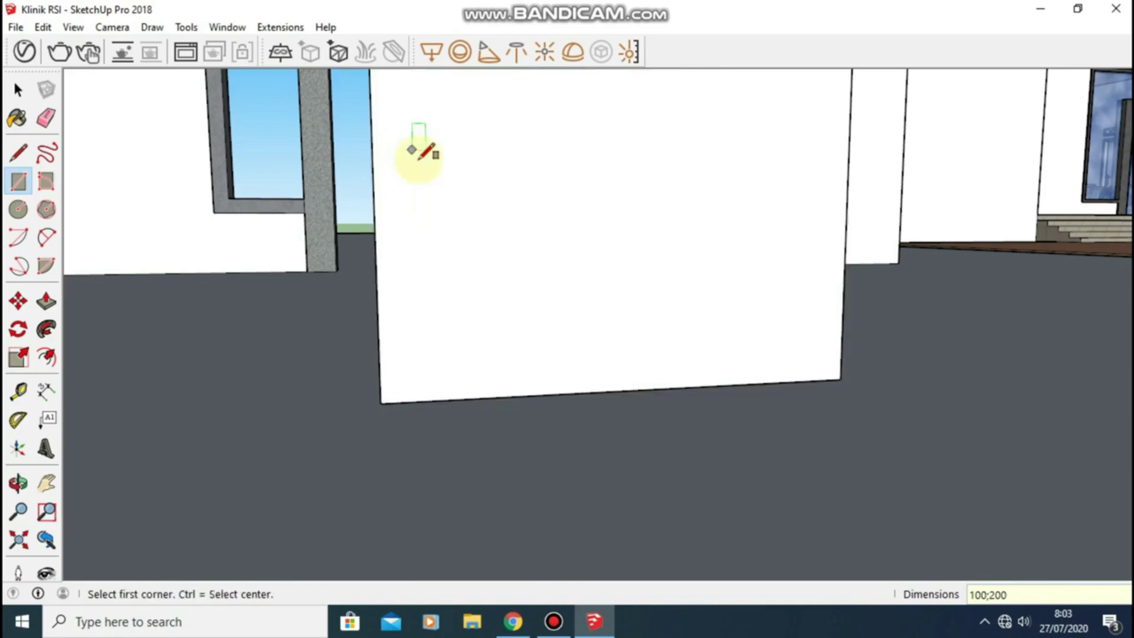
Make the new panel face a group
scroll(420, 152, "down", 3)
left_click(18, 90)
left_click(544, 150)
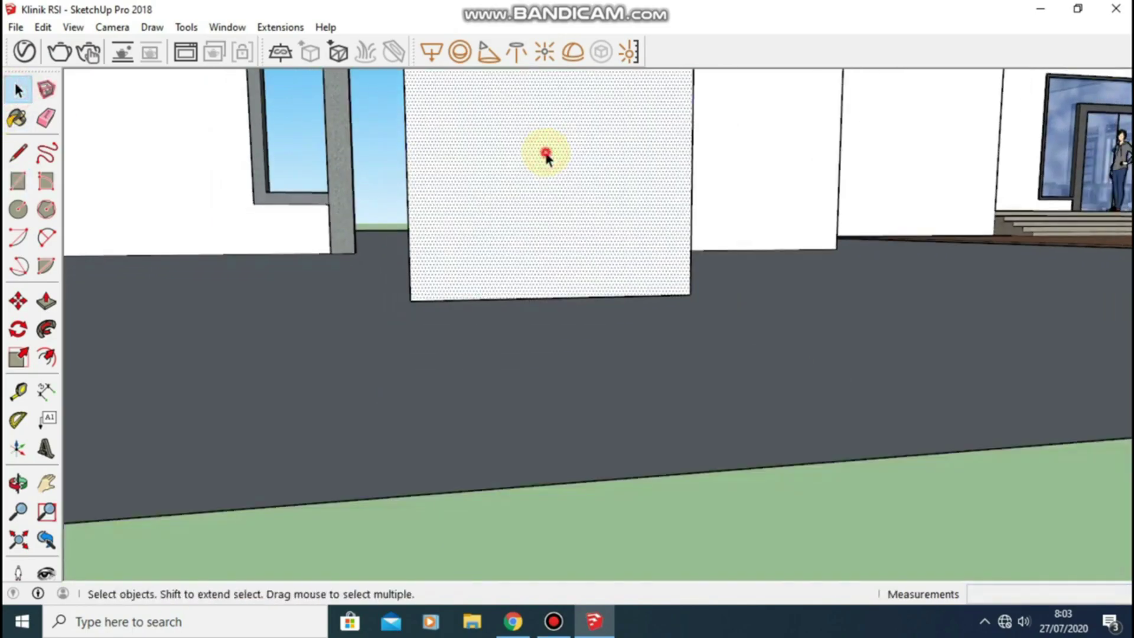
right_click(544, 153)
left_click(647, 297)
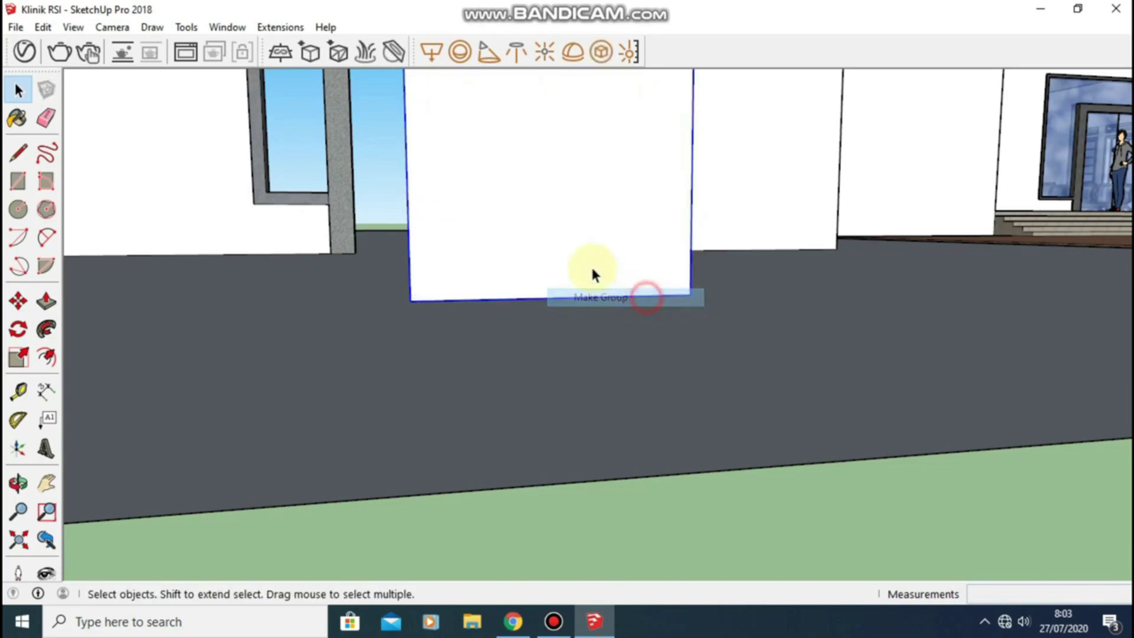
middle_click_drag(593, 275, 625, 281)
Paint the panel inside its group with Translucent Glass Blue from Glass and Mirrors
double_click(609, 248)
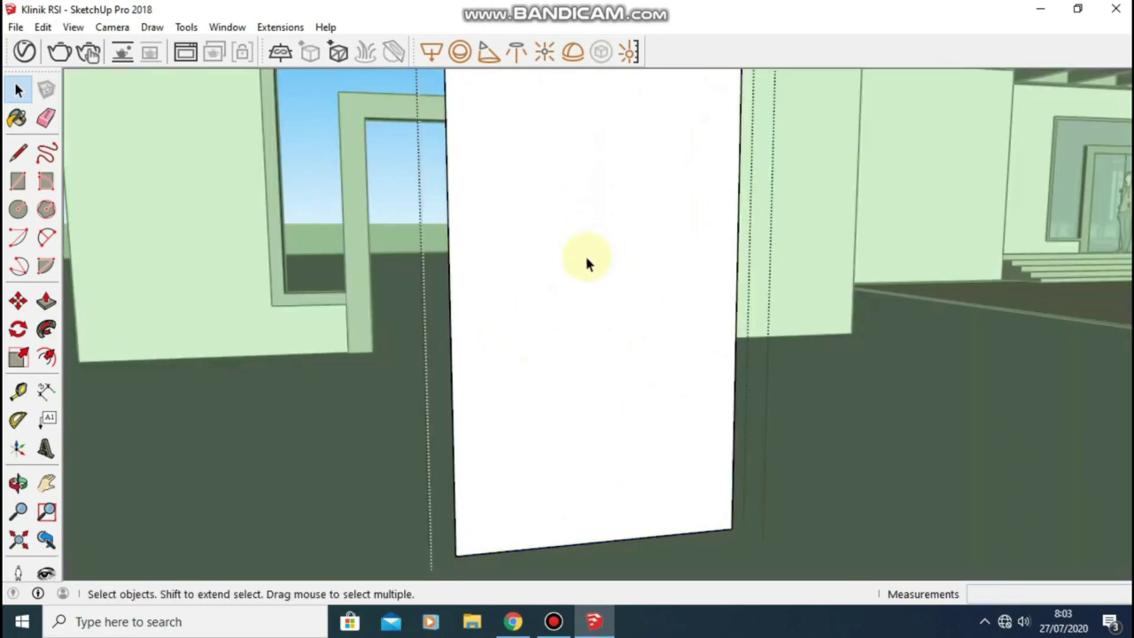
key("p")
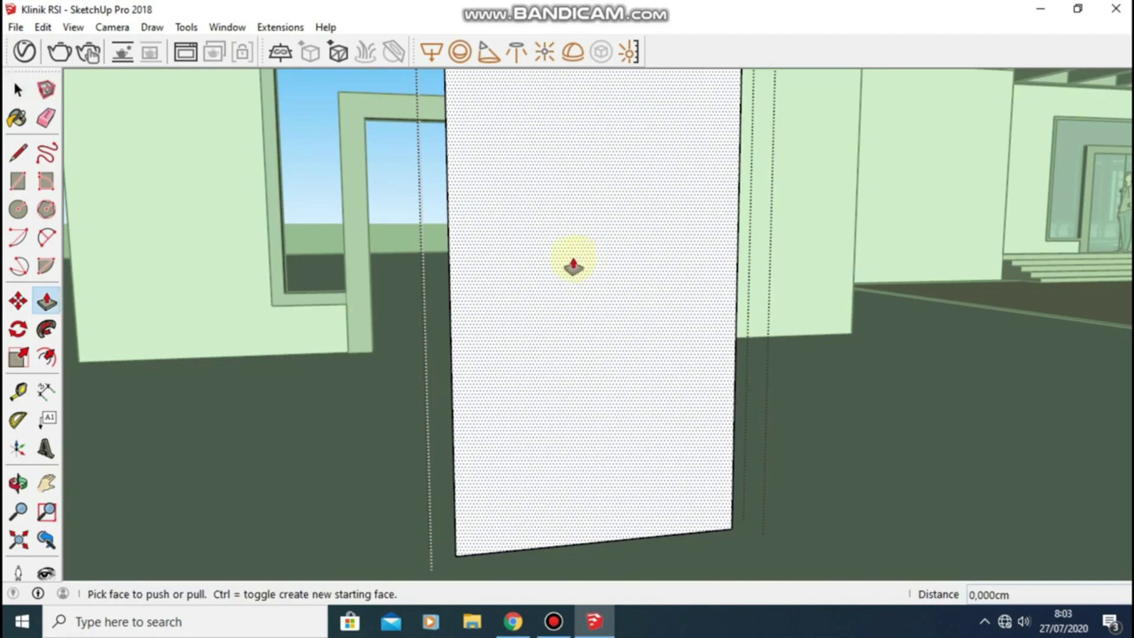
left_click(17, 118)
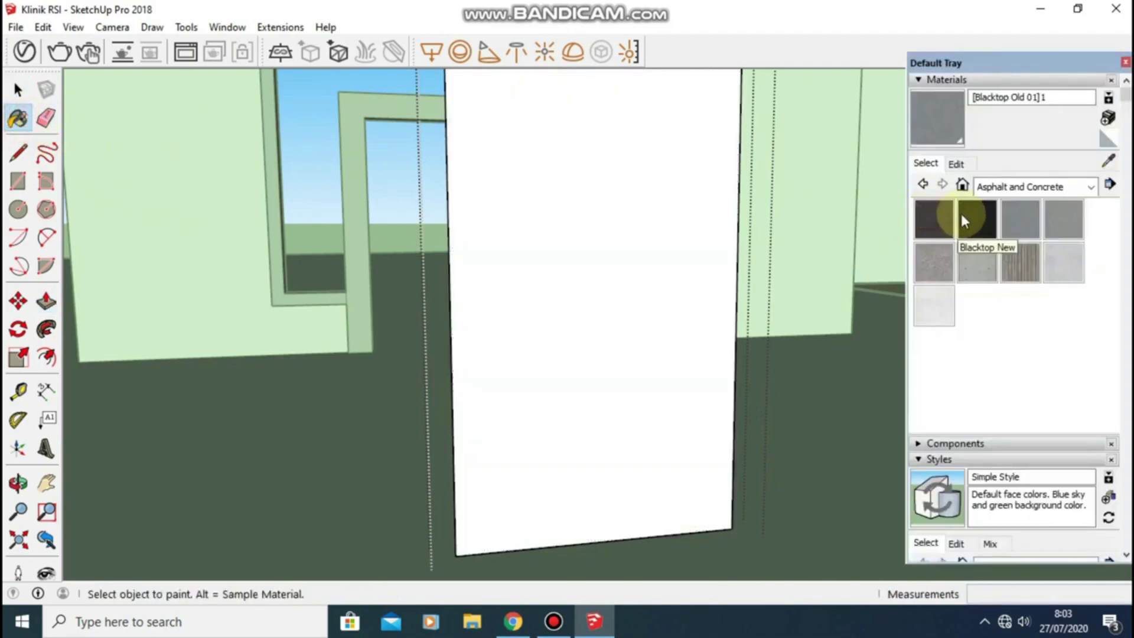
left_click(995, 189)
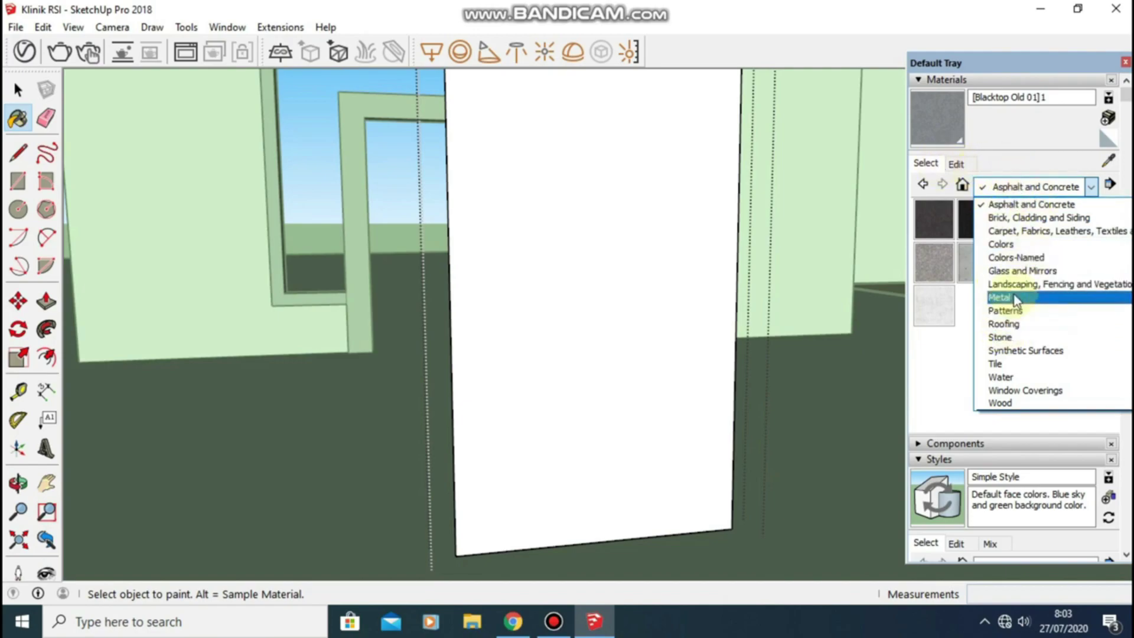
left_click(1023, 271)
left_click(1070, 221)
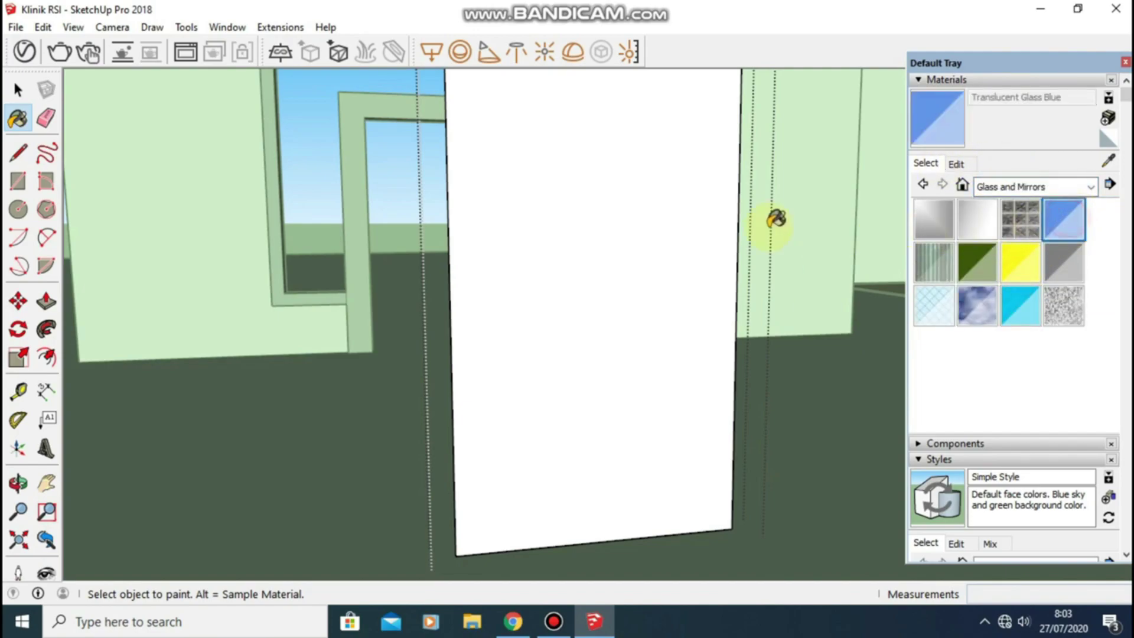
left_click(577, 262)
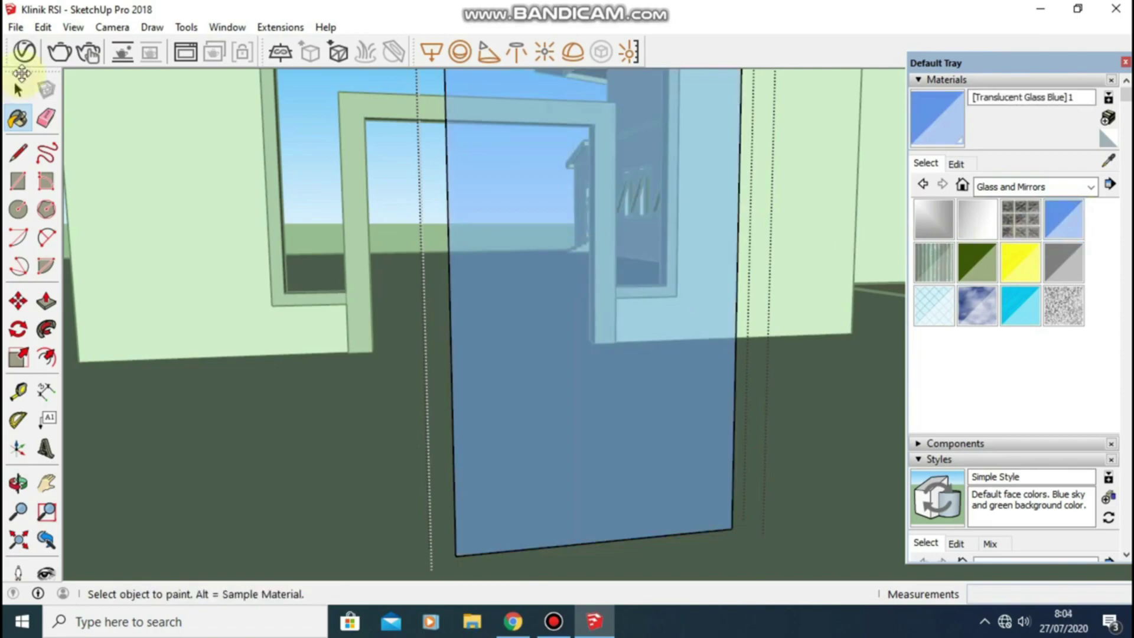
left_click(18, 89)
Push the glass face out to a 0,8 cm thickness
key("p")
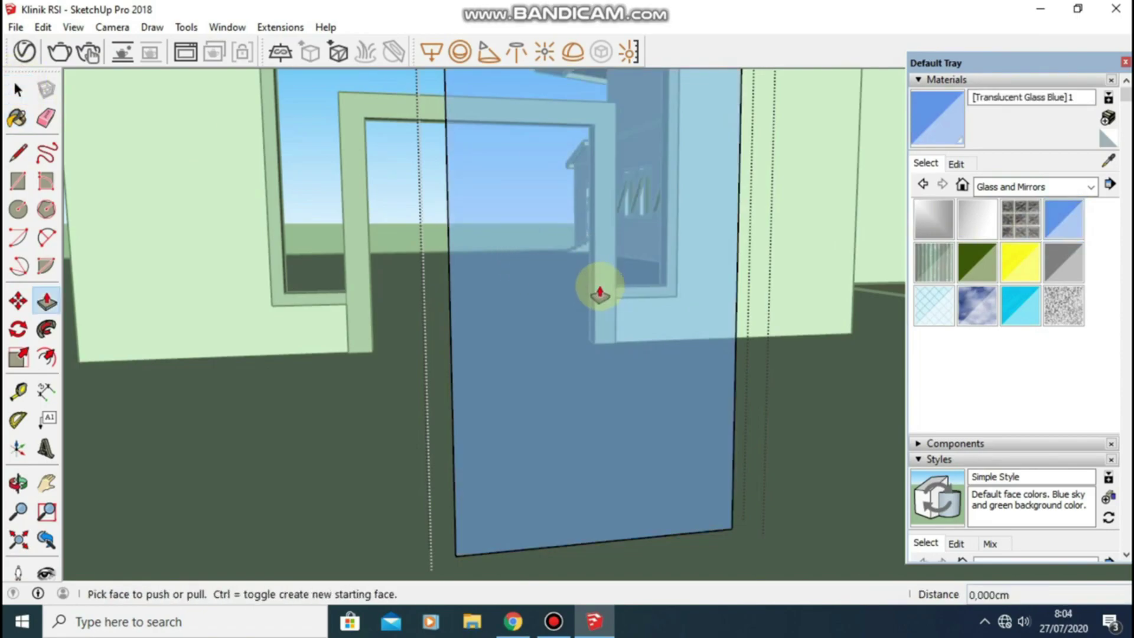
left_click(508, 267)
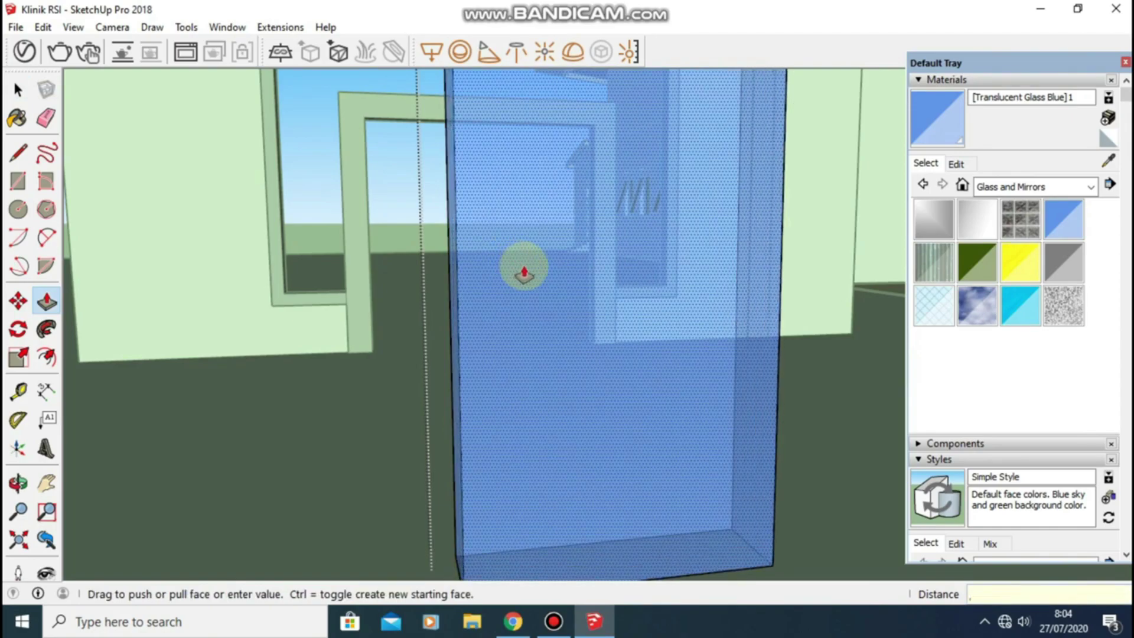
type(",8")
key("Return")
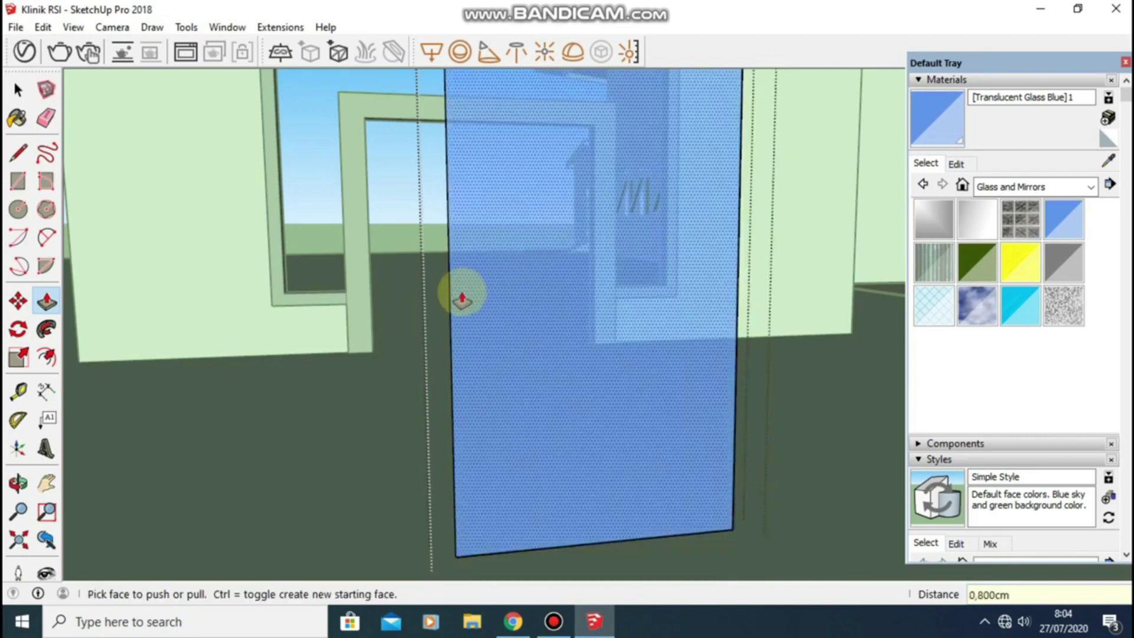
key("space")
mouse_move(488, 221)
middle_mouse_down()
mouse_move(755, 243)
mouse_move(775, 260)
mouse_move(615, 243)
mouse_move(337, 258)
middle_mouse_up()
scroll(342, 264, "down", 1)
scroll(342, 261, "down", 2)
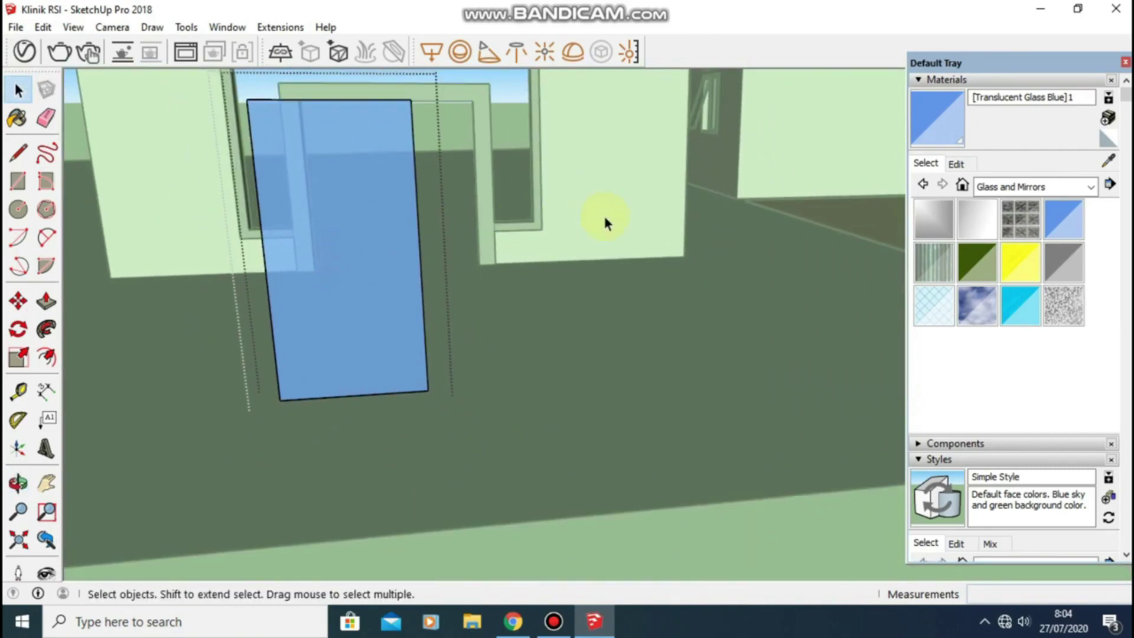
Select the glass panel group and move it from its top-left corner
left_click(510, 120)
left_click(378, 143)
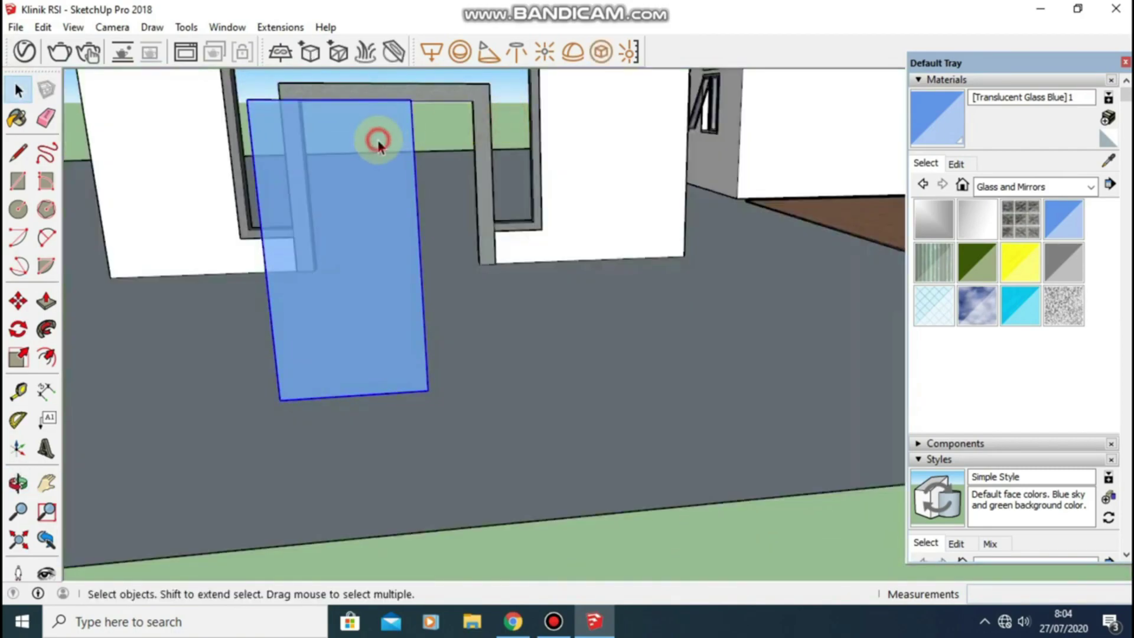
key("m")
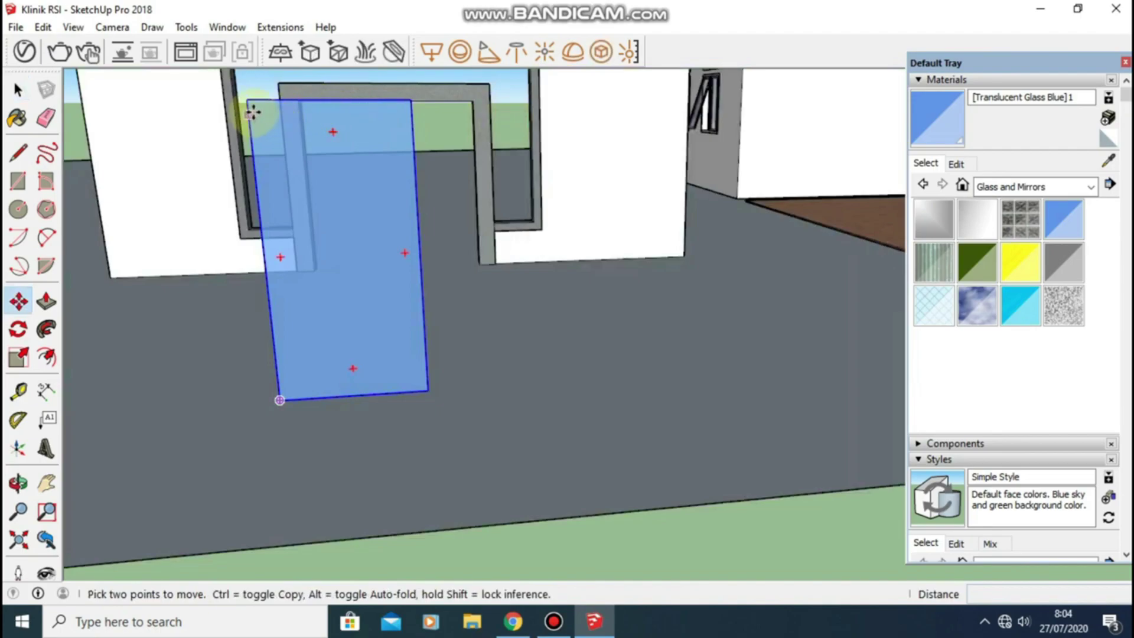
mouse_move(258, 102)
middle_mouse_down()
mouse_move(314, 189)
mouse_move(308, 342)
middle_mouse_up()
scroll(331, 293, "up", 3)
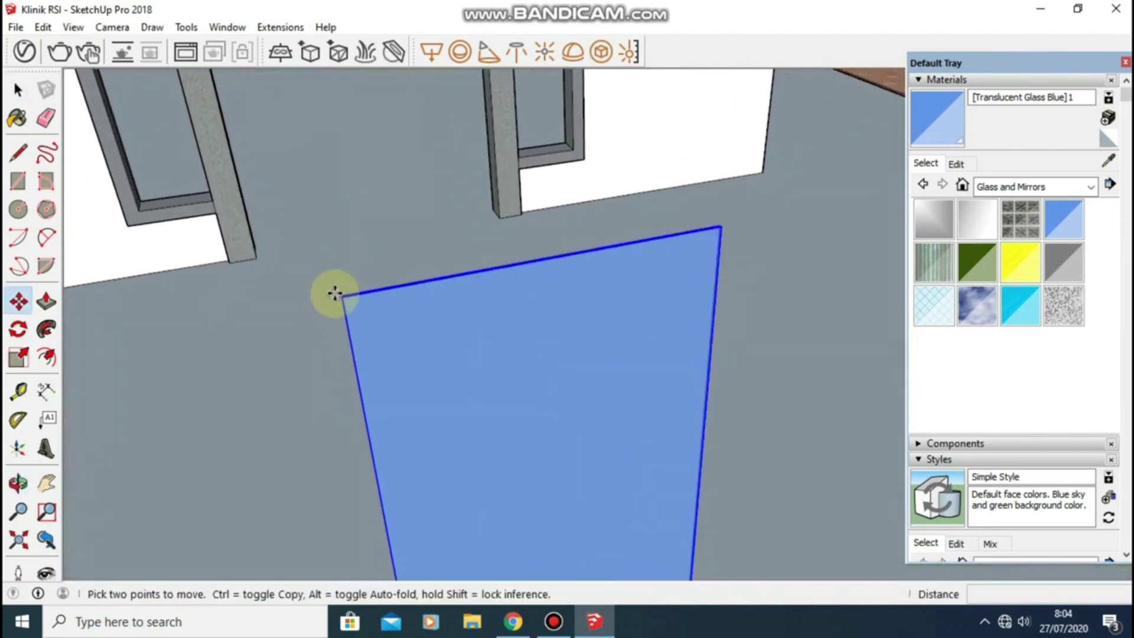
scroll(378, 317, "up", 2)
scroll(376, 313, "up", 1)
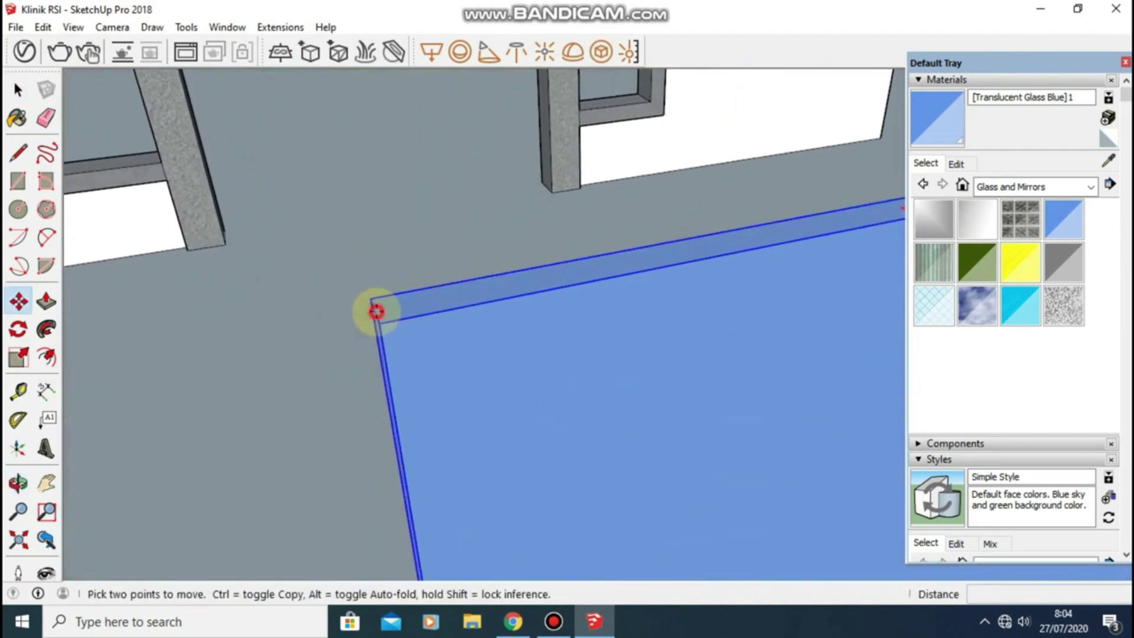
left_click(376, 312)
scroll(316, 223, "down", 3)
Drop the panel's corner onto the door frame's inner top-left corner
middle_click_drag(317, 223, 438, 375)
scroll(374, 240, "up", 5)
scroll(344, 227, "up", 3)
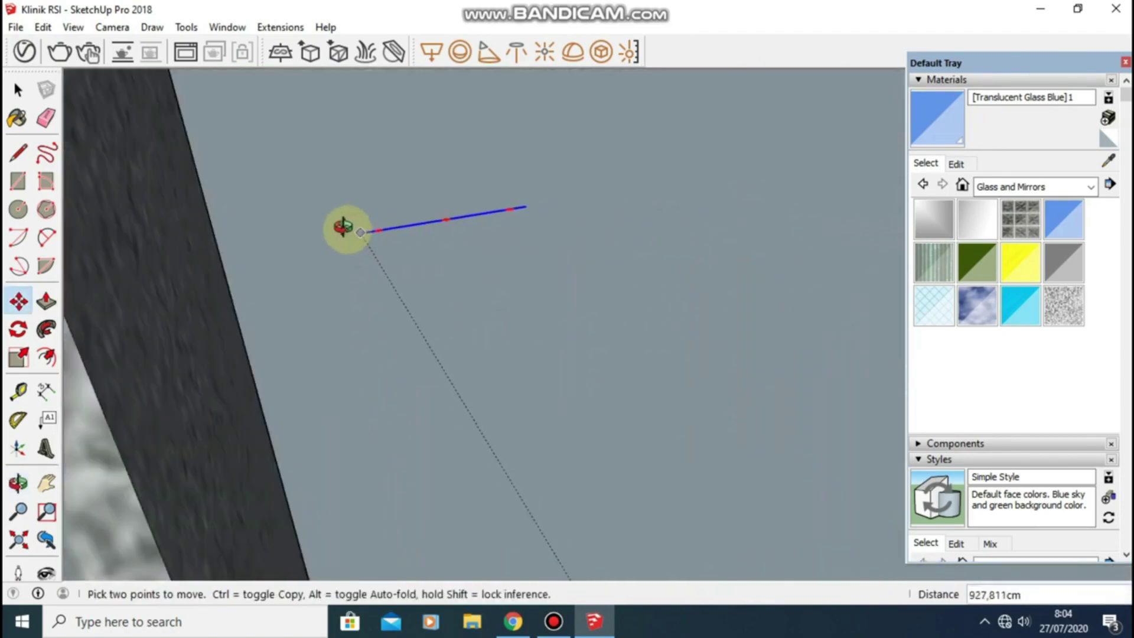
scroll(342, 236, "up", 2)
mouse_move(342, 246)
middle_mouse_down()
mouse_move(342, 311)
mouse_move(359, 313)
middle_mouse_up()
scroll(372, 355, "up", 3)
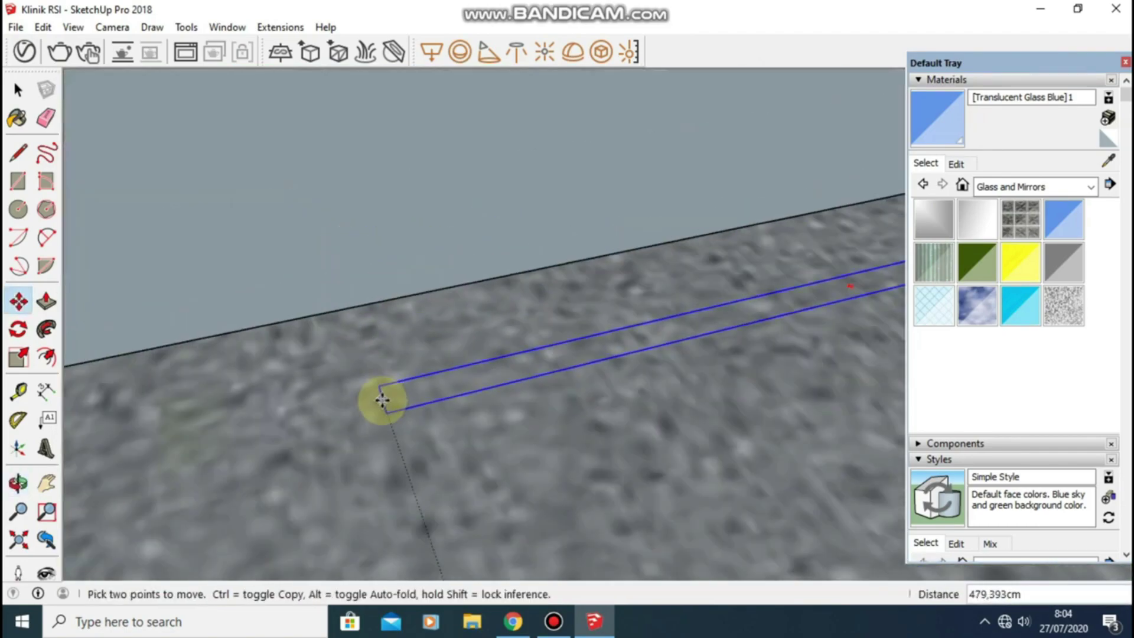
scroll(382, 401, "down", 2)
mouse_move(385, 413)
middle_mouse_down()
mouse_move(334, 299)
mouse_move(390, 401)
mouse_move(342, 451)
mouse_move(362, 441)
mouse_move(278, 245)
middle_mouse_up()
scroll(179, 376, "up", 3)
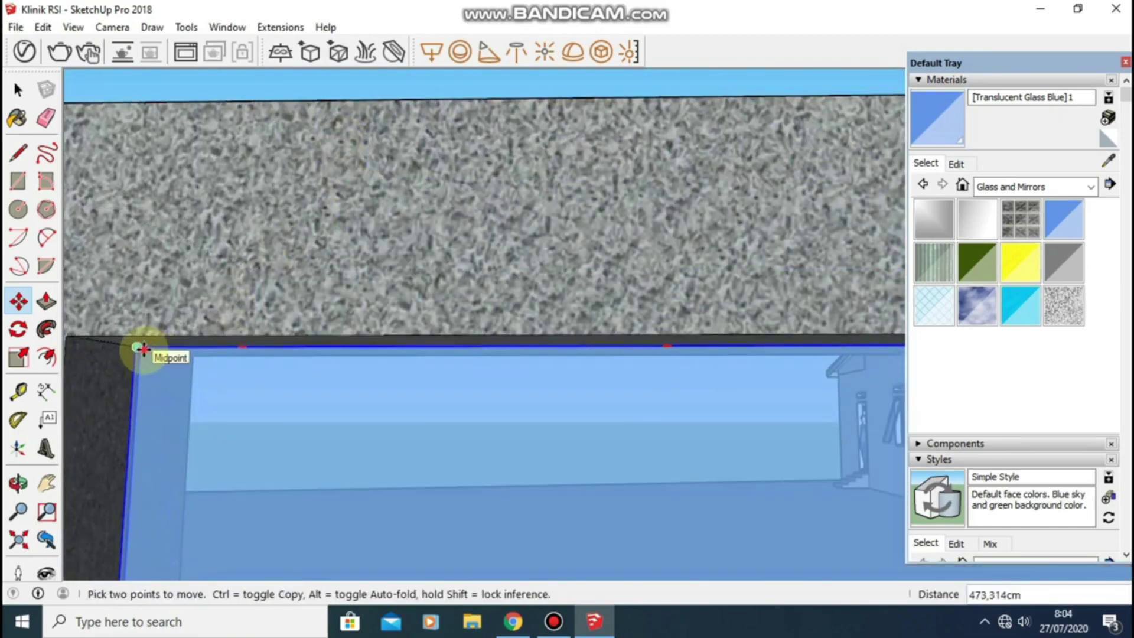
left_click(140, 349)
scroll(240, 393, "down", 2)
scroll(322, 400, "down", 2)
scroll(446, 449, "down", 2)
scroll(380, 253, "down", 1)
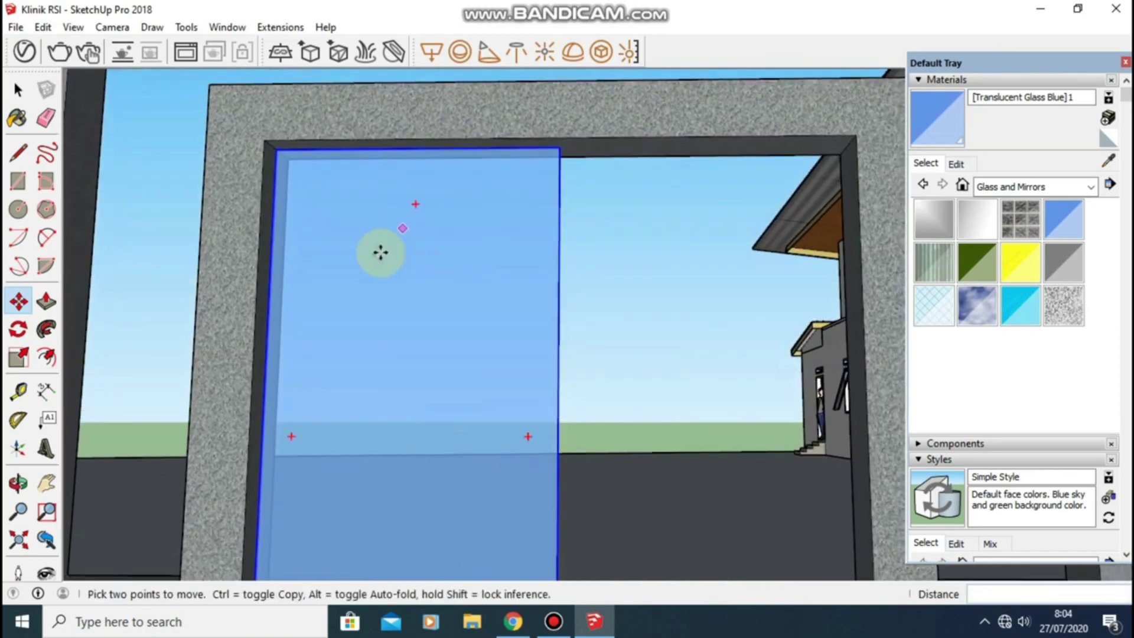
scroll(381, 253, "down", 3)
Copy the glass panel beside the first so it fills the doorway's other half
left_click(25, 91)
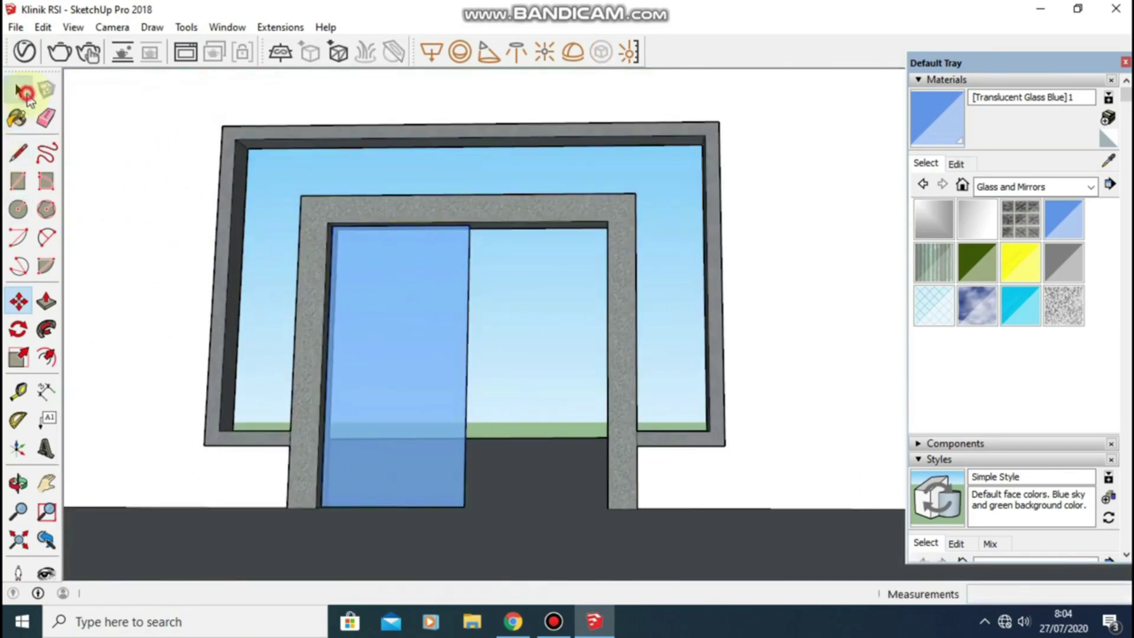
left_click(443, 298)
key("m")
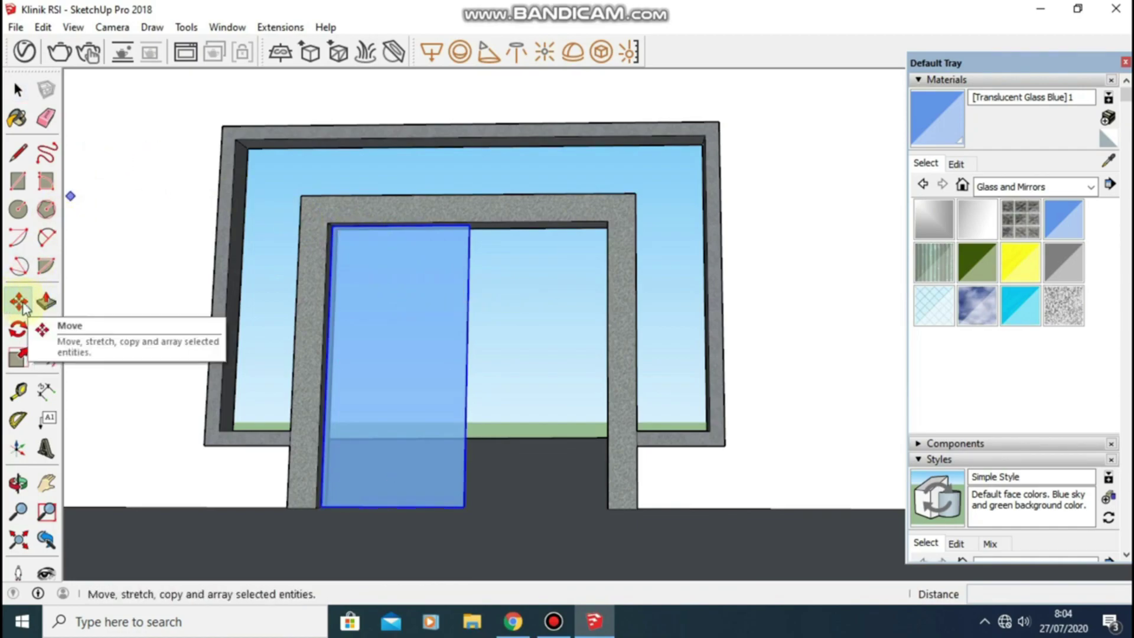
scroll(344, 223, "up", 2)
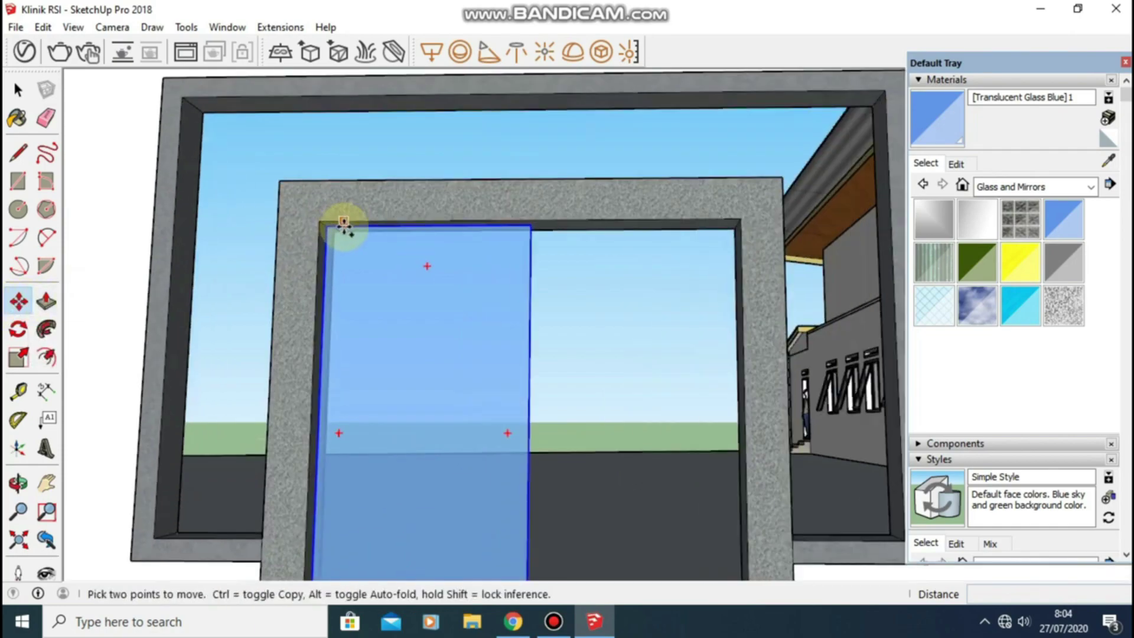
left_click(329, 226)
key("ctrl")
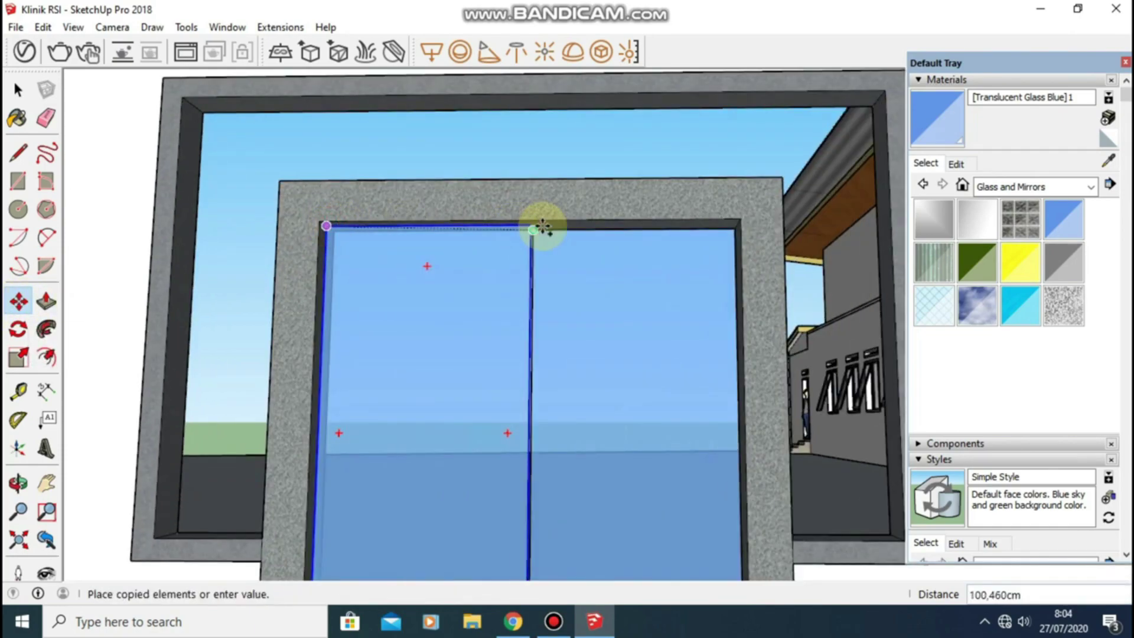
left_click(532, 224)
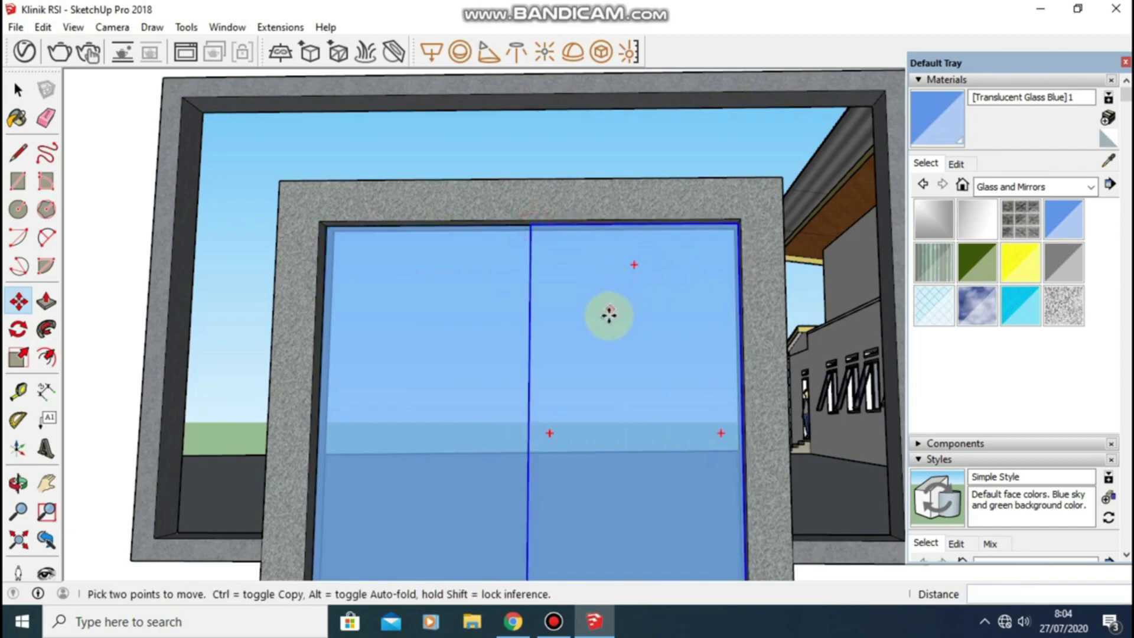
scroll(608, 319, "down", 3)
Orbit around the door frame to inspect the new double glass door
left_click(18, 90)
middle_click_drag(448, 224, 413, 221)
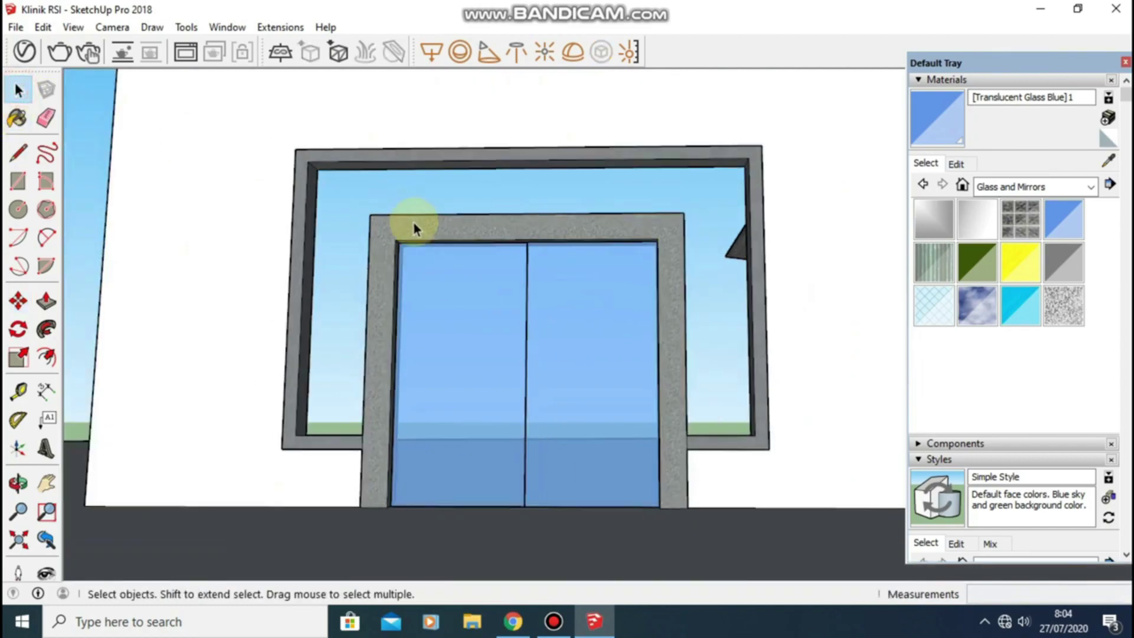
middle_click_drag(355, 198, 366, 291)
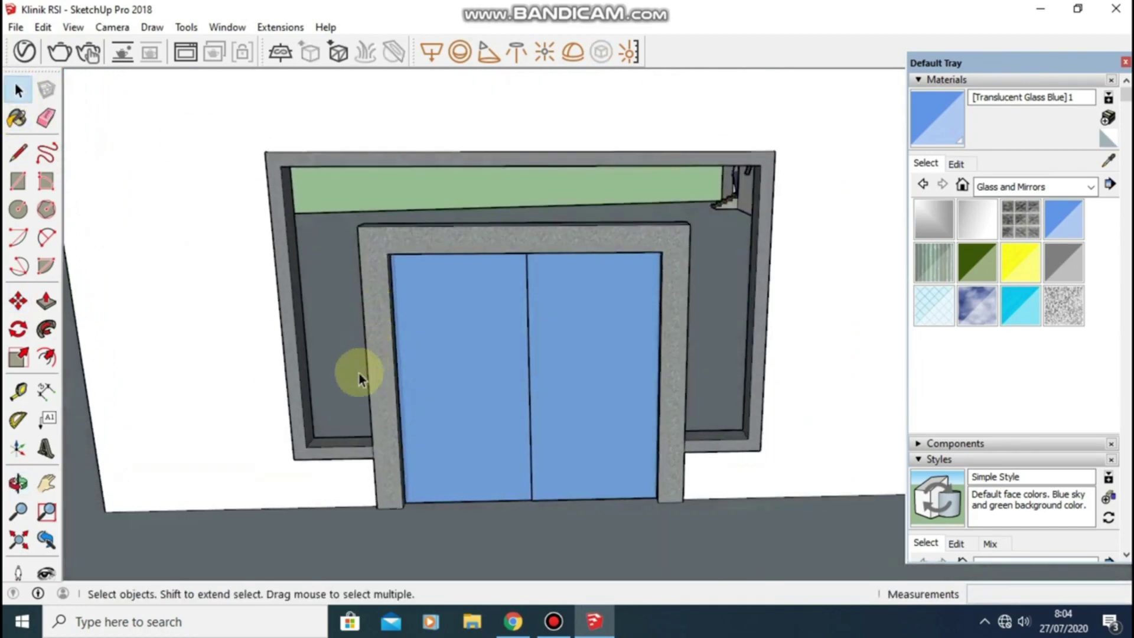
scroll(340, 398, "up", 3)
scroll(340, 398, "down", 1)
scroll(327, 431, "down", 3)
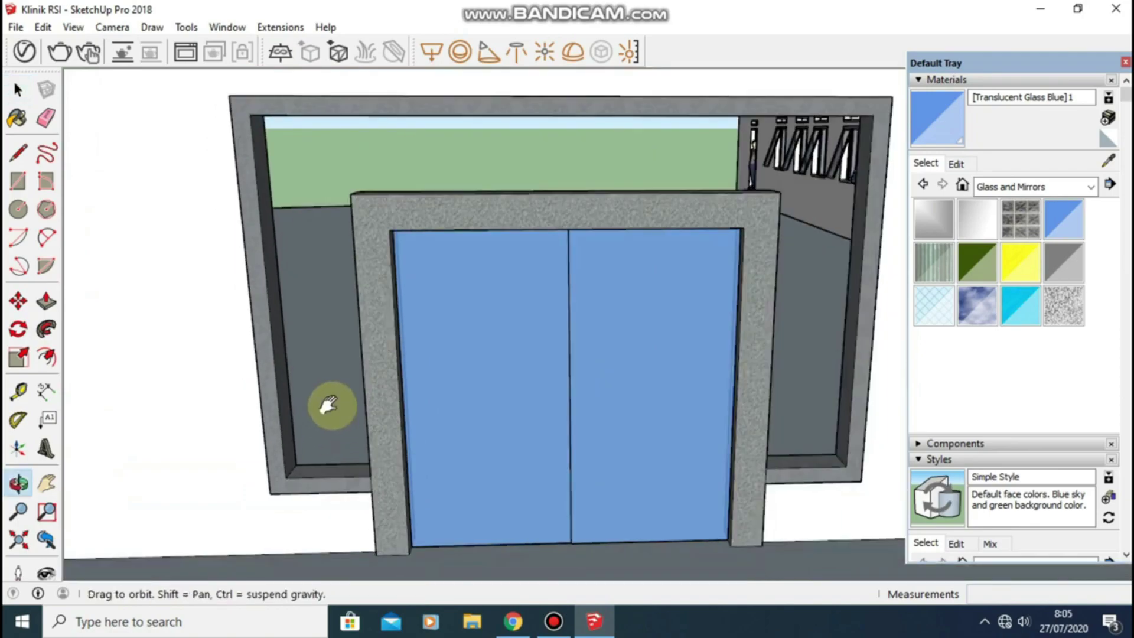
mouse_move(331, 423)
middle_mouse_down()
mouse_move(413, 381)
mouse_move(481, 324)
mouse_move(511, 295)
mouse_move(523, 235)
mouse_move(570, 197)
middle_mouse_up()
scroll(450, 321, "down", 2)
scroll(451, 321, "up", 3)
scroll(466, 282, "down", 2)
mouse_move(612, 233)
middle_mouse_down()
mouse_move(582, 197)
mouse_move(742, 385)
mouse_move(475, 411)
middle_mouse_up()
scroll(475, 411, "up", 2)
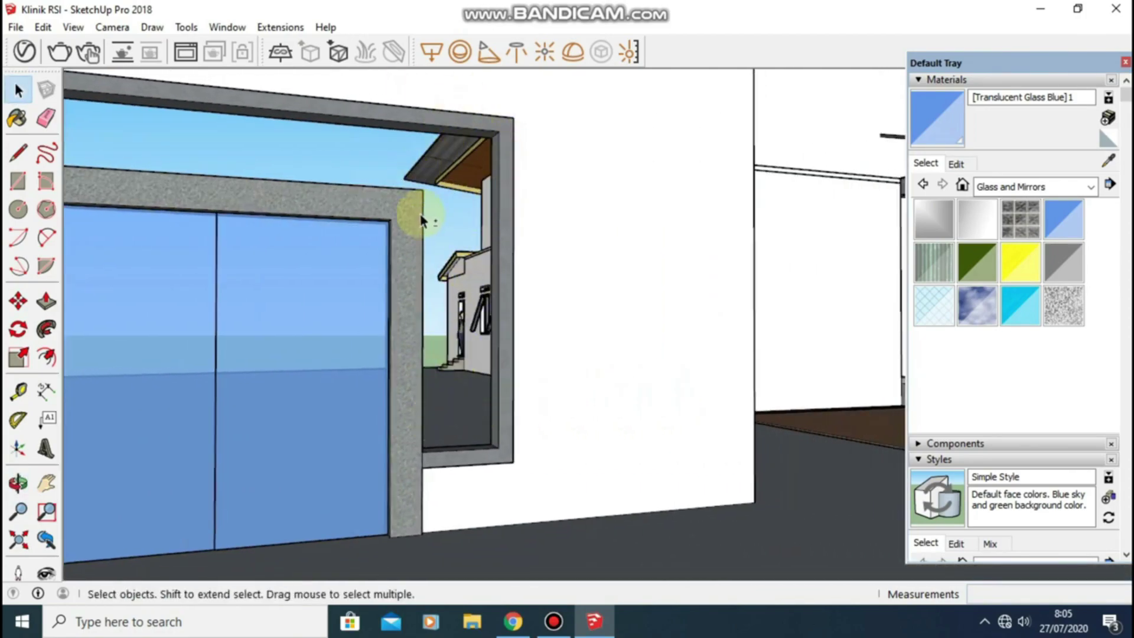
mouse_move(421, 221)
middle_mouse_down()
mouse_move(551, 202)
mouse_move(375, 225)
mouse_move(514, 260)
mouse_move(383, 269)
mouse_move(307, 329)
mouse_move(318, 344)
middle_mouse_up()
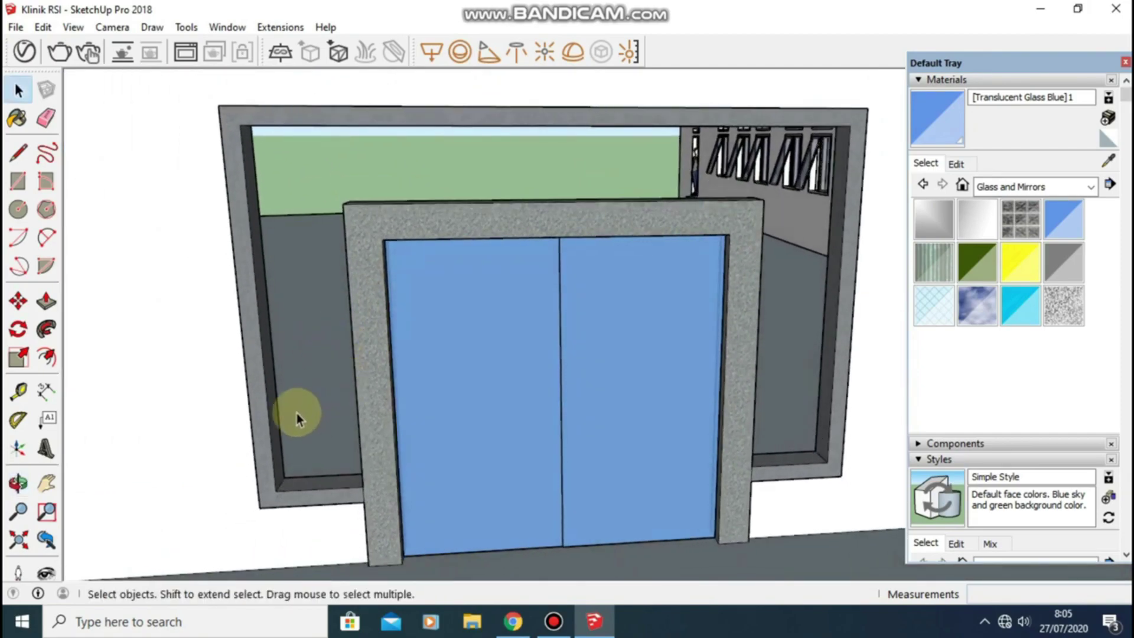
key("l")
scroll(283, 476, "up", 2)
Draw a roughly 210 cm vertical line up the window opening's left side
scroll(281, 476, "up", 1)
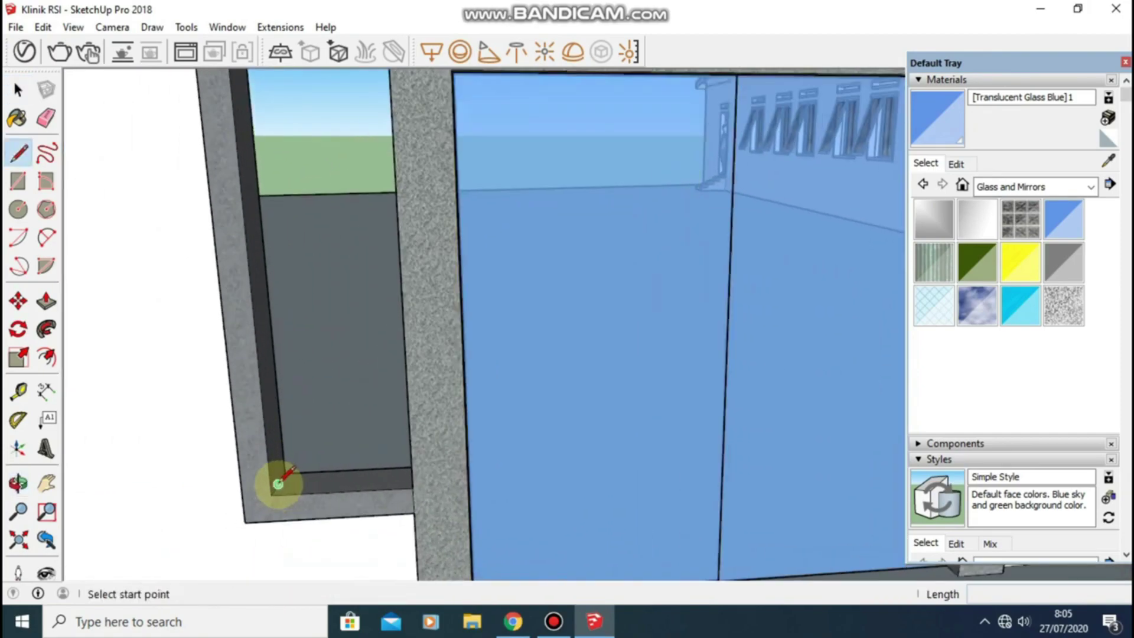
scroll(279, 476, "up", 1)
left_click(278, 478)
scroll(236, 380, "down", 1)
scroll(246, 201, "down", 2)
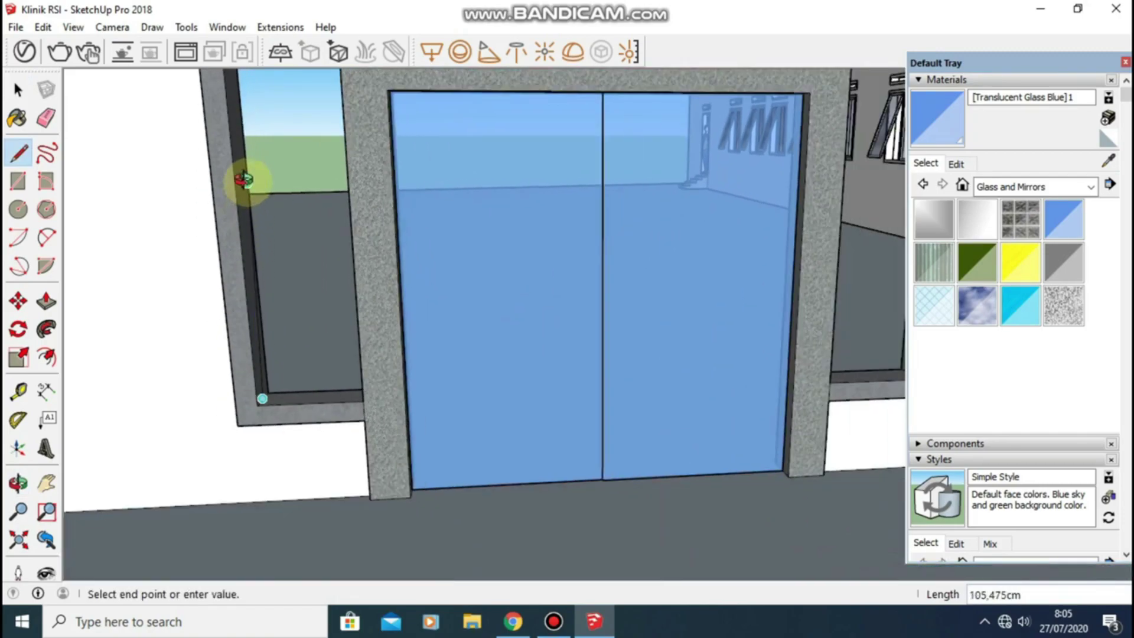
scroll(309, 144, "up", 2)
scroll(342, 177, "up", 1)
scroll(339, 129, "up", 1)
middle_click_drag(339, 129, 299, 83)
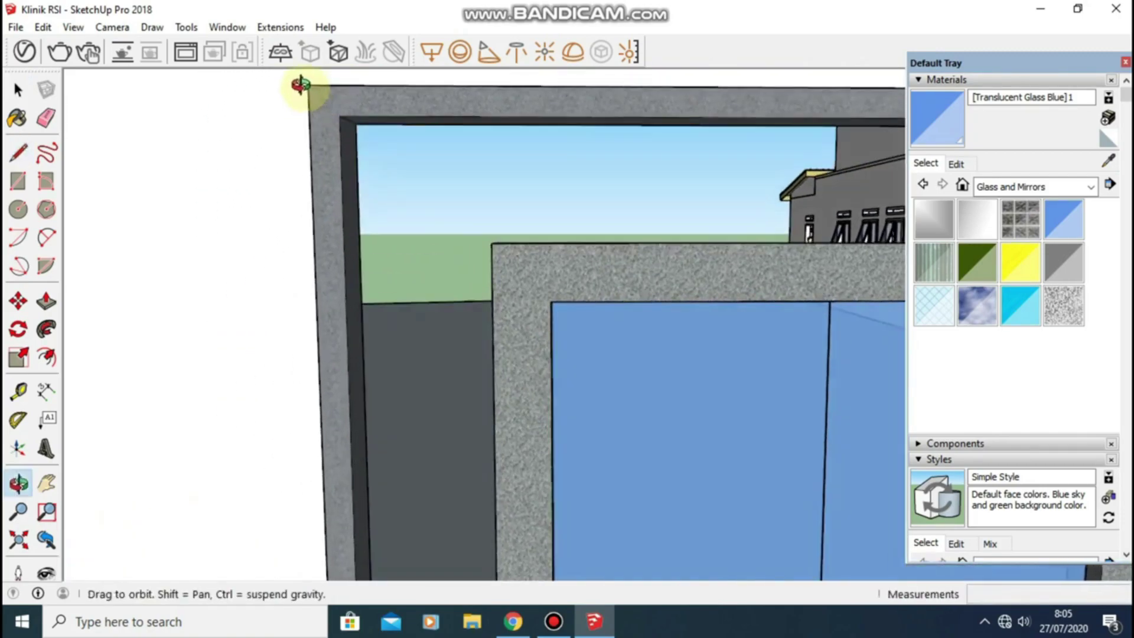
scroll(375, 131, "up", 2)
scroll(317, 108, "down", 2)
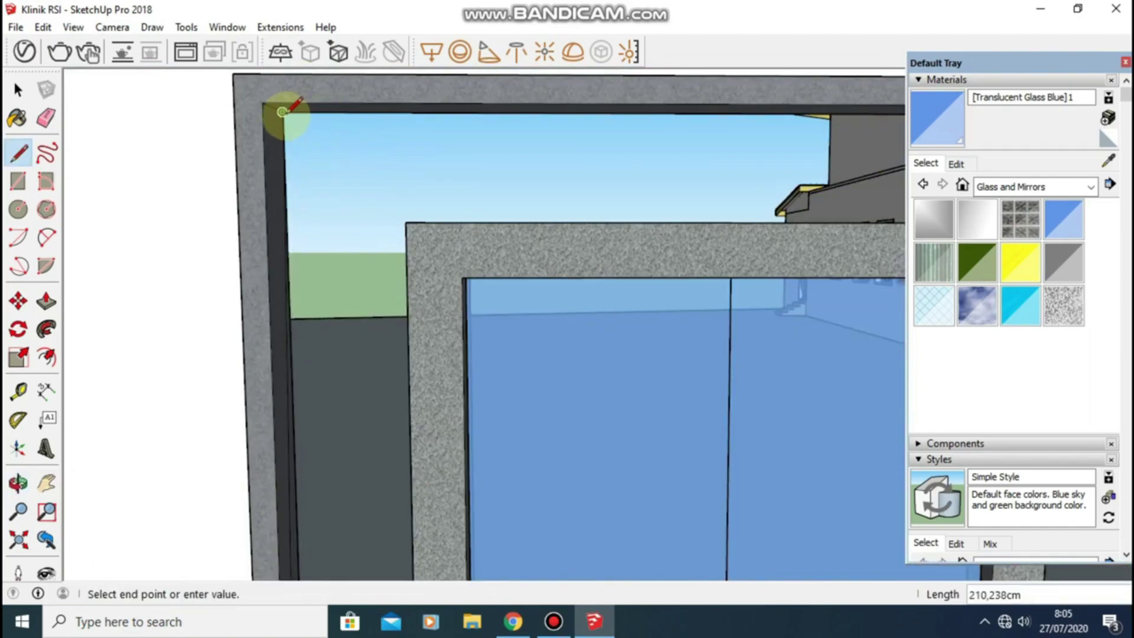
scroll(283, 112, "up", 1)
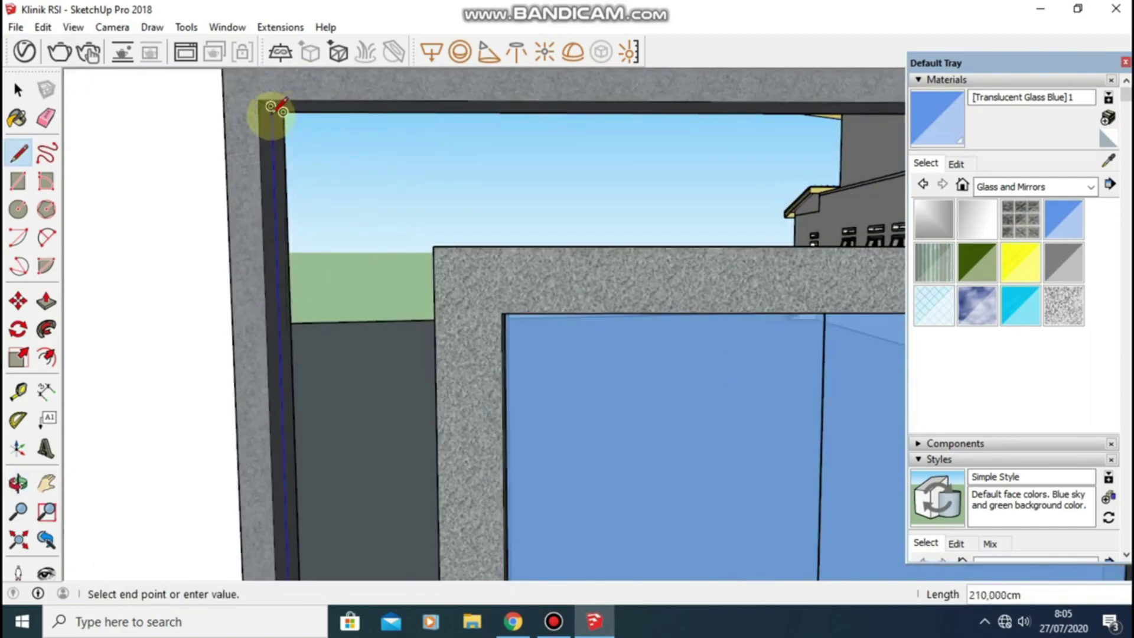
left_click(270, 106)
scroll(354, 236, "down", 5)
Start another line at the window's bottom corner, then orbit out to view the whole wall
mouse_move(367, 303)
middle_mouse_down()
mouse_move(458, 435)
mouse_move(436, 425)
mouse_move(430, 435)
middle_mouse_up()
scroll(460, 422, "up", 2)
scroll(469, 432, "up", 4)
scroll(419, 430, "up", 1)
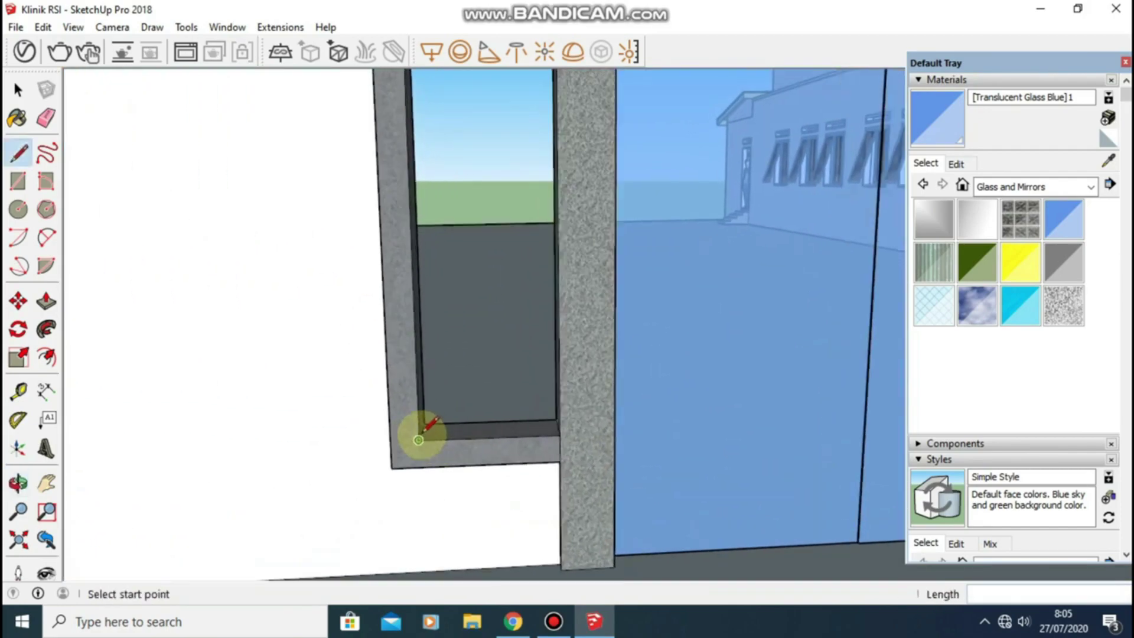
scroll(424, 420, "up", 1)
scroll(424, 420, "up", 1)
left_click(420, 431)
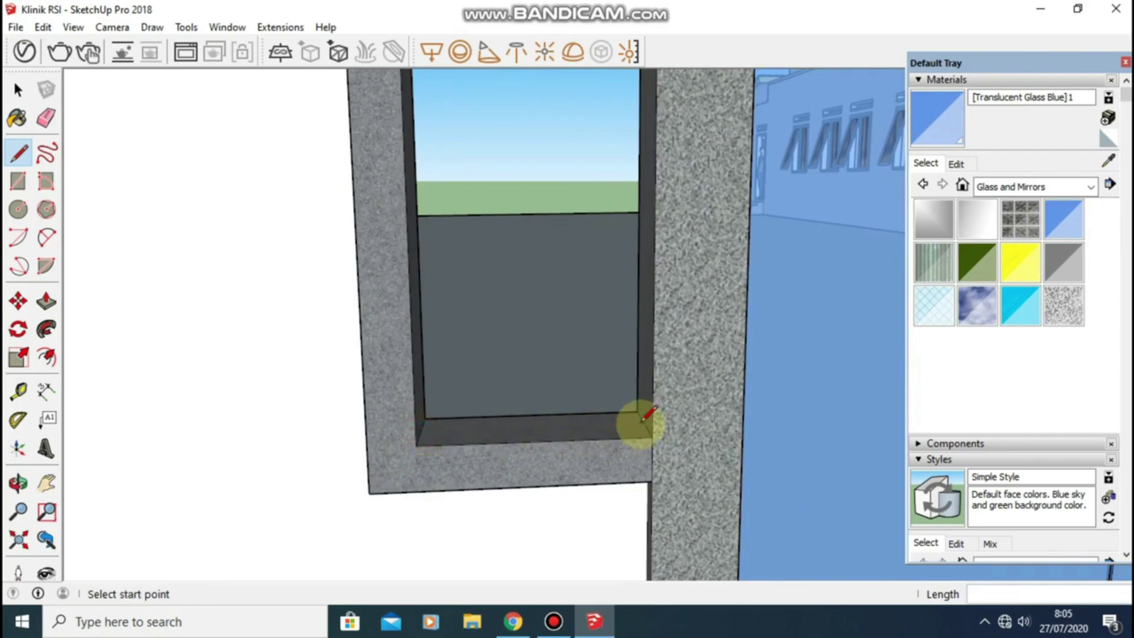
scroll(644, 418, "down", 2)
scroll(643, 419, "down", 3)
scroll(635, 422, "down", 2)
mouse_move(628, 418)
middle_mouse_down("shift")
mouse_move(591, 292)
mouse_move(587, 233)
middle_mouse_up("shift")
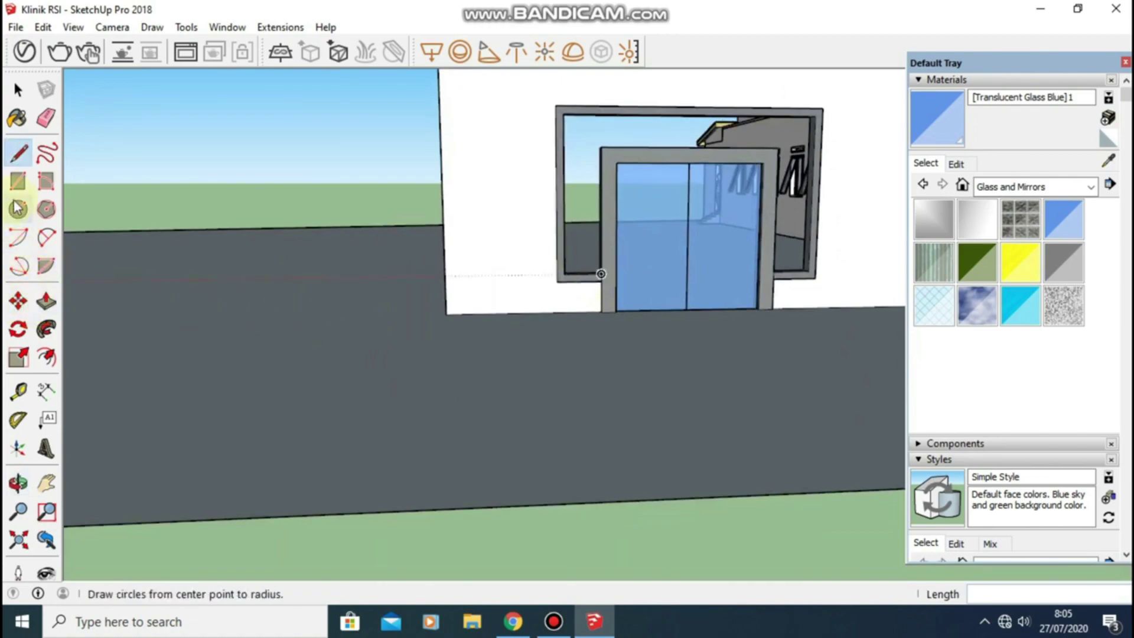
Draw a 50 by 210 cm rectangle on the ground and paint it Translucent Glass Blue
left_click(17, 181)
left_click(200, 444)
type("50;210")
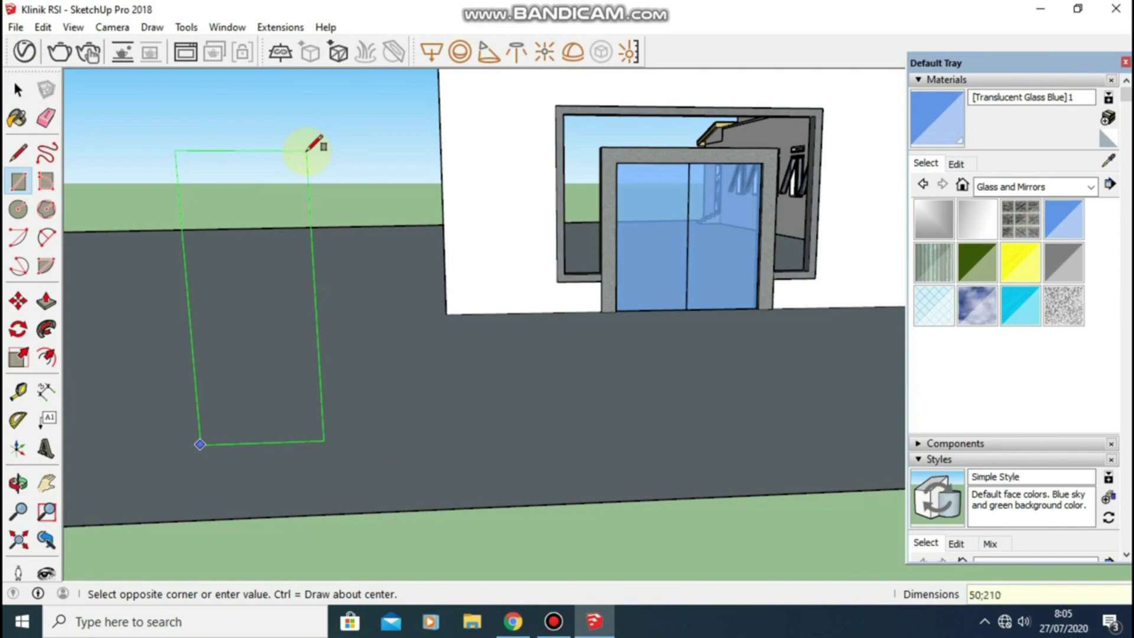
key("Return")
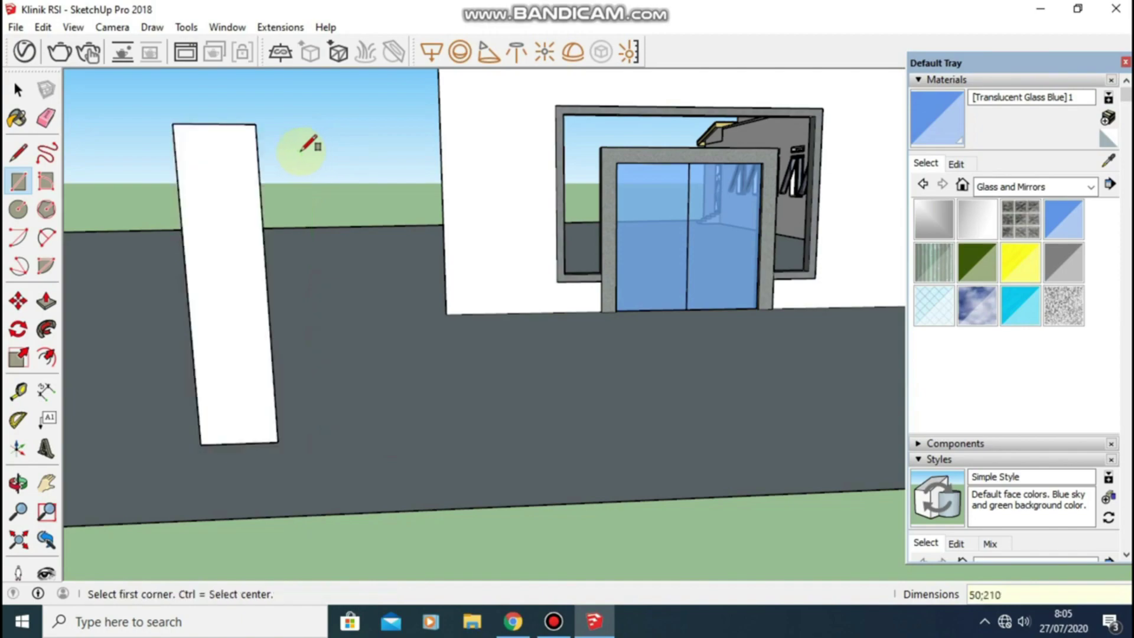
left_click(18, 90)
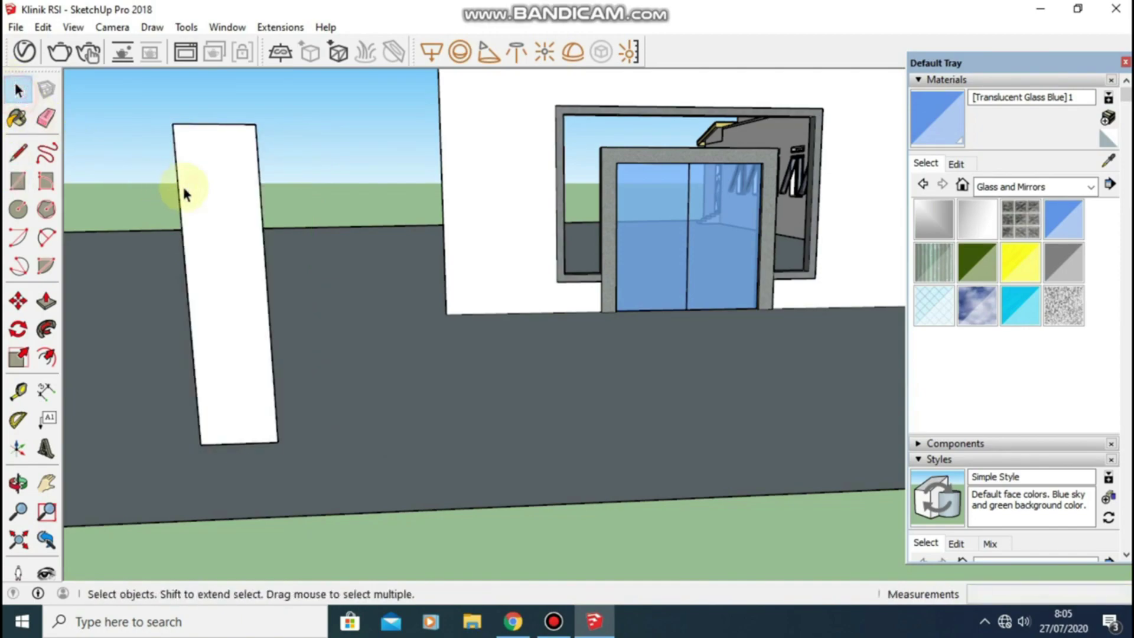
left_click(18, 119)
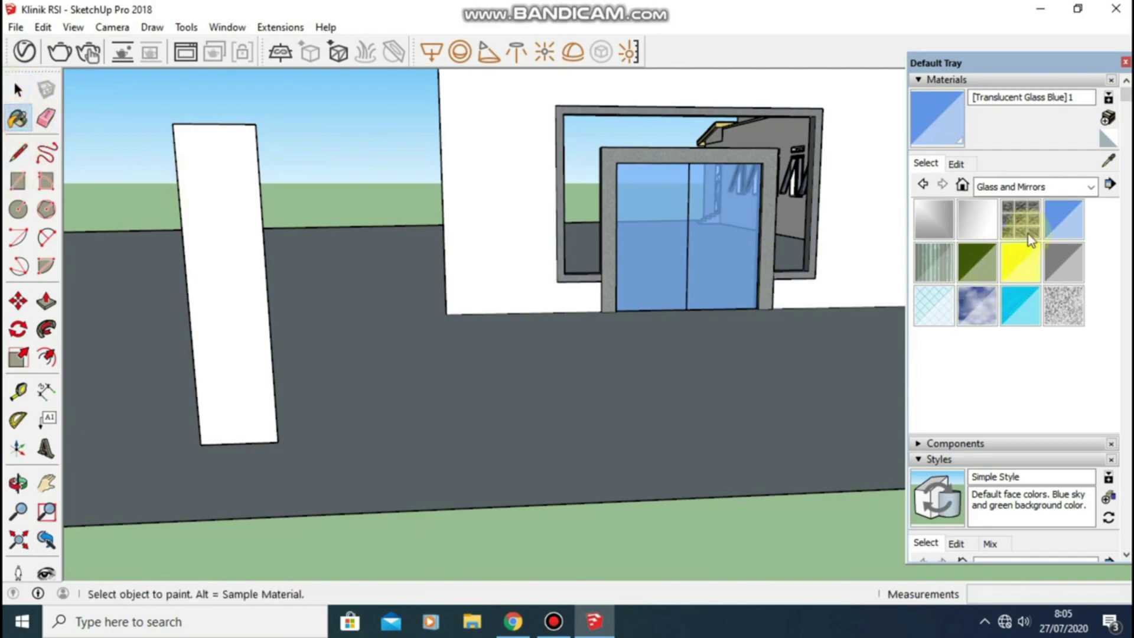
left_click(231, 197)
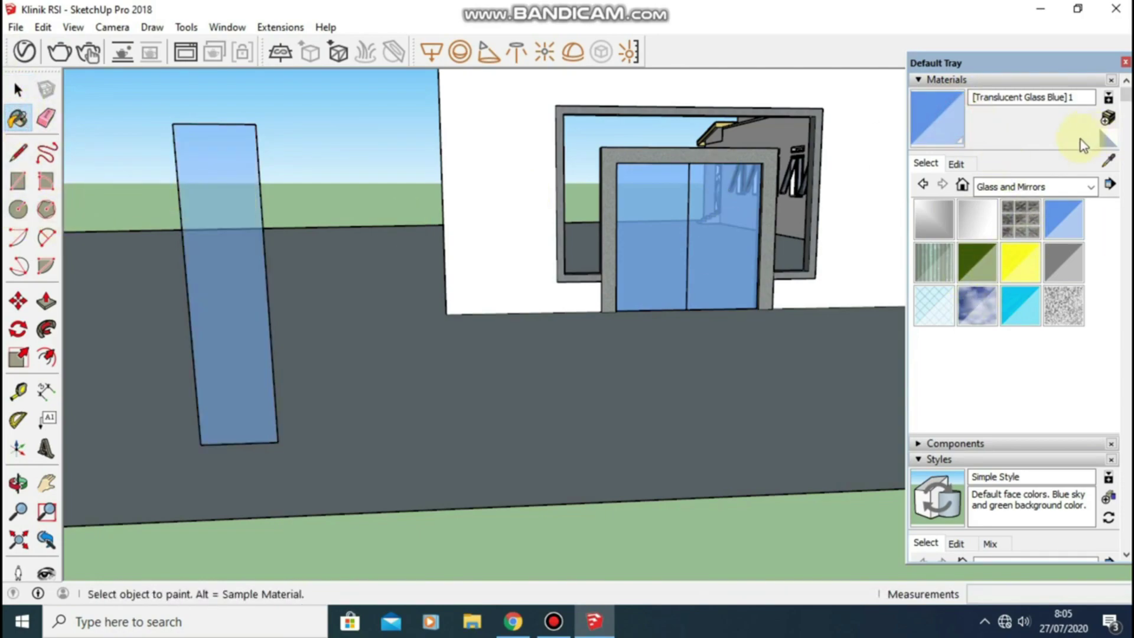
Push/Pull the glass face into a 0.8 cm thick slab
left_click(1125, 61)
key("p")
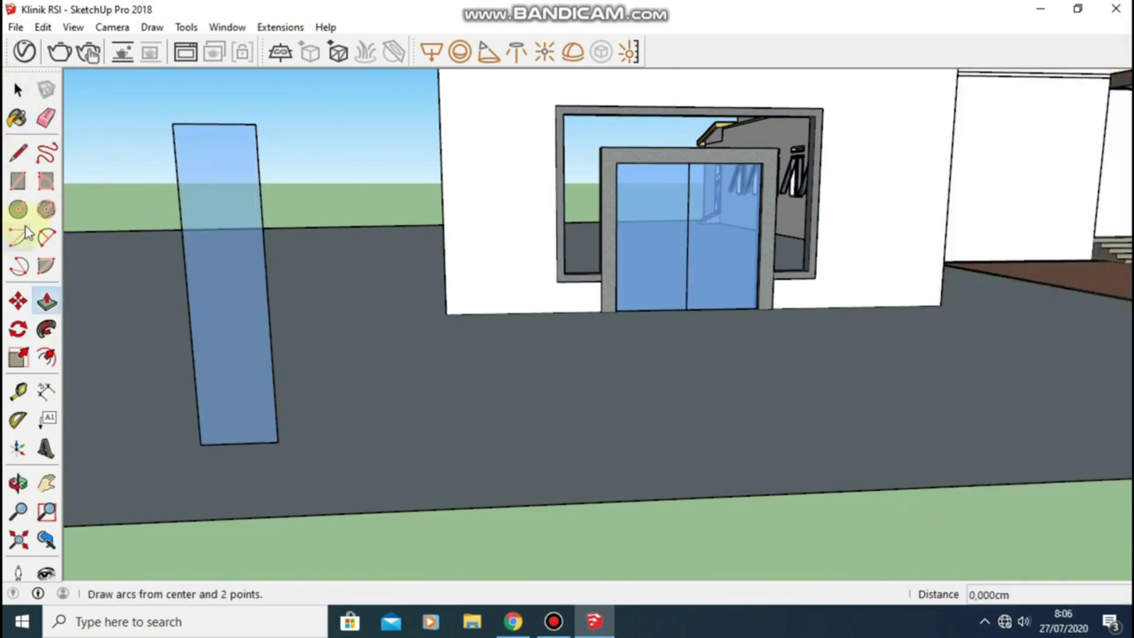
left_click_drag(228, 223, 223, 233)
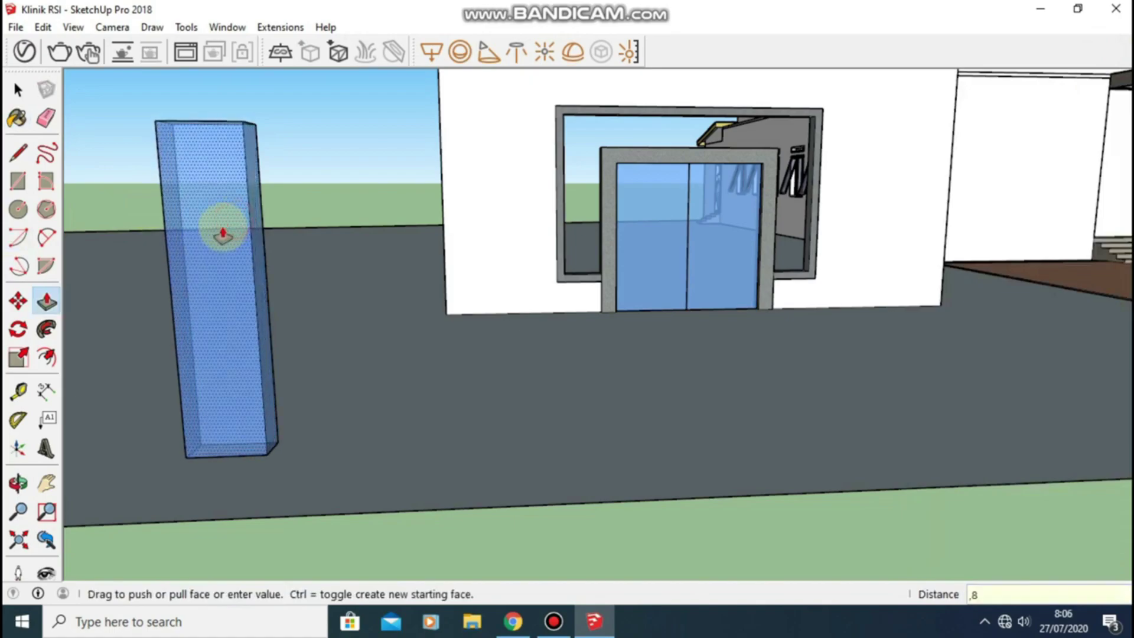
key("space")
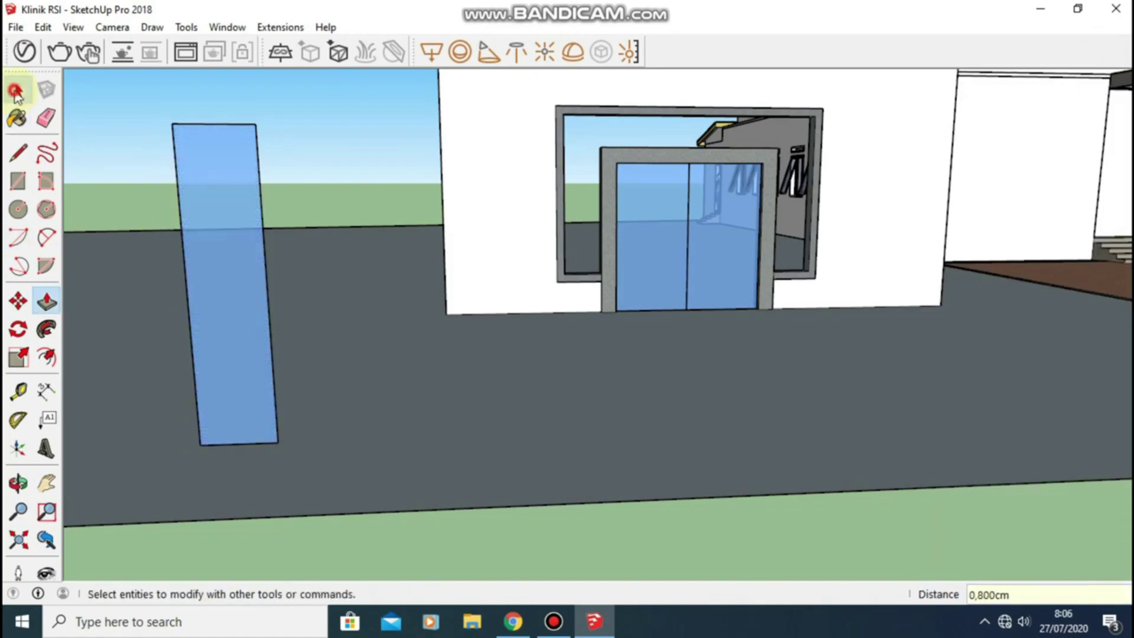
left_click(16, 92)
scroll(806, 115, "up", 2)
scroll(810, 116, "up", 2)
scroll(814, 121, "up", 2)
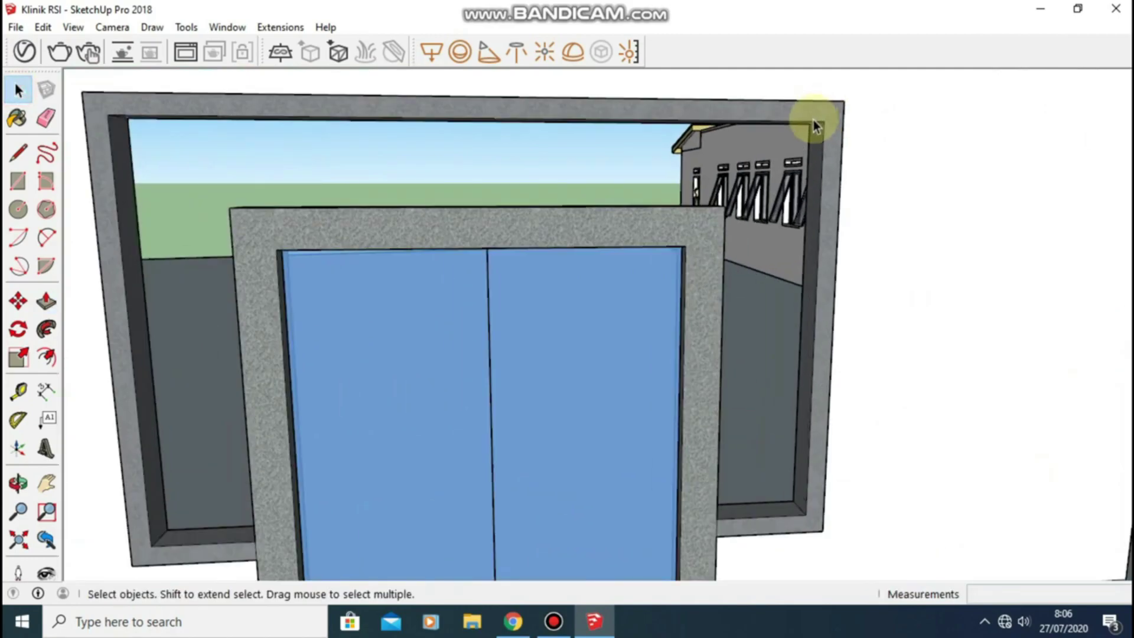
scroll(813, 124, "up", 2)
mouse_move(596, 249)
middle_mouse_down()
mouse_move(603, 240)
mouse_move(604, 253)
middle_mouse_up()
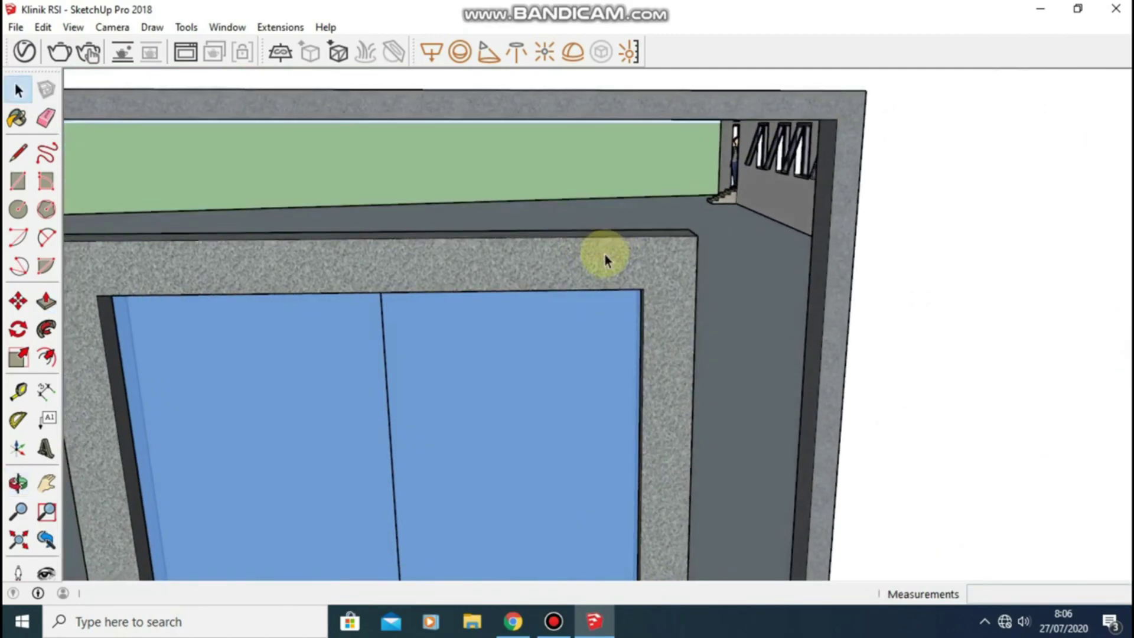
key("l")
left_click(682, 227)
mouse_move(679, 228)
middle_mouse_down()
mouse_move(684, 119)
mouse_move(687, 304)
mouse_move(697, 208)
mouse_move(658, 255)
mouse_move(869, 274)
middle_mouse_up()
key("Escape")
left_click(688, 303)
scroll(626, 270, "up", 3)
scroll(640, 267, "down", 5)
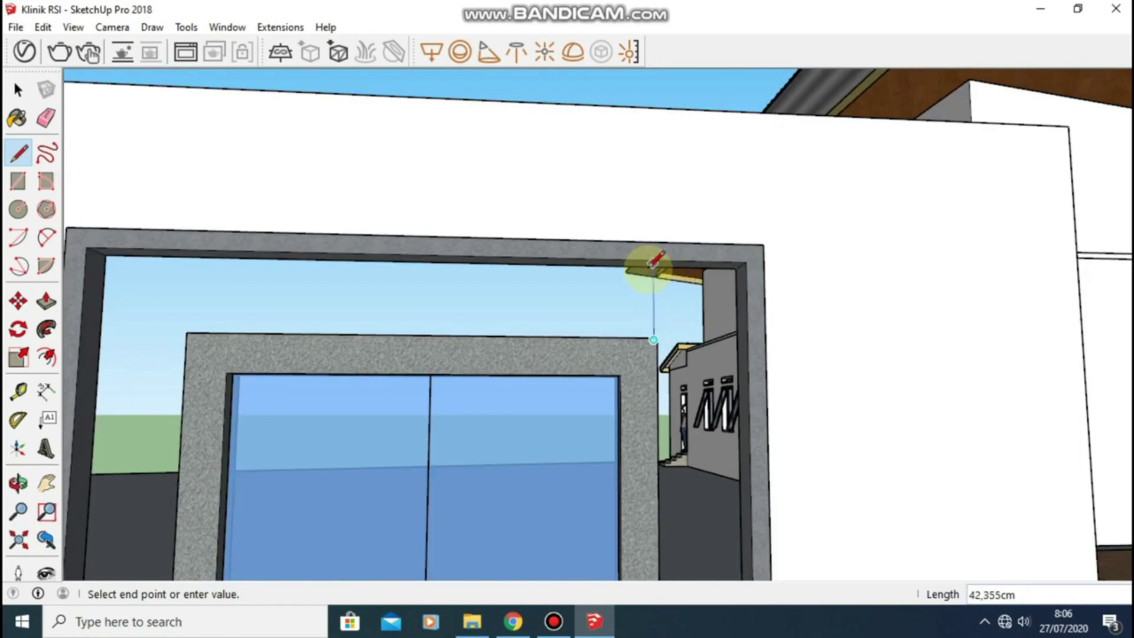
scroll(658, 258, "down", 4)
scroll(571, 337, "down", 1)
mouse_move(572, 336)
middle_mouse_down()
mouse_move(571, 314)
mouse_move(835, 301)
mouse_move(597, 236)
mouse_move(435, 299)
mouse_move(628, 144)
mouse_move(503, 205)
middle_mouse_up()
scroll(629, 147, "up", 2)
scroll(632, 152, "up", 2)
scroll(632, 161, "down", 5)
scroll(503, 202, "up", 2)
scroll(503, 202, "up", 1)
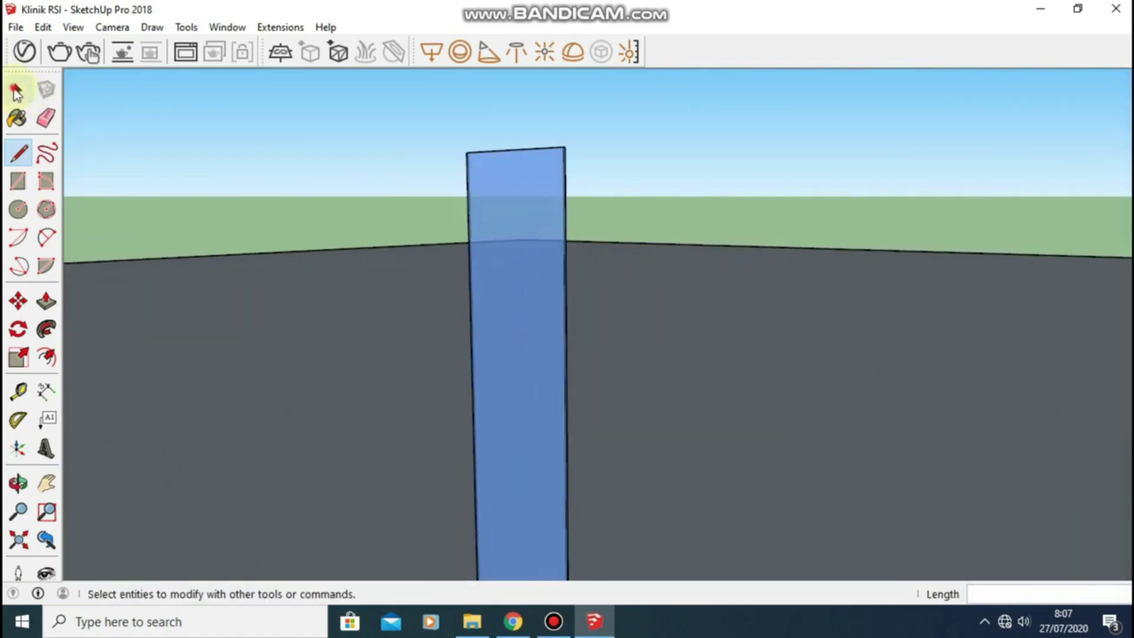
Turn the blue glass panel into a group
left_click(17, 92)
double_click(527, 220)
right_click(526, 220)
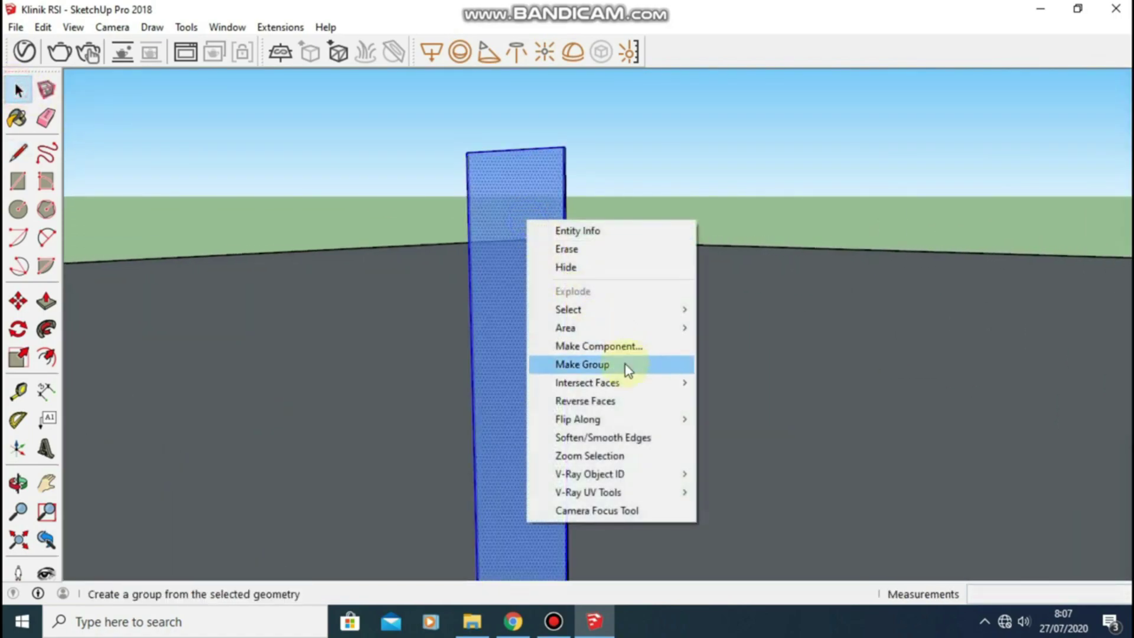
left_click(625, 364)
left_click(618, 112)
left_click(518, 189)
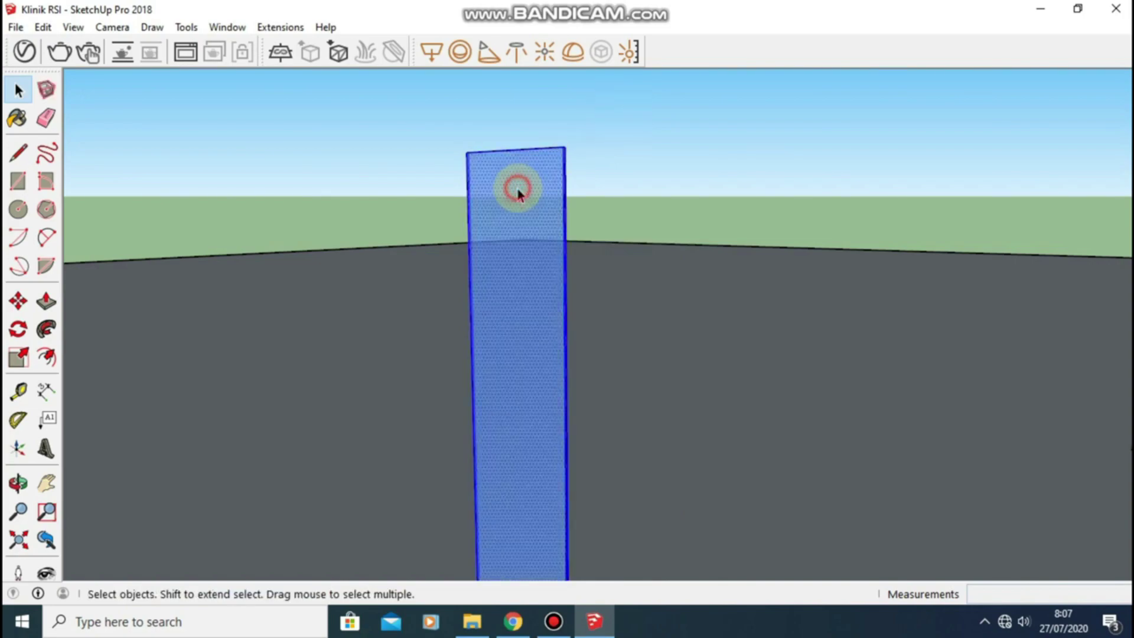
right_click(518, 192)
left_click(603, 331)
left_click(508, 202)
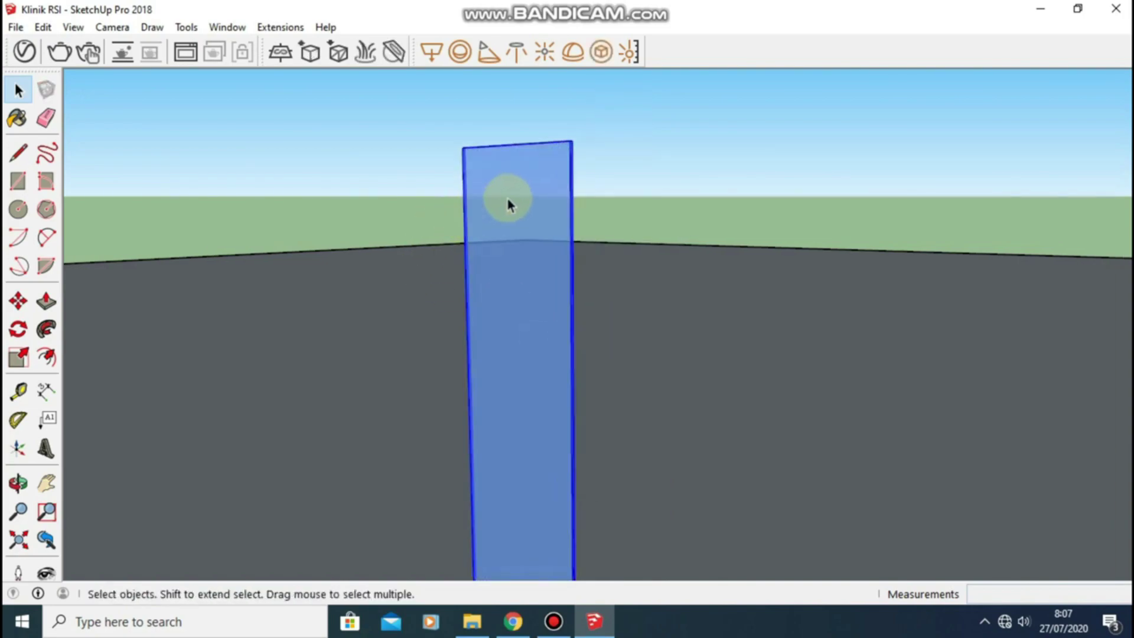
scroll(508, 198, "up", 2)
middle_click_drag(509, 196, 451, 193)
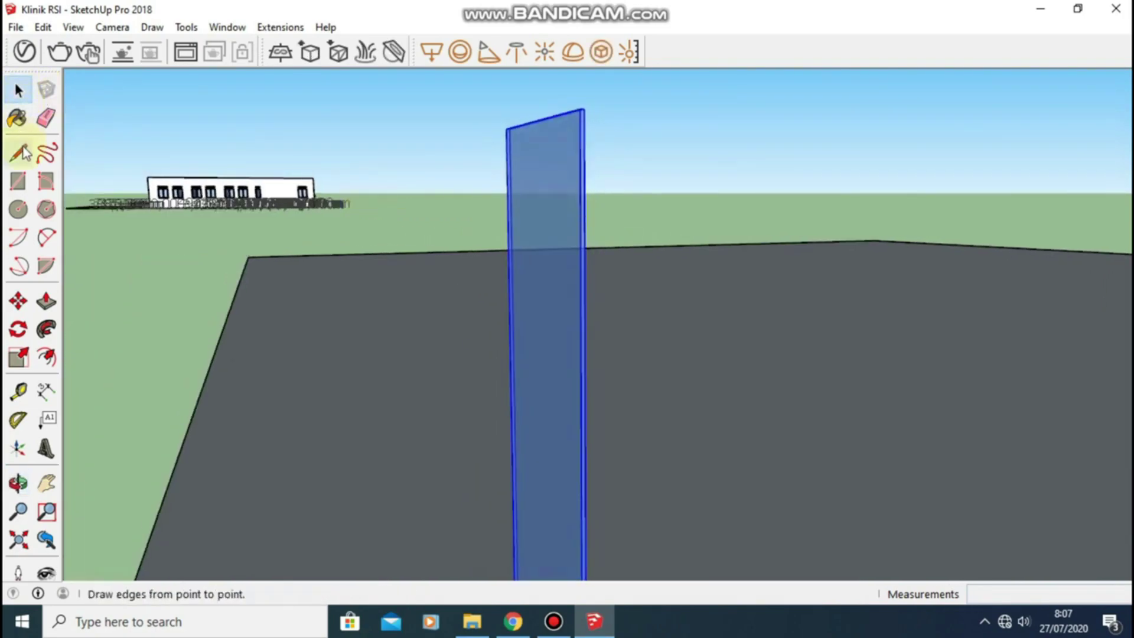
Open the glass panel group for editing
left_click(17, 181)
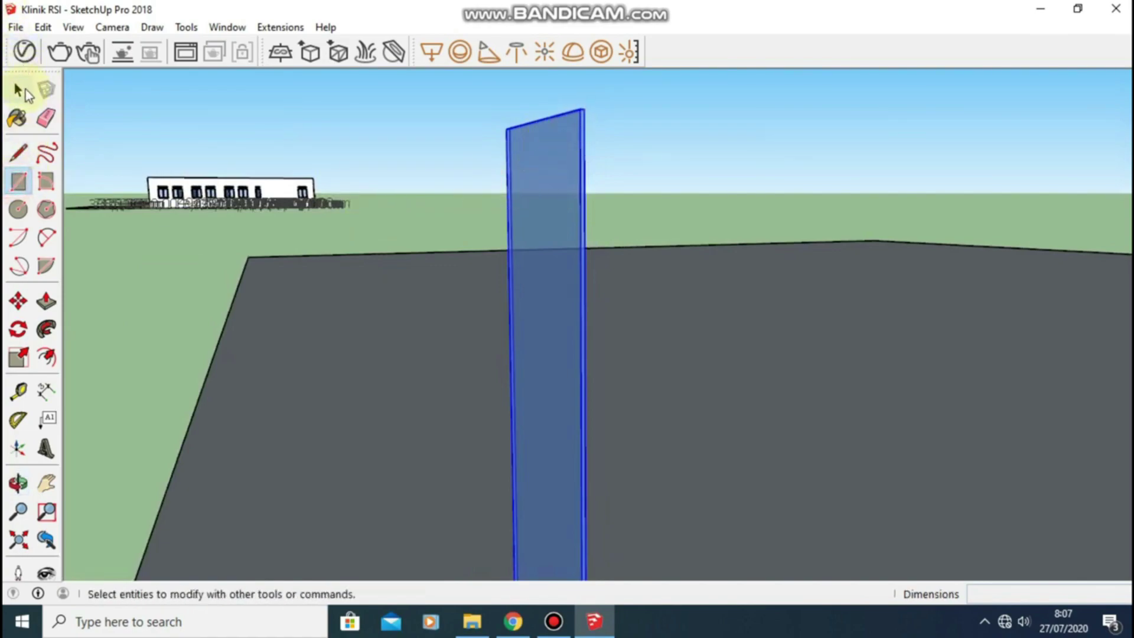
left_click(18, 91)
double_click(545, 169)
left_click(740, 157)
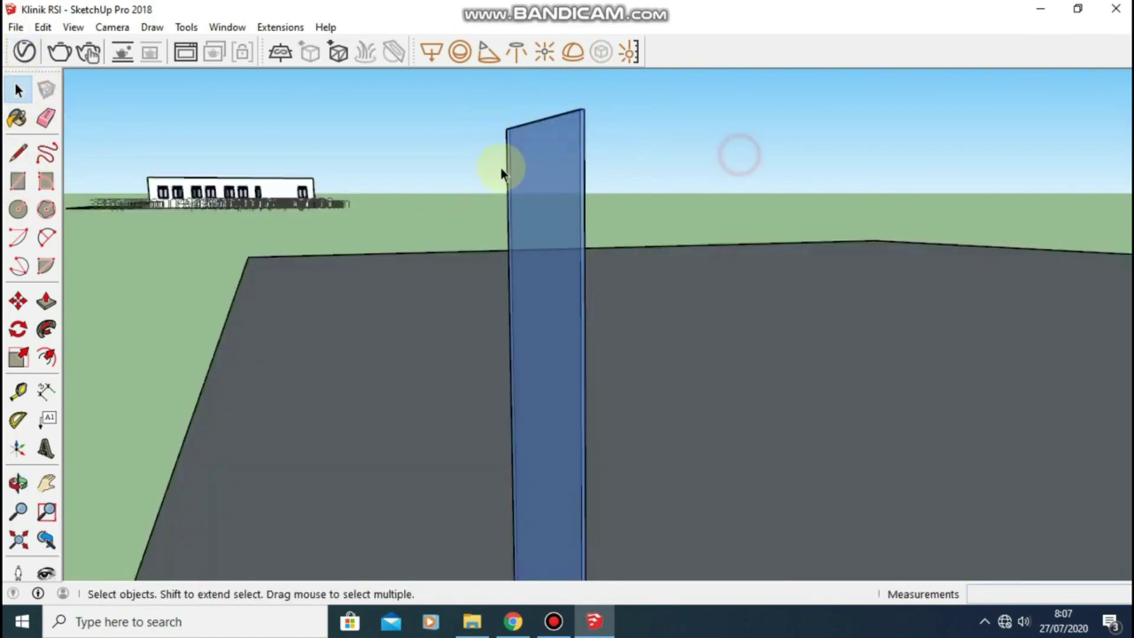
double_click(574, 179)
left_click(685, 156)
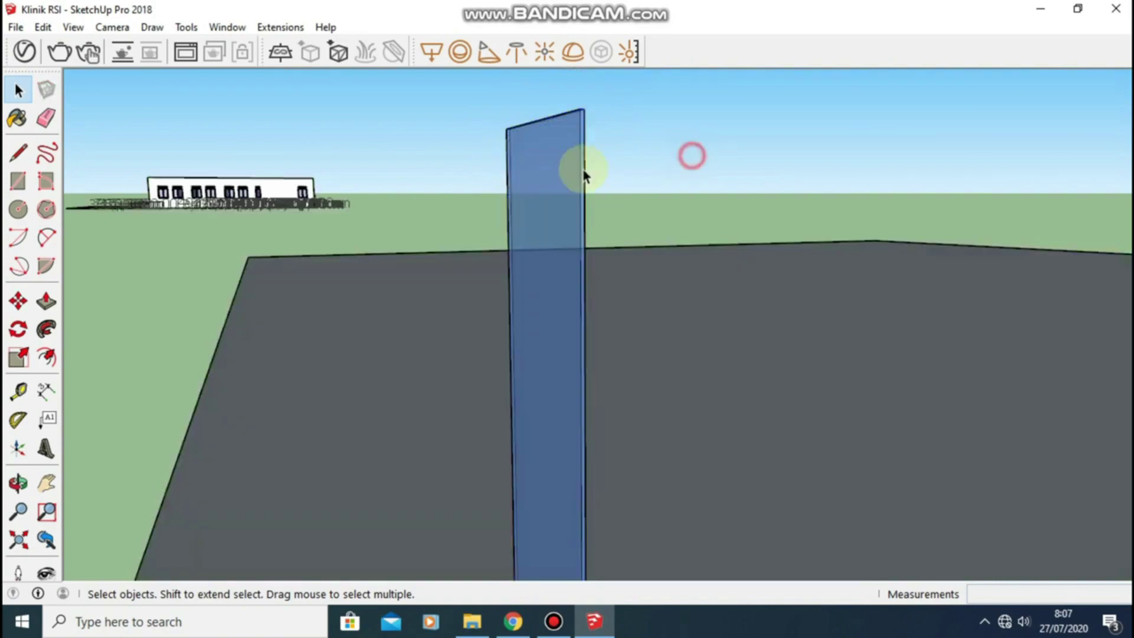
left_click(558, 177)
Draw a 42,355 by 0,8 cm rectangle from the panel's top corner
left_click(19, 181)
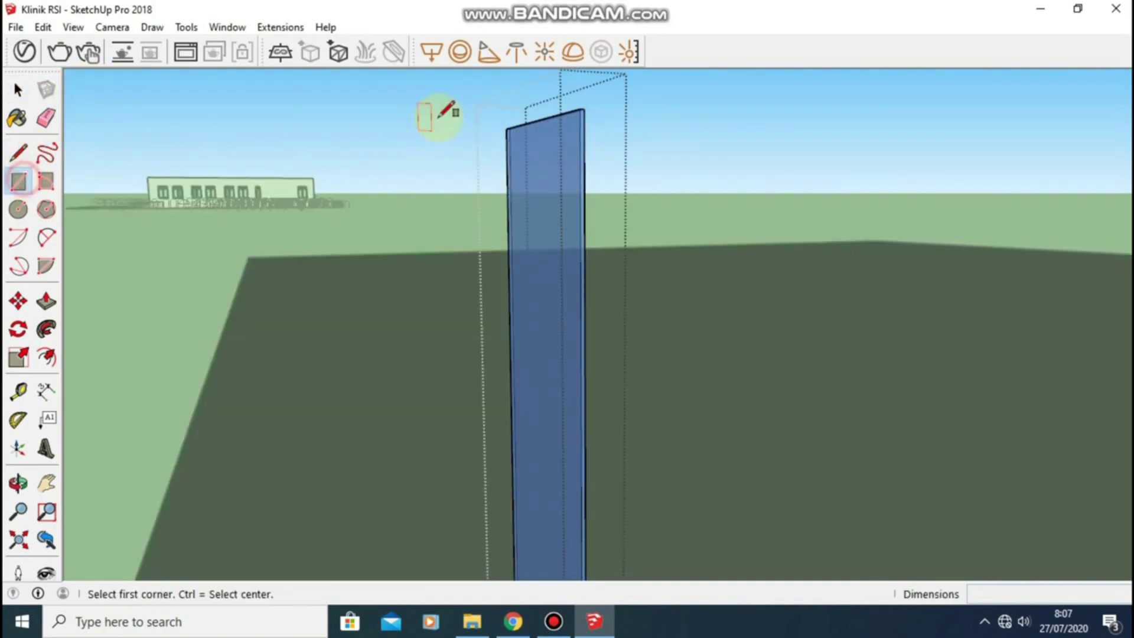
left_click(580, 109)
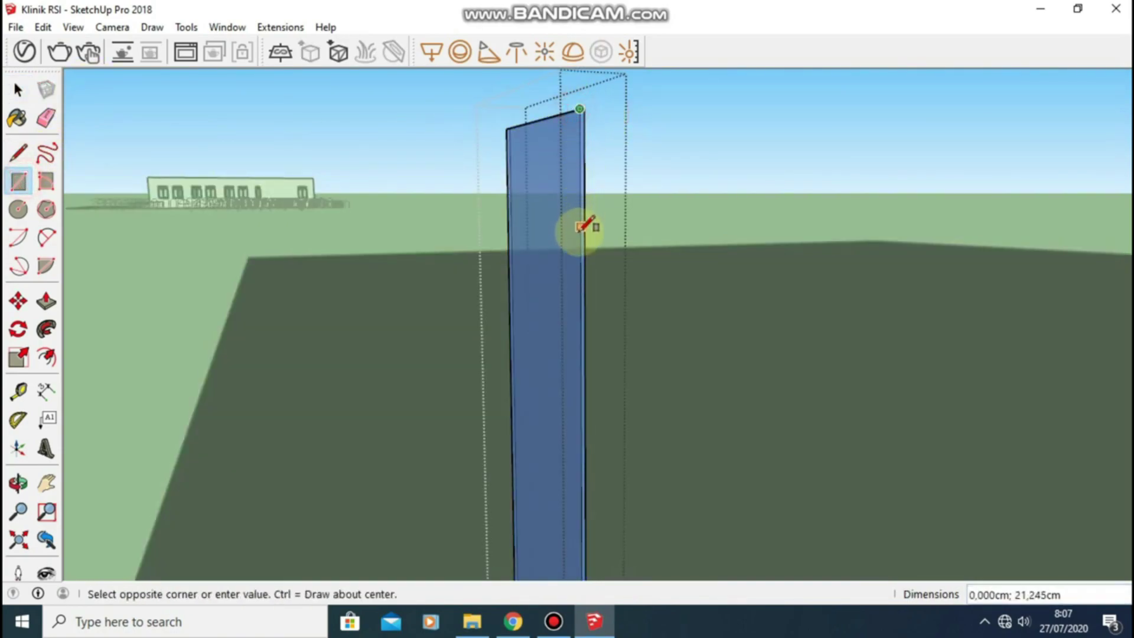
scroll(584, 234, "up", 1)
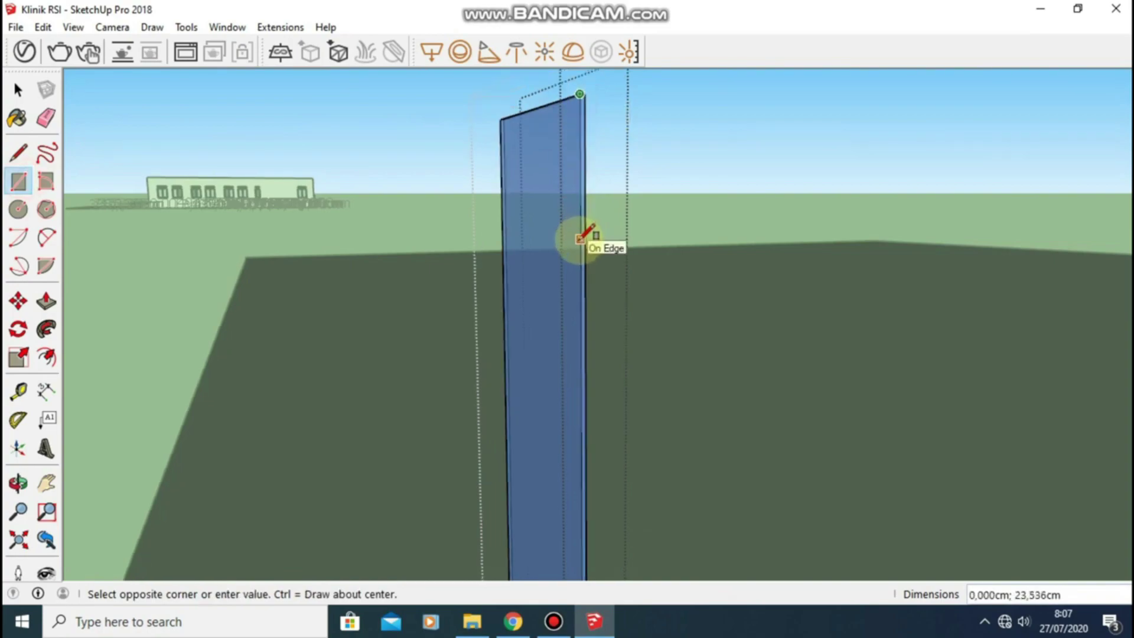
scroll(585, 233, "up", 2)
scroll(585, 236, "up", 1)
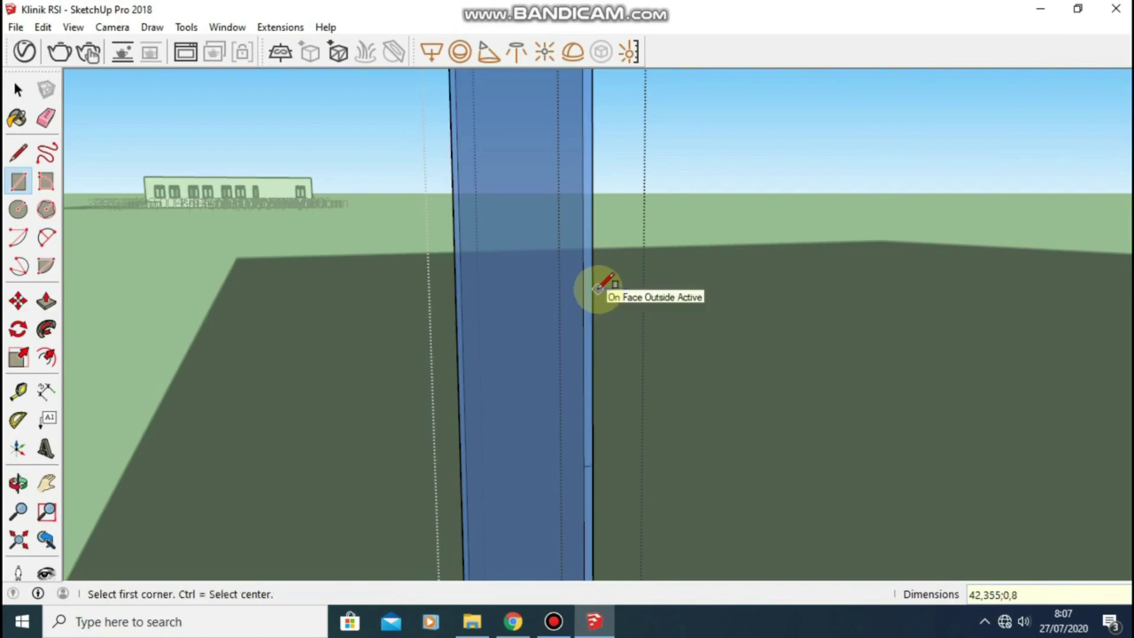
scroll(598, 288, "down", 3)
scroll(580, 271, "down", 2)
mouse_move(579, 271)
middle_mouse_down()
mouse_move(980, 275)
mouse_move(898, 271)
mouse_move(709, 299)
middle_mouse_up()
Draw a line from the door frame's top corner to the outer frame edge
scroll(644, 248, "up", 2)
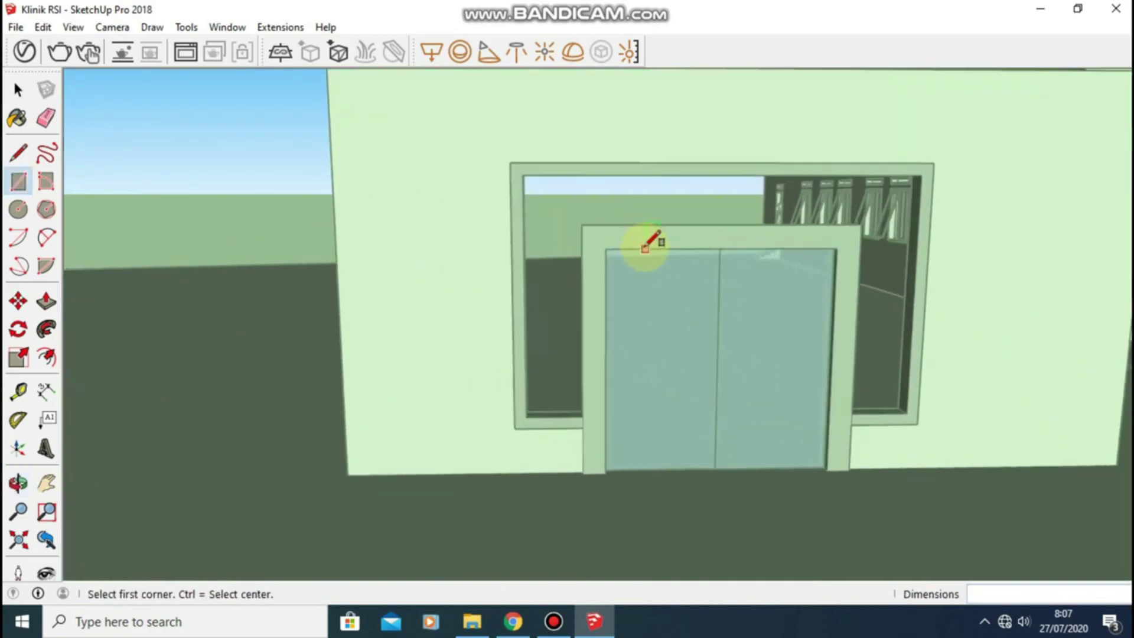
scroll(645, 248, "up", 2)
scroll(615, 220, "up", 2)
middle_click_drag(554, 213, 560, 254)
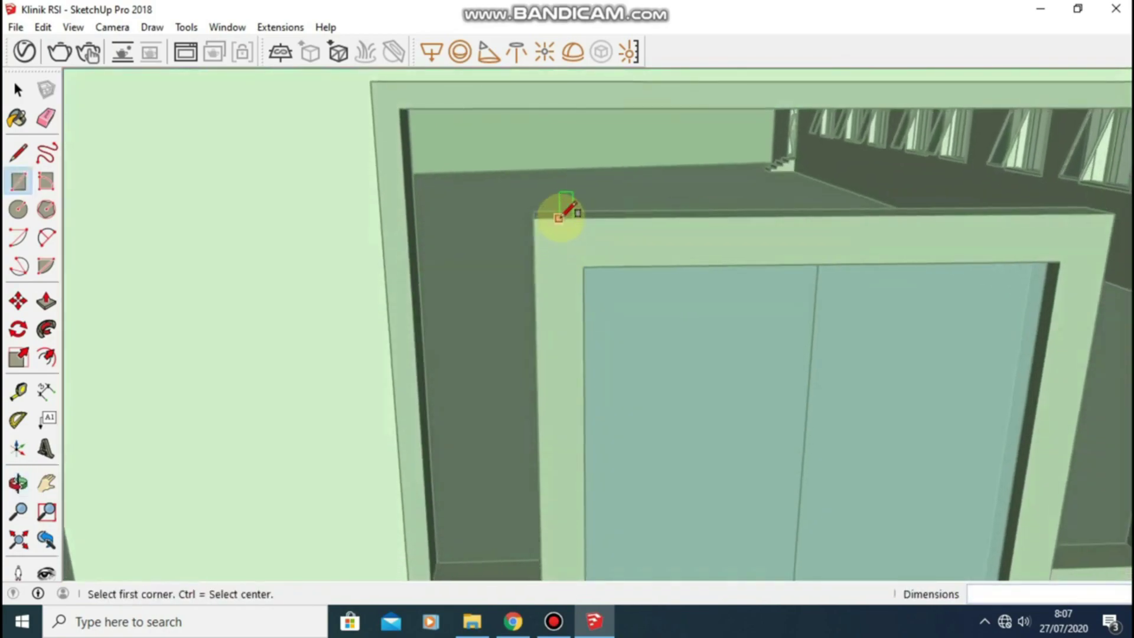
key("l")
scroll(533, 210, "up", 2)
left_click(533, 210)
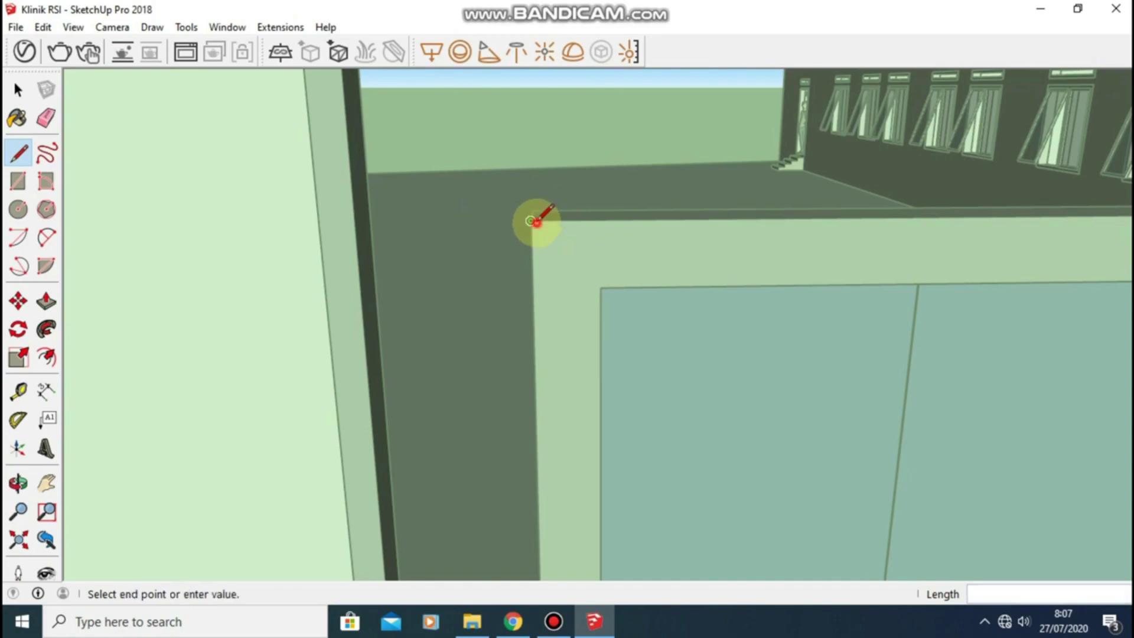
mouse_move(536, 221)
middle_mouse_down()
mouse_move(790, 228)
mouse_move(309, 197)
mouse_move(878, 187)
middle_mouse_up()
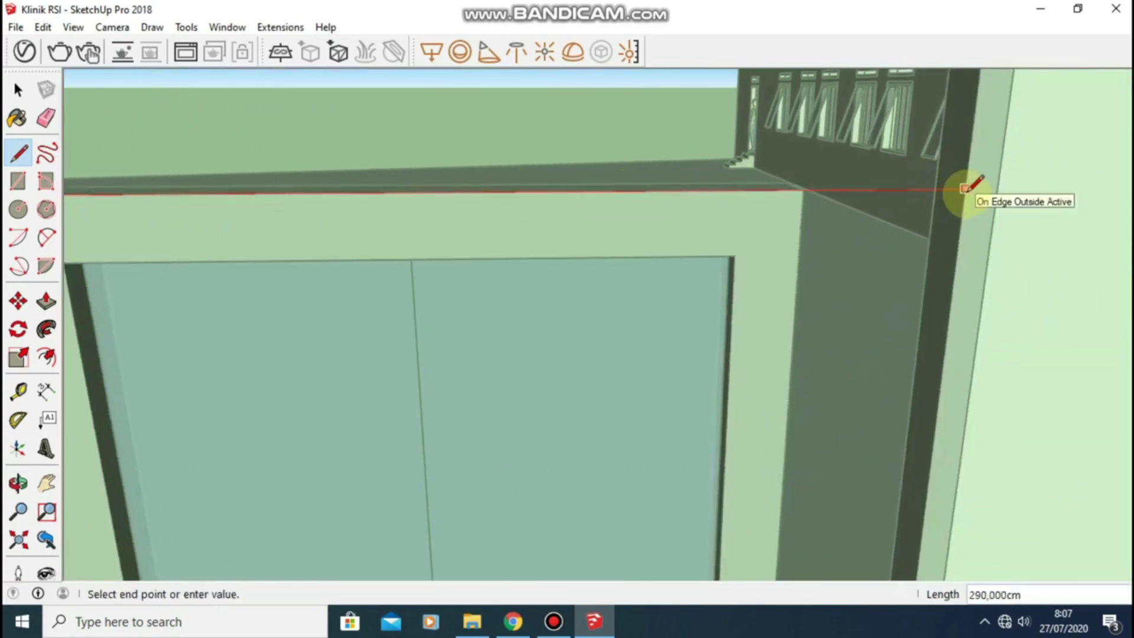
left_click(965, 188)
scroll(869, 203, "down", 5)
scroll(519, 296, "down", 3)
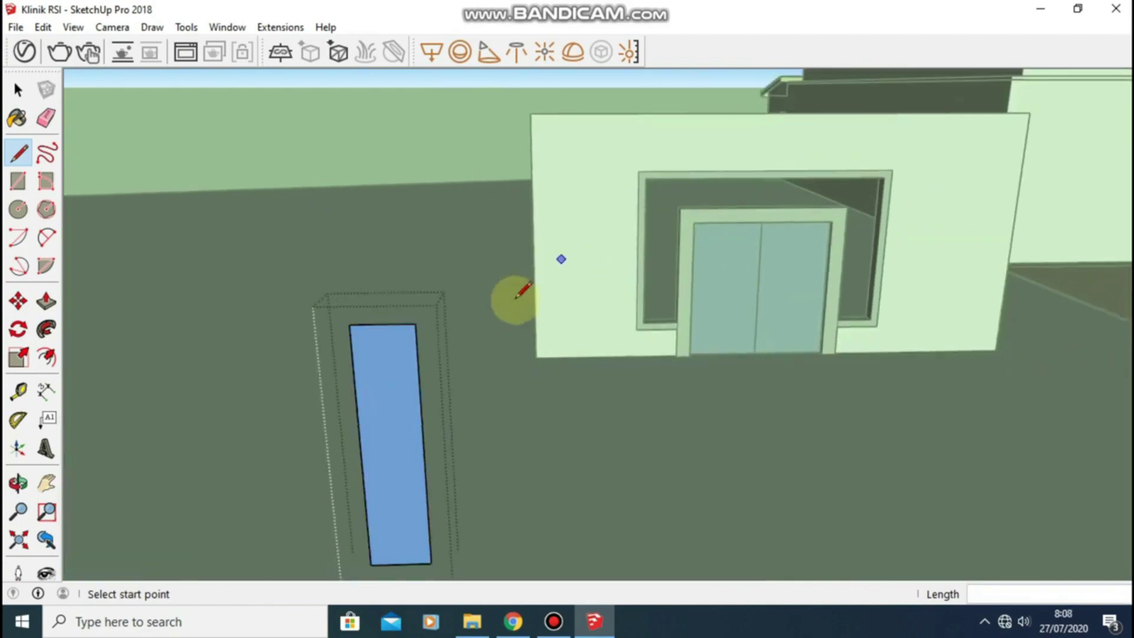
mouse_move(519, 296)
middle_mouse_down()
mouse_move(381, 363)
mouse_move(286, 355)
middle_mouse_up()
Push/Pull the end of the frame's arm out 290 cm
key("p")
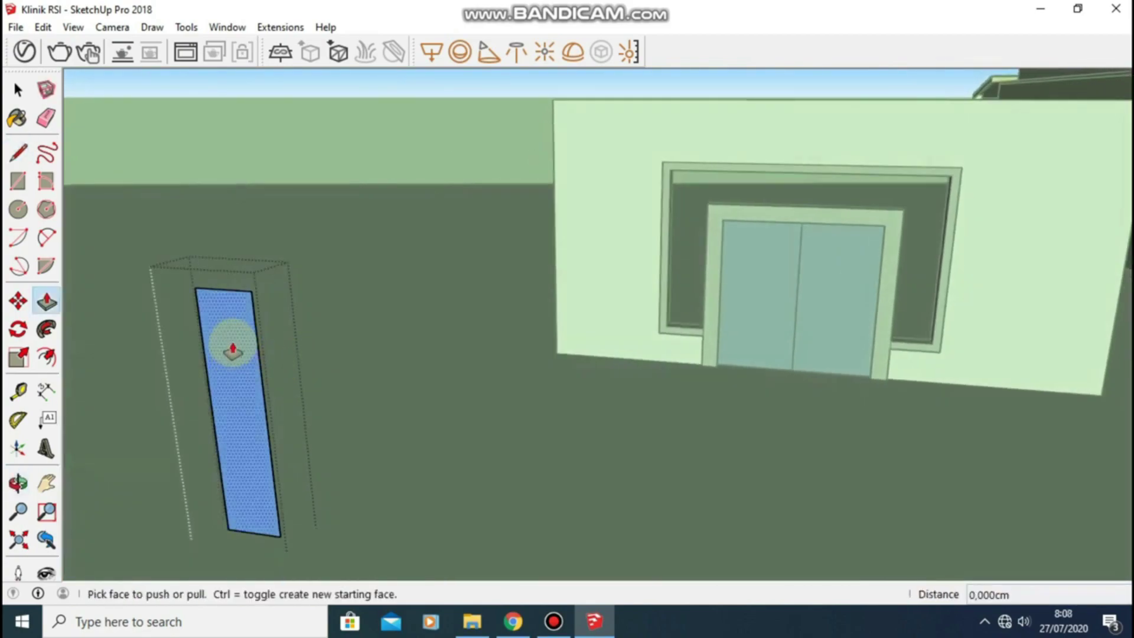
scroll(257, 329, "up", 2)
scroll(257, 329, "up", 2)
scroll(261, 322, "up", 1)
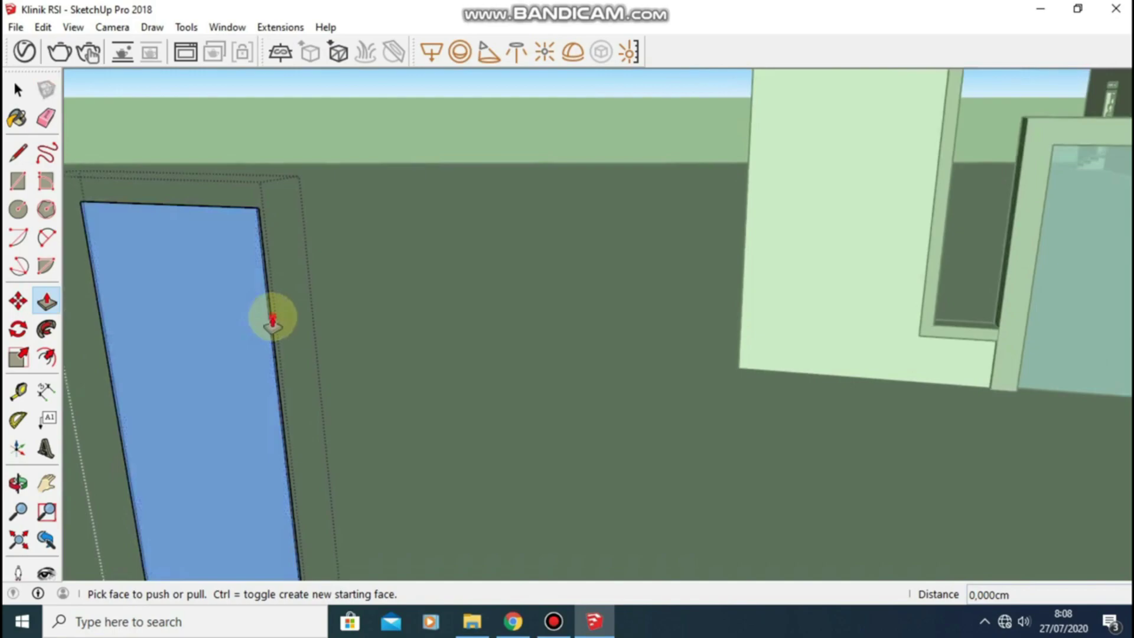
scroll(278, 304, "up", 2)
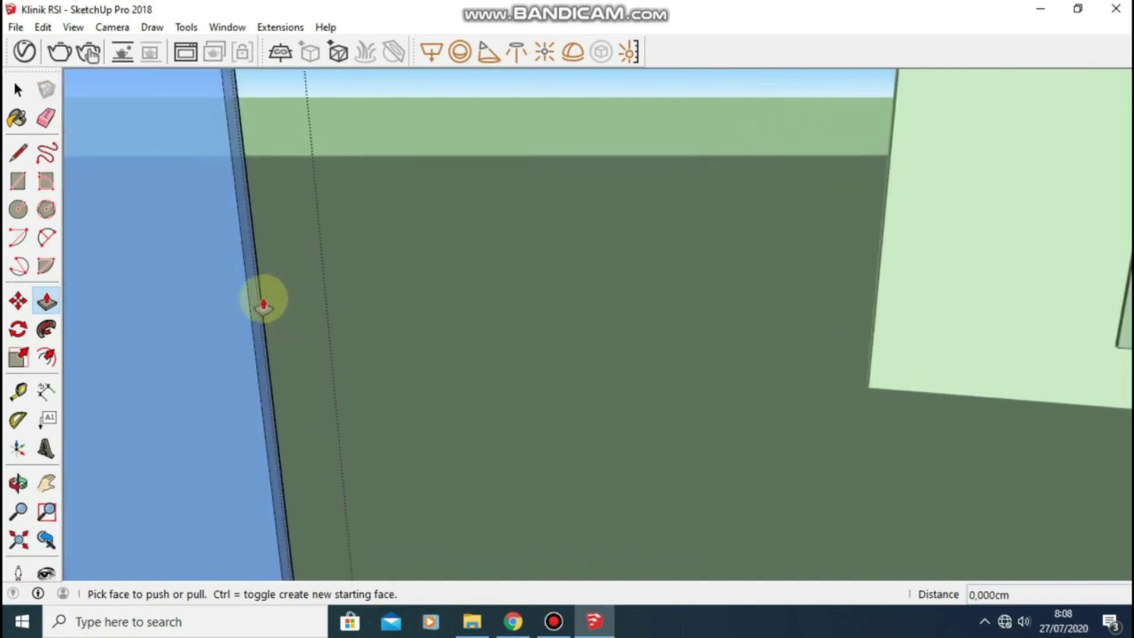
left_click(264, 304)
scroll(458, 325, "down", 5)
type("2")
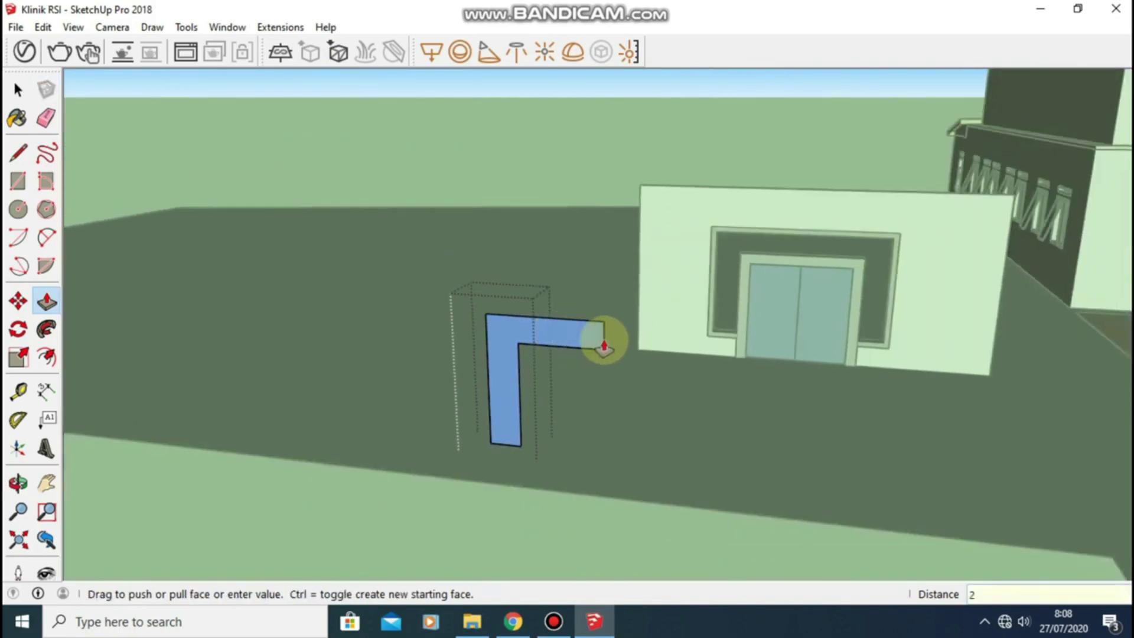
type("90")
key("Return")
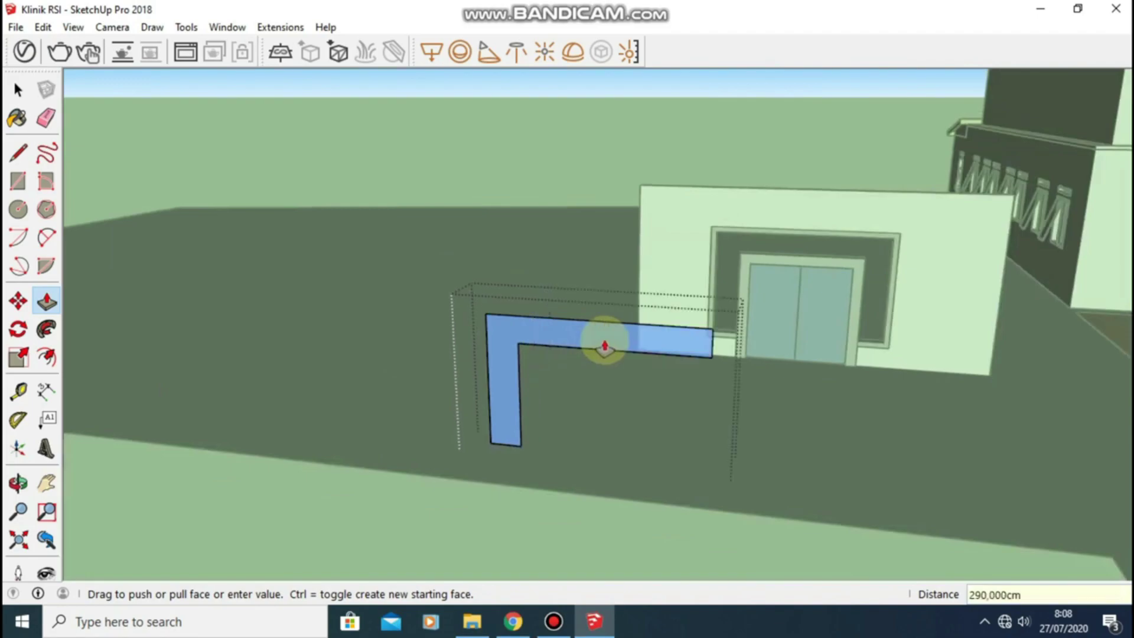
Draw a 50 by 0,8 cm rectangle at the extended beam's far end
scroll(549, 348, "up", 1)
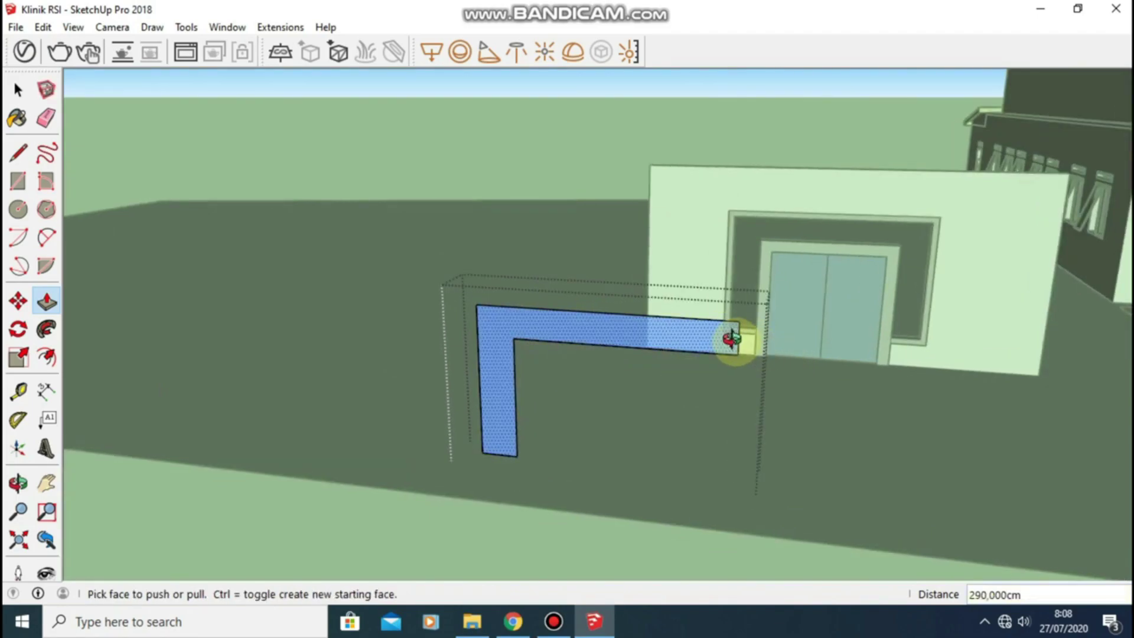
middle_click_drag(731, 338, 752, 117)
scroll(734, 263, "up", 2)
scroll(726, 271, "up", 2)
scroll(721, 294, "up", 1)
scroll(711, 336, "up", 2)
mouse_move(711, 337)
middle_mouse_down()
mouse_move(713, 303)
mouse_move(711, 313)
middle_mouse_up()
left_click(12, 187)
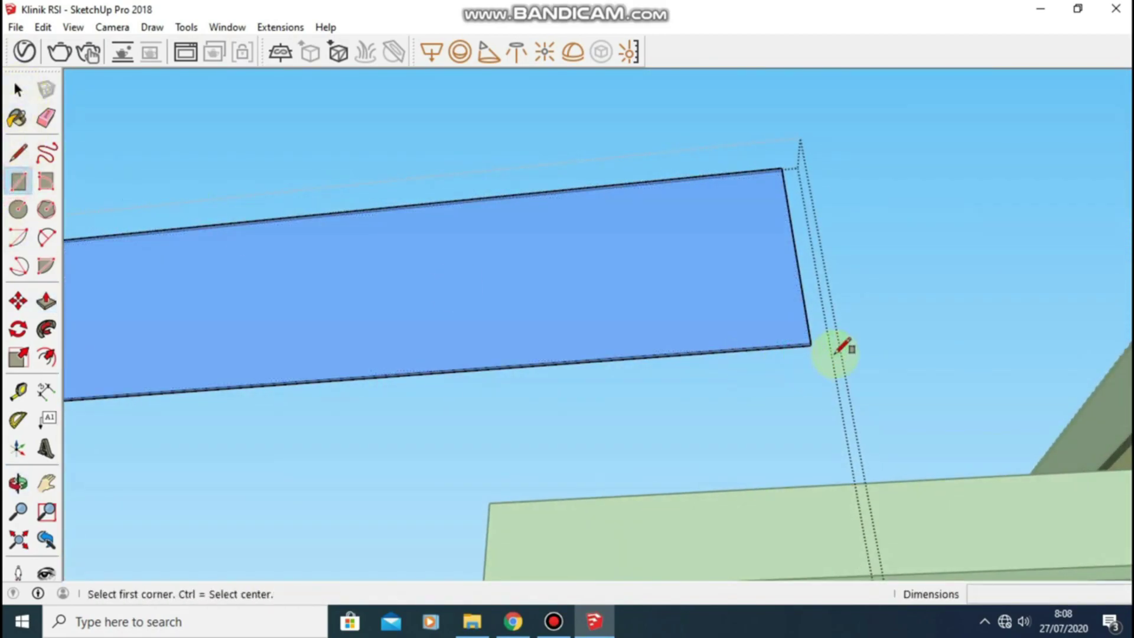
scroll(810, 344, "up", 2)
left_click(811, 343)
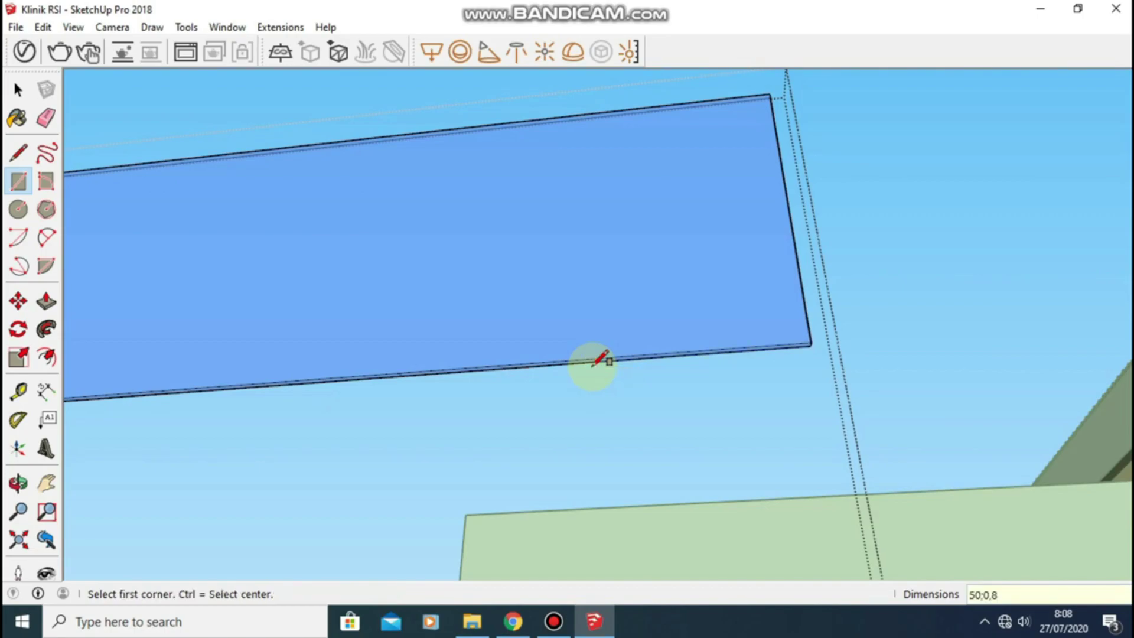
Pull the new rectangle down 167,645 cm to form the second leg
key("p")
left_click_drag(540, 370, 551, 447)
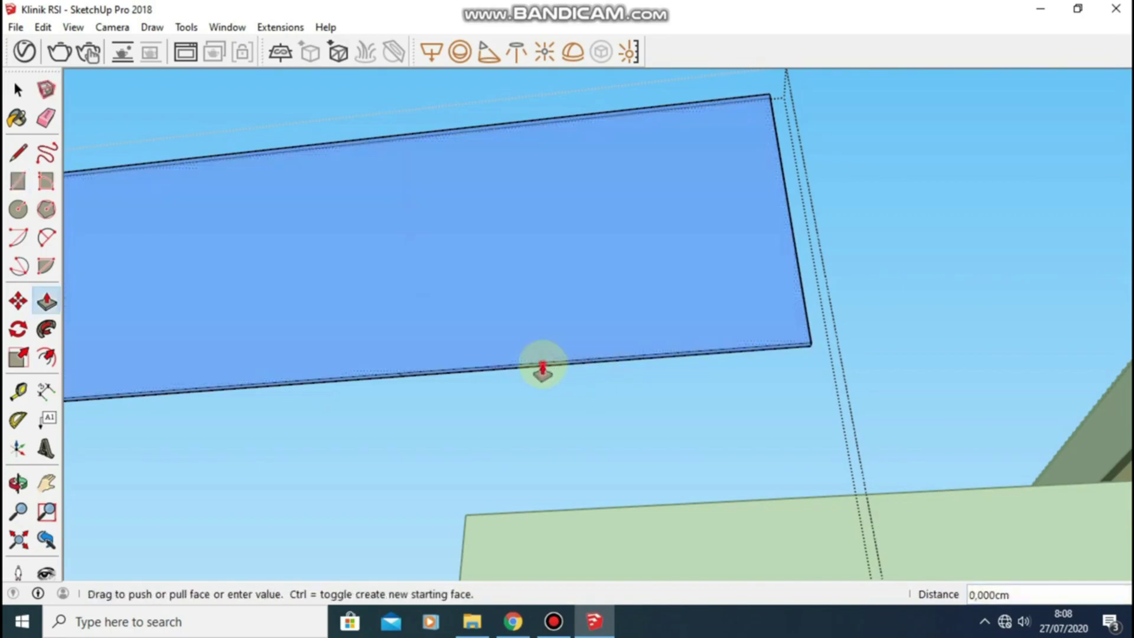
mouse_move(550, 448)
middle_mouse_down()
mouse_move(532, 337)
mouse_move(520, 338)
mouse_move(519, 356)
mouse_move(312, 479)
middle_mouse_up()
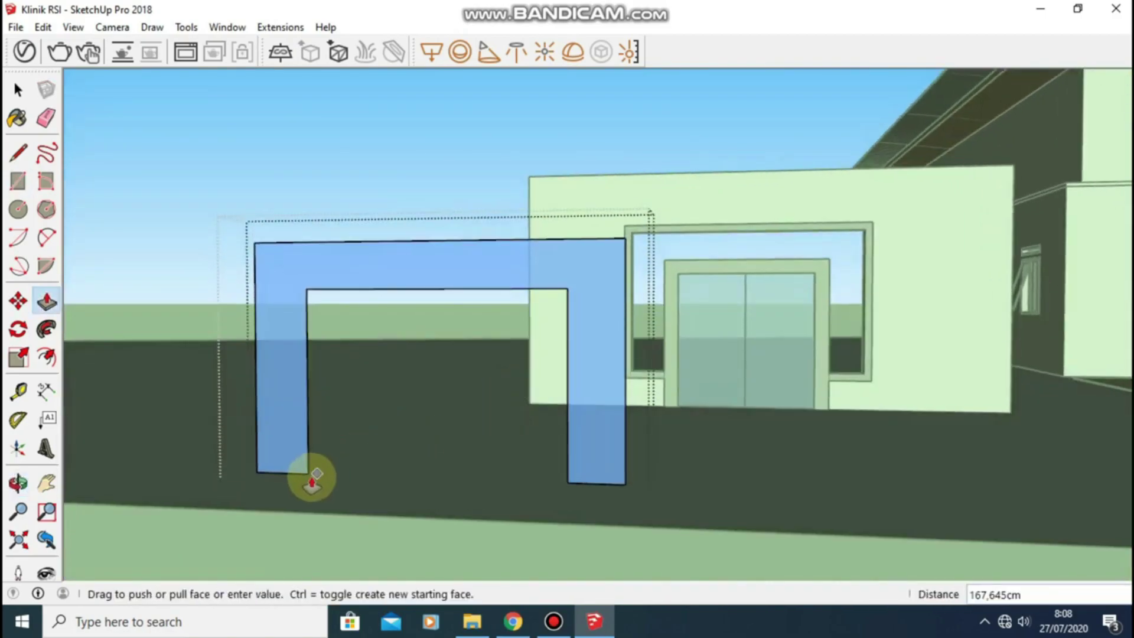
left_click(309, 473)
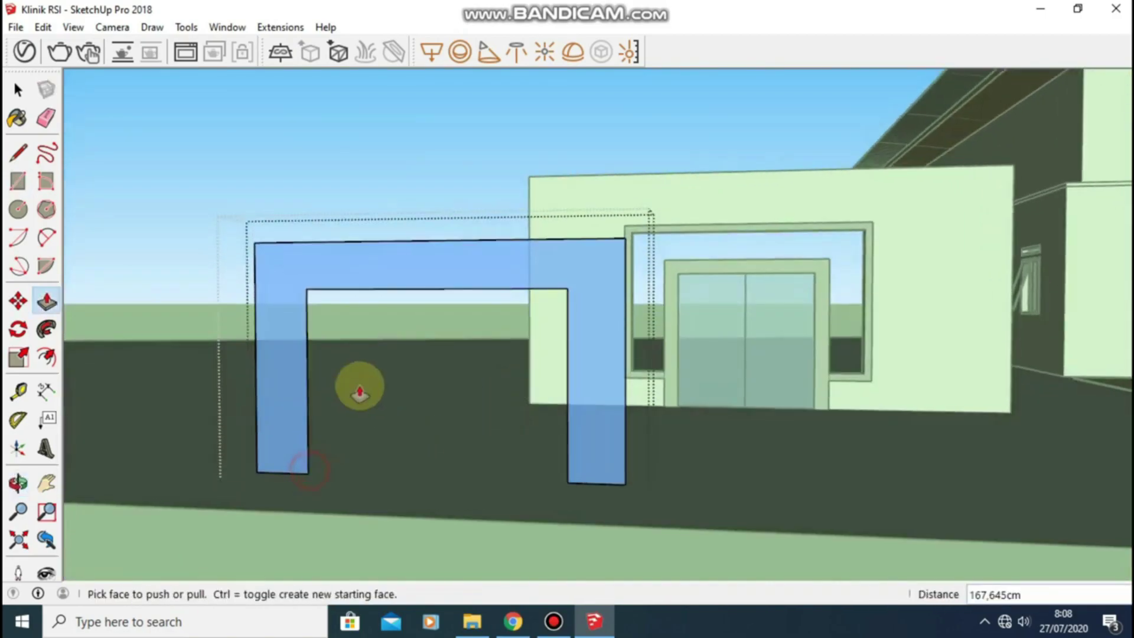
left_click(18, 90)
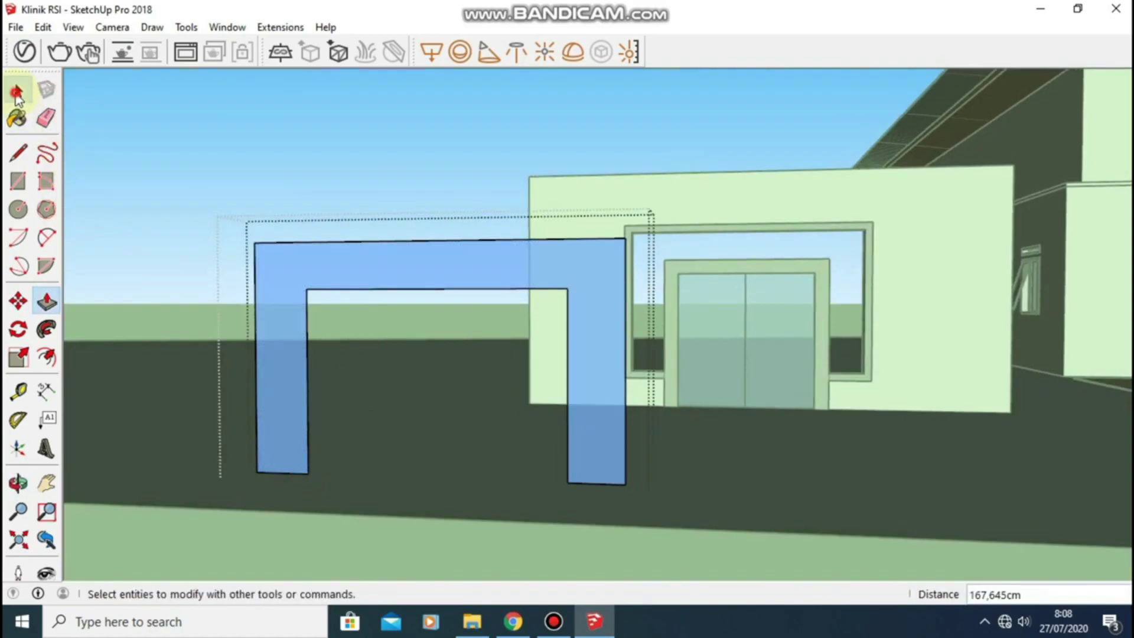
Select the entire U-shaped frame so it can be moved as one piece
left_click(367, 152)
double_click(395, 275)
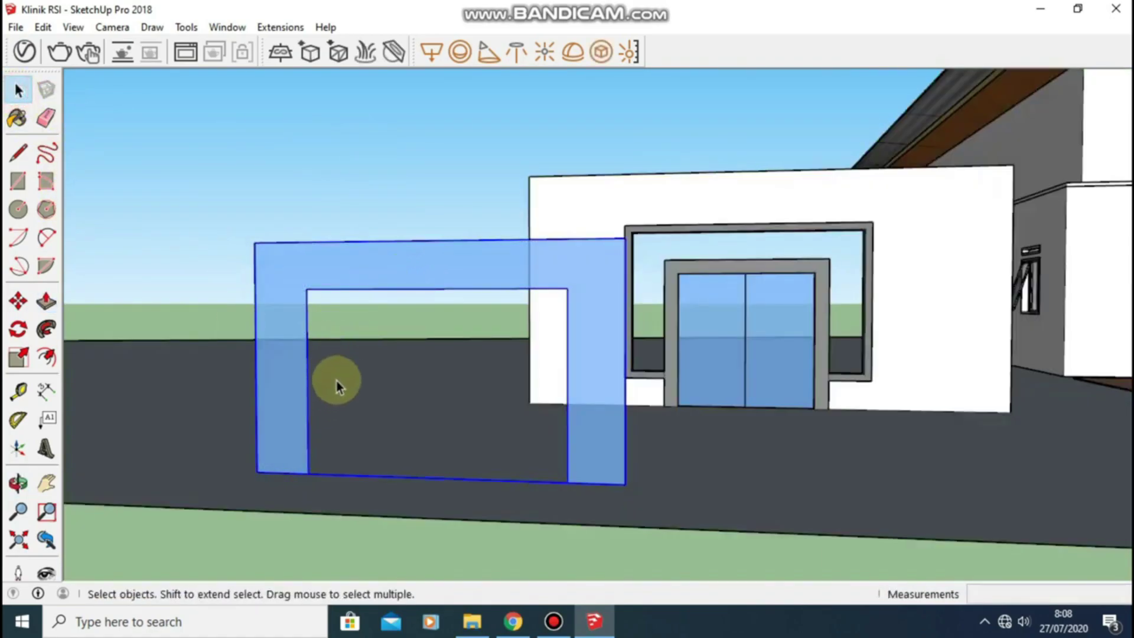
key("m")
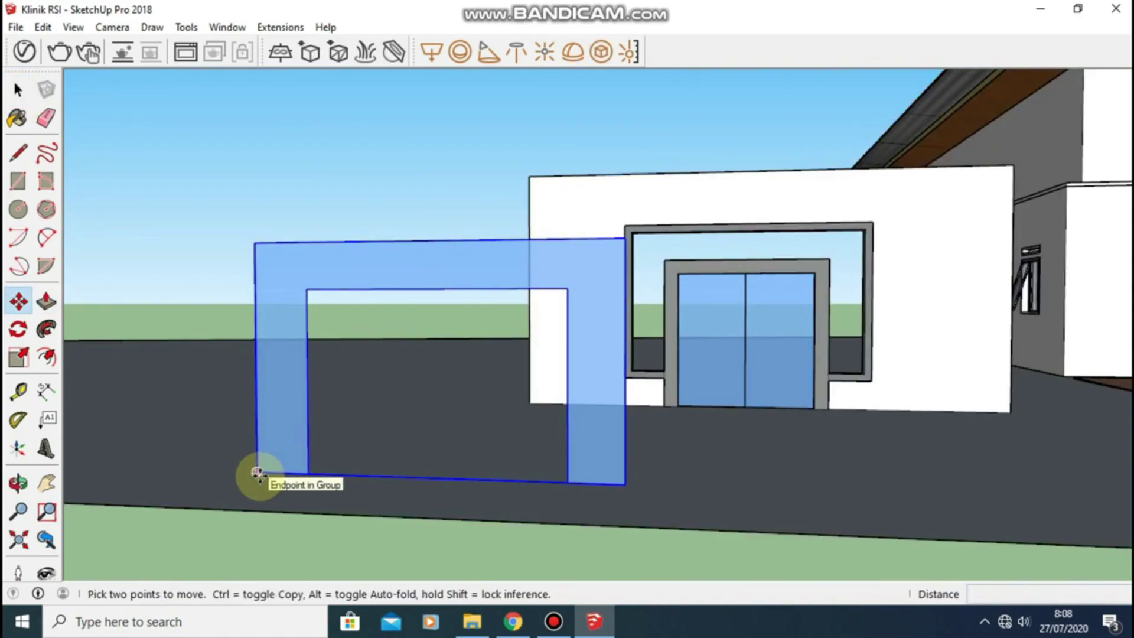
mouse_move(271, 256)
middle_mouse_down()
mouse_move(305, 373)
mouse_move(505, 415)
mouse_move(393, 426)
mouse_move(458, 413)
mouse_move(405, 396)
middle_mouse_up()
scroll(306, 373, "up", 2)
scroll(299, 361, "up", 2)
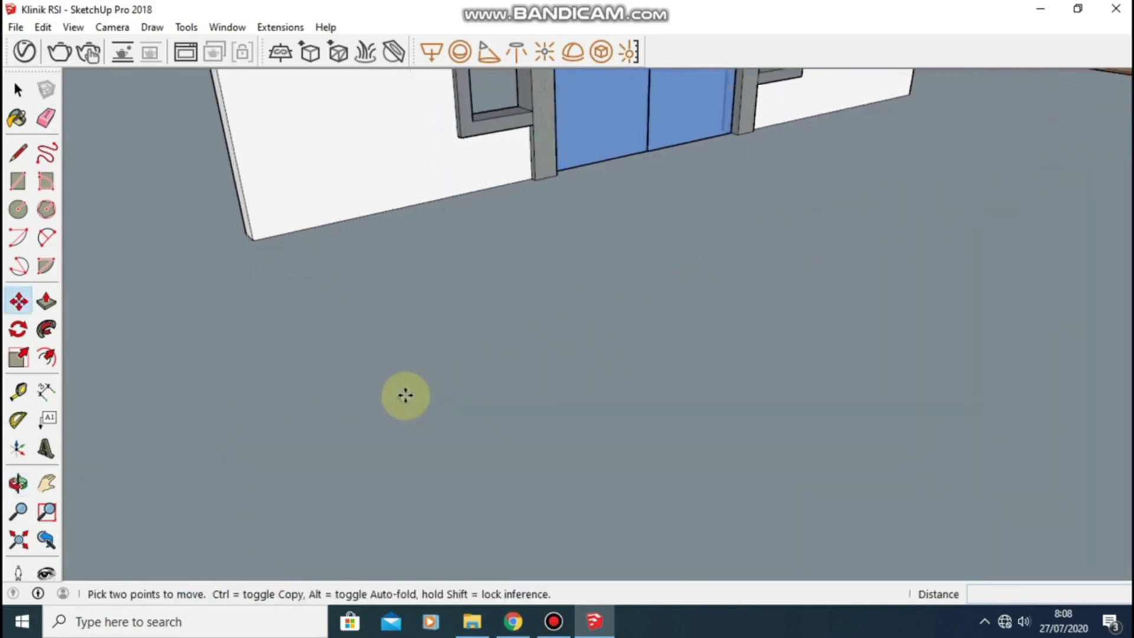
scroll(405, 395, "down", 1)
scroll(454, 402, "down", 2)
scroll(580, 426, "down", 1)
scroll(636, 441, "down", 1)
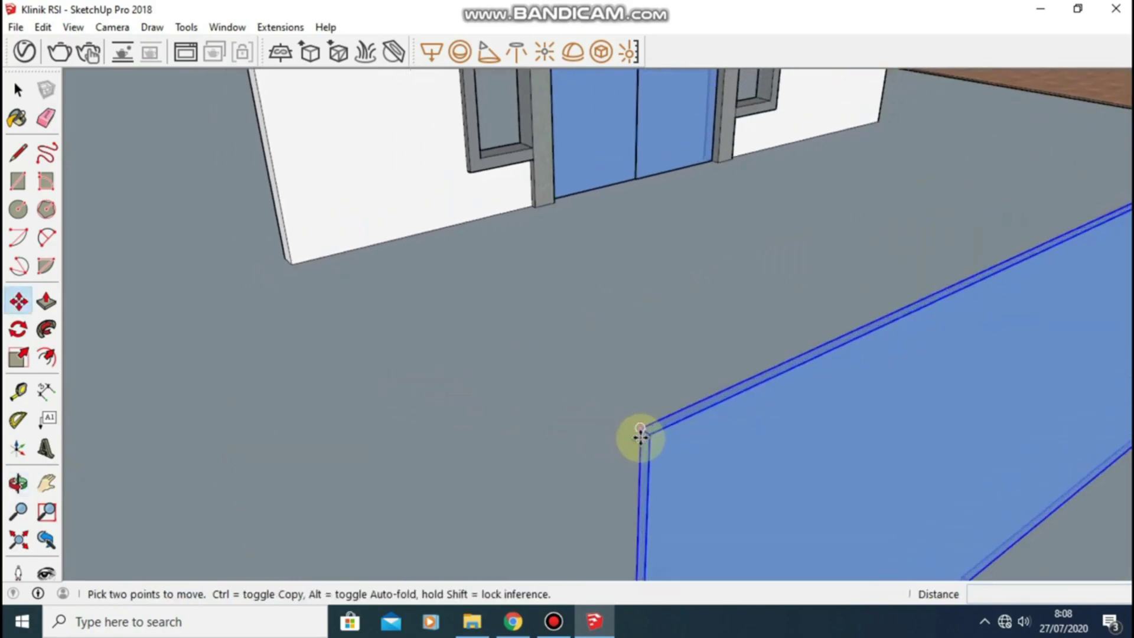
scroll(640, 436, "up", 1)
scroll(647, 430, "up", 1)
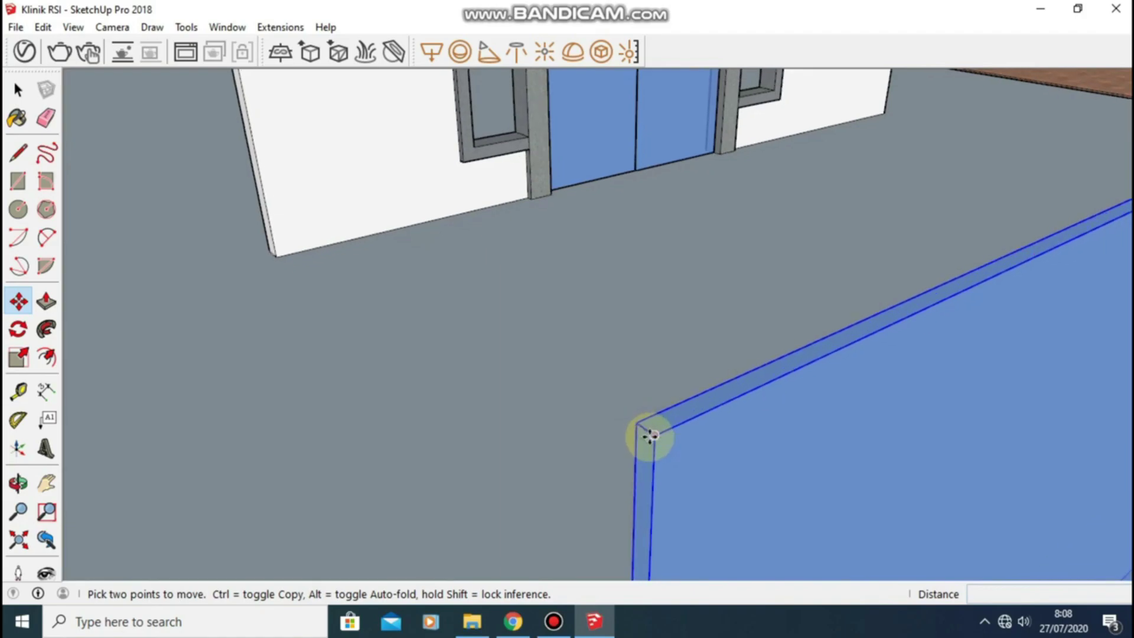
Move the frame by its bottom corner onto the wall opening's corner around the doorway
left_click(648, 434)
scroll(559, 283, "down", 1)
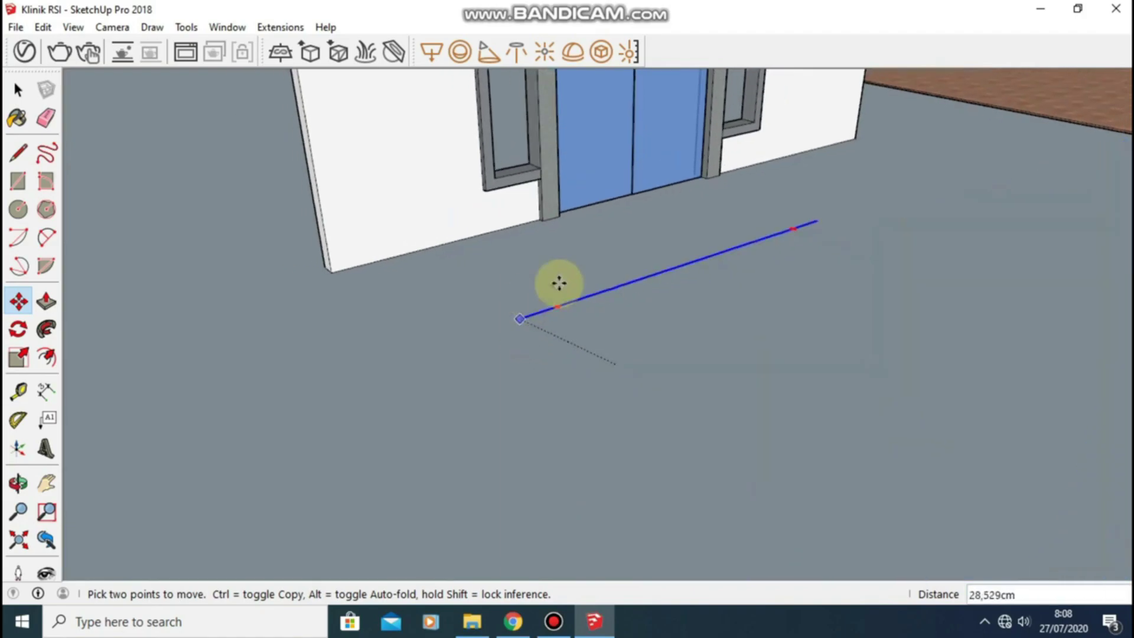
middle_click_drag(558, 283, 594, 349)
scroll(468, 73, "up", 2)
scroll(499, 132, "up", 1)
scroll(475, 133, "up", 2)
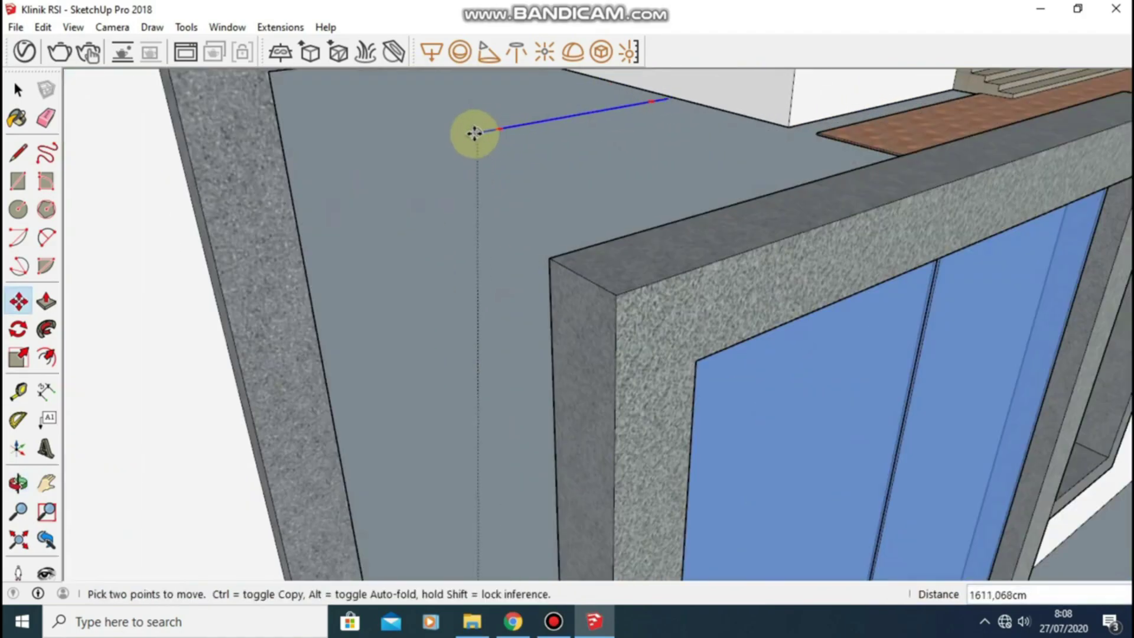
scroll(474, 133, "down", 3)
middle_click_drag(474, 134, 375, 152)
scroll(380, 203, "down", 2)
mouse_move(380, 202)
middle_mouse_down()
mouse_move(440, 179)
mouse_move(190, 96)
mouse_move(299, 178)
middle_mouse_up()
scroll(285, 110, "up", 3)
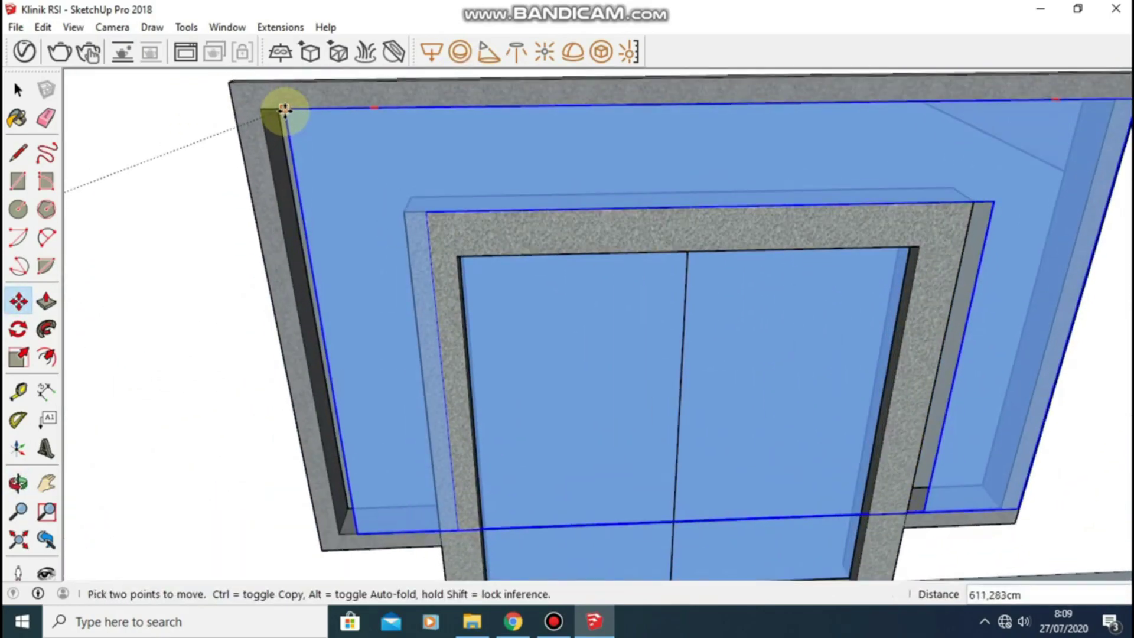
scroll(285, 109, "up", 1)
scroll(271, 114, "up", 1)
scroll(271, 114, "up", 1)
scroll(177, 106, "up", 1)
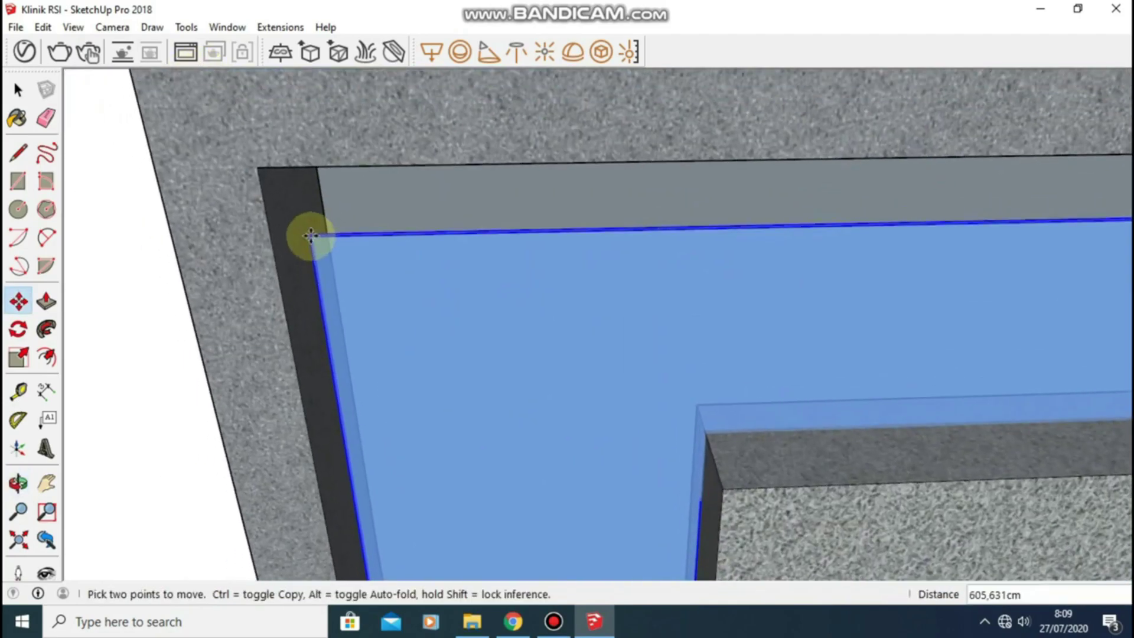
mouse_move(310, 235)
middle_mouse_down()
mouse_move(235, 114)
mouse_move(324, 132)
middle_mouse_up()
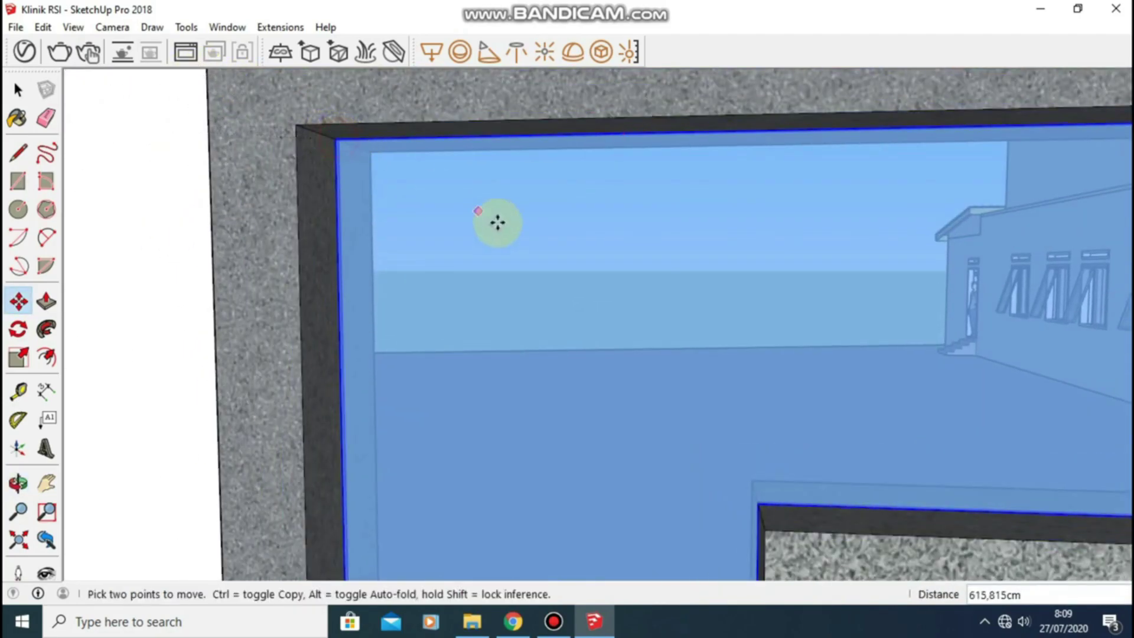
scroll(498, 223, "down", 2)
scroll(509, 240, "down", 2)
middle_click_drag(567, 278, 543, 259, "shift")
scroll(655, 284, "down", 1)
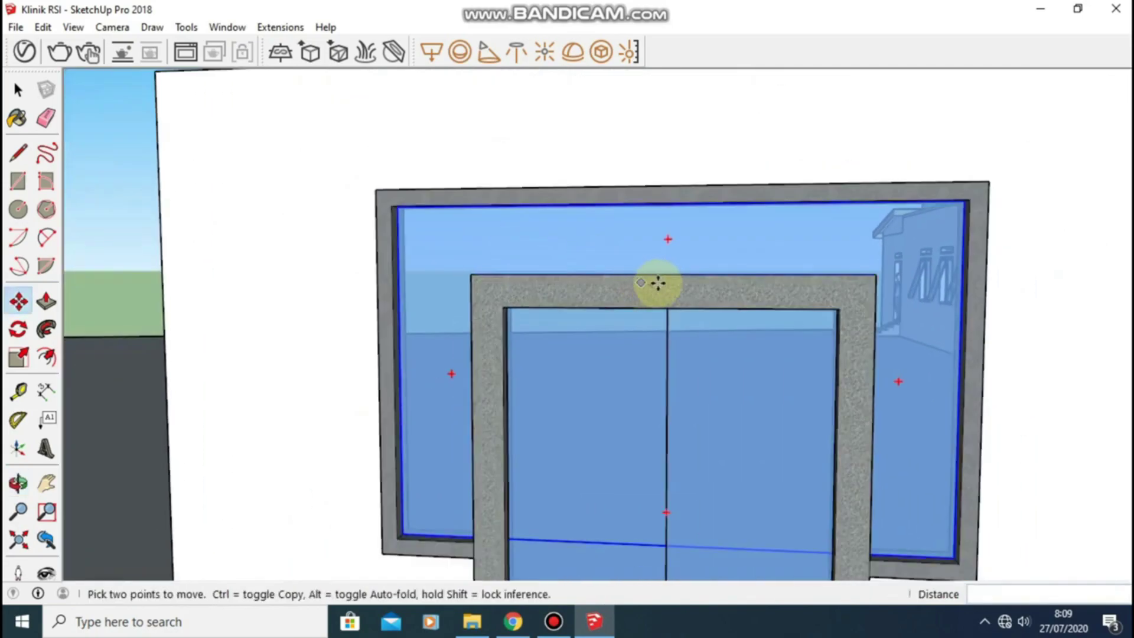
scroll(713, 329, "down", 1)
scroll(673, 319, "down", 2)
Orbit and zoom in on the existing door handle at the clinic entrance
left_click(17, 90)
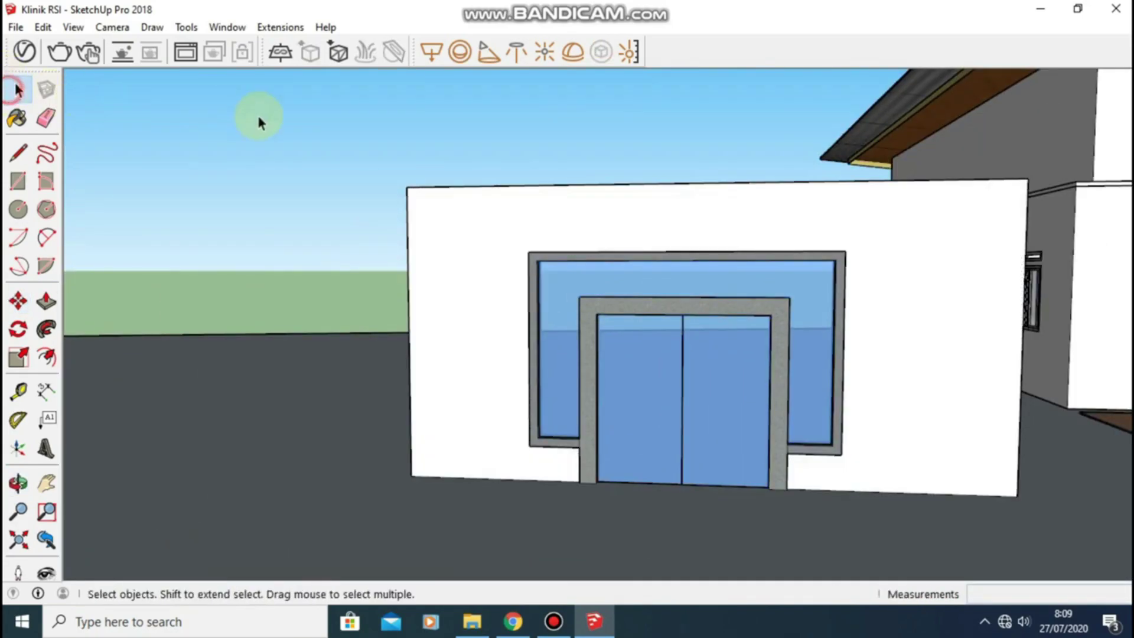
mouse_move(753, 283)
middle_mouse_down()
mouse_move(618, 284)
mouse_move(770, 322)
middle_mouse_up()
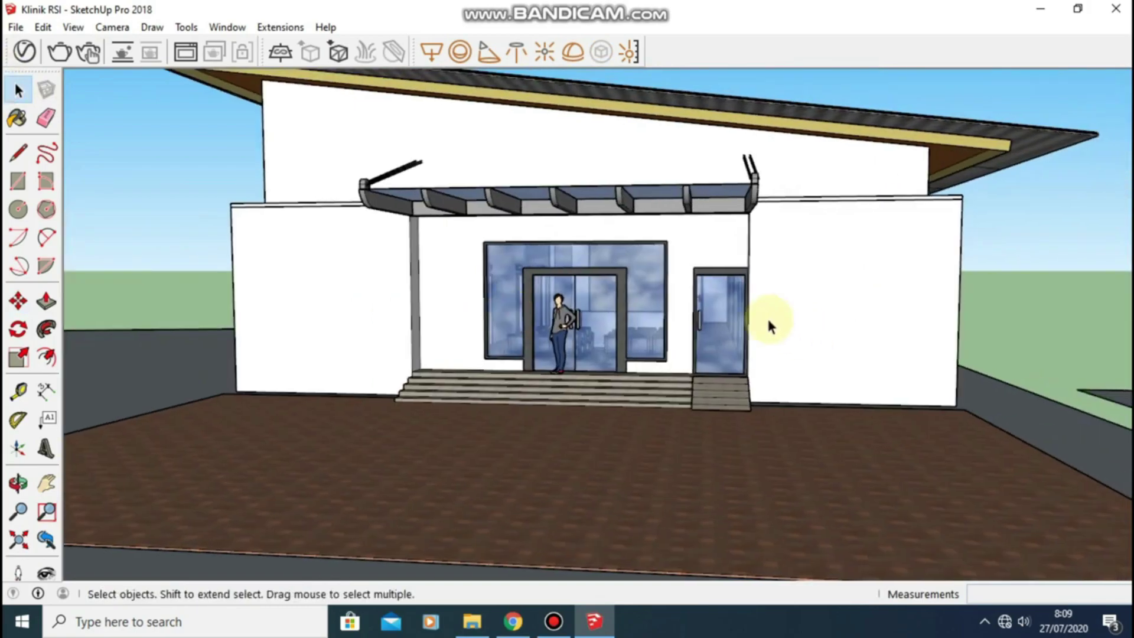
scroll(682, 267, "up", 3)
scroll(683, 271, "down", 2)
scroll(679, 277, "down", 2)
mouse_move(679, 277)
middle_mouse_down()
mouse_move(552, 286)
mouse_move(477, 273)
mouse_move(698, 319)
mouse_move(708, 355)
mouse_move(426, 314)
mouse_move(458, 294)
mouse_move(652, 292)
middle_mouse_up()
scroll(732, 357, "up", 3)
scroll(738, 353, "up", 3)
scroll(738, 353, "down", 2)
scroll(652, 293, "up", 2)
scroll(652, 293, "up", 1)
scroll(696, 292, "up", 2)
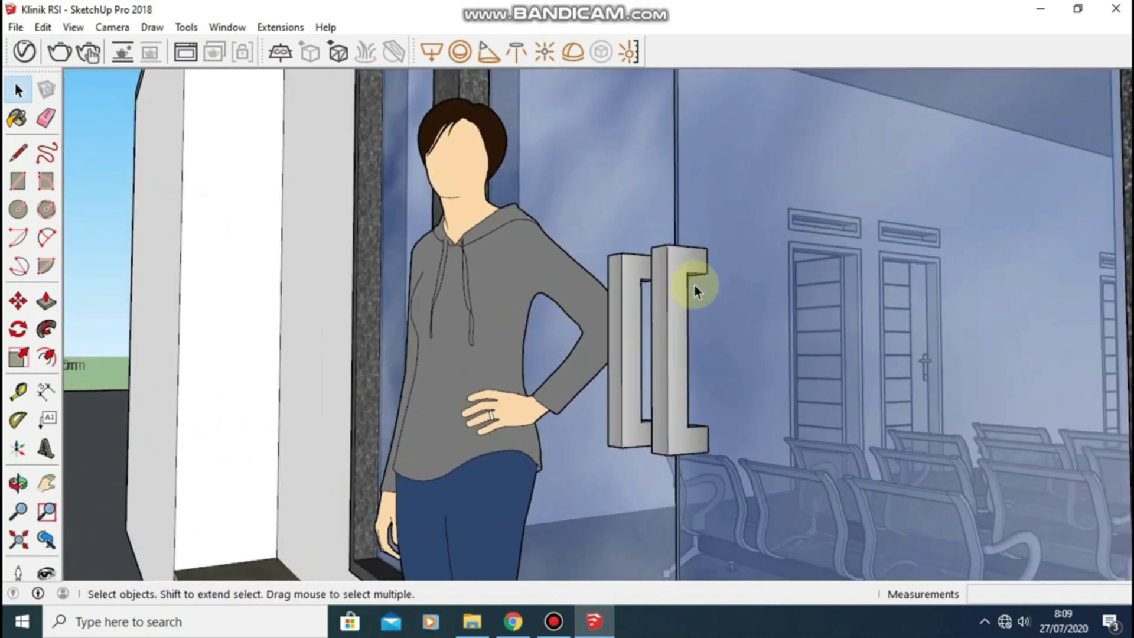
scroll(693, 285, "up", 2)
Trace lines across the handle's roughly 5 cm width and 40 cm height
key("l")
left_click(686, 292)
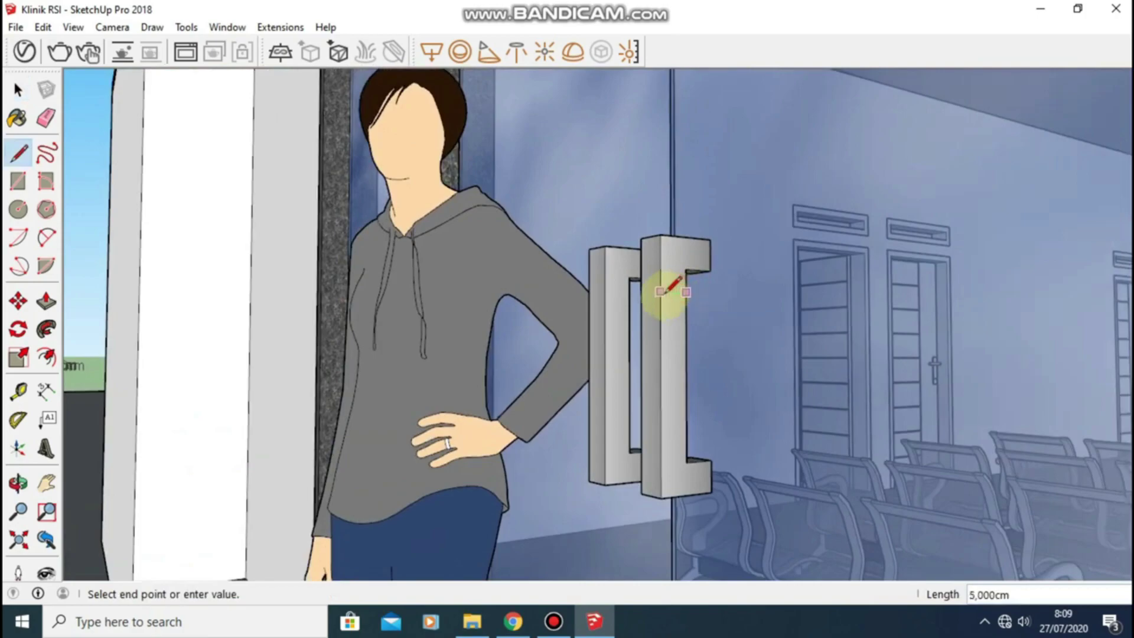
left_click(685, 269)
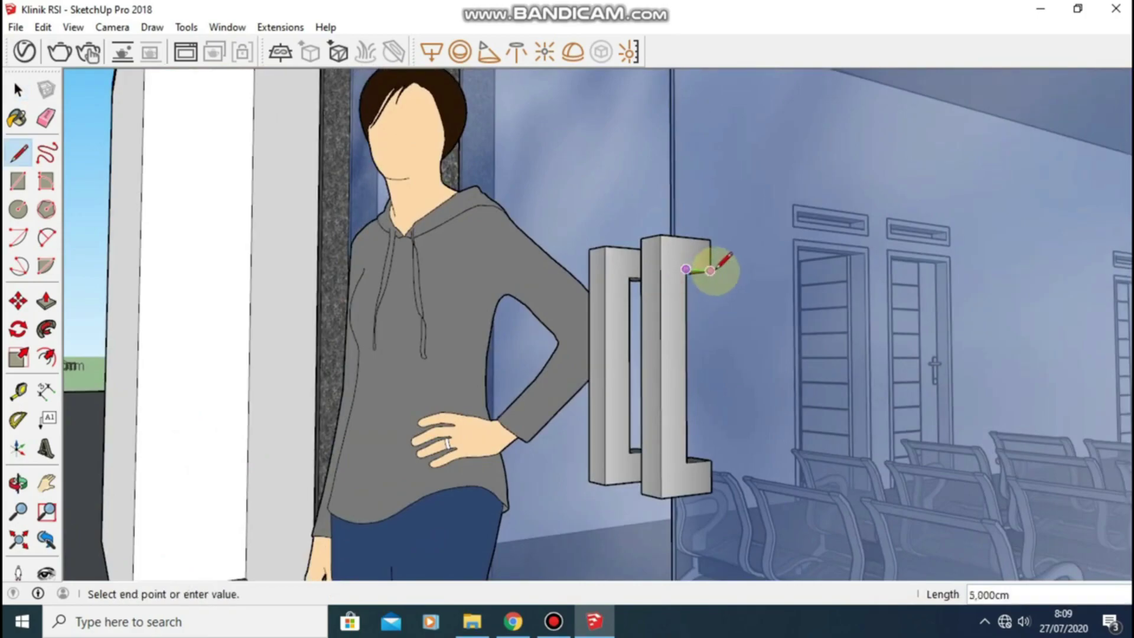
left_click(661, 234)
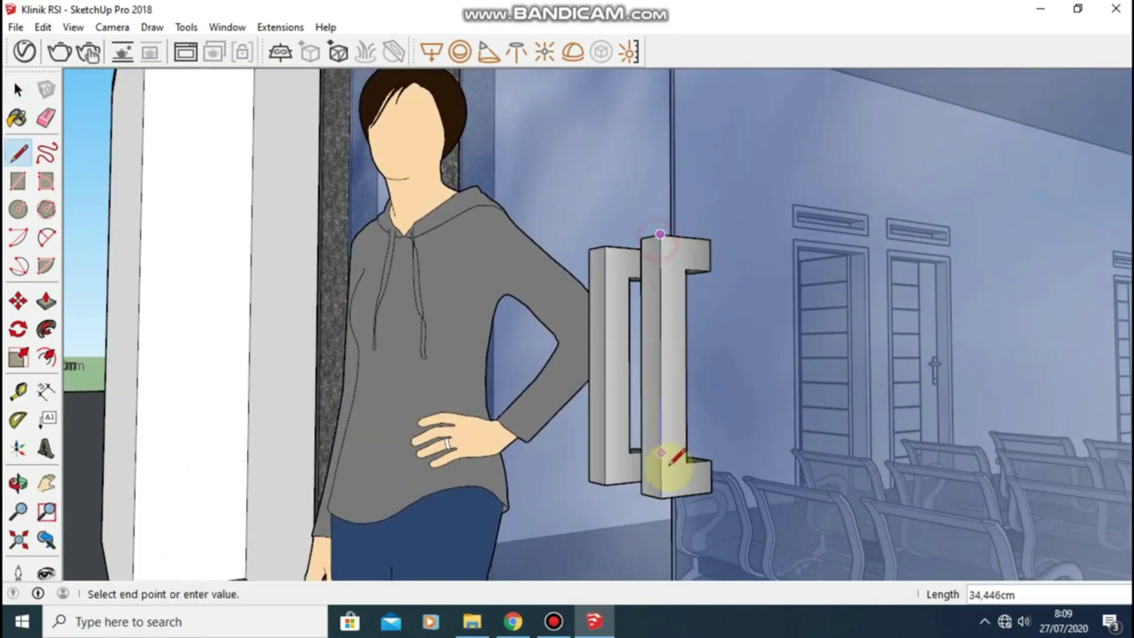
left_click(660, 498)
scroll(585, 455, "down", 4)
scroll(423, 400, "down", 3)
mouse_move(422, 399)
middle_mouse_down()
mouse_move(772, 360)
mouse_move(650, 342)
mouse_move(729, 435)
mouse_move(671, 228)
mouse_move(987, 273)
mouse_move(1091, 313)
mouse_move(684, 266)
mouse_move(678, 278)
mouse_move(551, 318)
mouse_move(526, 388)
middle_mouse_up()
scroll(1092, 313, "down", 3)
scroll(633, 266, "up", 3)
Draw a small flat rectangle on the ground
scroll(529, 394, "up", 3)
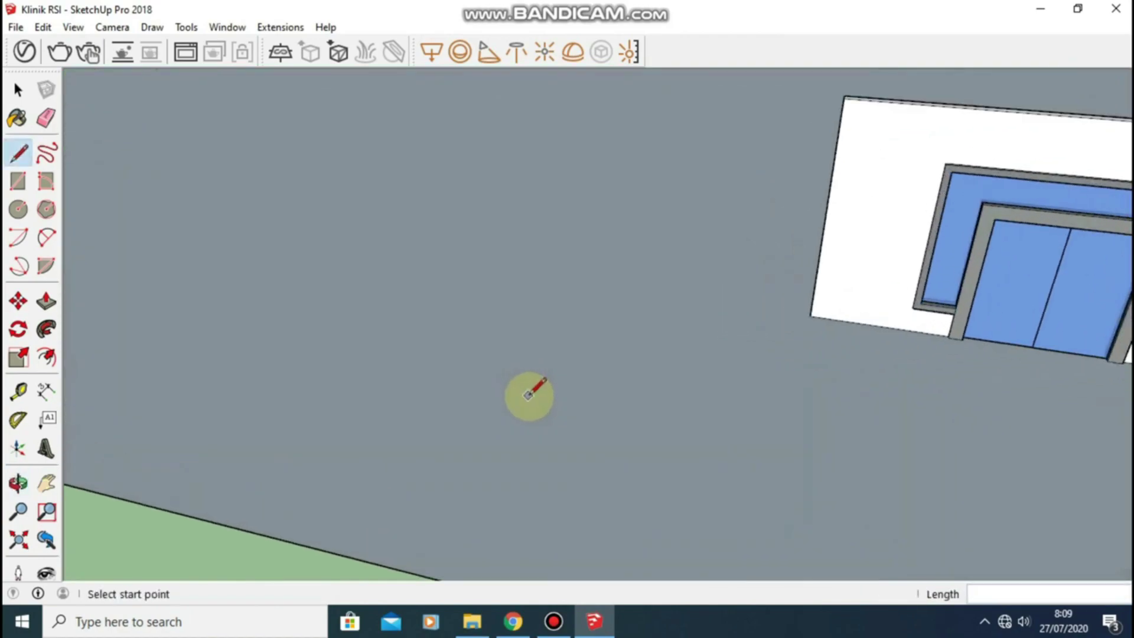
scroll(529, 395, "up", 2)
key("r")
left_click(561, 389)
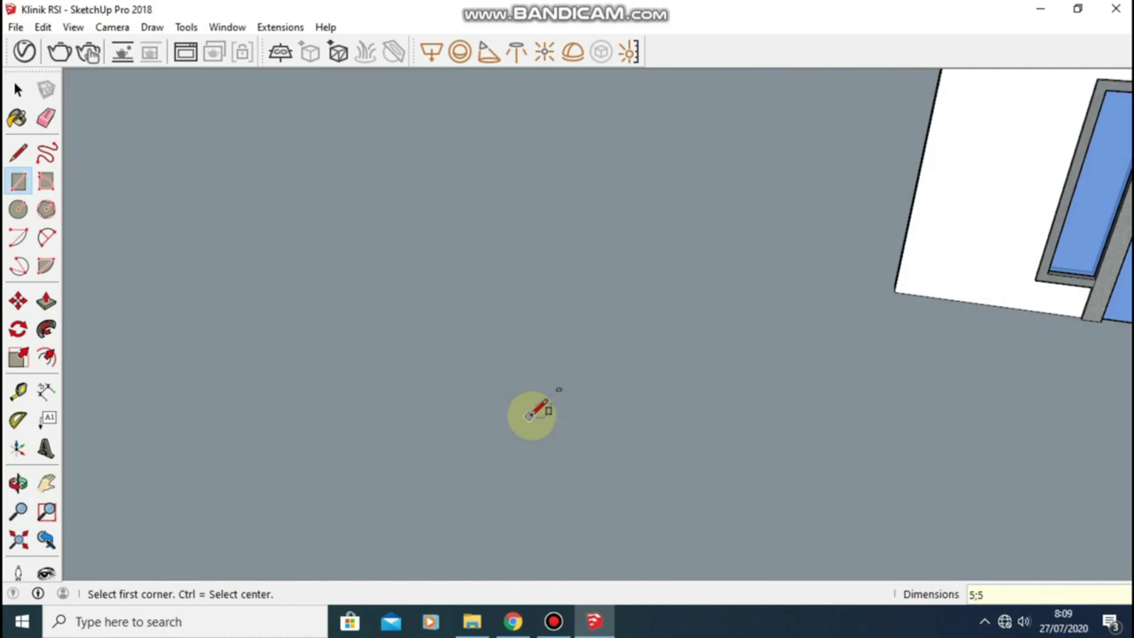
scroll(530, 414, "up", 2)
scroll(544, 405, "up", 2)
left_click(499, 358)
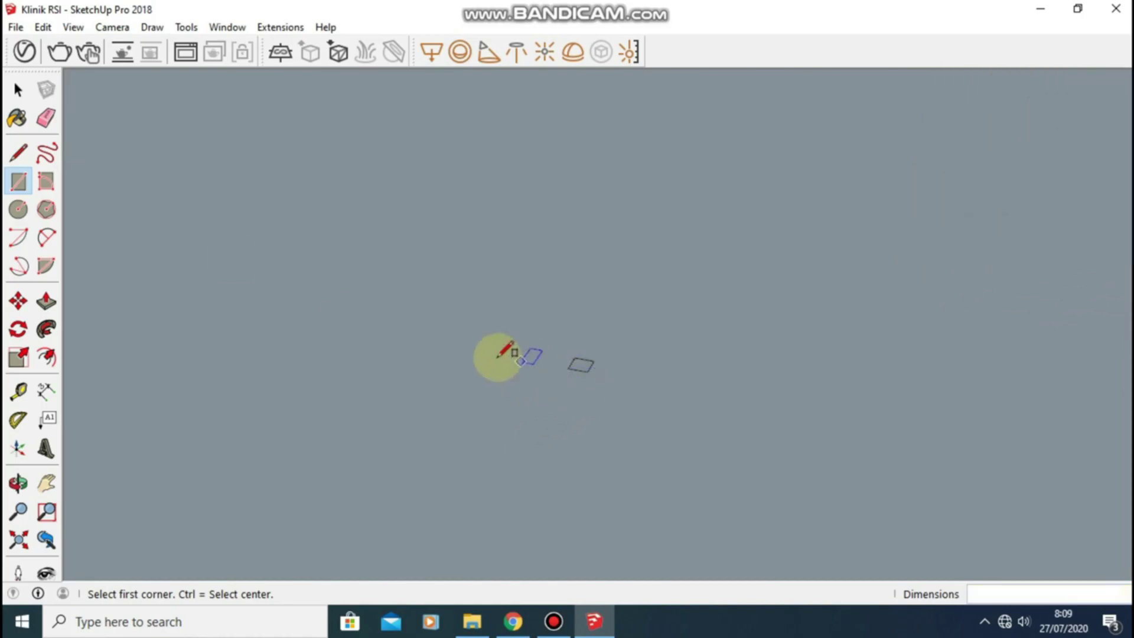
Select the rectangle with its edges and make it a group
left_click(17, 92)
left_click(580, 363)
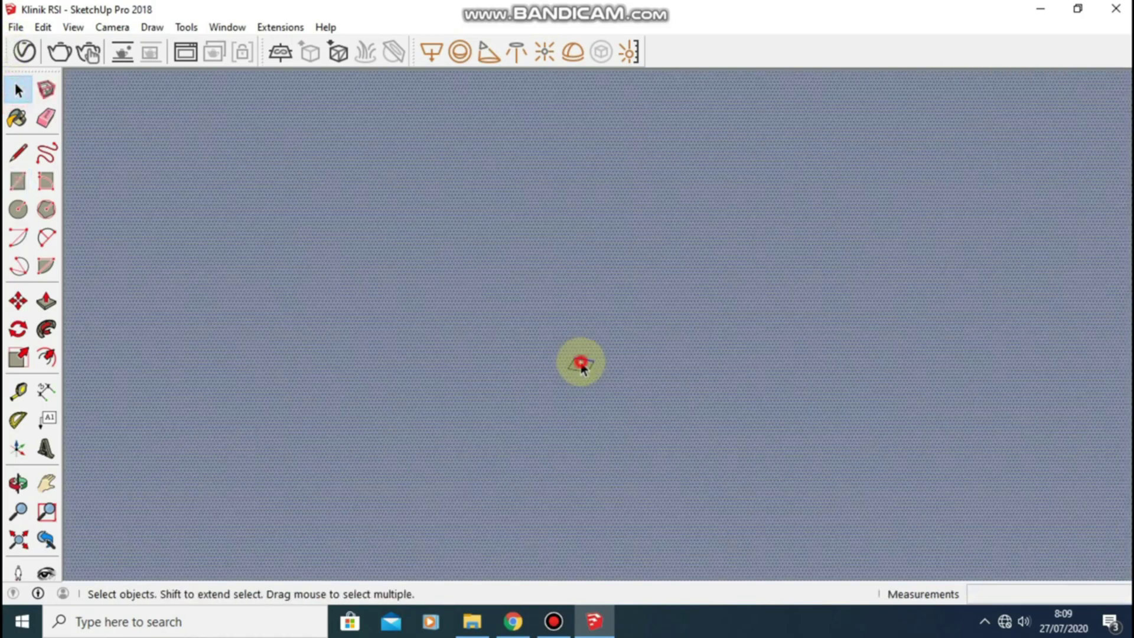
right_click(580, 367)
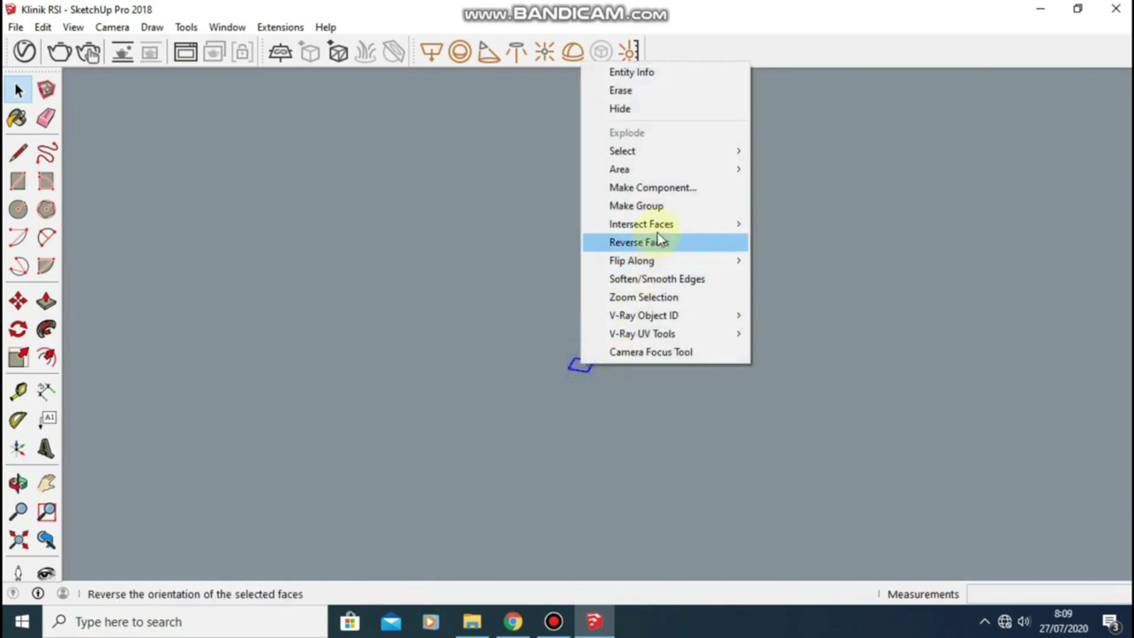
left_click(665, 207)
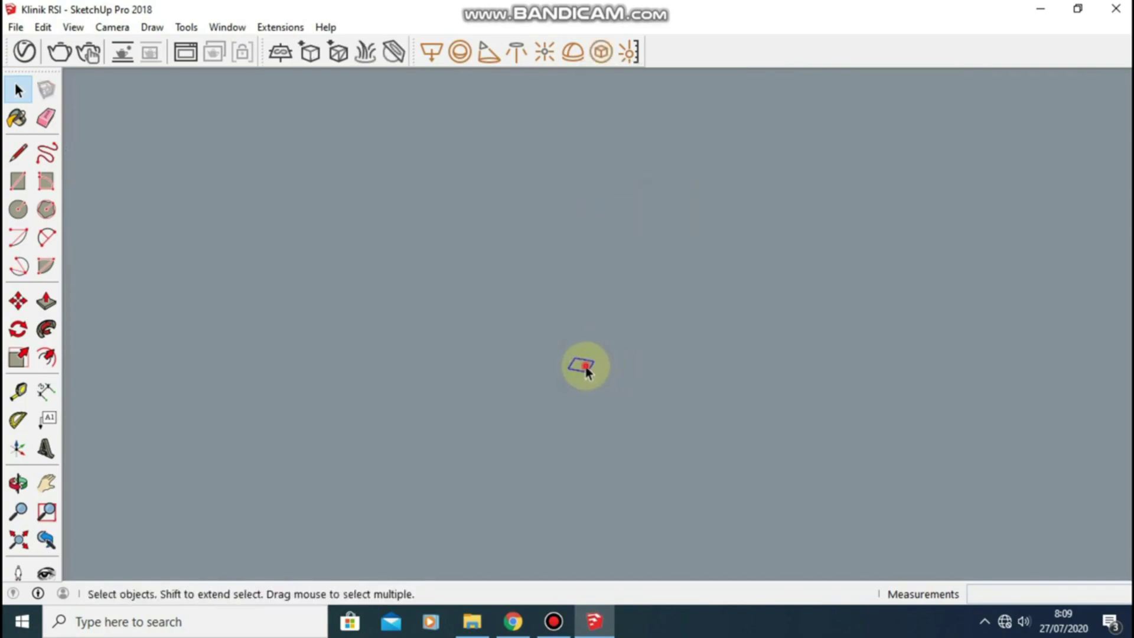
Inside the group, extrude the rectangle to 40 cm, then undo back to flat
double_click(587, 367)
key("p")
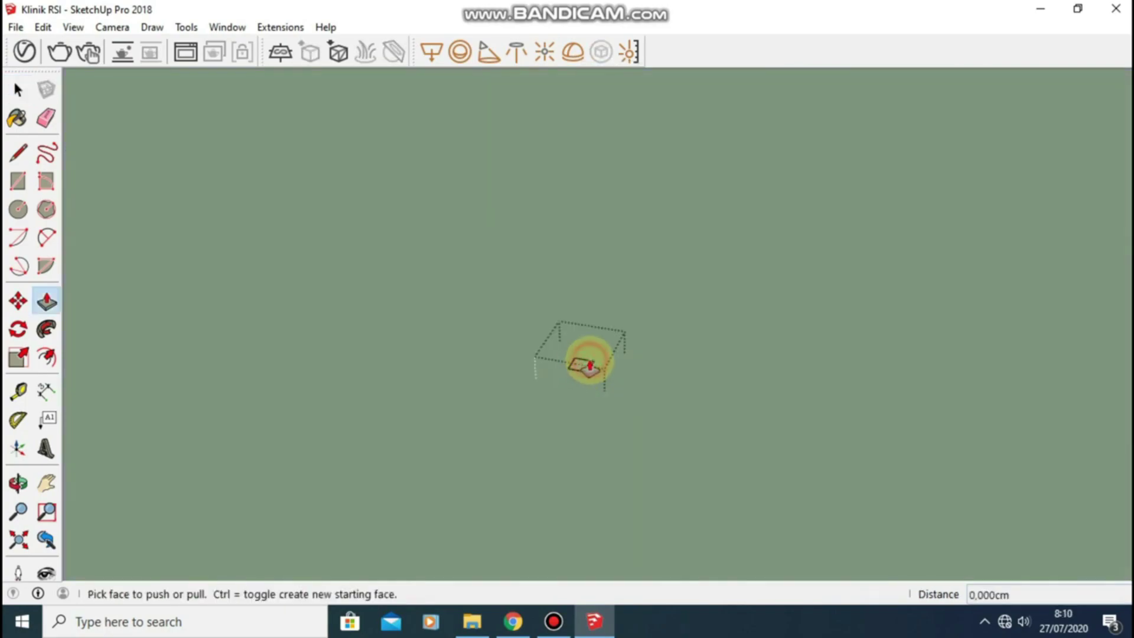
left_click_drag(586, 367, 607, 235)
type("40")
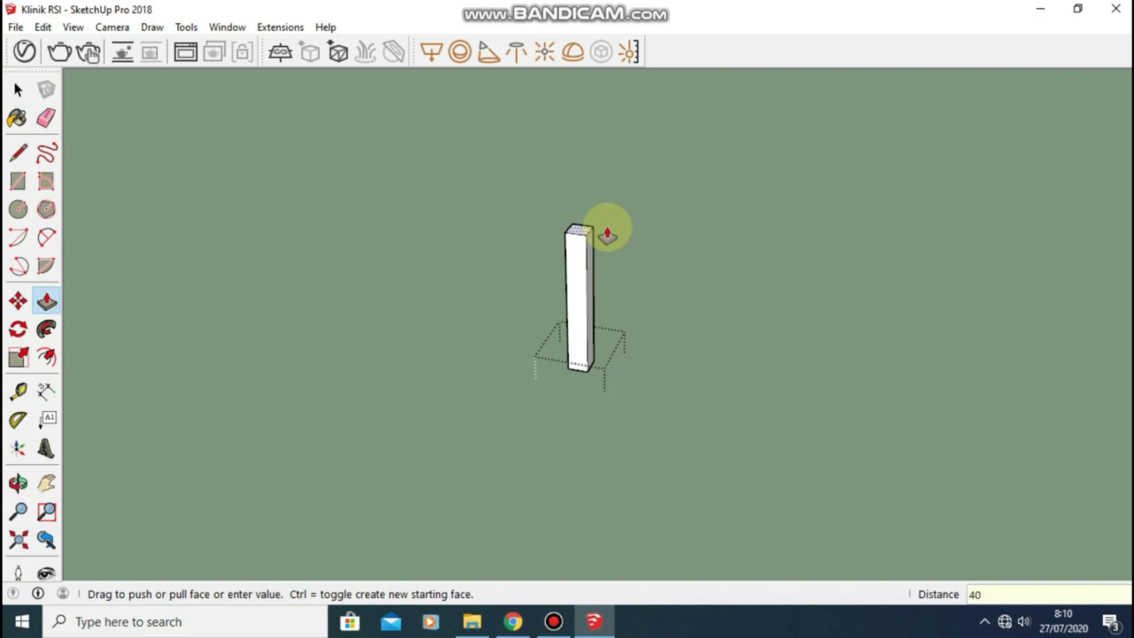
key("Return")
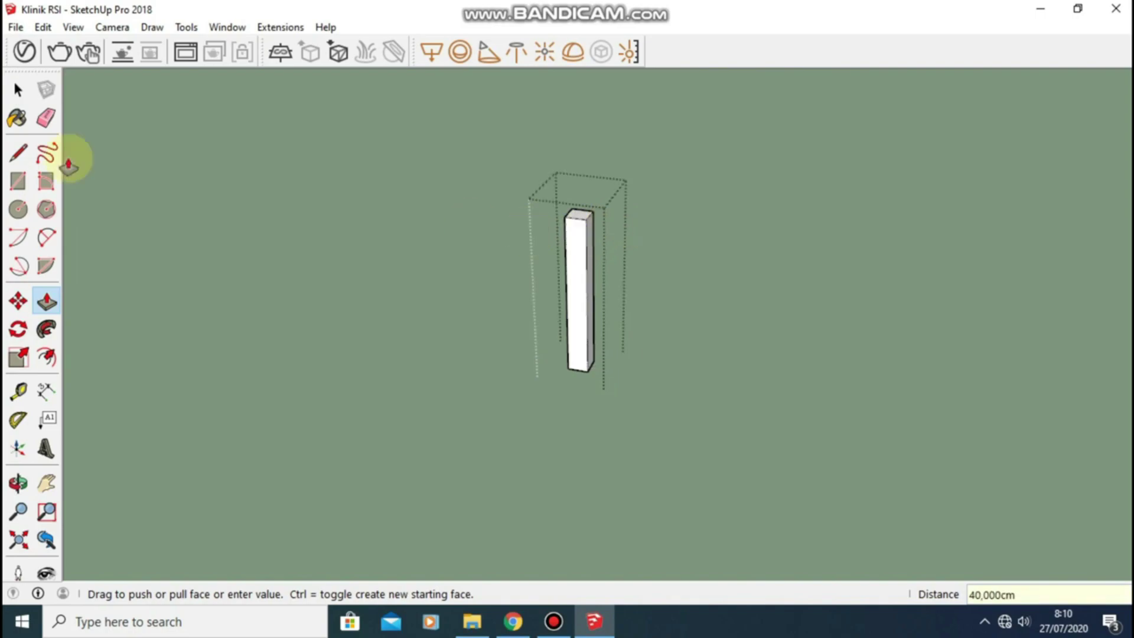
left_click(18, 89)
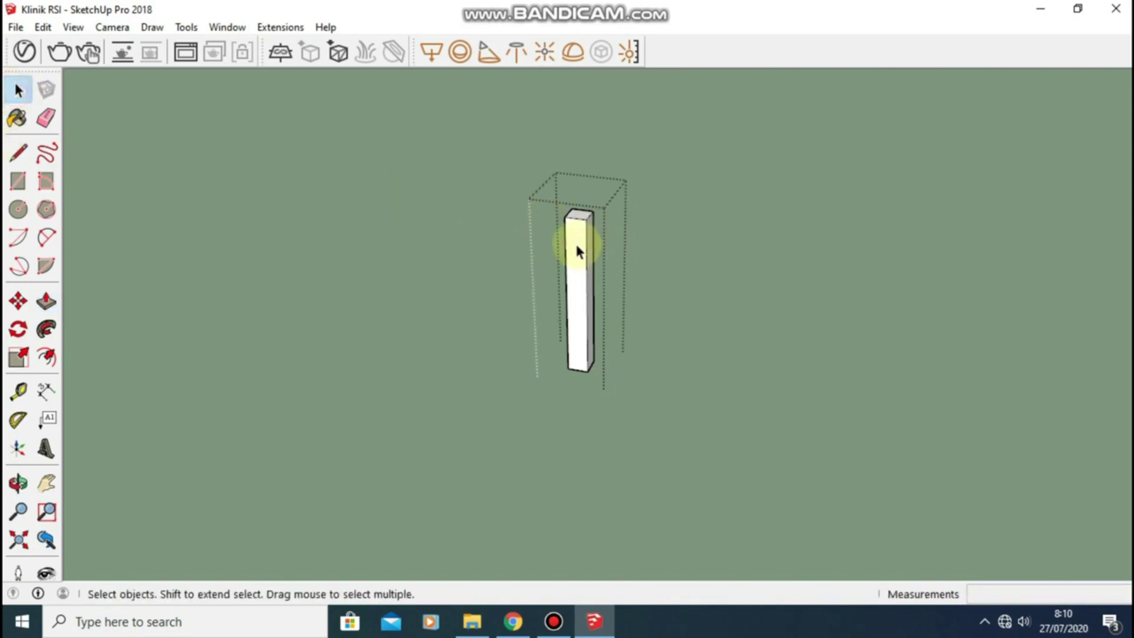
key("ctrl+z")
Paint the rectangle with the Metal Corrugated Shiny material
left_click(17, 118)
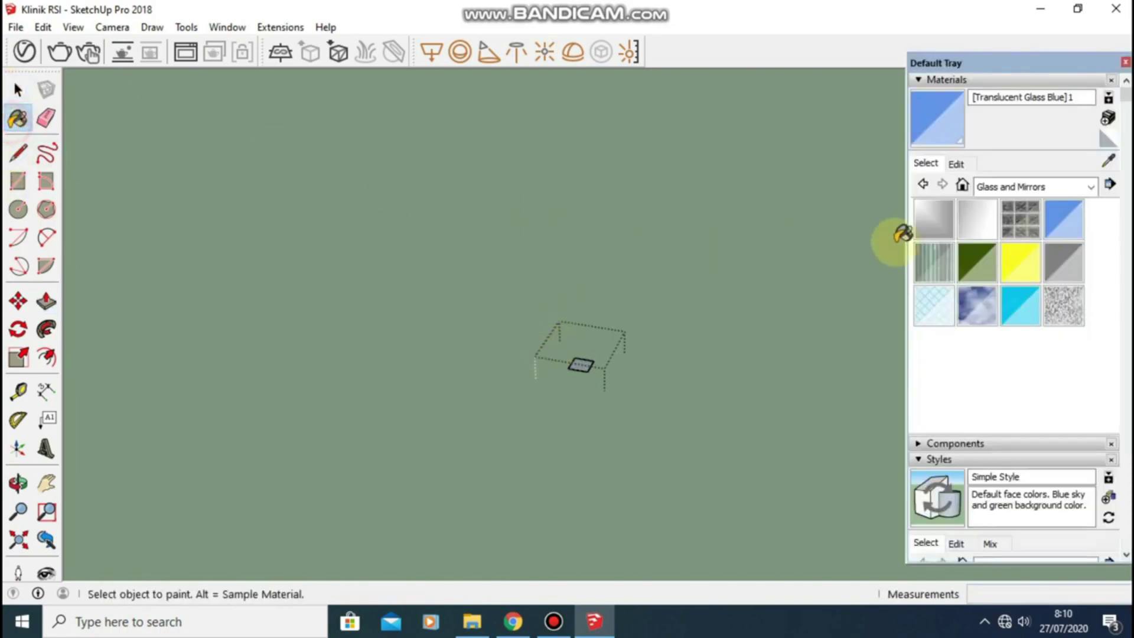
left_click(1043, 186)
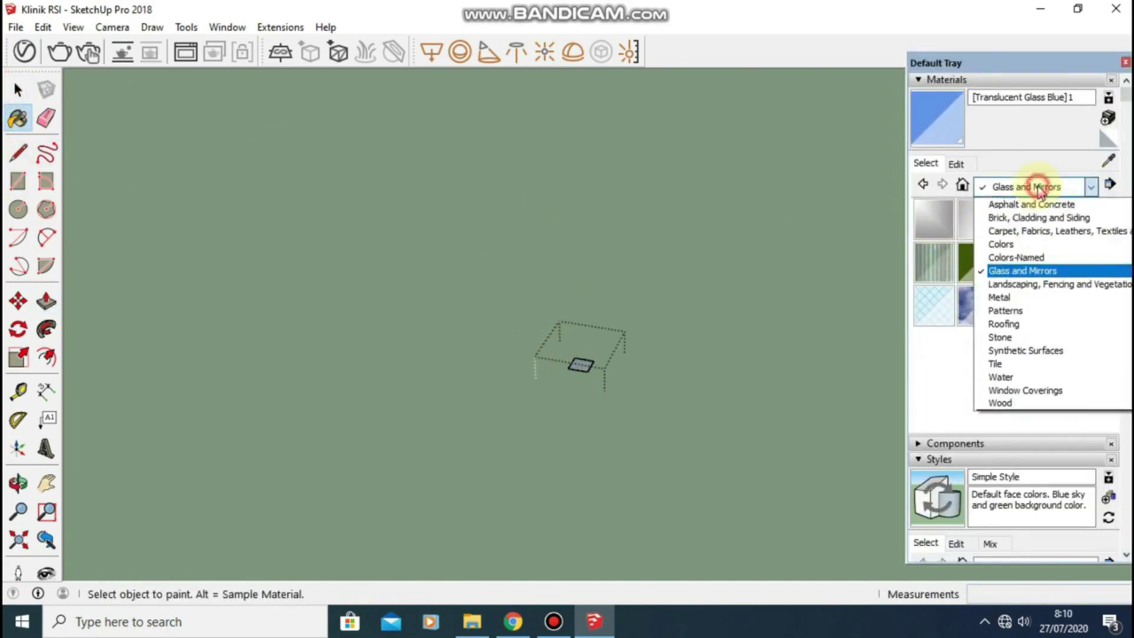
left_click(1007, 297)
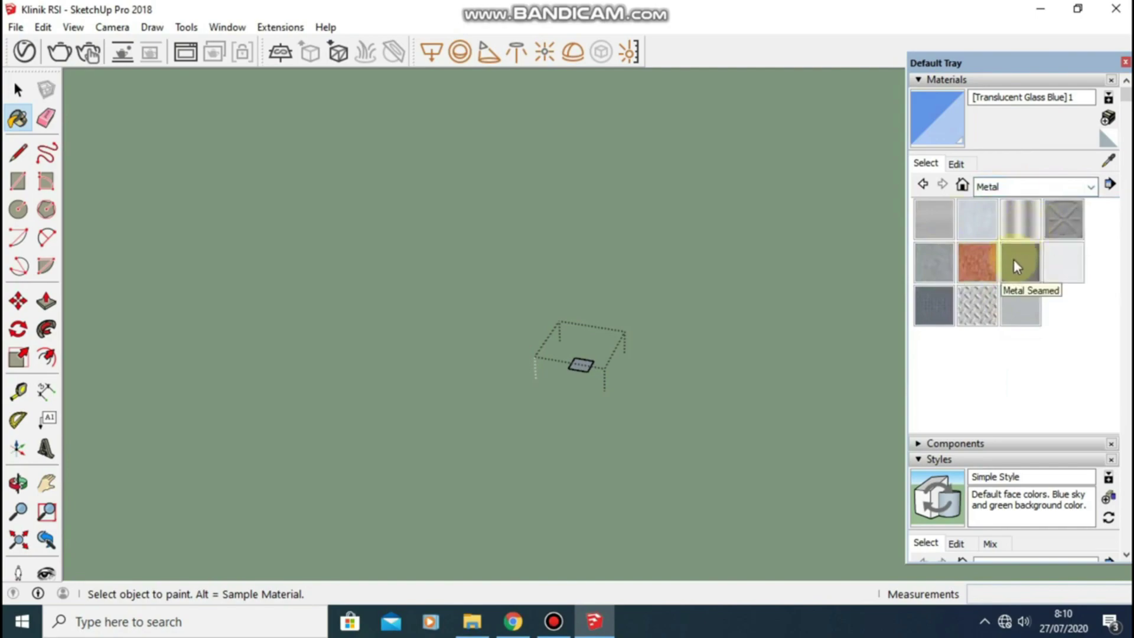
left_click(1020, 219)
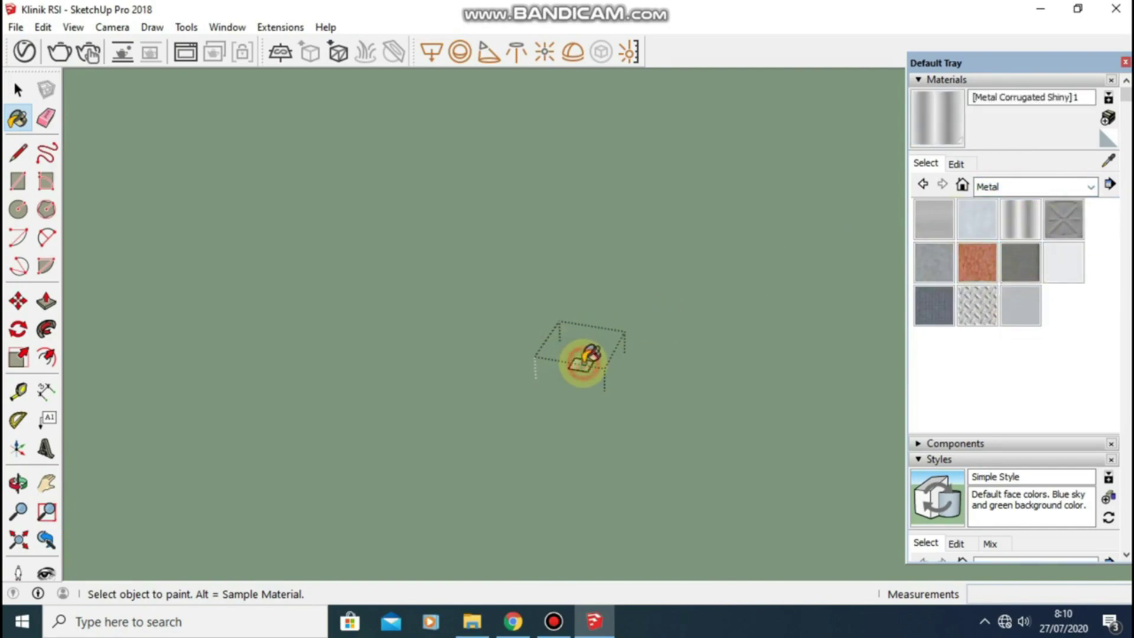
left_click(584, 362)
left_click(19, 89)
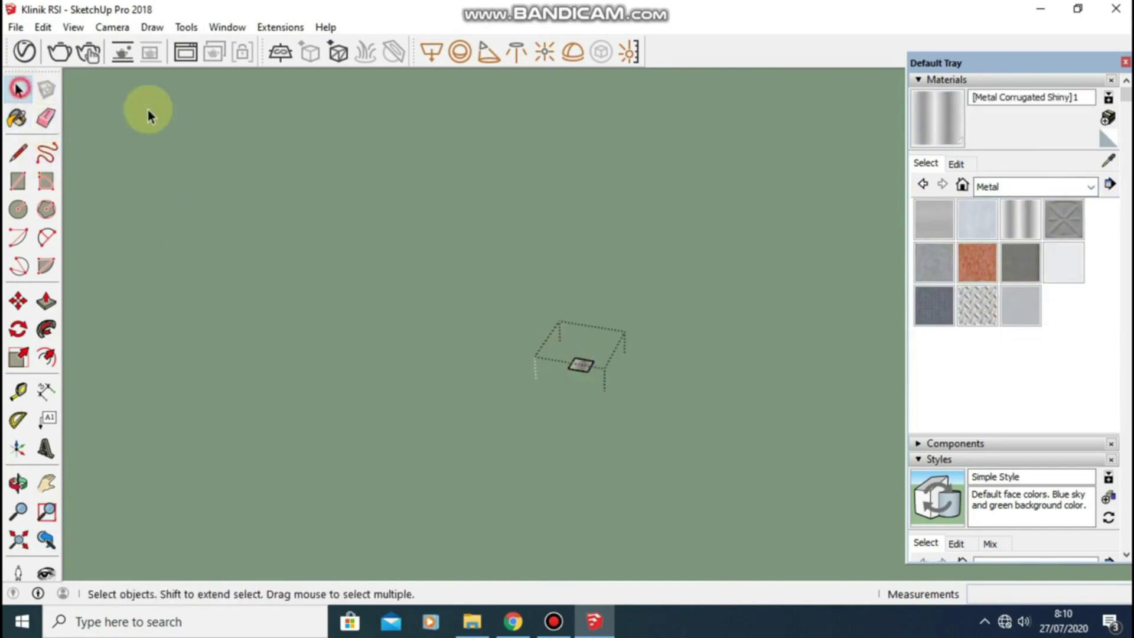
Darken the Metal Corrugated Shiny colour, repaint the face, and begin pulling it upward
left_click(1020, 218)
left_click(956, 163)
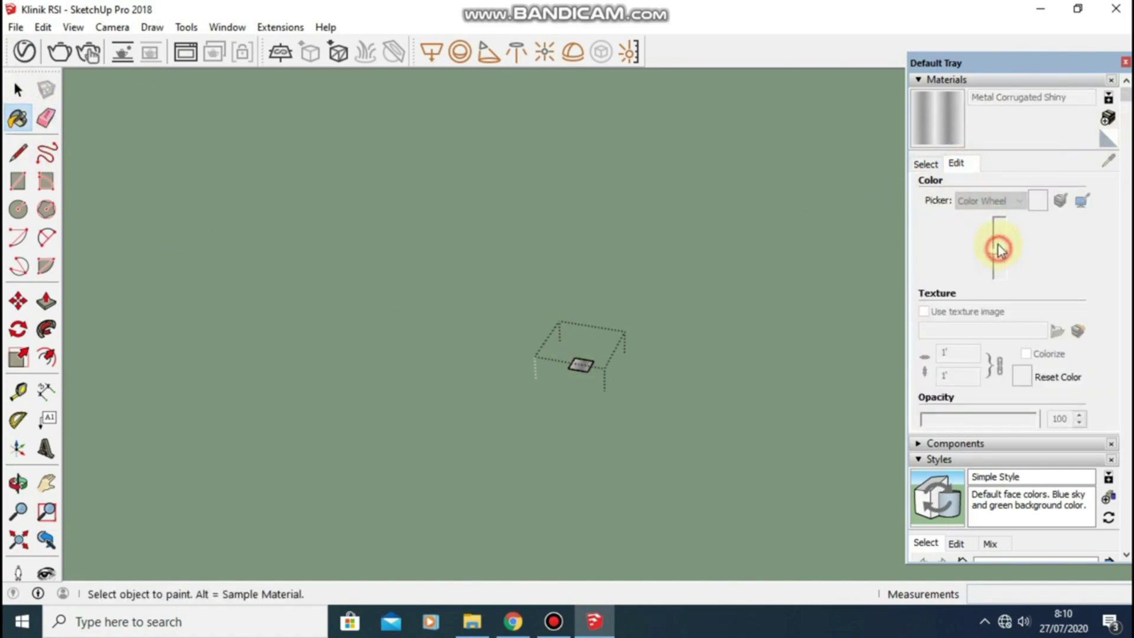
left_click(582, 362)
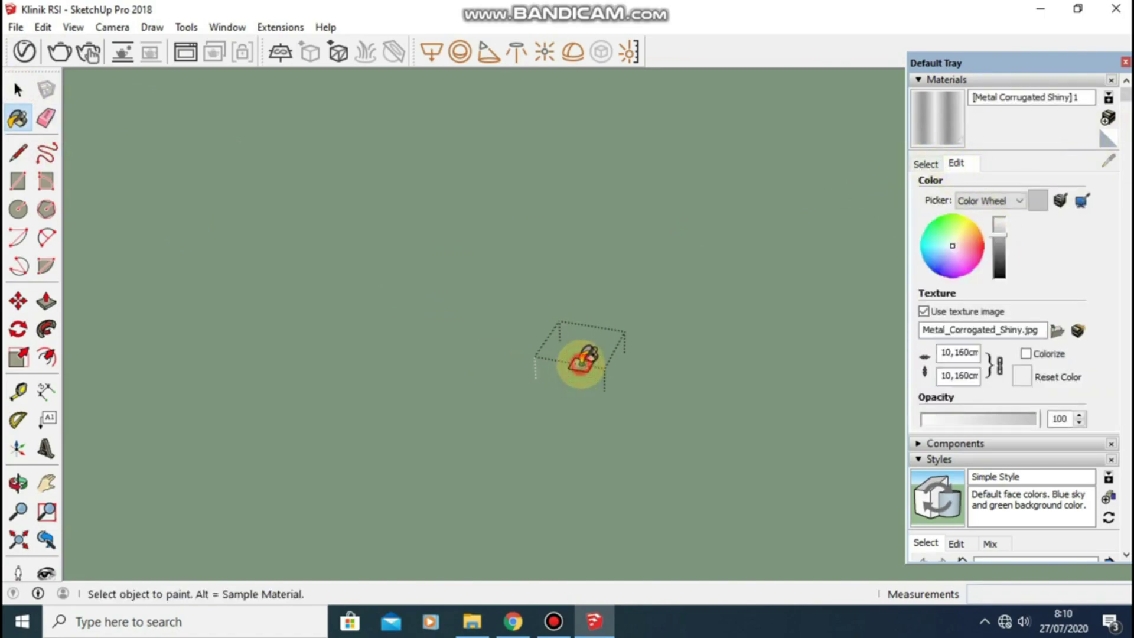
left_click_drag(1011, 237, 1012, 246)
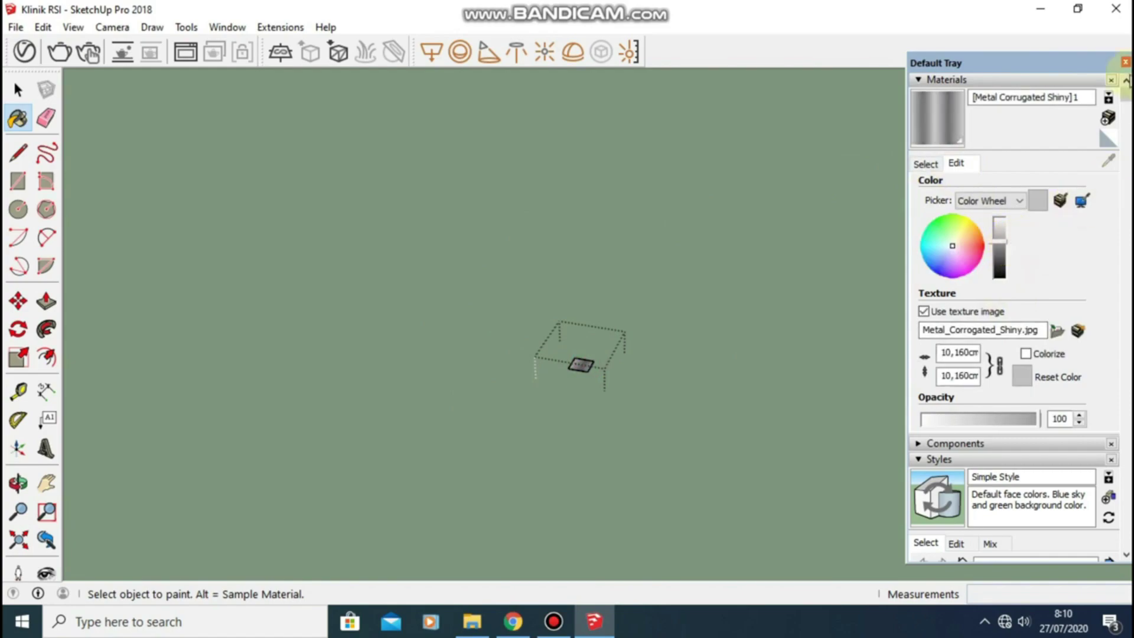
left_click(1125, 62)
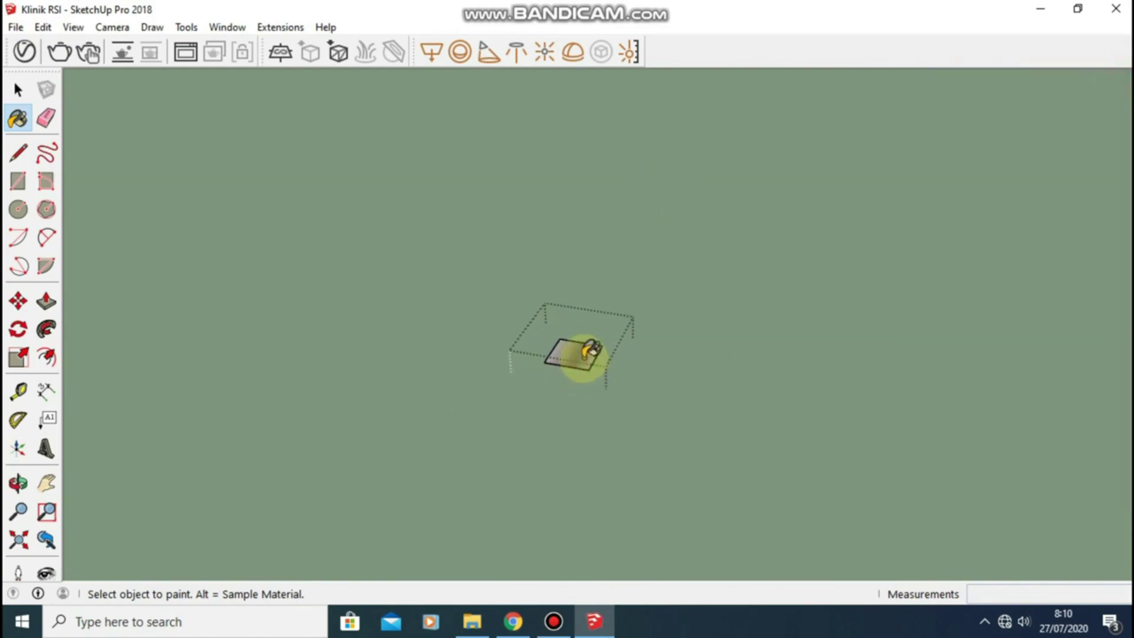
key("p")
left_click_drag(577, 354, 575, 285)
Finish the metal bar at 40 cm high and zoom in around it
type("0")
key("Return")
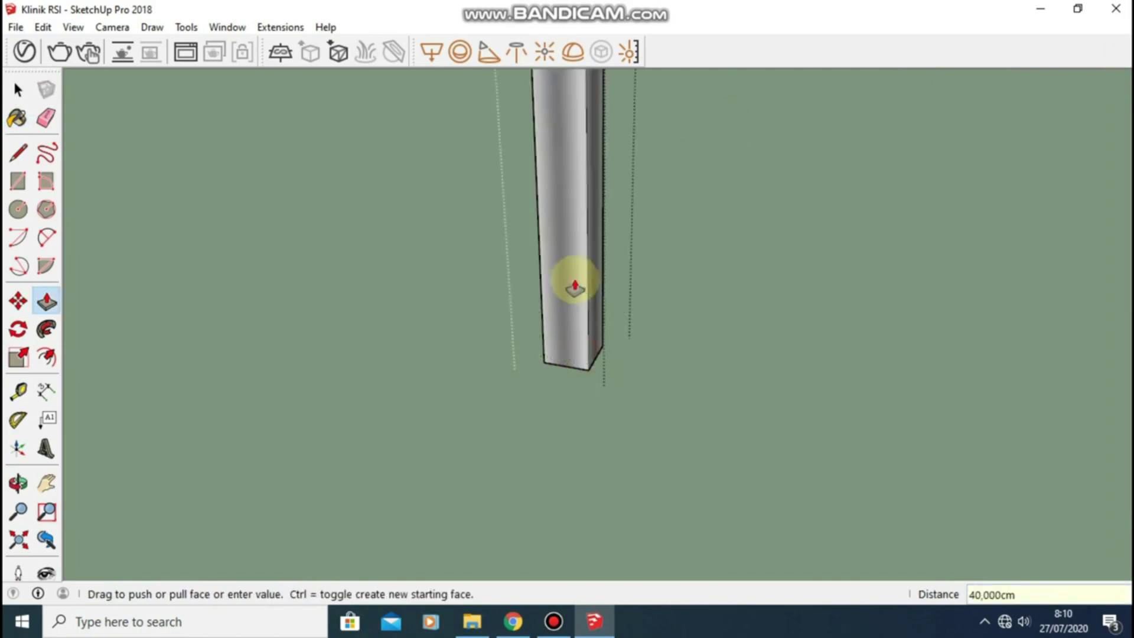
scroll(579, 285, "down", 3)
mouse_move(578, 285)
middle_mouse_down()
mouse_move(506, 263)
mouse_move(701, 198)
mouse_move(375, 218)
mouse_move(654, 198)
mouse_move(481, 160)
middle_mouse_up()
scroll(638, 202, "up", 2)
Draw small squares at the bar's top and bottom and pull each out 5 cm
key("r")
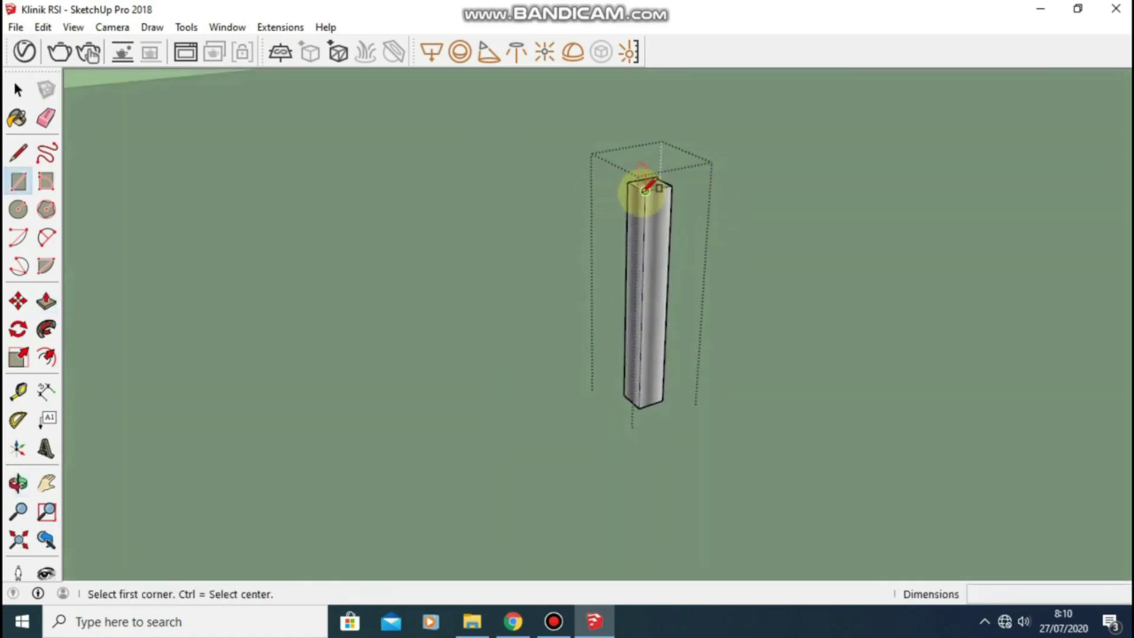
left_click(645, 191)
type("5;5")
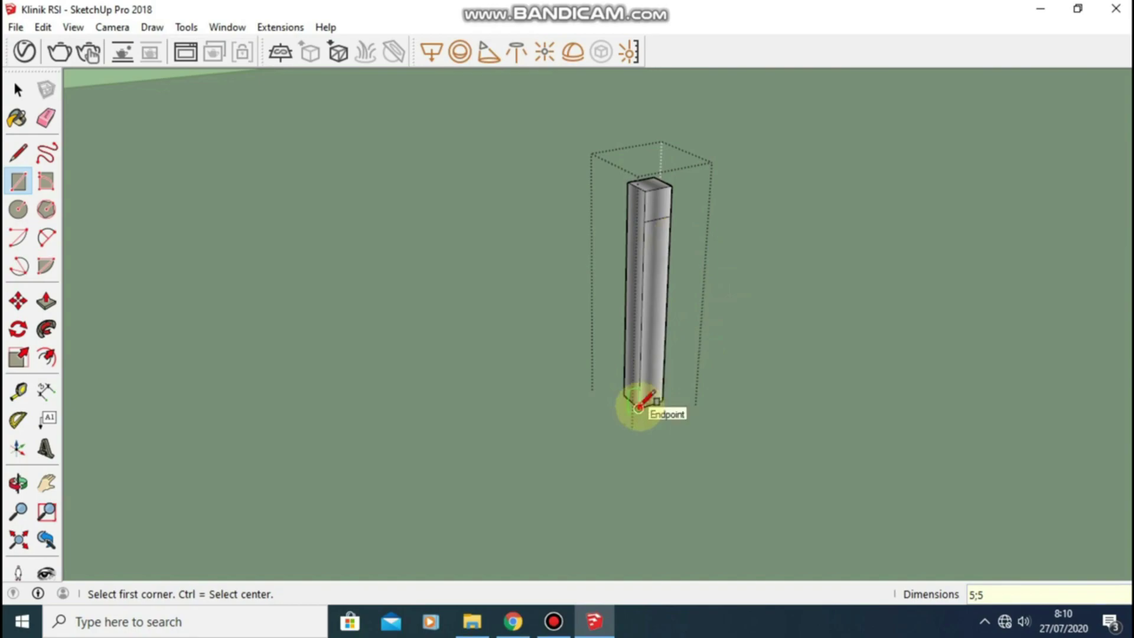
left_click(639, 408)
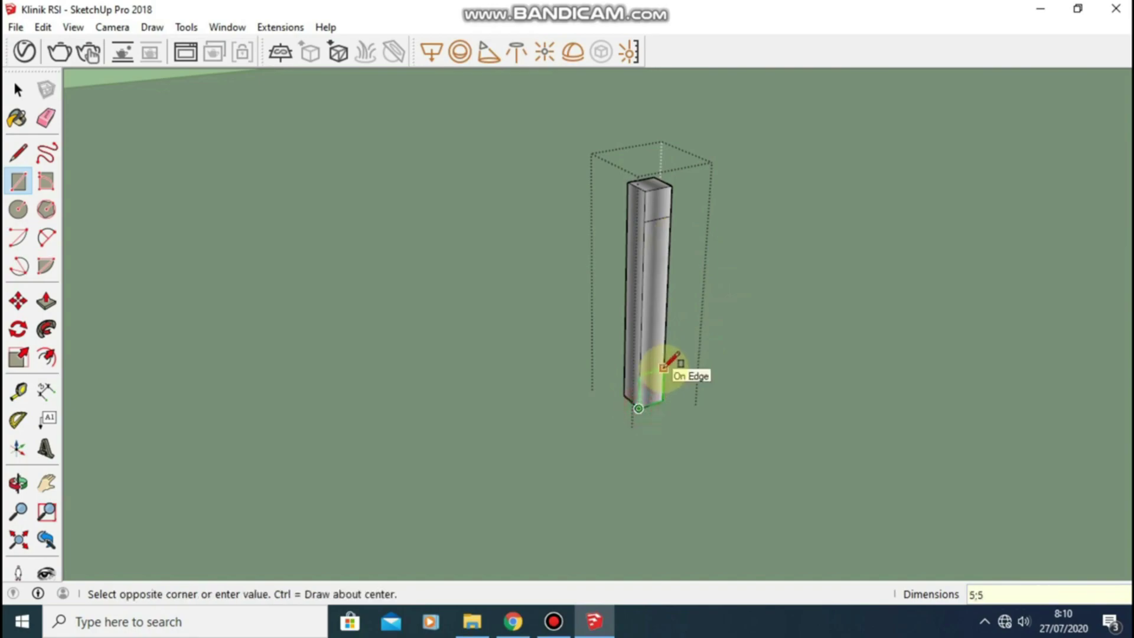
key("p")
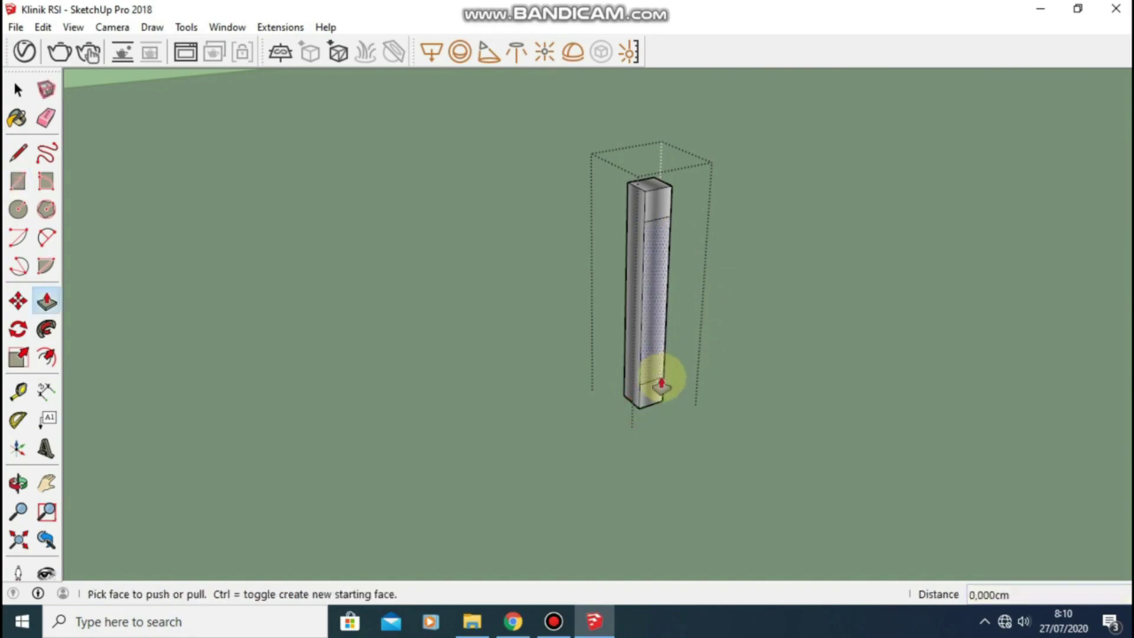
left_click(661, 378)
type("5")
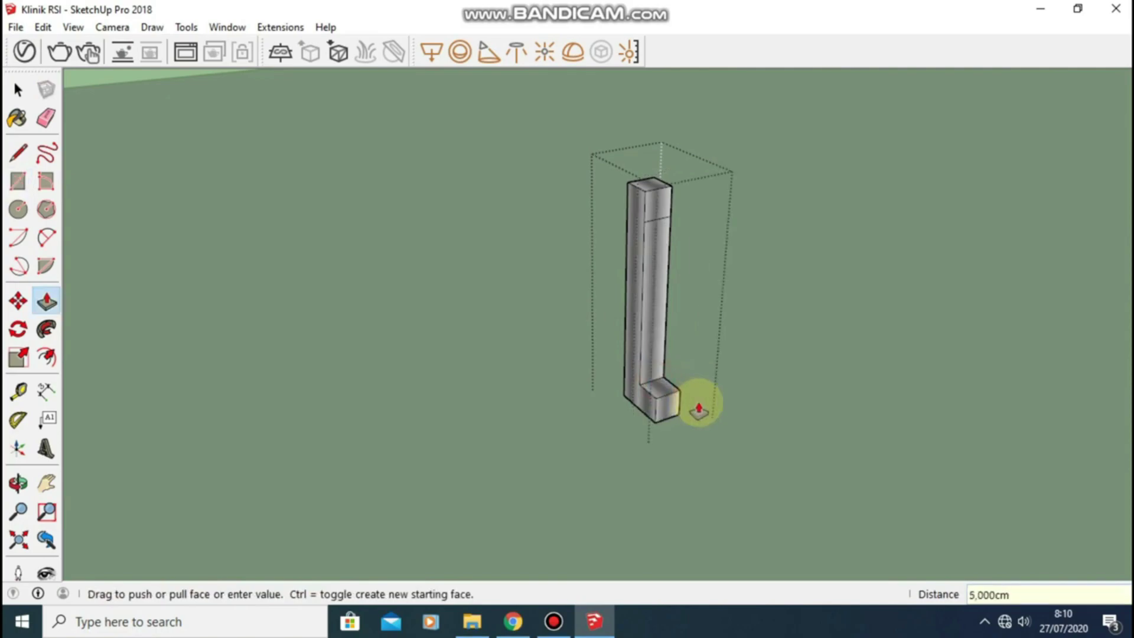
left_click(655, 200)
type("5")
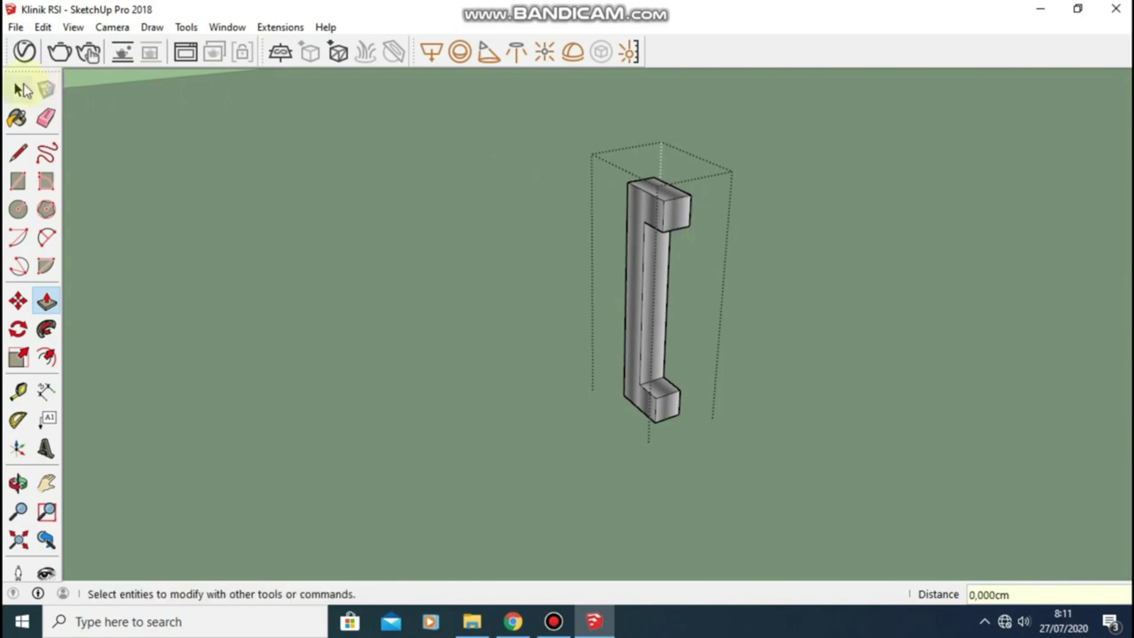
left_click(18, 90)
Exit the handle group, select it, and try moving it toward the glass door, then cancel
left_click(268, 172)
mouse_move(368, 201)
middle_mouse_down()
mouse_move(764, 253)
mouse_move(502, 303)
mouse_move(621, 266)
mouse_move(567, 253)
mouse_move(561, 303)
middle_mouse_up()
left_click(567, 253)
key("m")
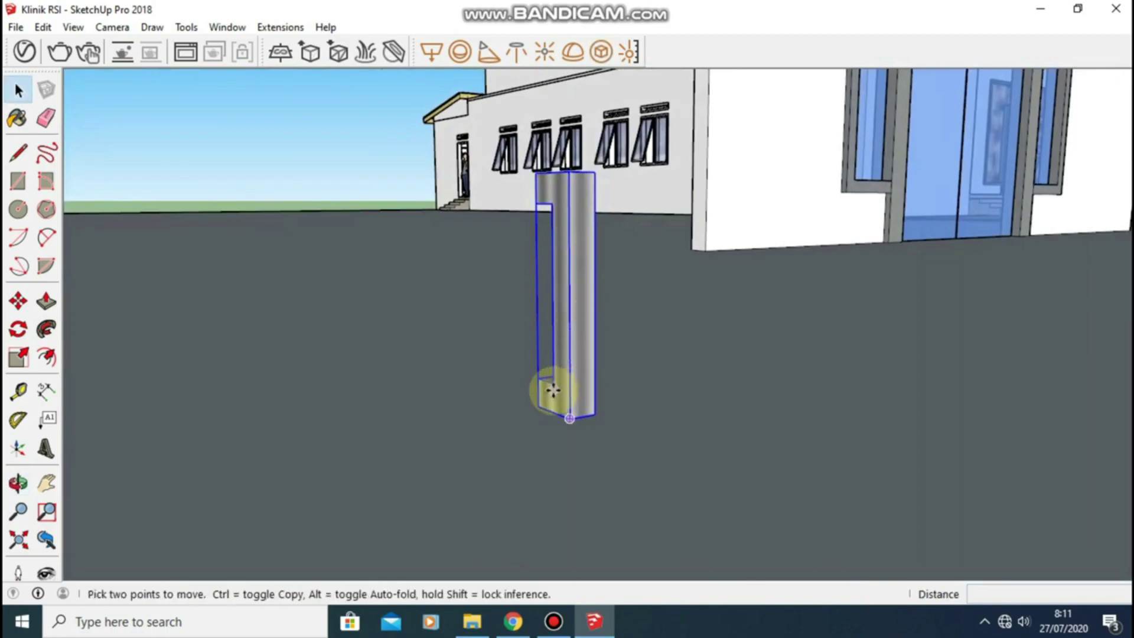
left_click(541, 380)
mouse_move(760, 329)
middle_mouse_down()
mouse_move(683, 384)
mouse_move(868, 190)
mouse_move(729, 291)
mouse_move(703, 221)
middle_mouse_up()
scroll(858, 183, "up", 3)
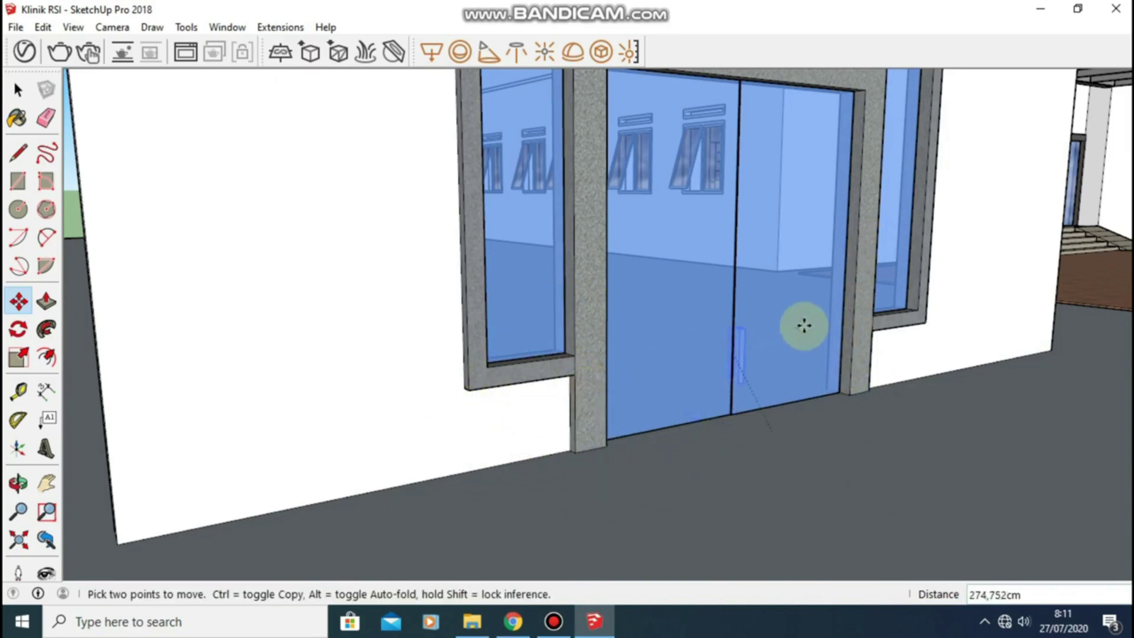
scroll(958, 367, "down", 3)
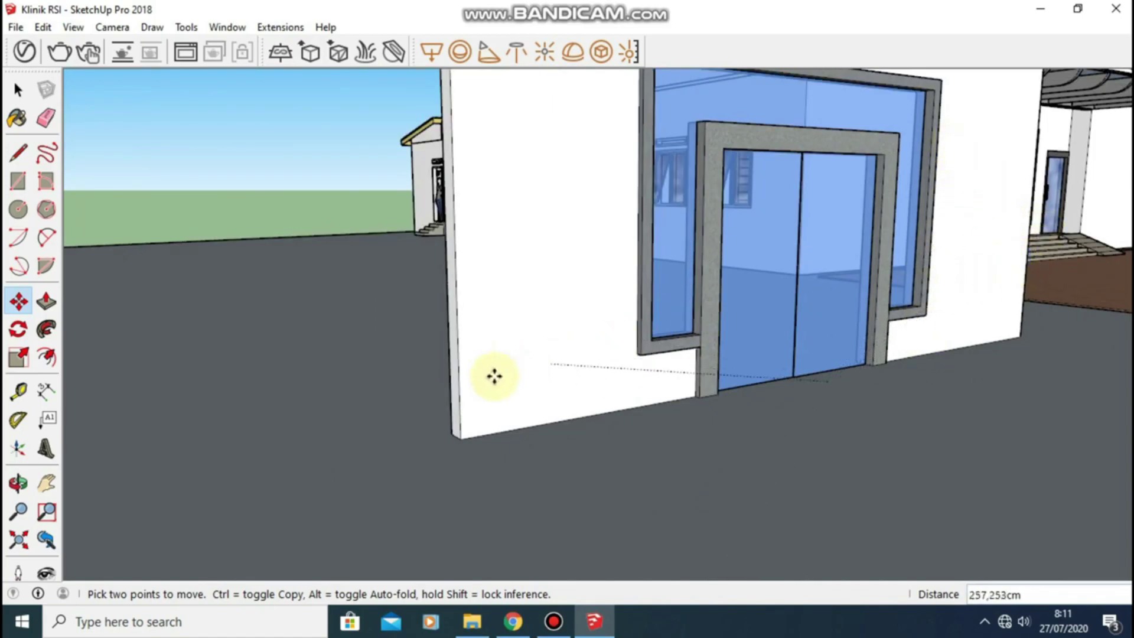
scroll(470, 353, "down", 1)
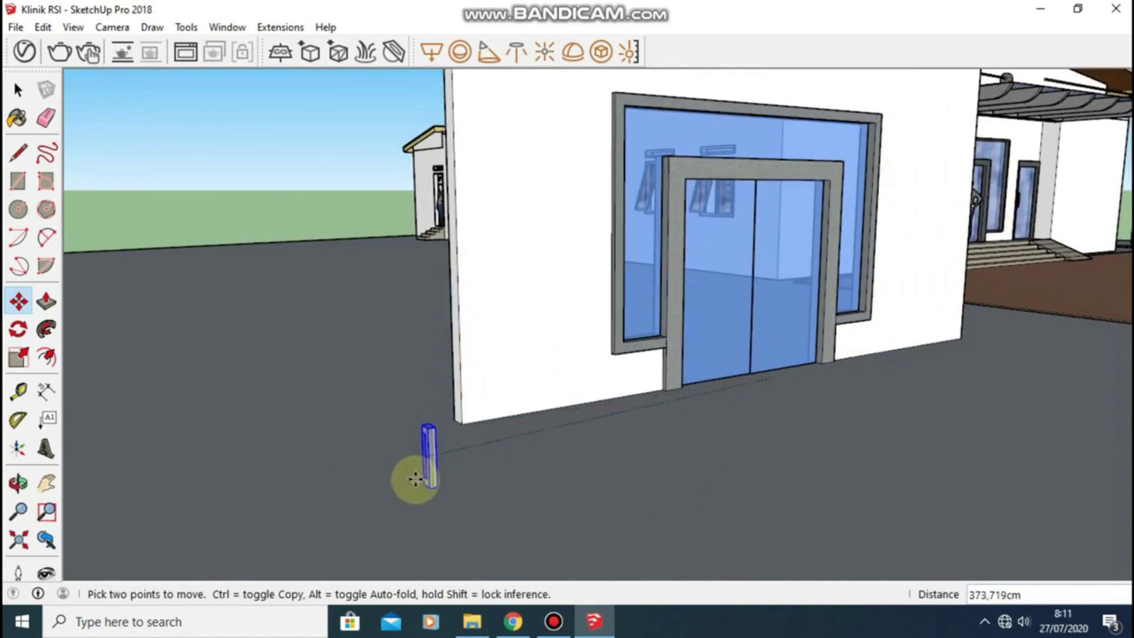
key("Escape")
Orbit and pan the view along the white wall to face the door
mouse_move(437, 468)
middle_mouse_down()
mouse_move(287, 393)
mouse_move(673, 446)
mouse_move(527, 416)
mouse_move(554, 384)
mouse_move(575, 384)
middle_mouse_up()
key("r")
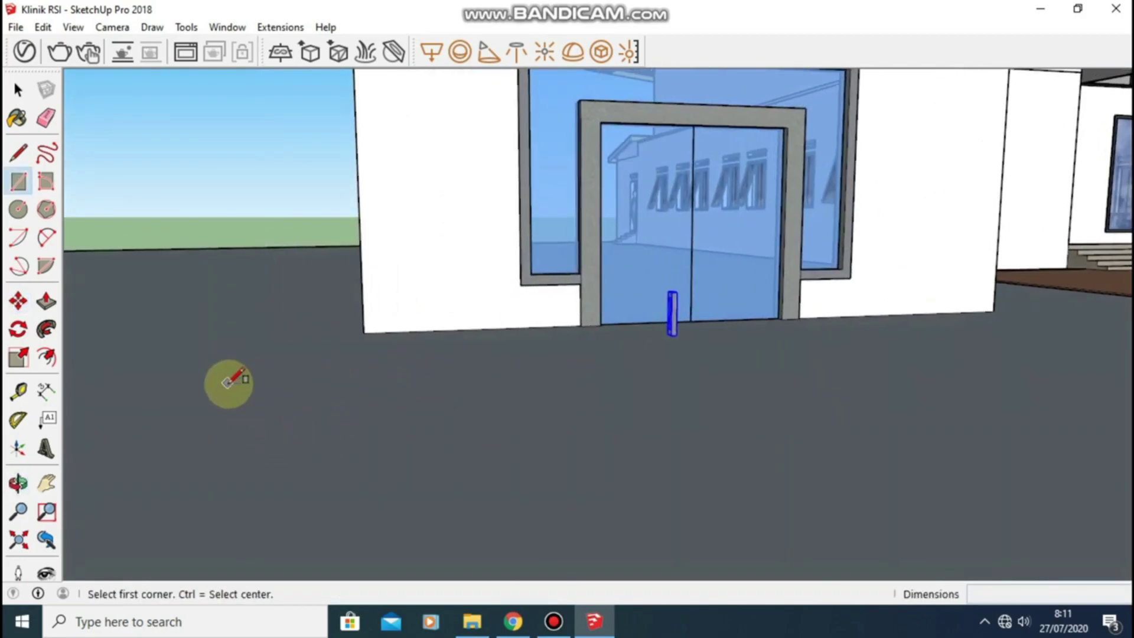
key("l")
mouse_move(299, 291)
middle_mouse_down("shift")
mouse_move(358, 335)
mouse_move(617, 274)
middle_mouse_up("shift")
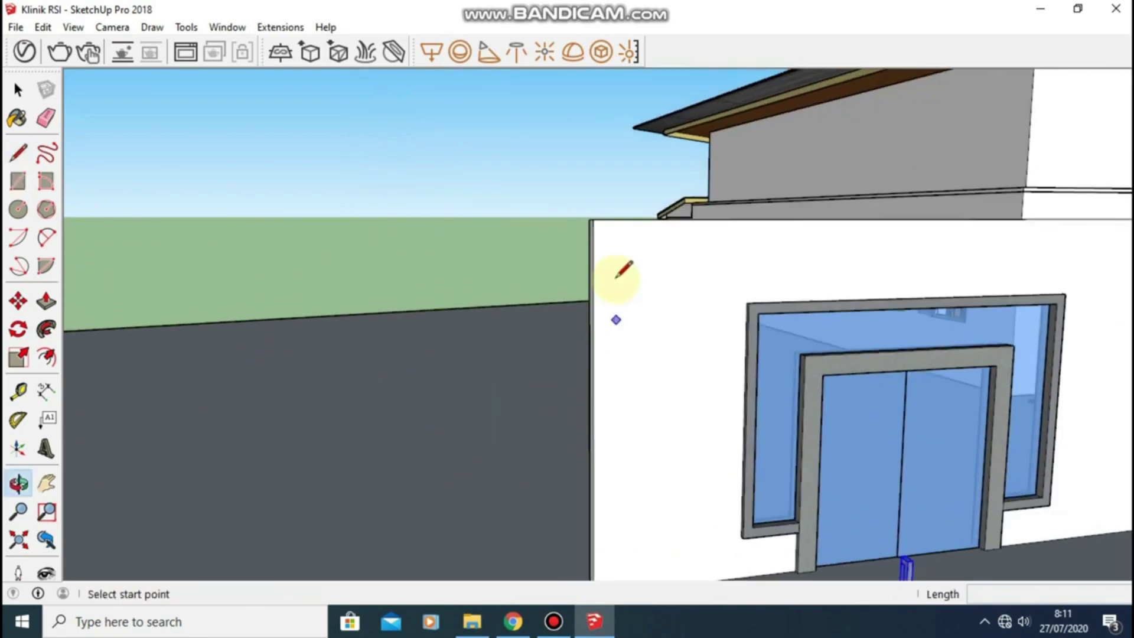
Draw a 40 by 5 cm upright rectangle beside the white wall's corner for the handle bar
left_click(593, 220)
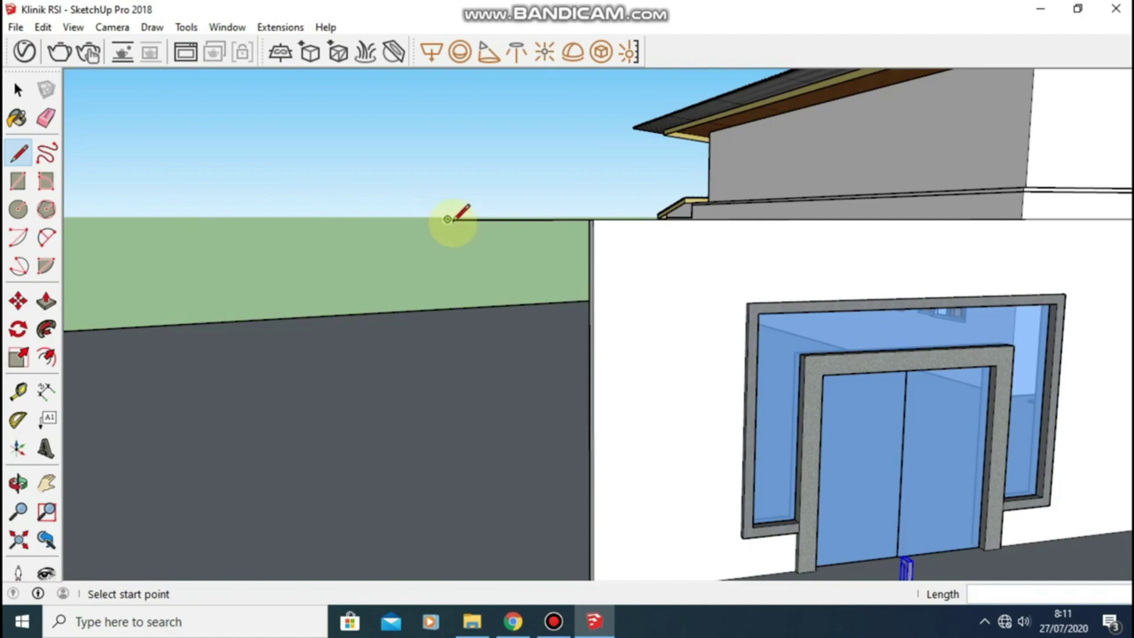
left_click(16, 184)
left_click(448, 219)
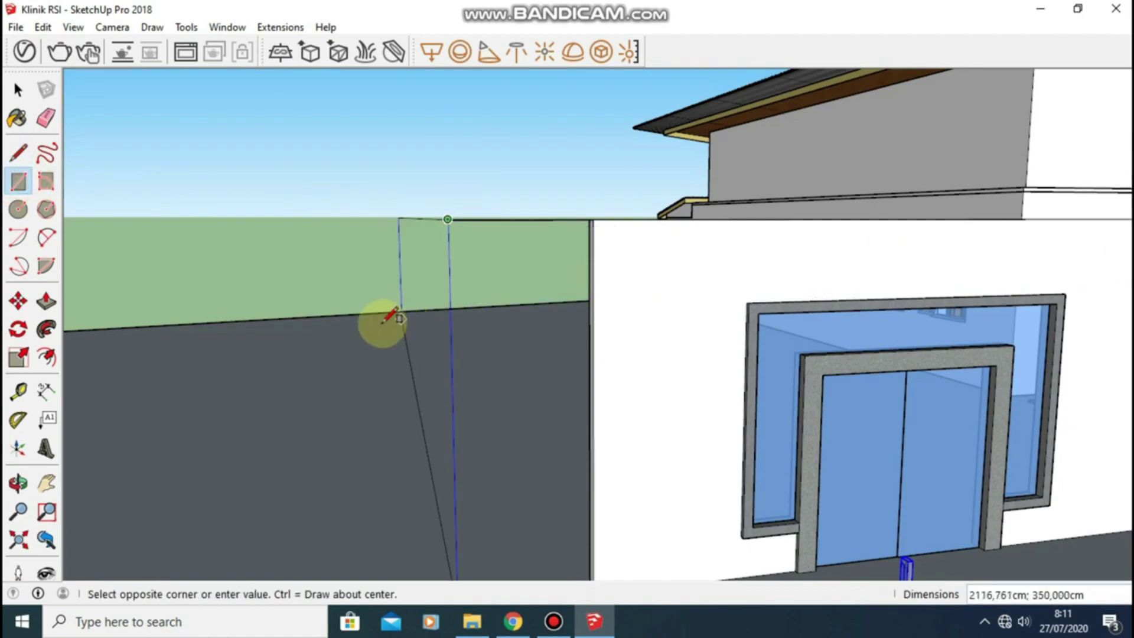
mouse_move(518, 400)
middle_mouse_down()
mouse_move(504, 432)
mouse_move(516, 375)
mouse_move(436, 392)
mouse_move(374, 380)
middle_mouse_up()
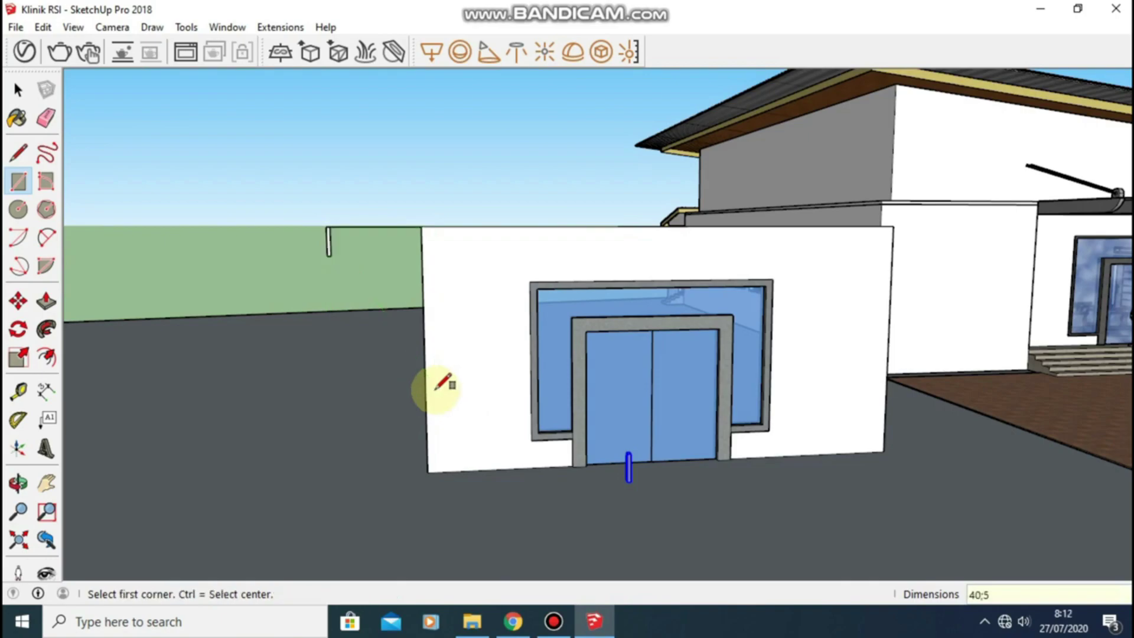
scroll(329, 245, "up", 2)
scroll(337, 245, "up", 3)
scroll(329, 248, "up", 2)
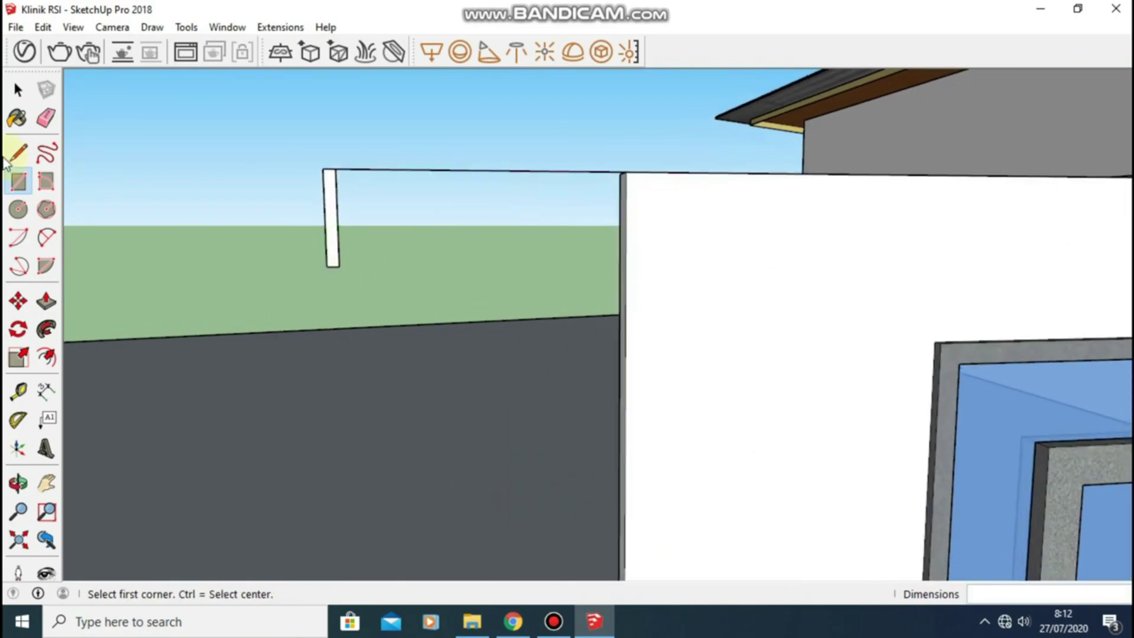
left_click(17, 118)
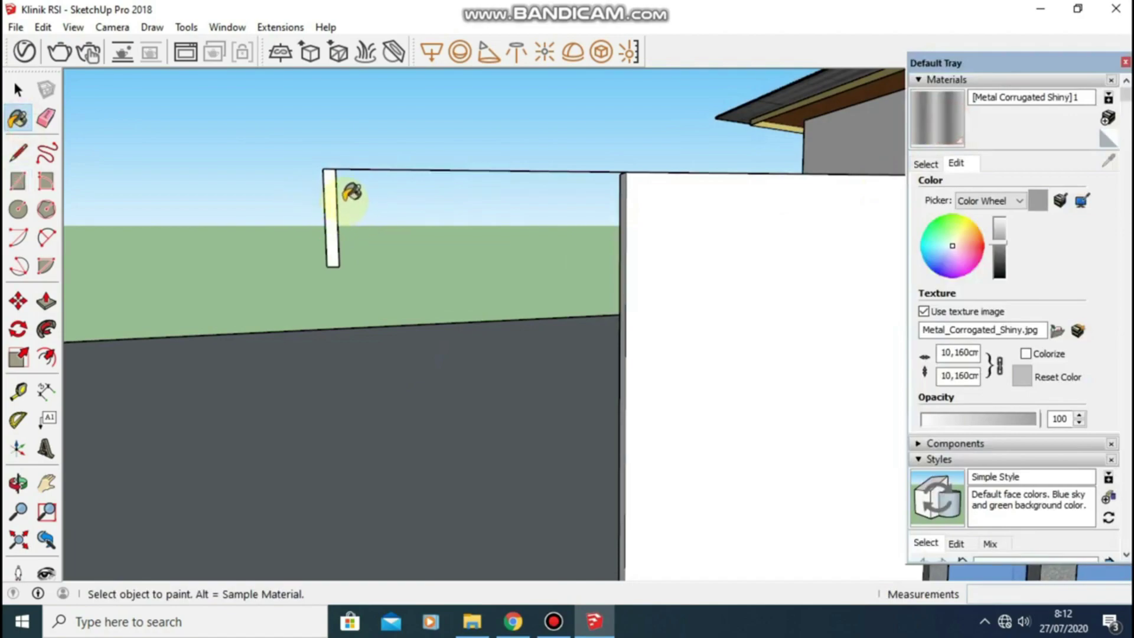
Draw a rectangle at the bar's top end and push it out 5 cm
scroll(335, 188, "up", 2)
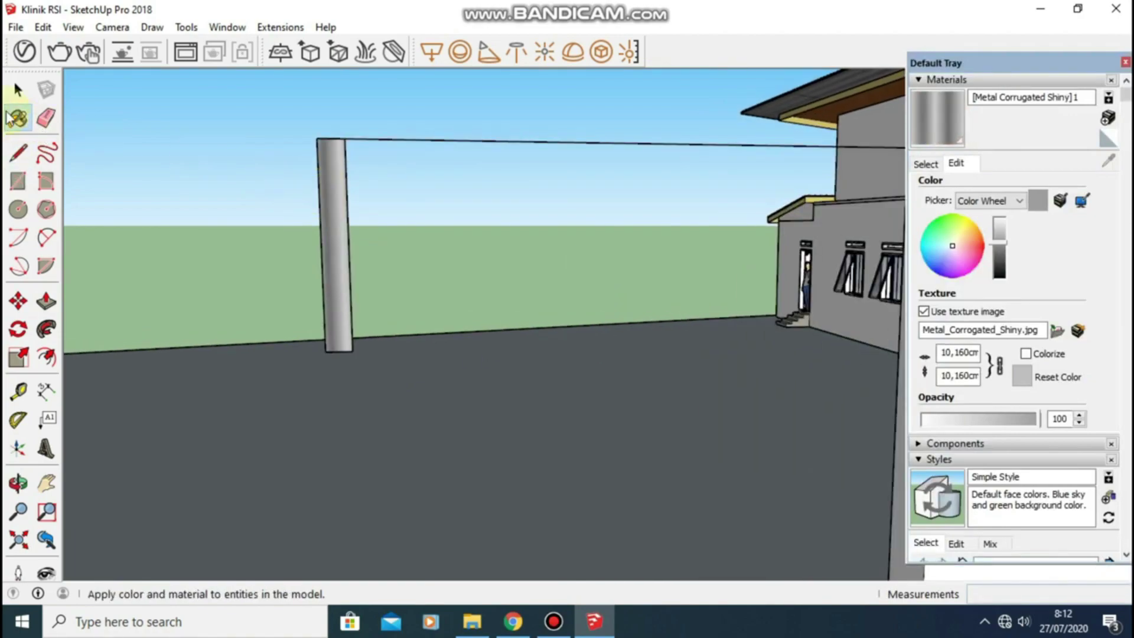
left_click(20, 182)
left_click(316, 139)
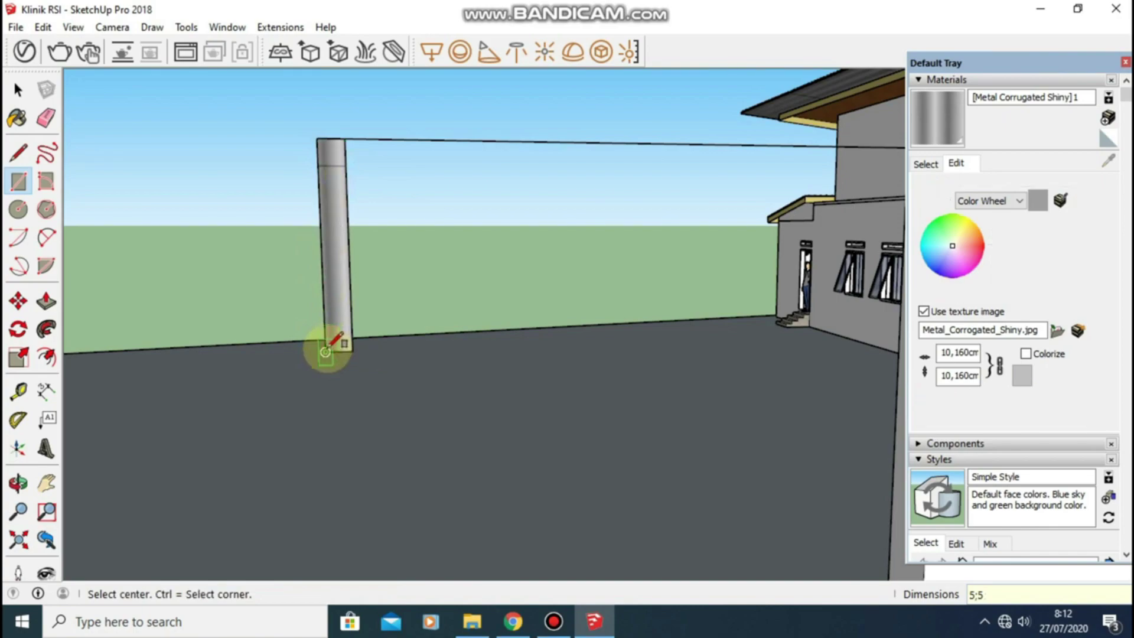
key("p")
left_click_drag(329, 232, 319, 239)
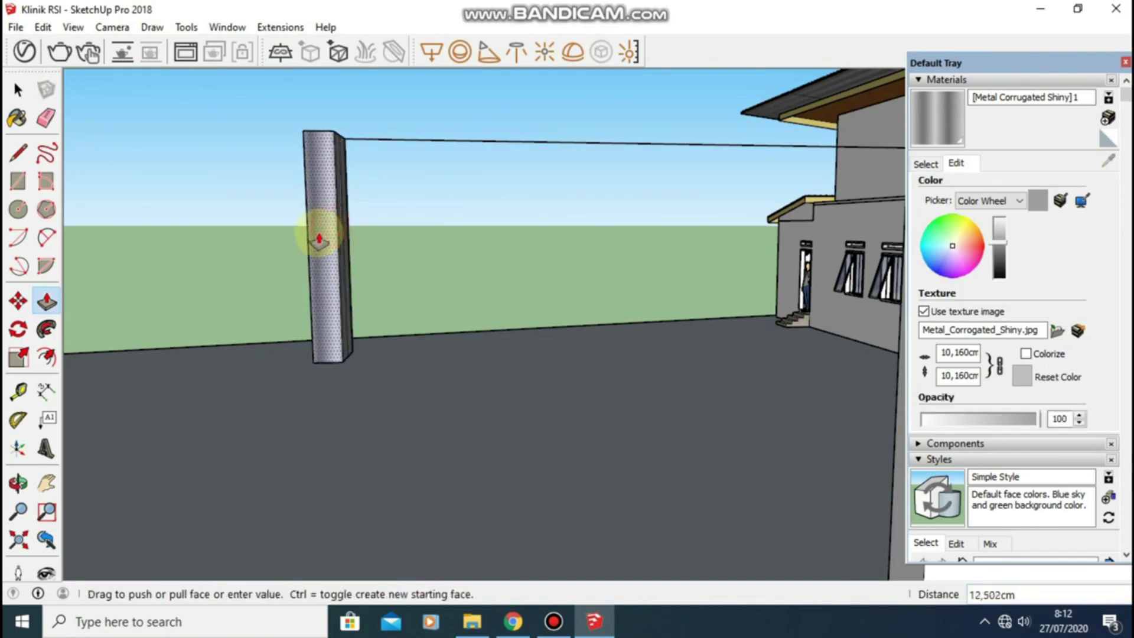
key("Return")
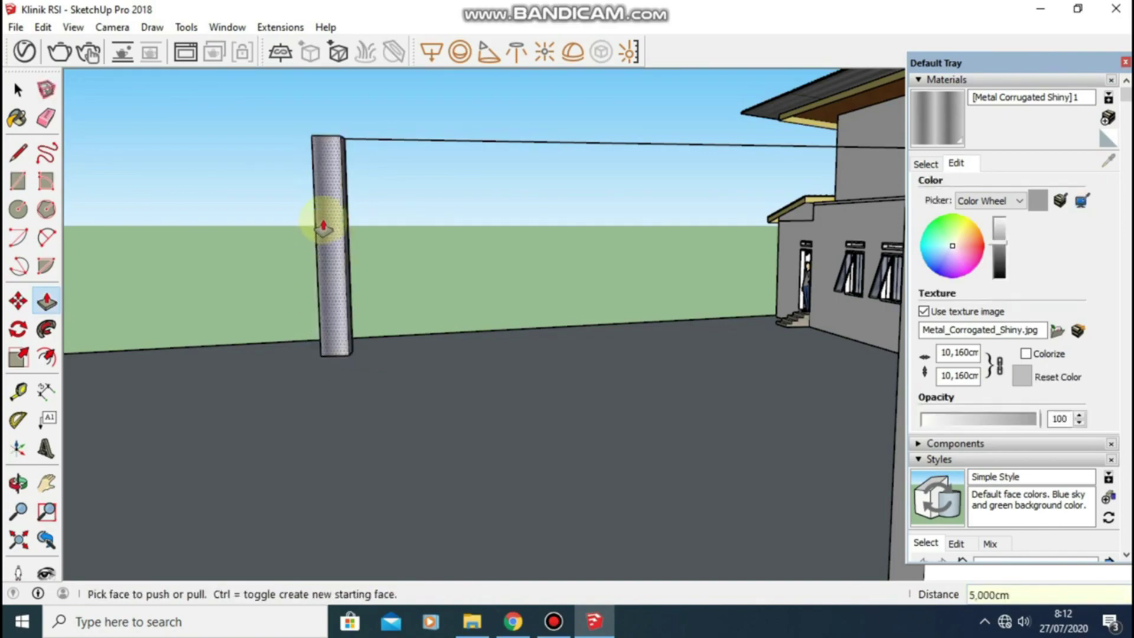
Add a rectangle at the bar's base and extrude both end blocks 5 cm
key("r")
left_click(312, 139)
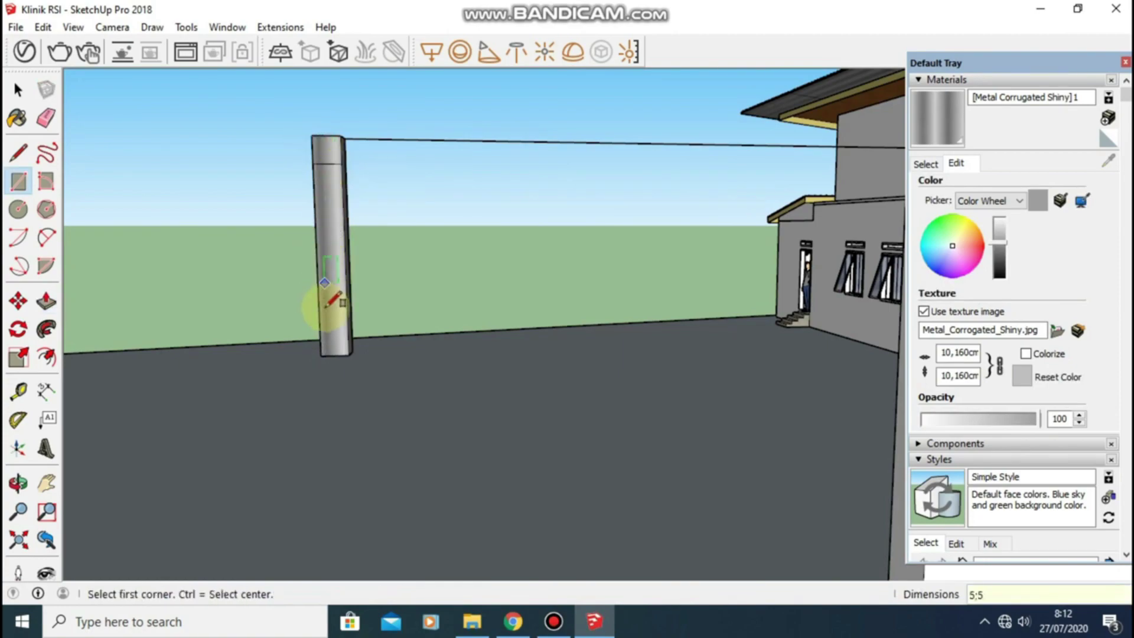
left_click(320, 355)
left_click(333, 341)
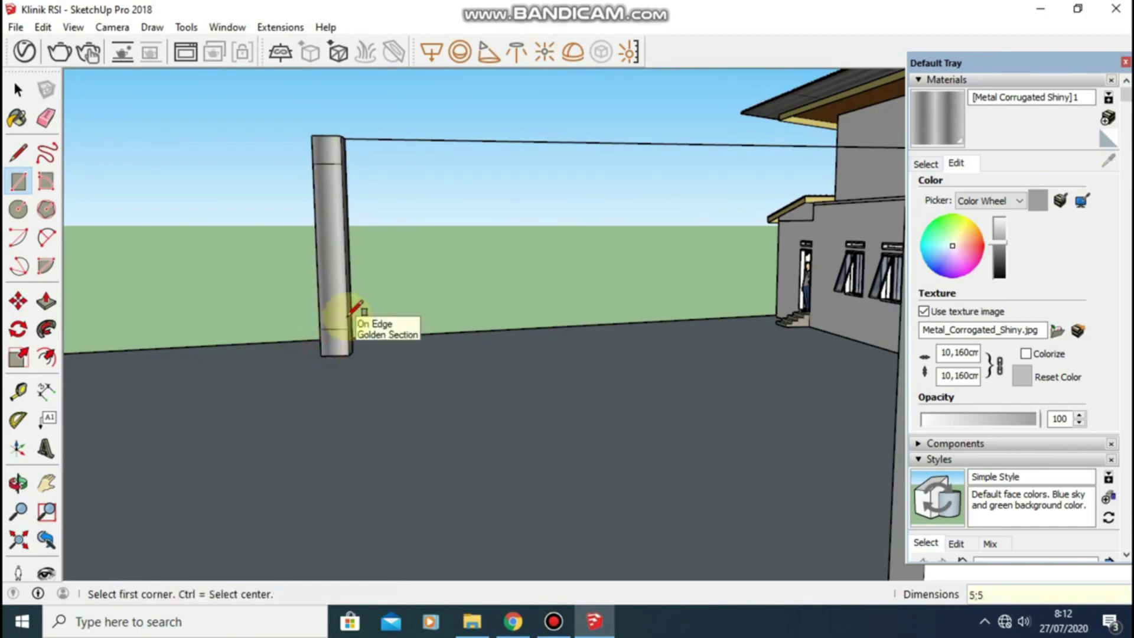
key("p")
left_click(342, 335)
type("5")
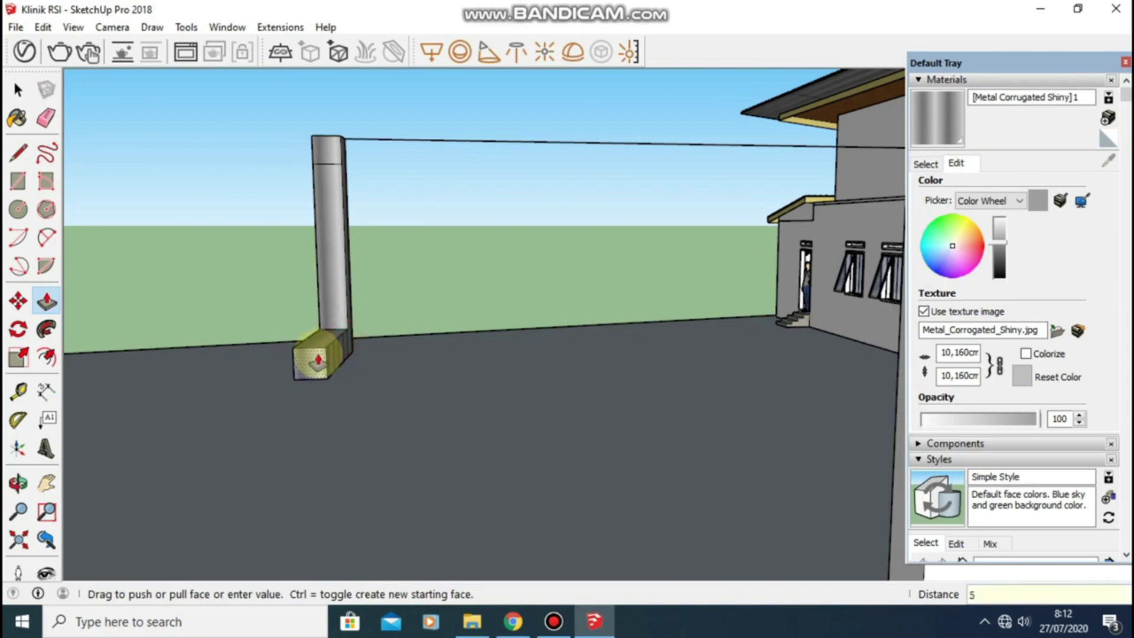
key("Return")
left_click(317, 150)
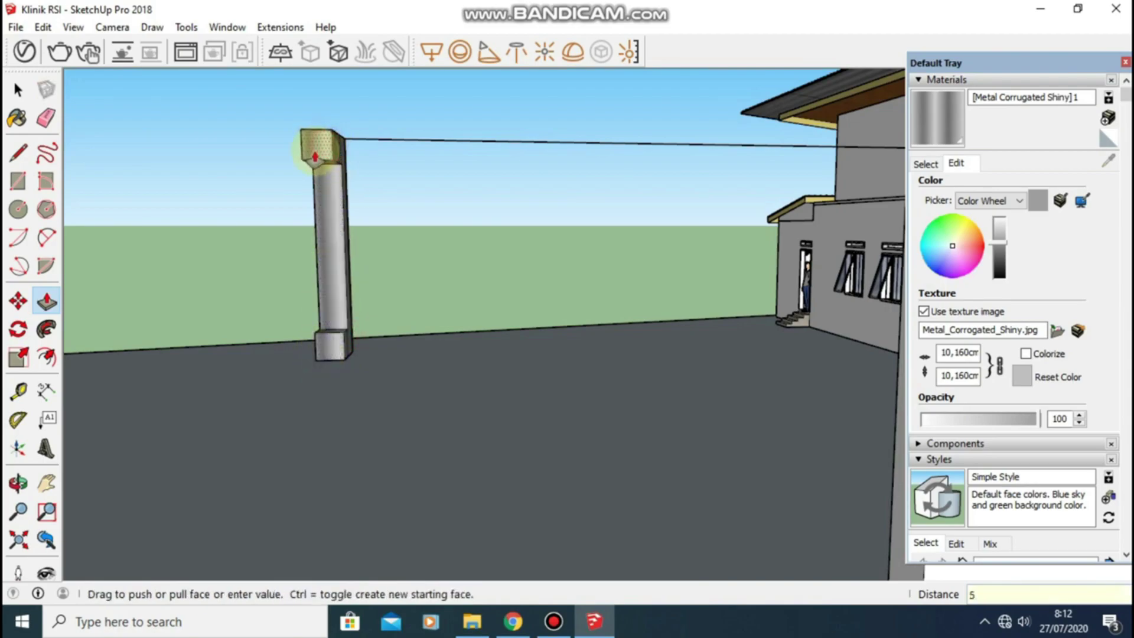
left_click(315, 165)
Window-select the second metal handle with its end blocks and make it one group
left_click(13, 92)
left_click(392, 109)
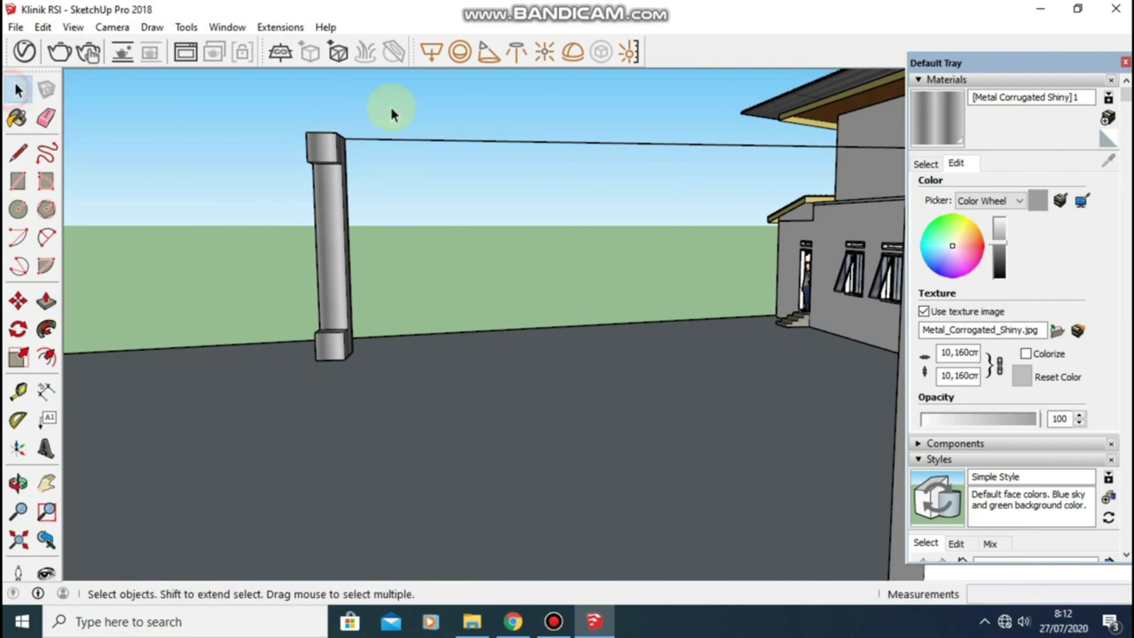
left_click(416, 182)
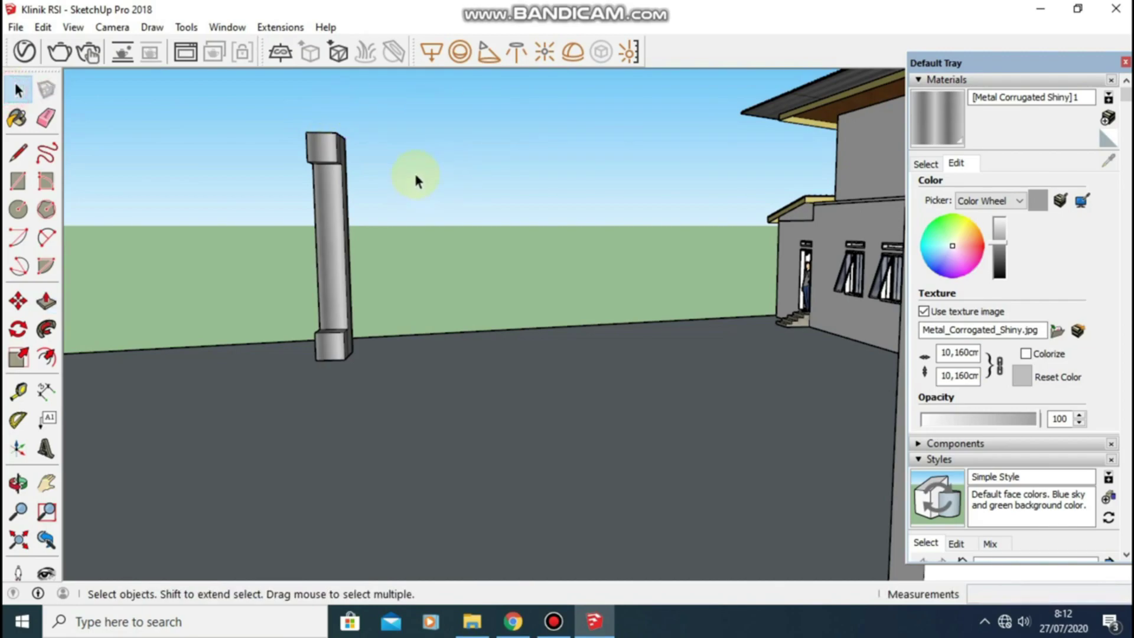
left_click_drag(380, 106, 264, 374)
left_click(504, 217)
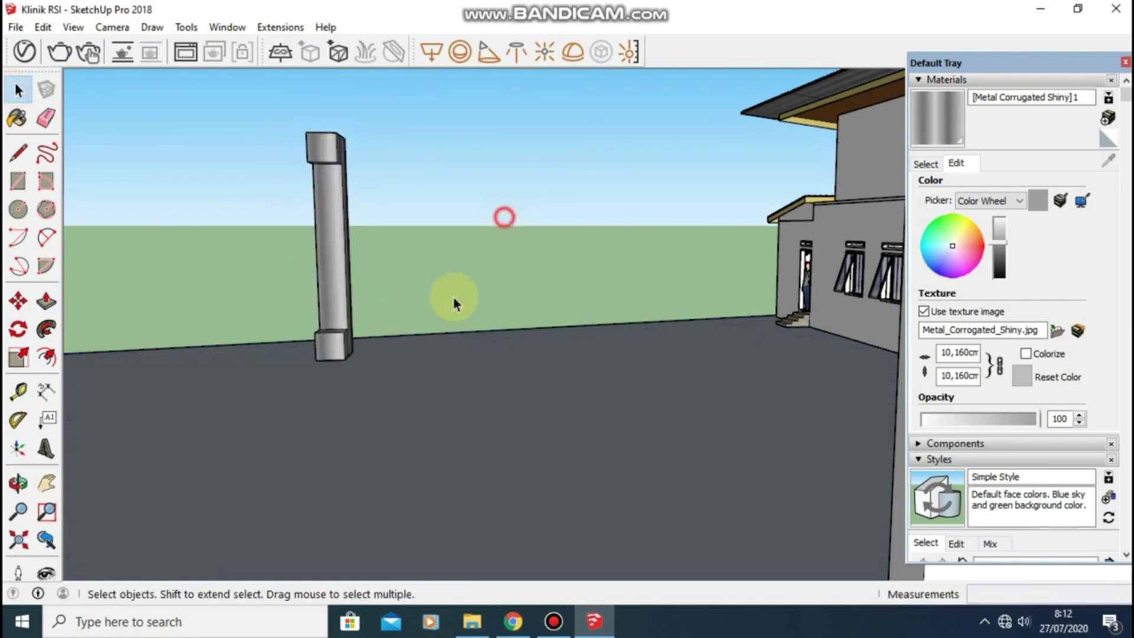
left_click_drag(431, 90, 432, 89)
right_click(331, 210)
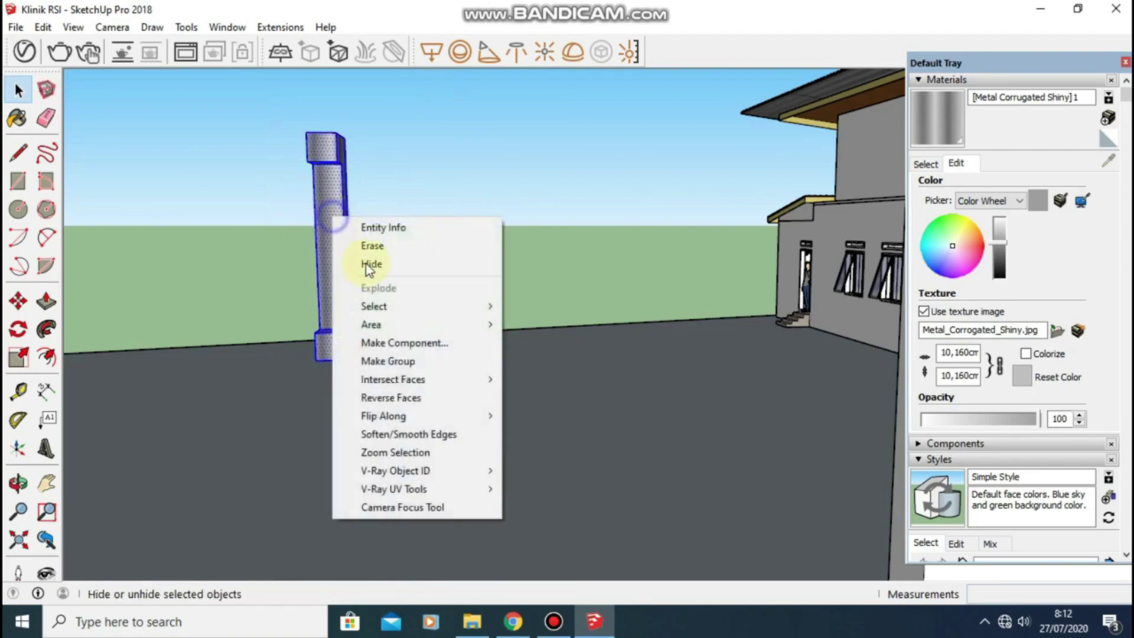
left_click(420, 362)
middle_click_drag(334, 203, 329, 207)
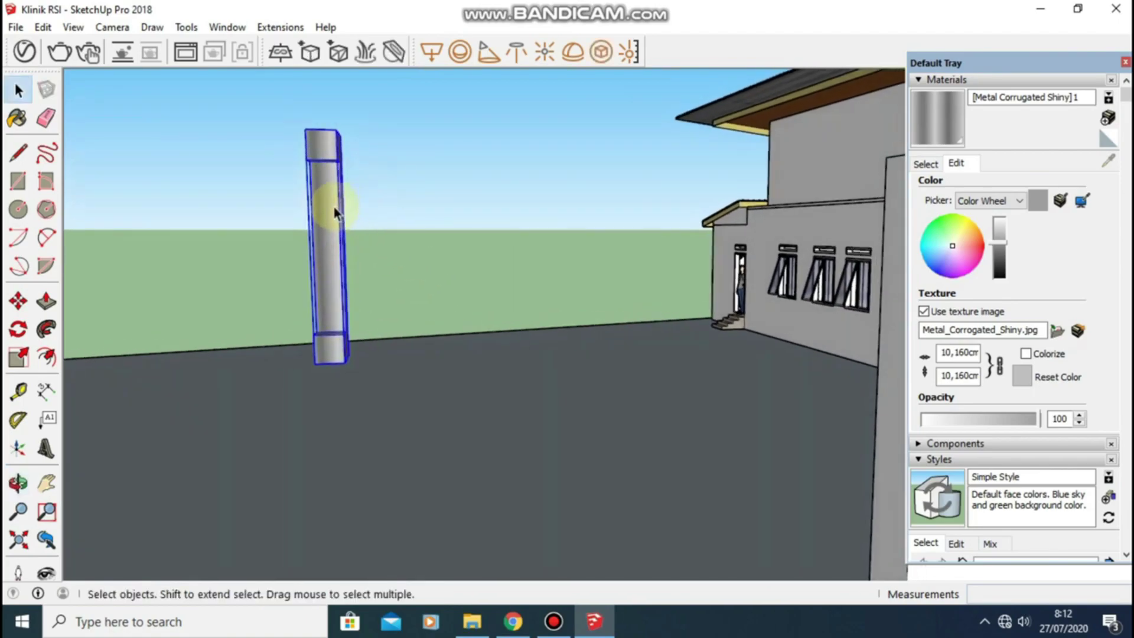
right_click(331, 207)
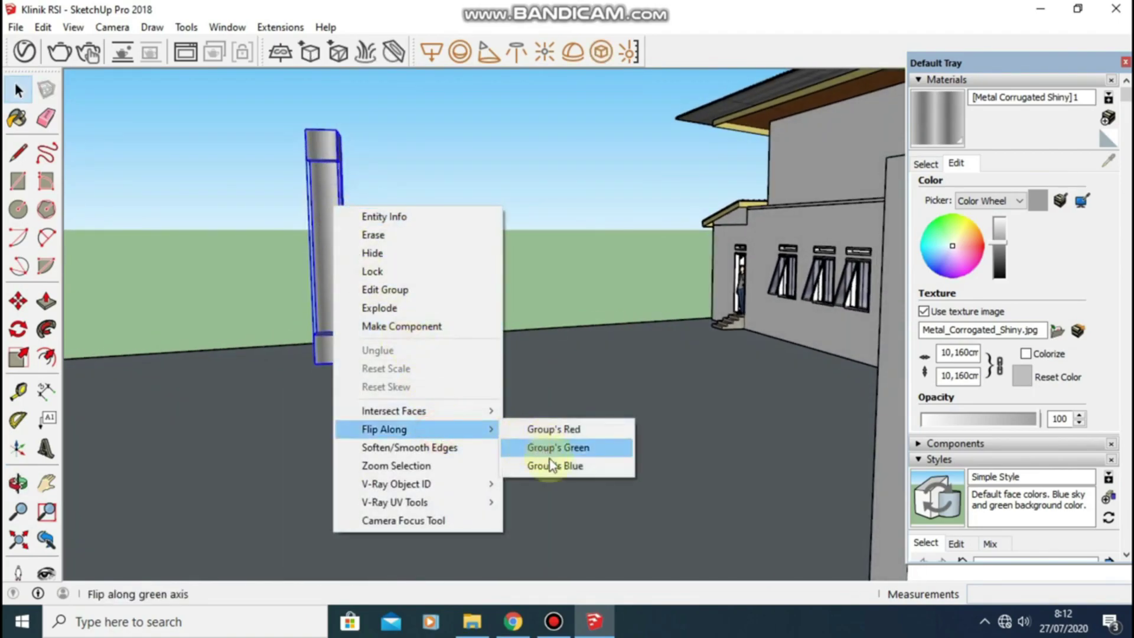
Flip the handle group along its blue and green axes
left_click(553, 466)
mouse_move(384, 429)
right_click(355, 306)
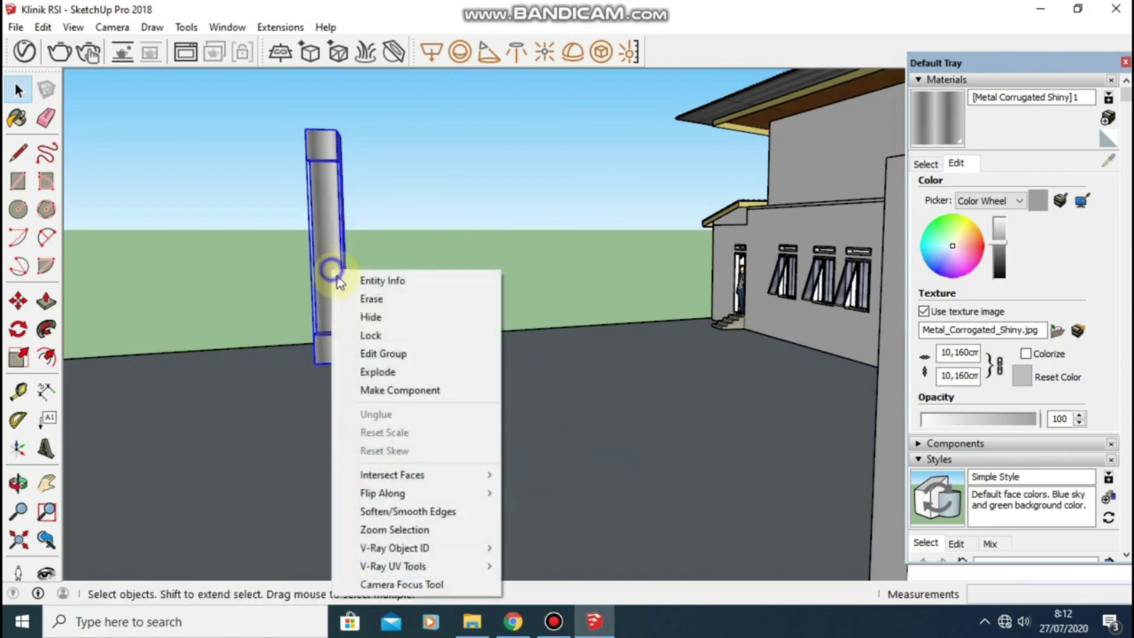
left_click(552, 514)
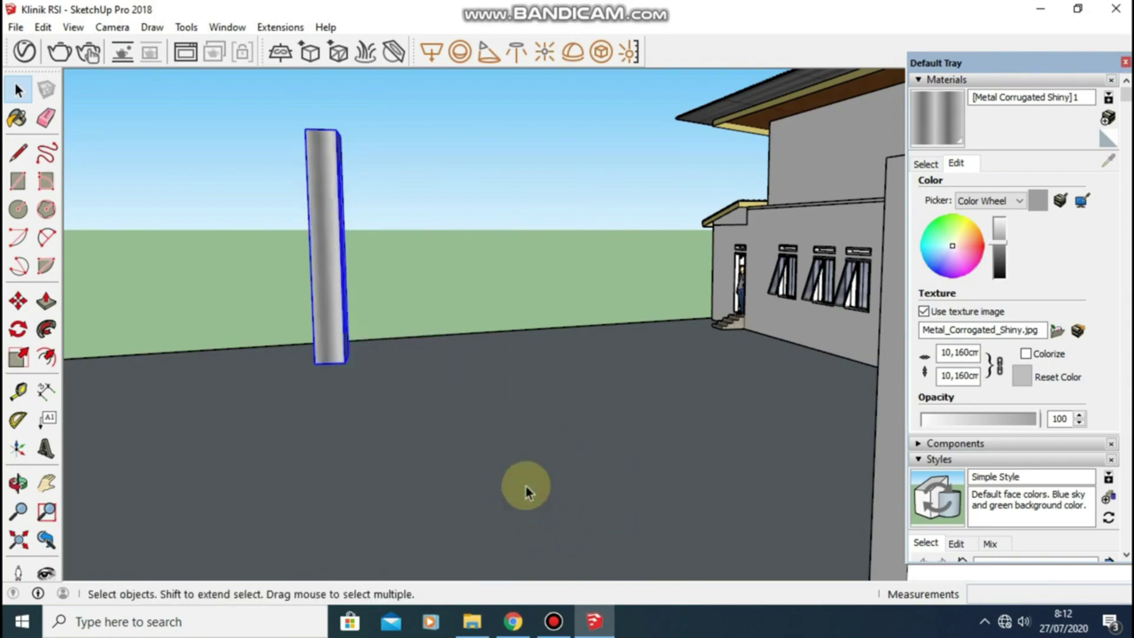
Pick up the handle by its top corner and carry it toward the glass door
key("m")
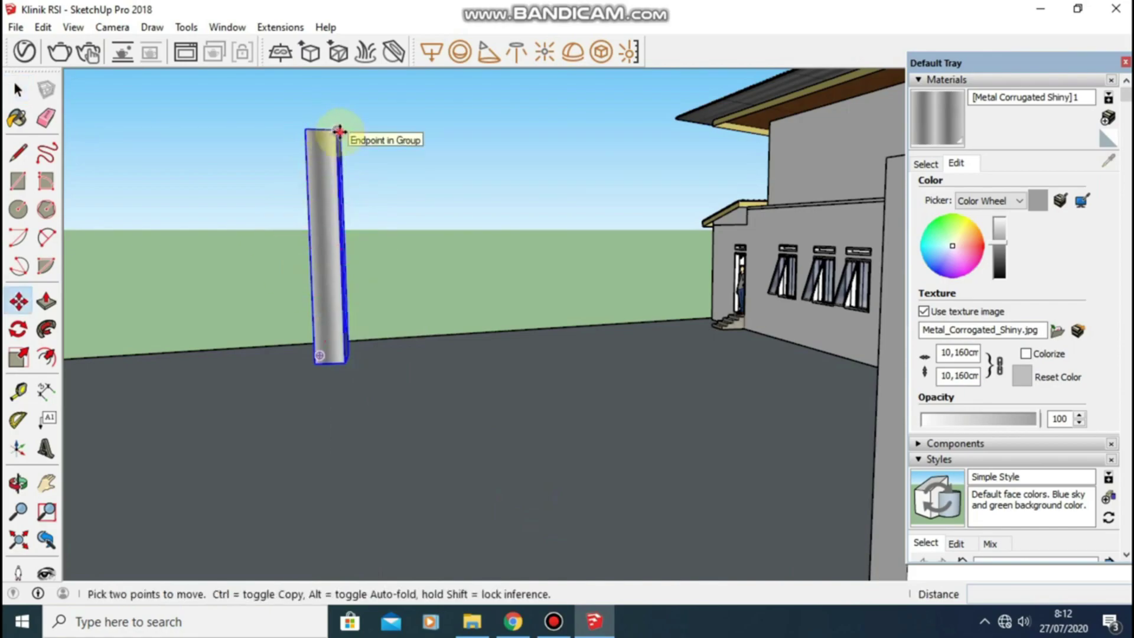
left_click(336, 131)
mouse_move(602, 319)
middle_mouse_down()
mouse_move(325, 259)
mouse_move(341, 277)
mouse_move(673, 295)
middle_mouse_up()
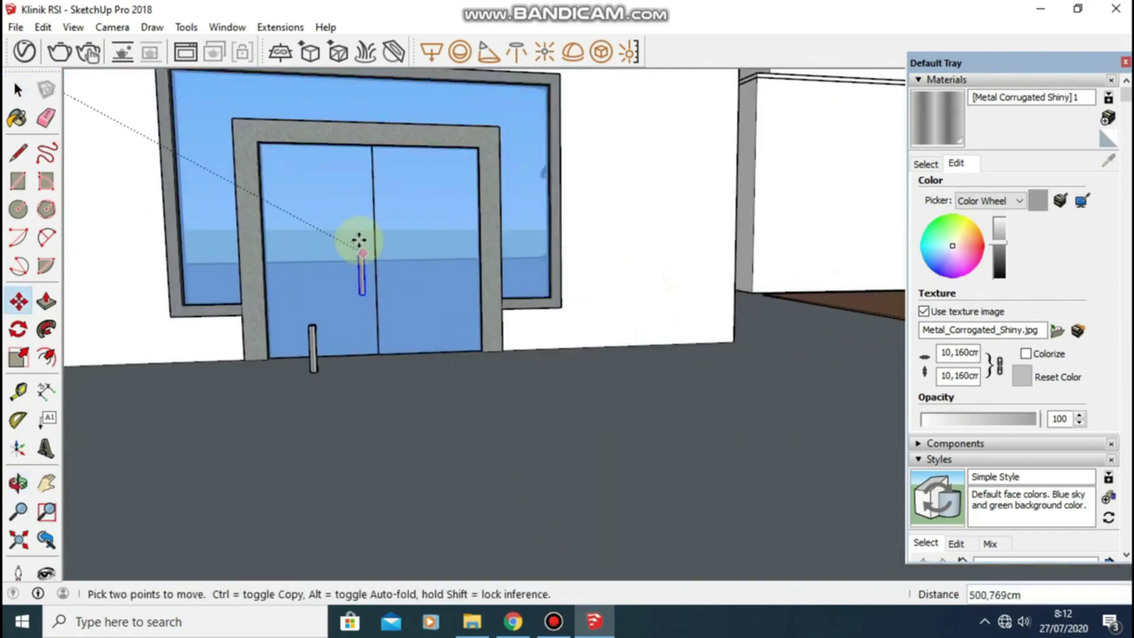
scroll(367, 236, "up", 2)
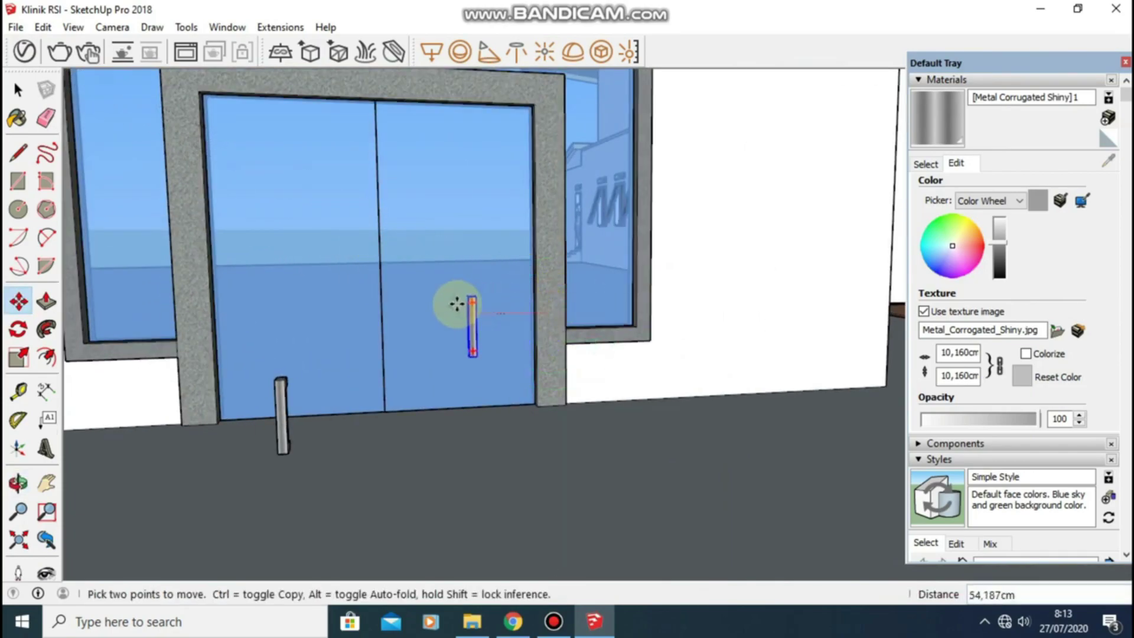
scroll(452, 303, "up", 2)
middle_click_drag(451, 299, 511, 289)
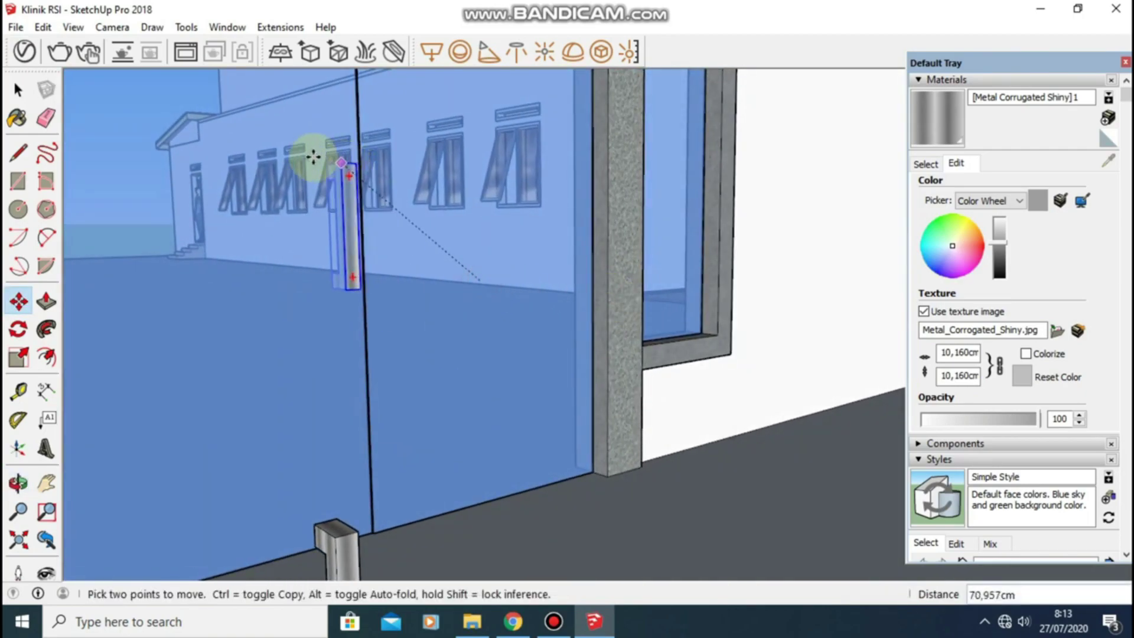
mouse_move(324, 148)
middle_mouse_down()
mouse_move(284, 200)
mouse_move(309, 172)
middle_mouse_up()
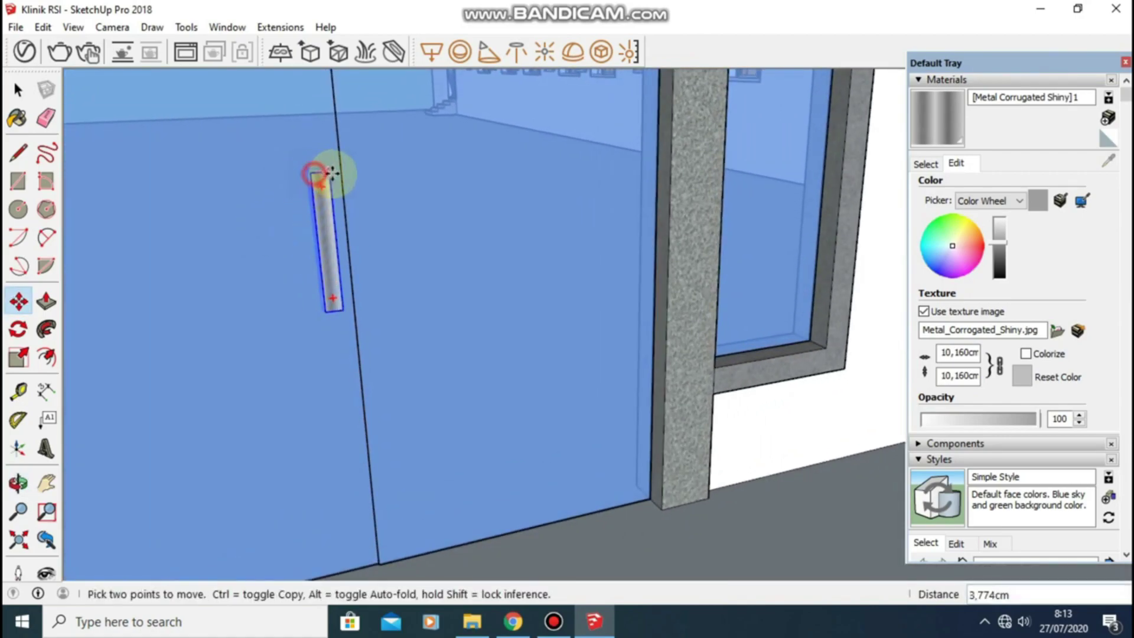
Reposition the handle, finally setting it 5 cm along green beside the door seam
left_click(327, 173)
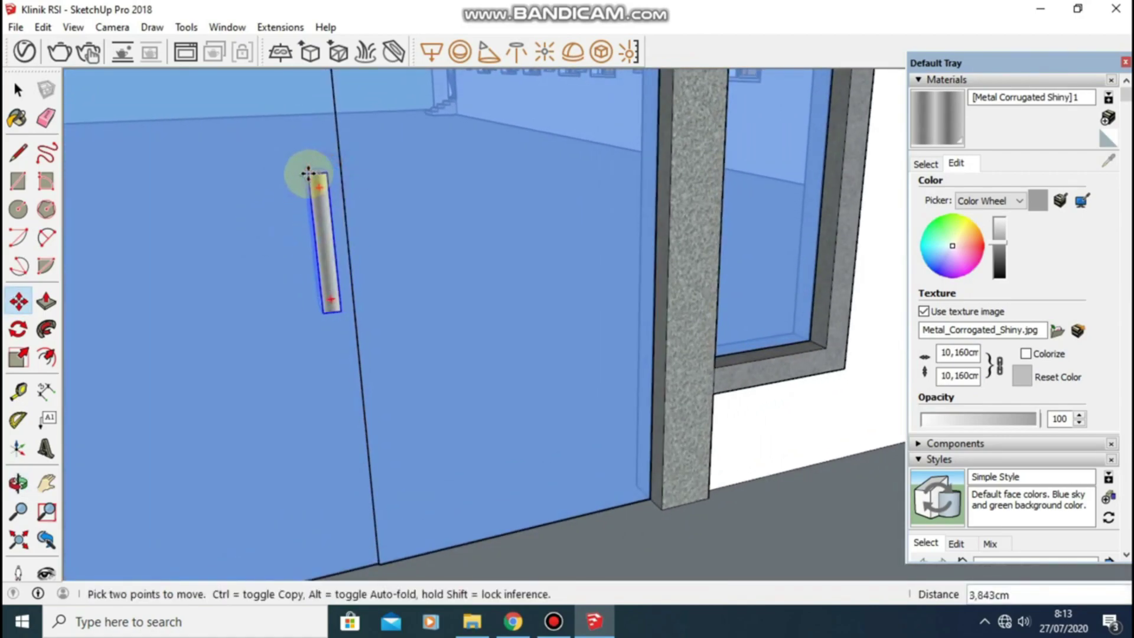
key("Return")
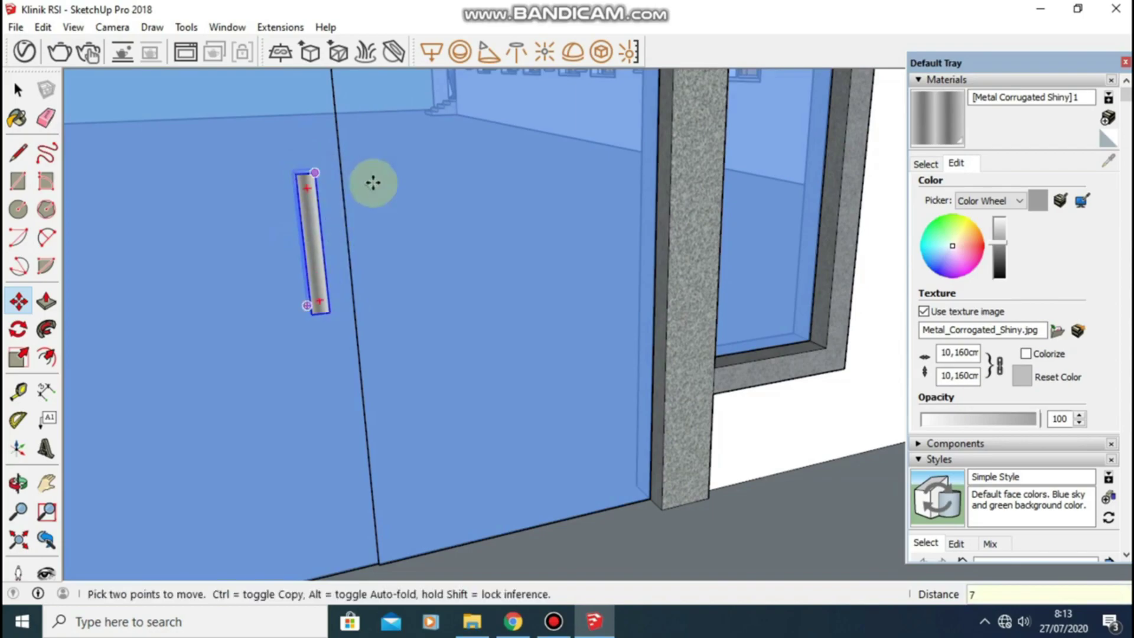
left_click(308, 215)
type("5")
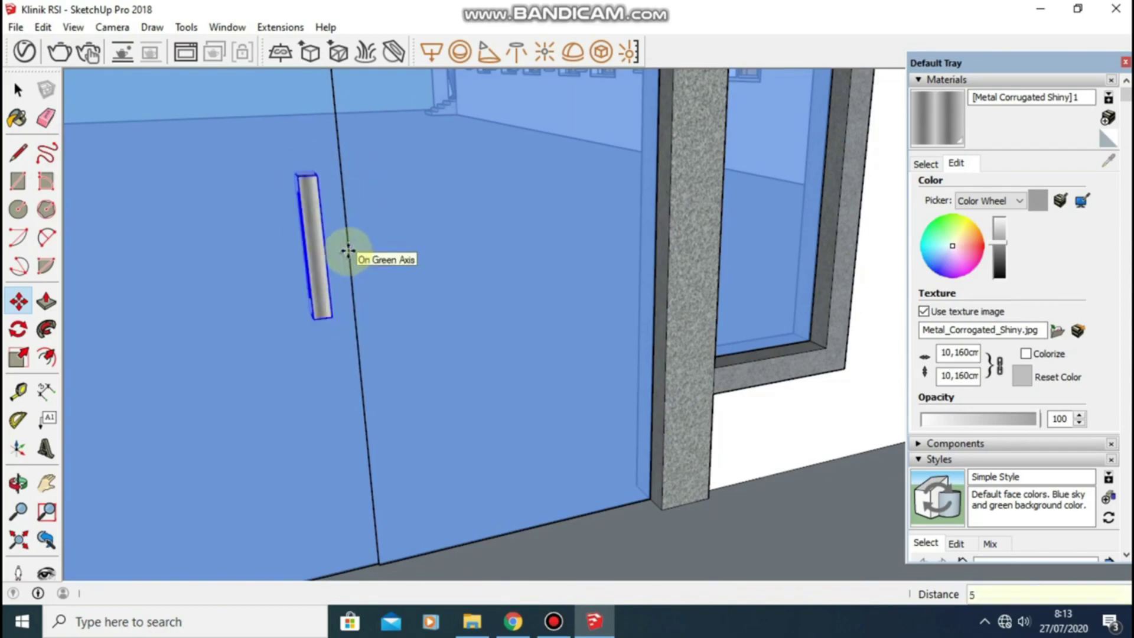
key("Return")
middle_click_drag(338, 239, 470, 237)
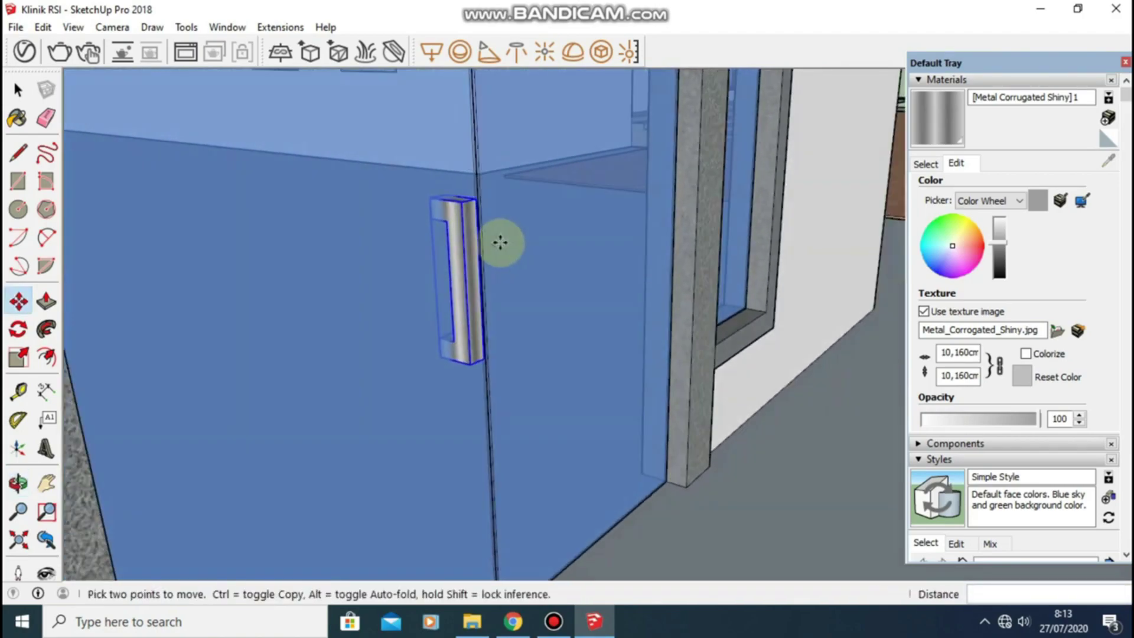
left_click(466, 235)
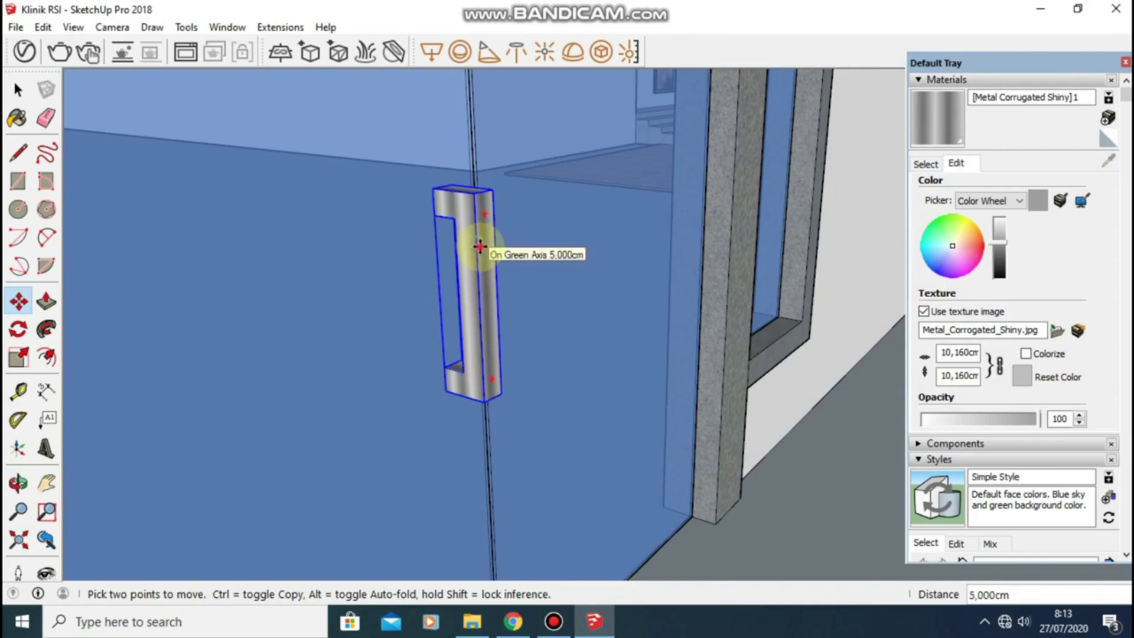
left_click(479, 245)
mouse_move(499, 240)
middle_mouse_down()
mouse_move(346, 255)
mouse_move(254, 233)
middle_mouse_up()
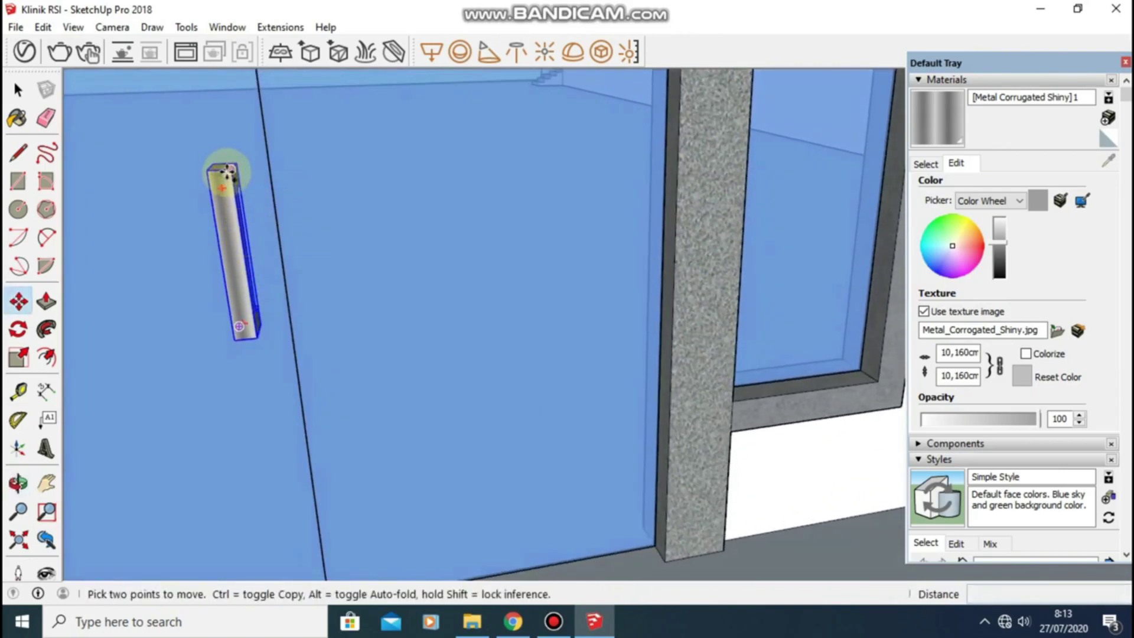
Copy the handle and offset the copy 7 cm along the red axis
left_click(227, 171, "ctrl")
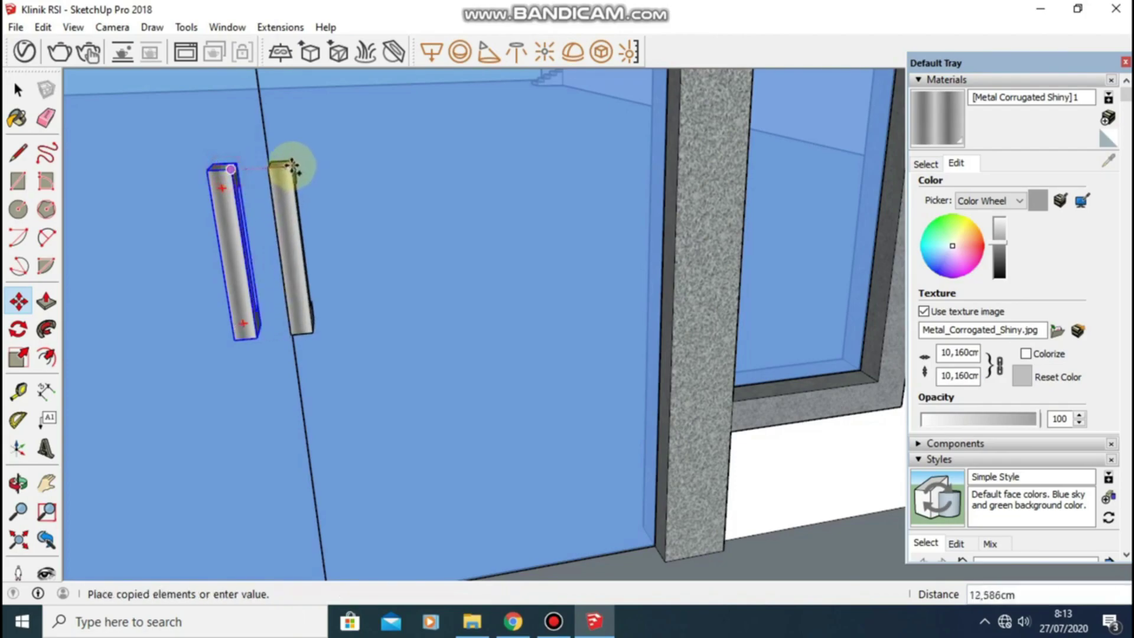
left_click(292, 165)
mouse_move(292, 165)
middle_mouse_down()
mouse_move(309, 172)
mouse_move(297, 183)
mouse_move(304, 260)
middle_mouse_up()
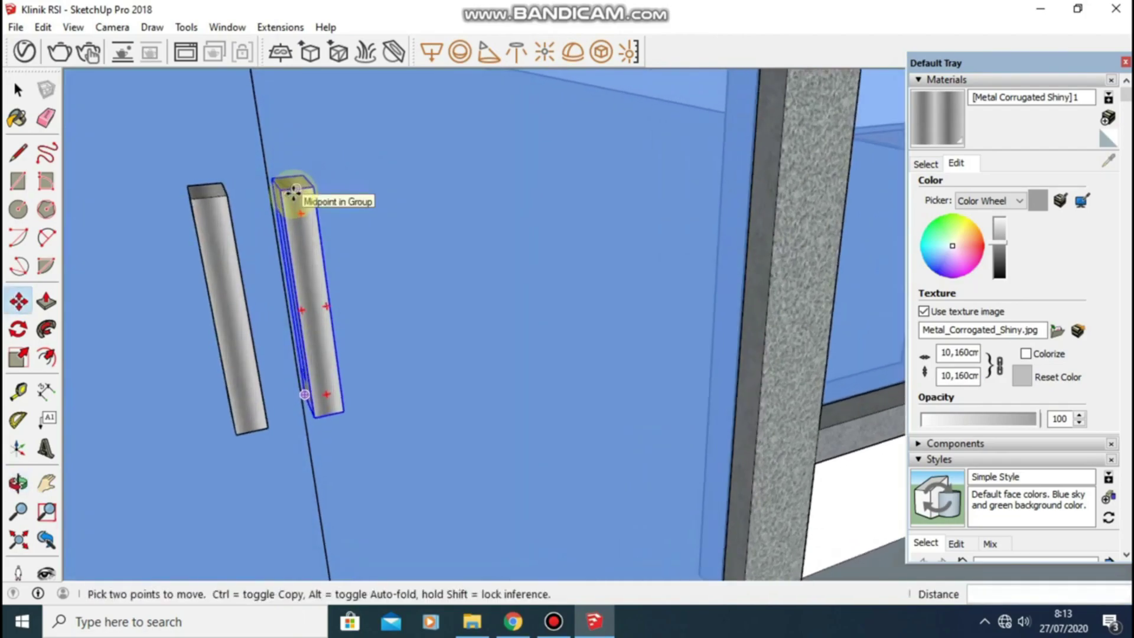
left_click(291, 192)
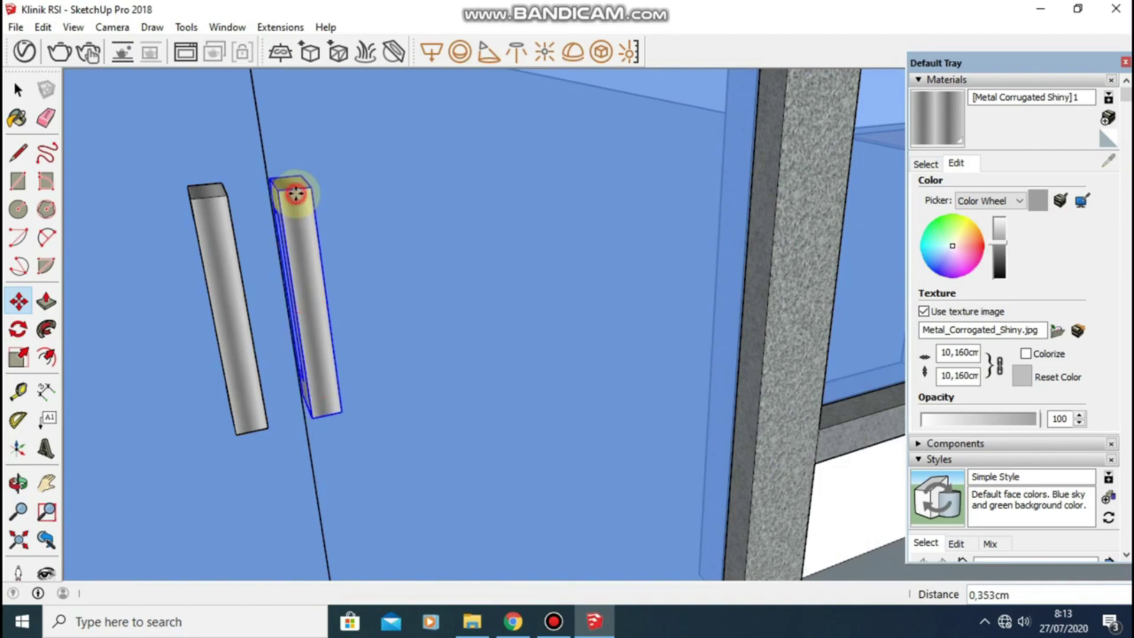
type("7")
key("Return")
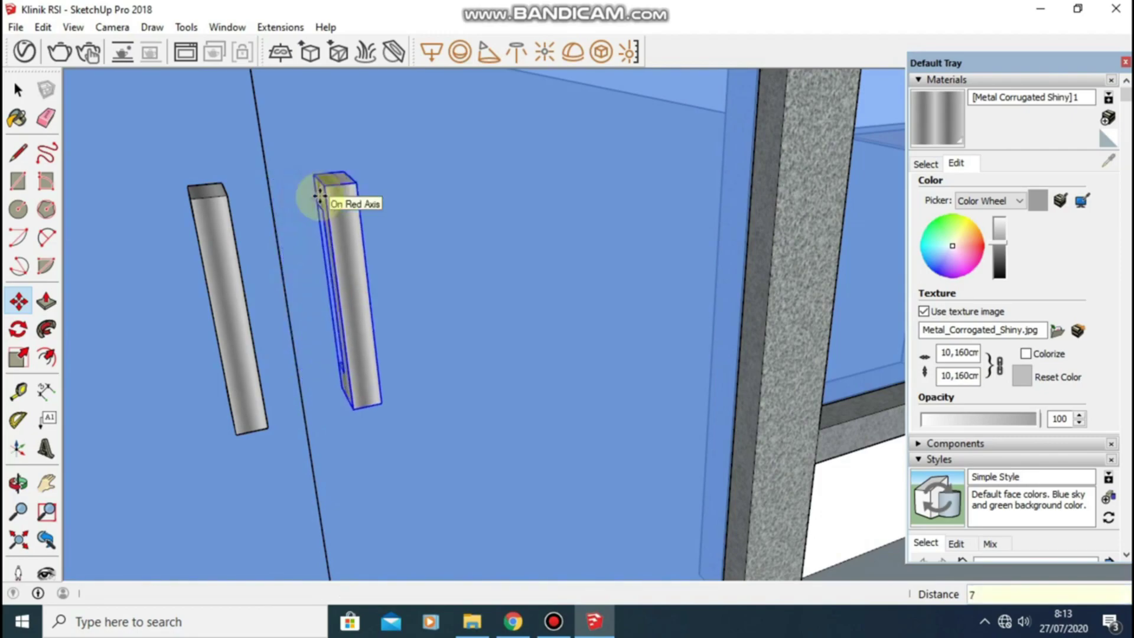
Orbit and zoom around the wall so the double doors face the view
scroll(318, 201, "down", 2)
scroll(412, 203, "down", 2)
scroll(413, 300, "down", 2)
scroll(413, 299, "down", 3)
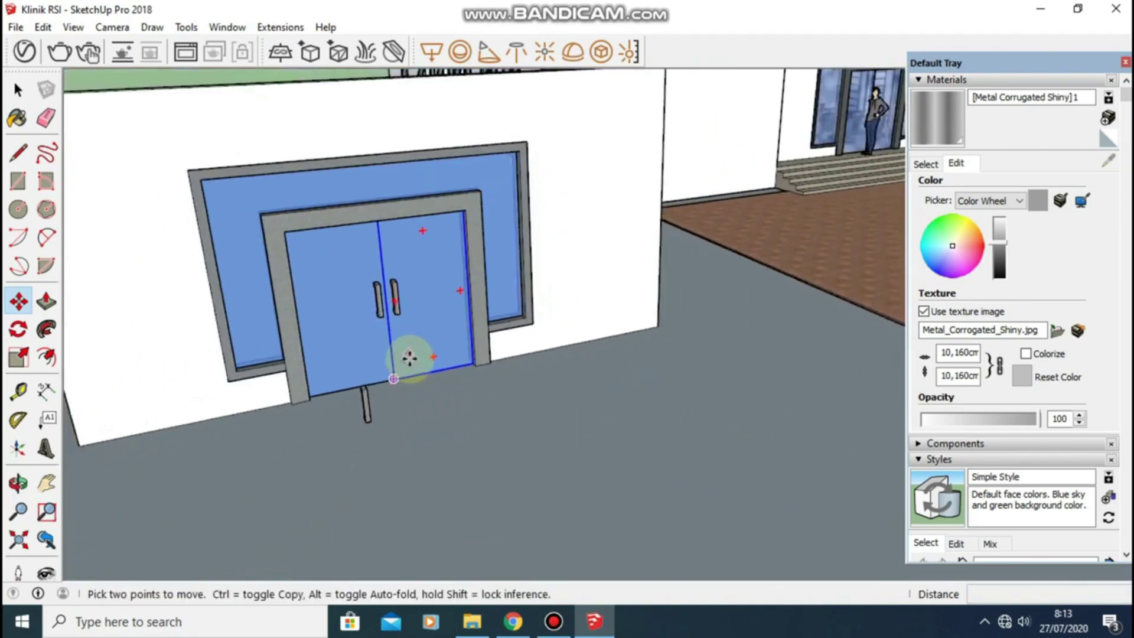
scroll(405, 362, "down", 3)
scroll(405, 367, "down", 1)
key("space")
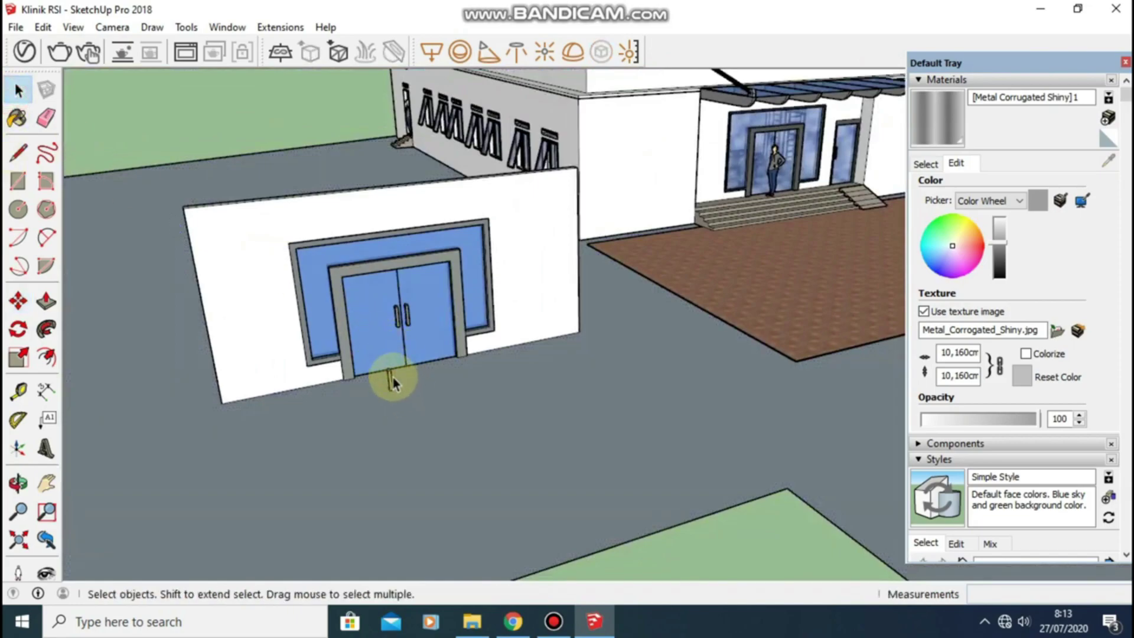
scroll(391, 382, "up", 3)
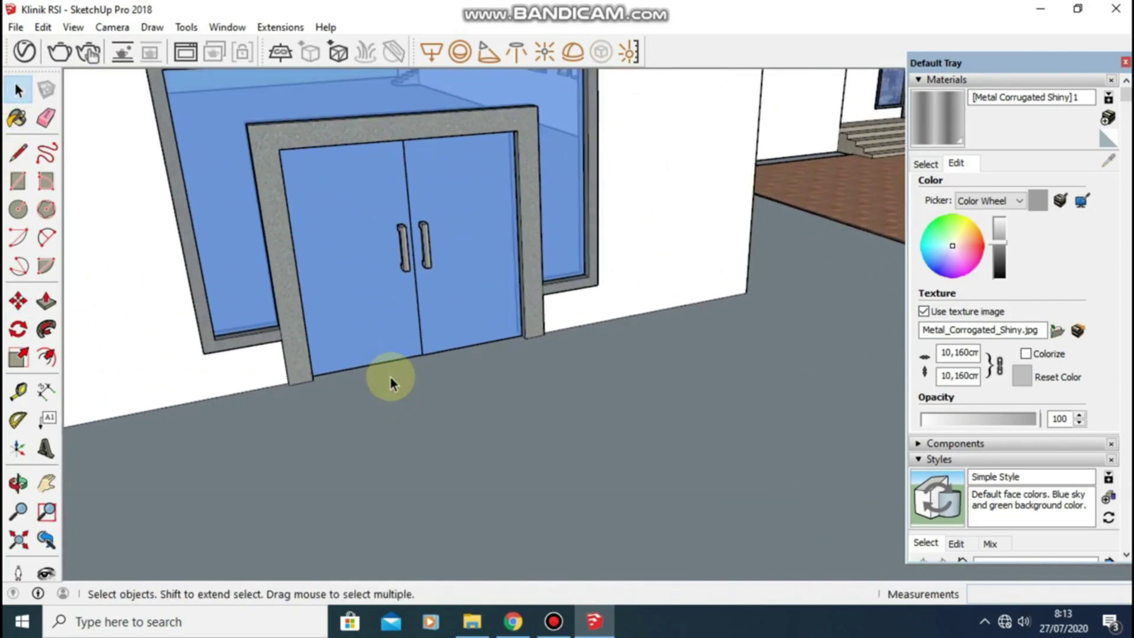
scroll(391, 383, "down", 3)
middle_click_drag(398, 362, 347, 329)
scroll(254, 215, "up", 2)
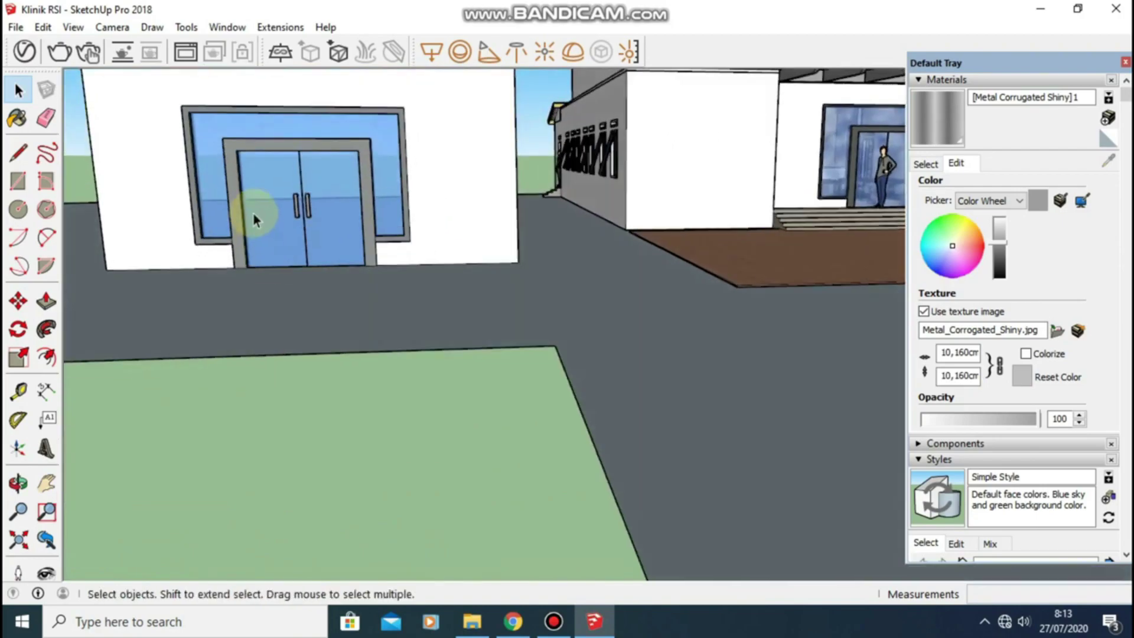
scroll(280, 155, "up", 2)
middle_click_drag(280, 154, 817, 200)
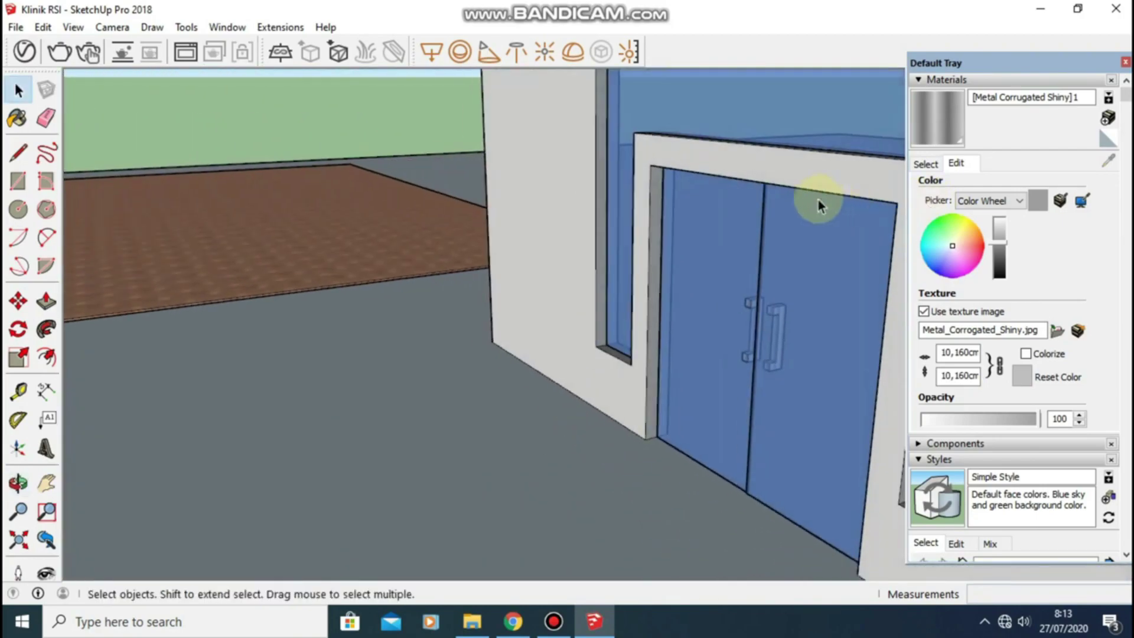
scroll(694, 206, "down", 1)
scroll(637, 214, "down", 2)
mouse_move(637, 214)
middle_mouse_down()
mouse_move(768, 156)
mouse_move(185, 222)
mouse_move(286, 192)
mouse_move(344, 116)
mouse_move(285, 146)
mouse_move(379, 158)
mouse_move(283, 216)
mouse_move(297, 220)
middle_mouse_up()
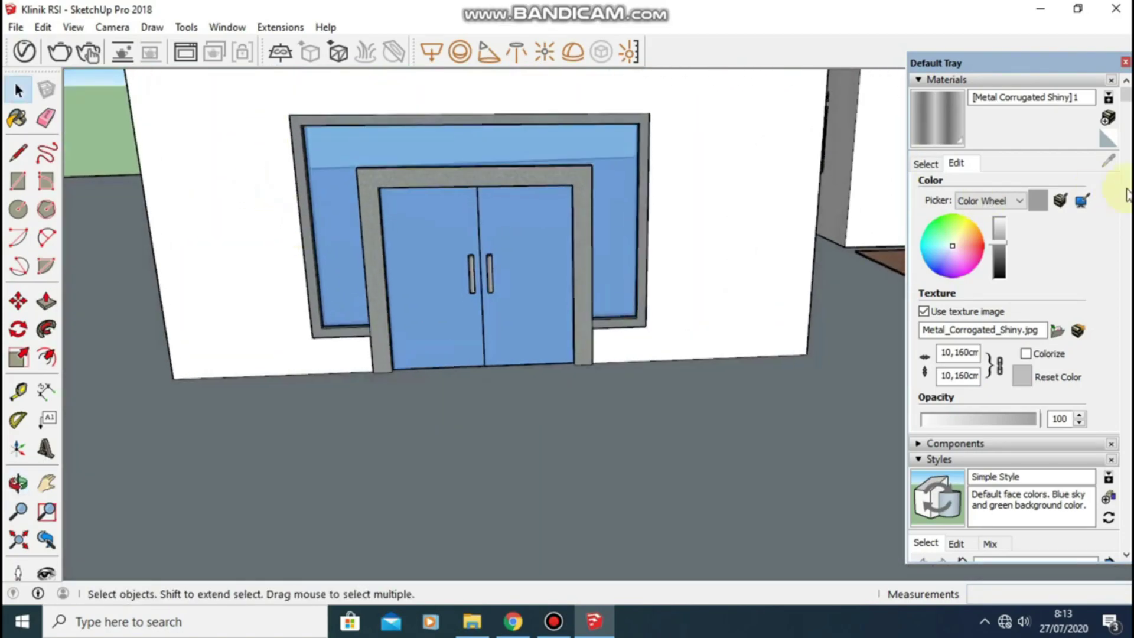
Pick Translucent Glass Sky Reflection from the Glass and Mirrors materials
left_click(927, 164)
left_click(1017, 188)
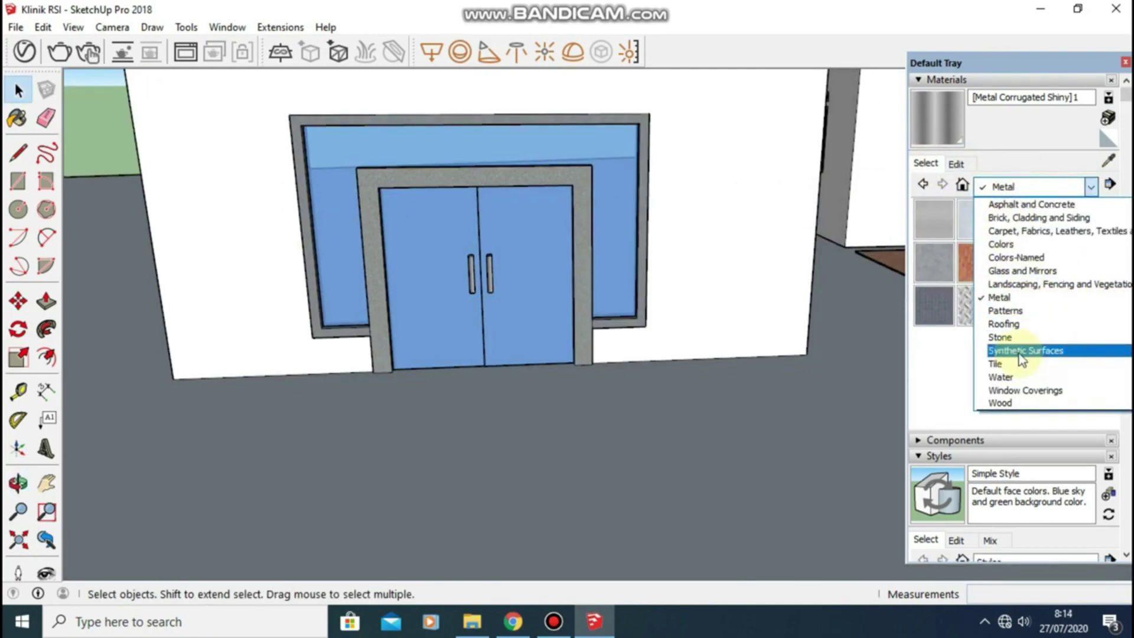
left_click(1021, 353)
left_click(1028, 188)
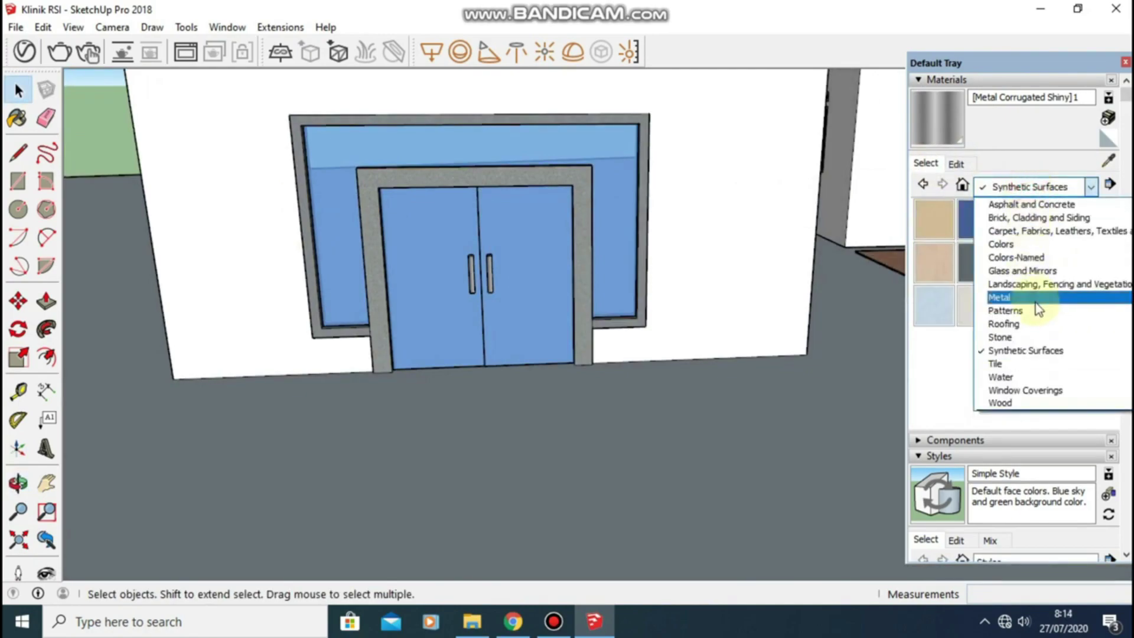
left_click(1039, 272)
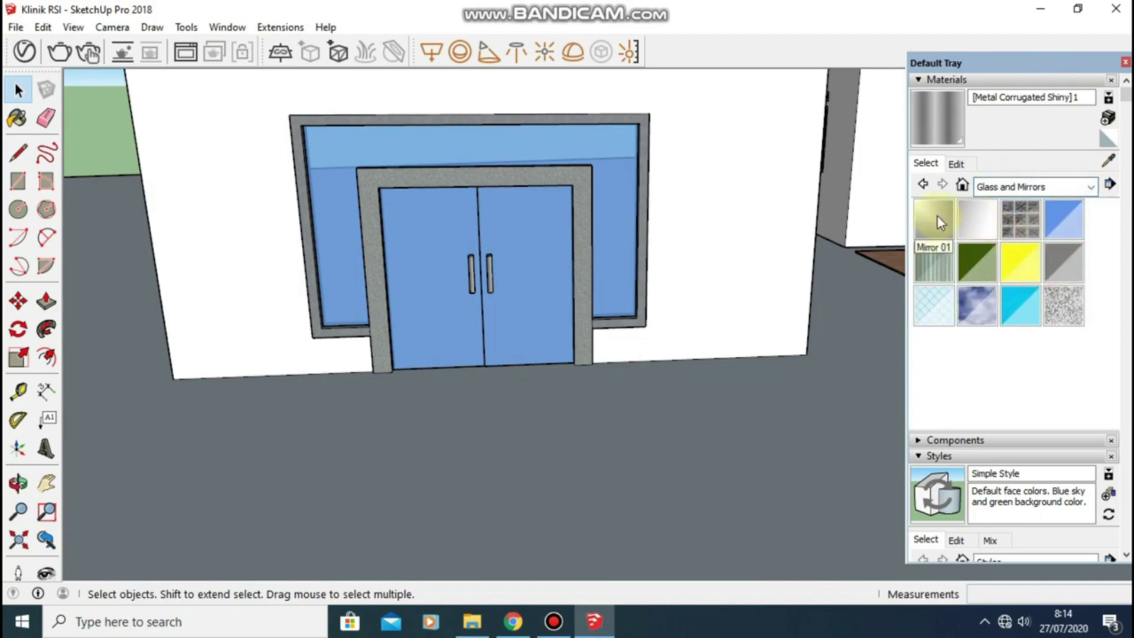
left_click(978, 305)
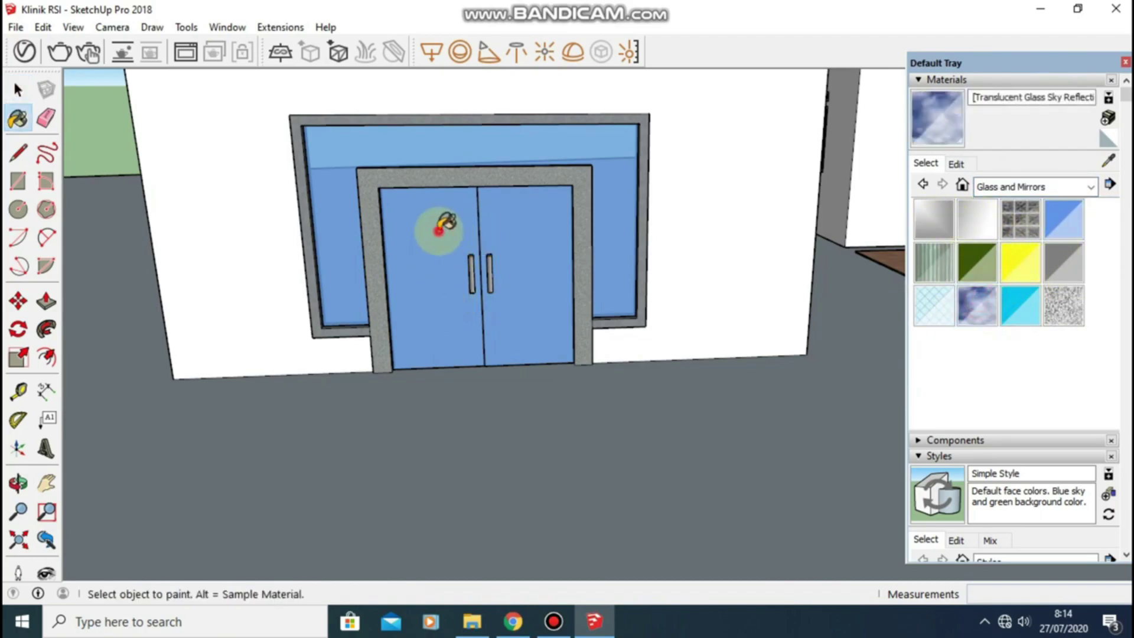
Paint the left and right door leaves with the sky-reflection glass
left_click(17, 90)
double_click(443, 227)
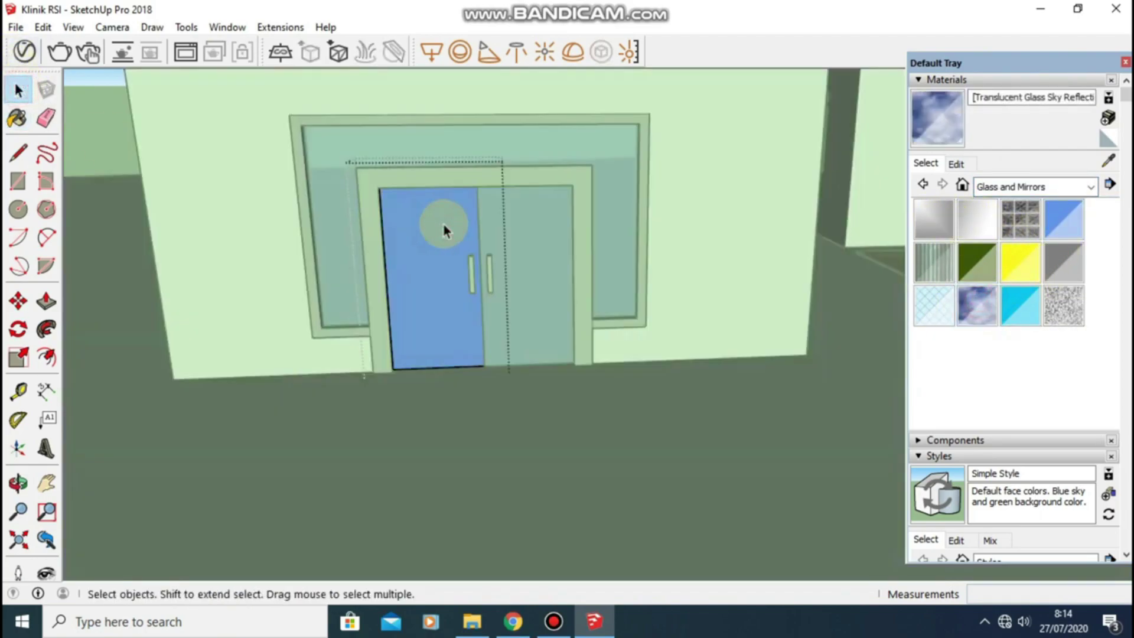
left_click(977, 305)
left_click(431, 209)
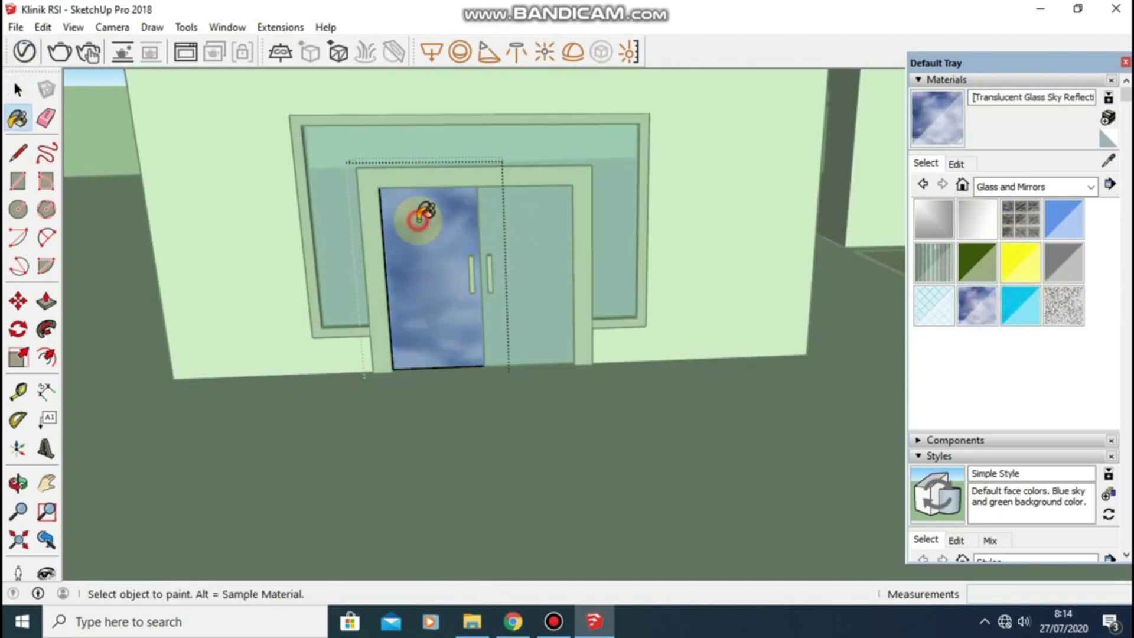
left_click(18, 90)
left_click(536, 220)
double_click(536, 221)
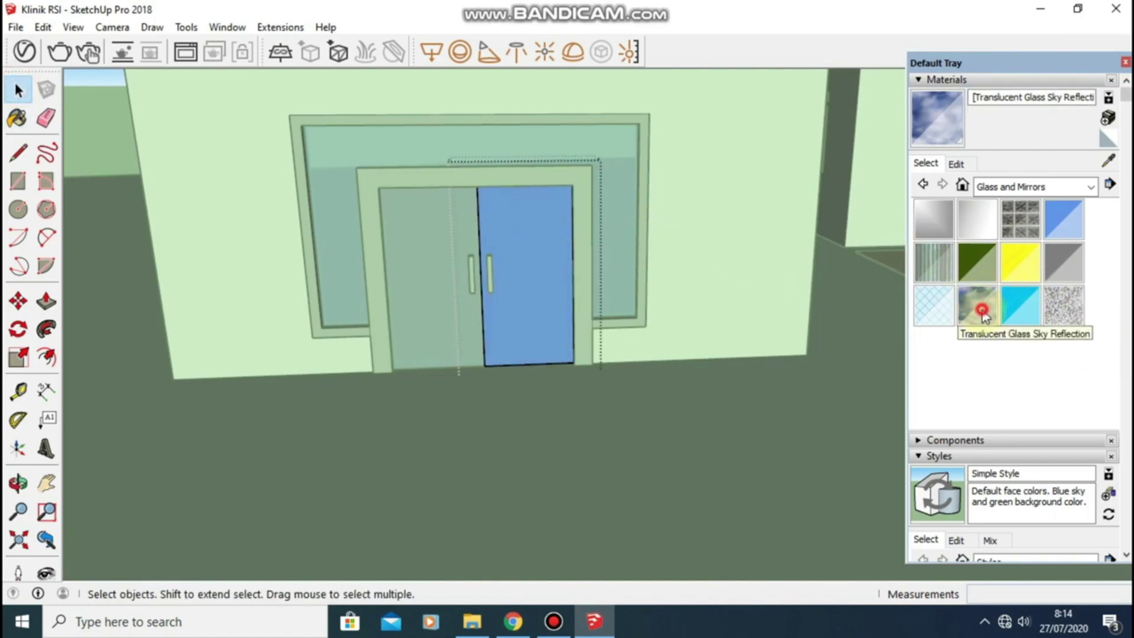
left_click(977, 306)
left_click(535, 236)
Paint the large window pane with the same glass and close its group
left_click(18, 90)
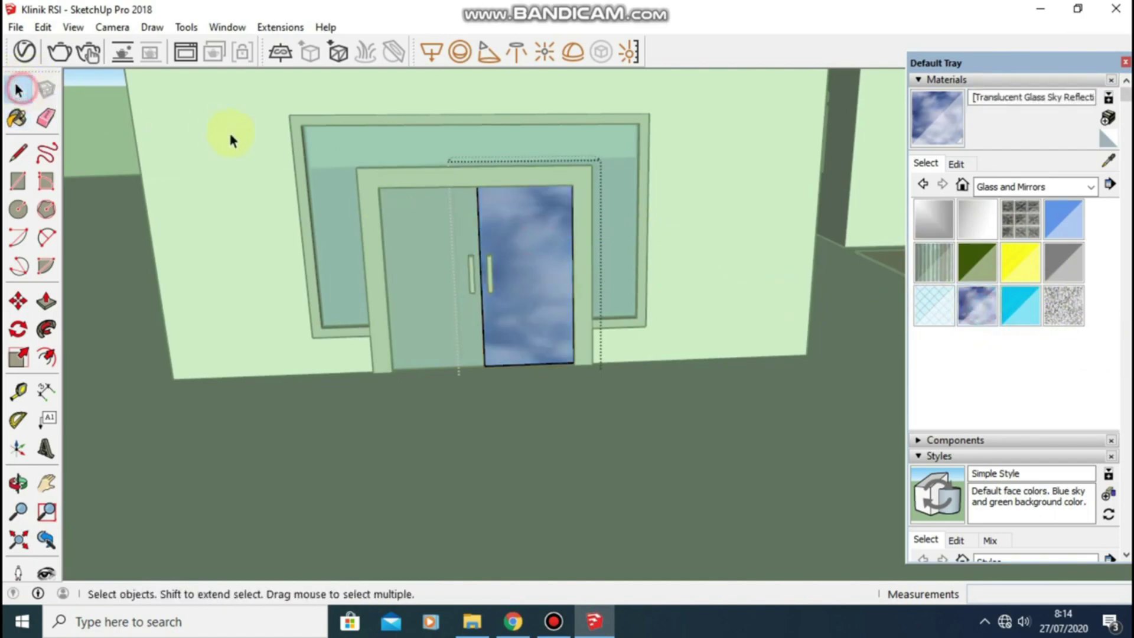
left_click(354, 144)
double_click(354, 145)
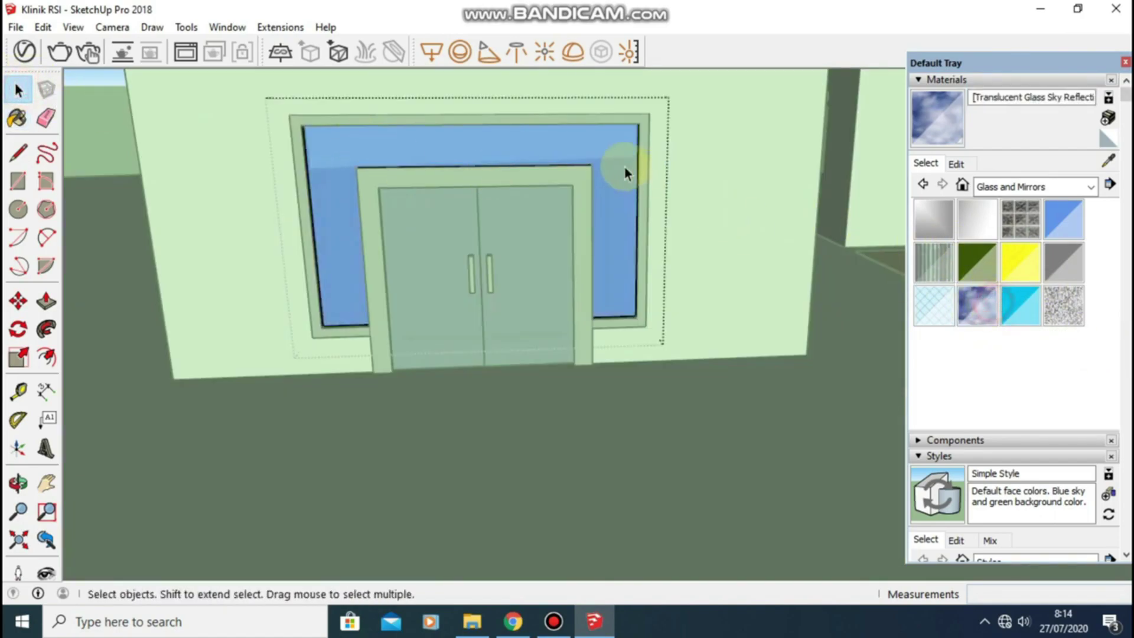
left_click(600, 144)
left_click(18, 90)
left_click(77, 123)
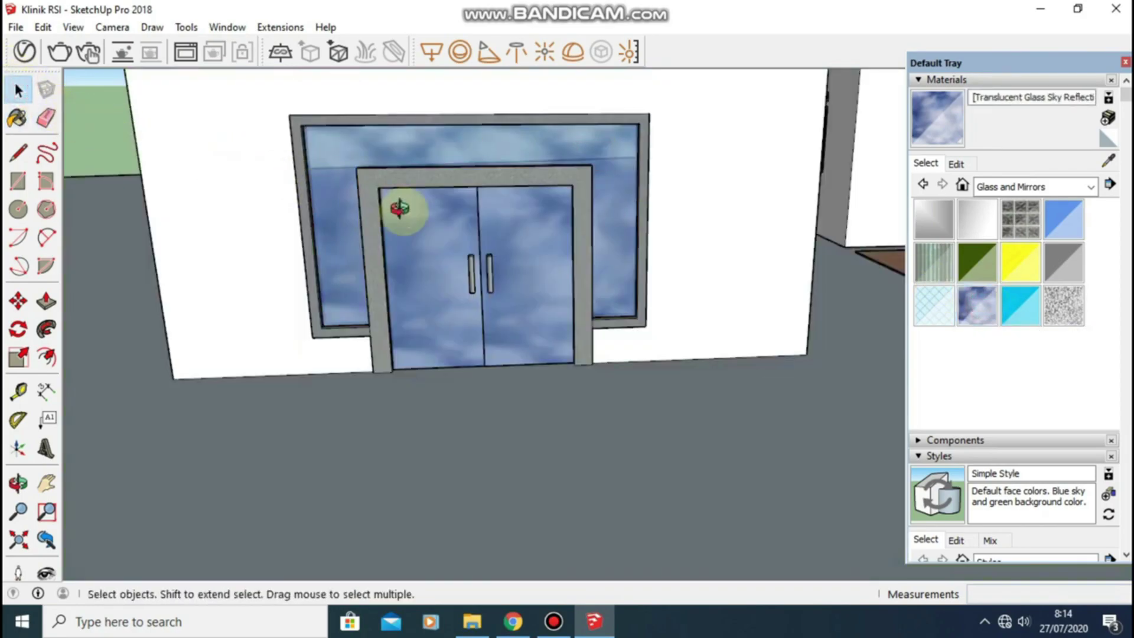
mouse_move(399, 208)
middle_mouse_down()
mouse_move(453, 142)
mouse_move(408, 155)
middle_mouse_up()
scroll(462, 187, "down", 2)
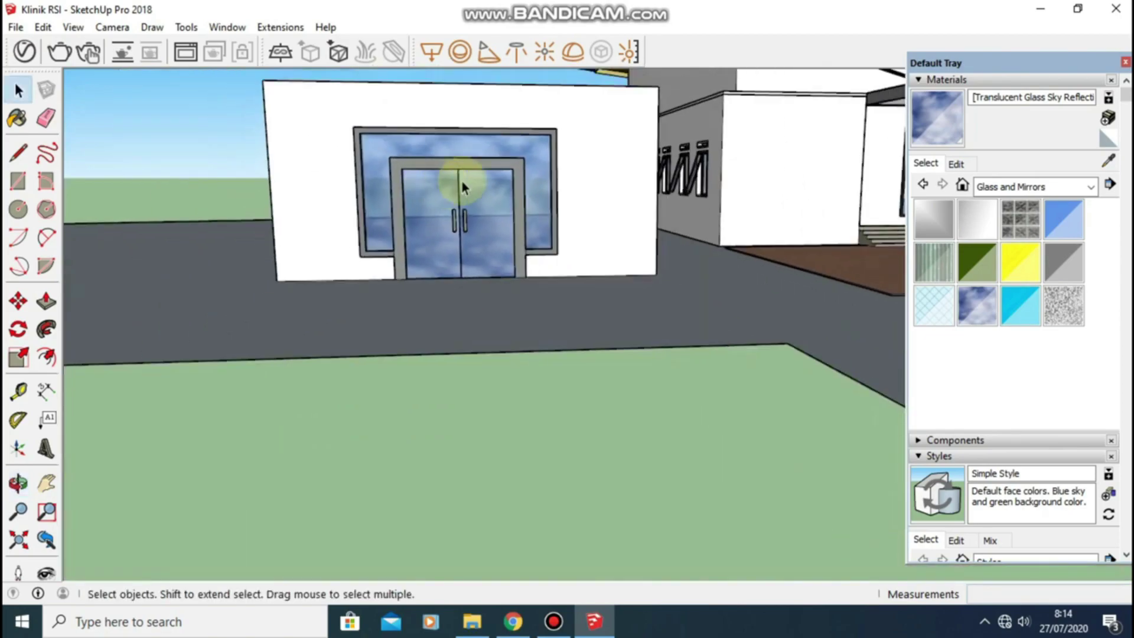
scroll(462, 188, "down", 2)
middle_click_drag(648, 190, 551, 214)
scroll(689, 211, "up", 3)
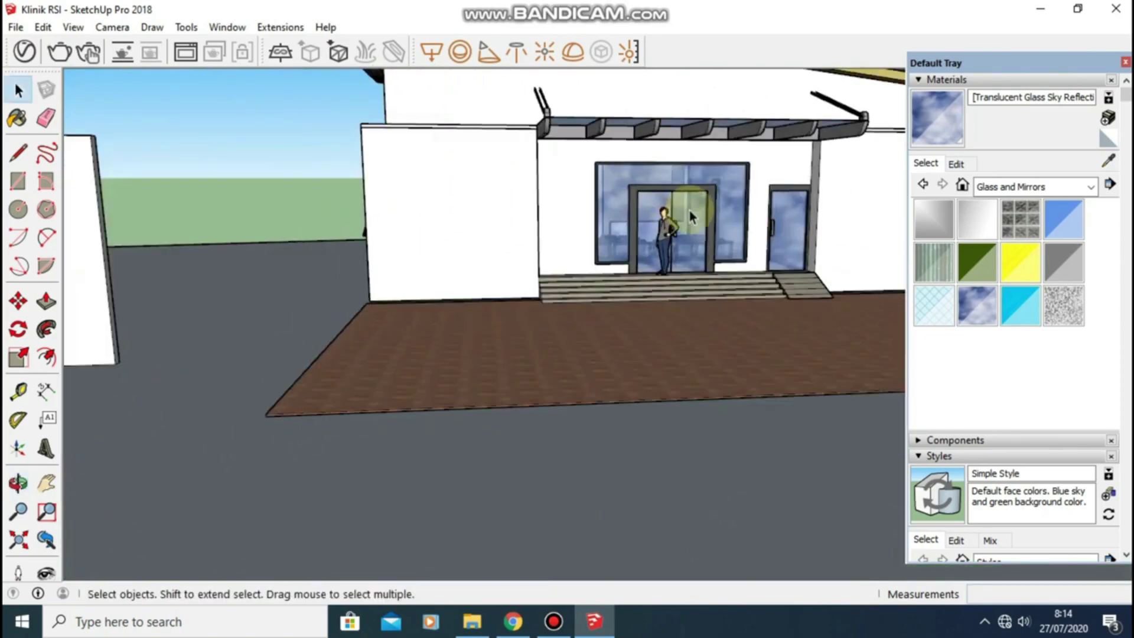
mouse_move(689, 210)
middle_mouse_down()
mouse_move(462, 222)
mouse_move(650, 206)
mouse_move(499, 220)
mouse_move(582, 223)
mouse_move(450, 240)
mouse_move(477, 211)
middle_mouse_up()
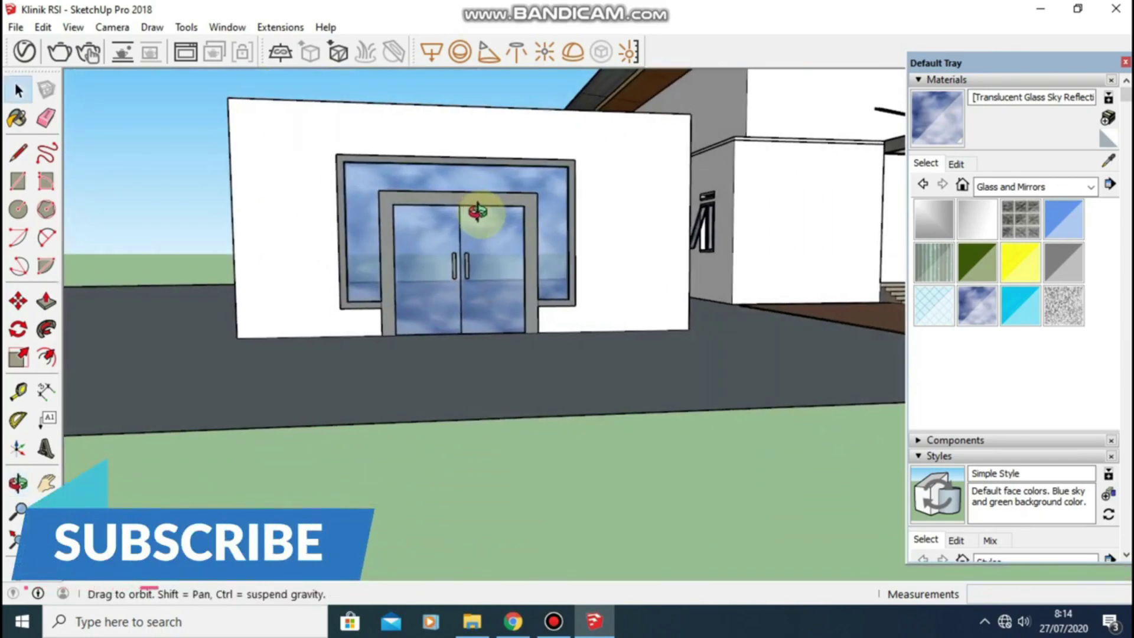
scroll(503, 266, "up", 2)
scroll(521, 249, "up", 2)
mouse_move(540, 246)
middle_mouse_down()
mouse_move(641, 195)
mouse_move(572, 213)
middle_mouse_up()
scroll(321, 241, "down", 3)
key("space")
mouse_move(470, 236)
middle_mouse_down()
mouse_move(728, 229)
mouse_move(577, 256)
mouse_move(367, 233)
mouse_move(423, 222)
middle_mouse_up()
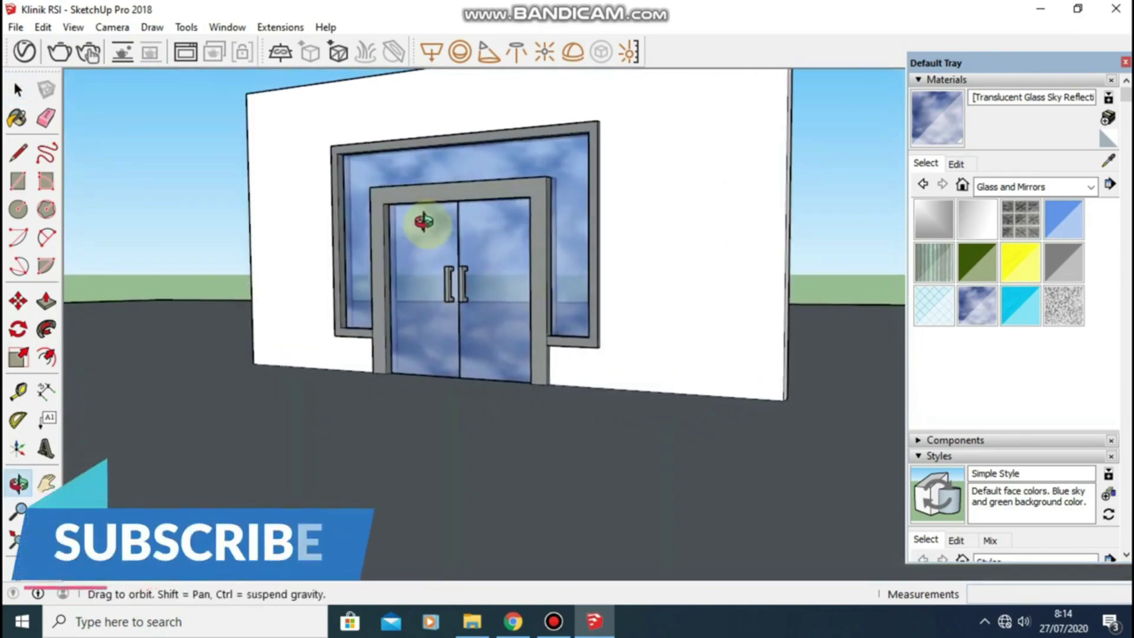
mouse_move(423, 221)
left_mouse_down()
mouse_move(514, 223)
mouse_move(608, 246)
mouse_move(693, 207)
mouse_move(719, 242)
mouse_move(463, 243)
mouse_move(645, 222)
left_mouse_up()
key("space")
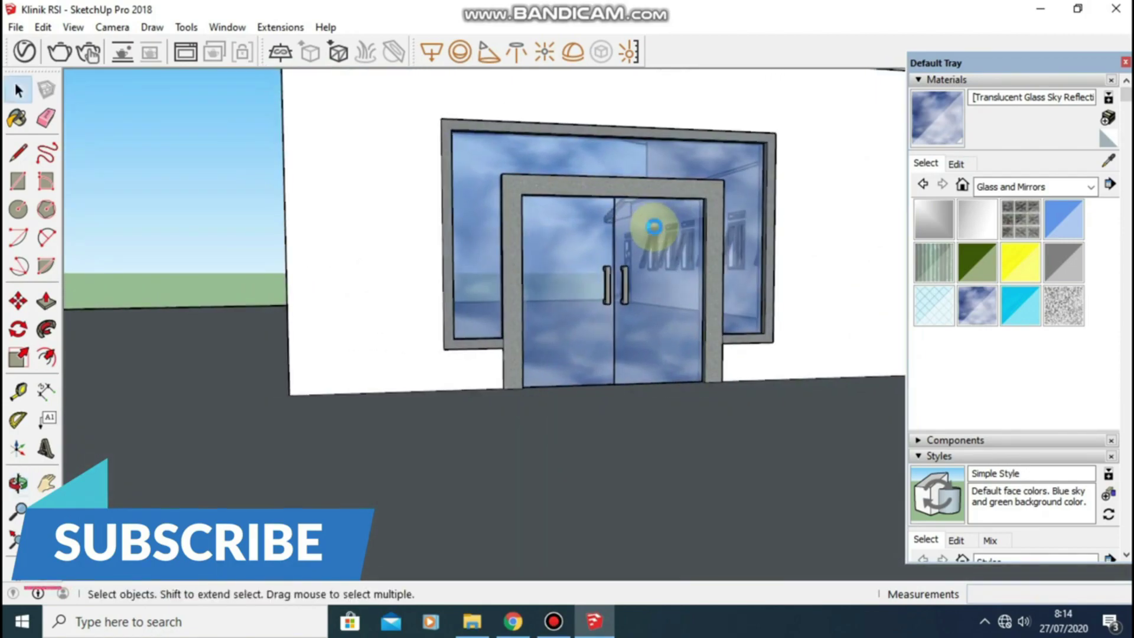